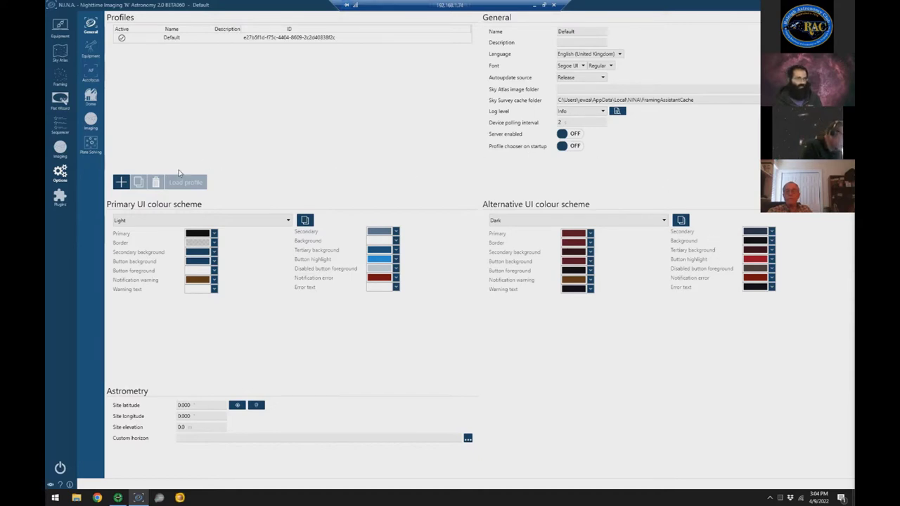
Create a new profile alongside the Default one and load it as the active profile.
left_click(121, 185)
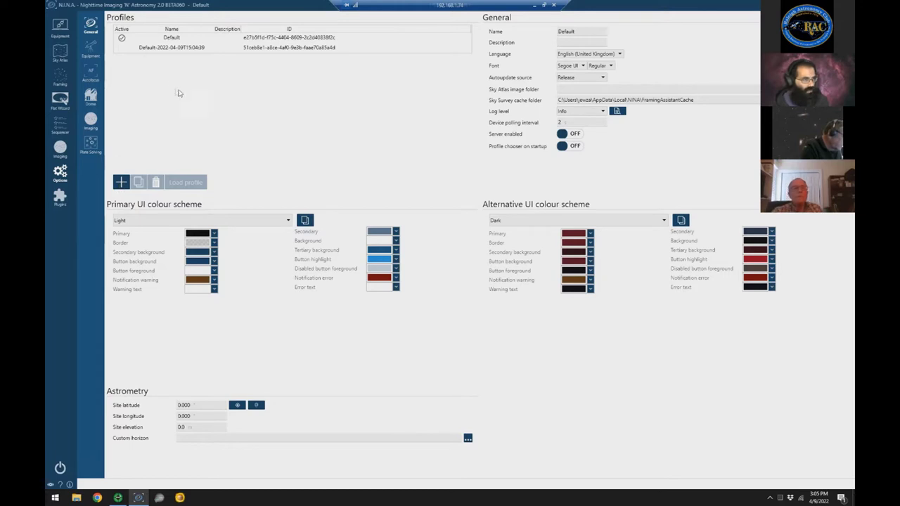
left_click(201, 50)
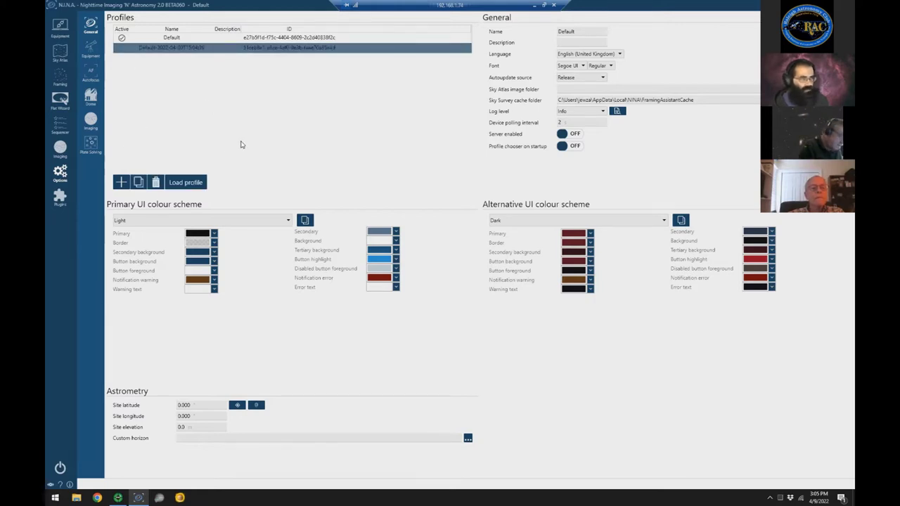
left_click(183, 184)
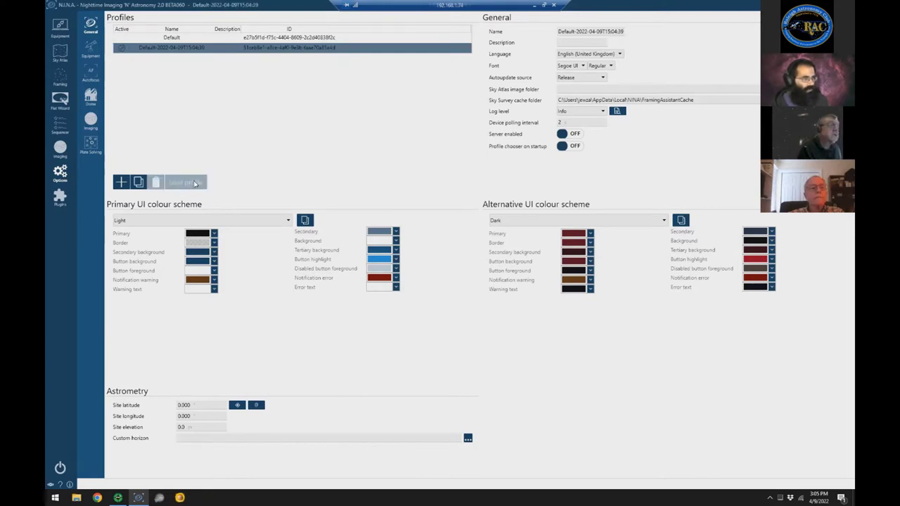
Rename the active profile as Workshop.
double_click(602, 31)
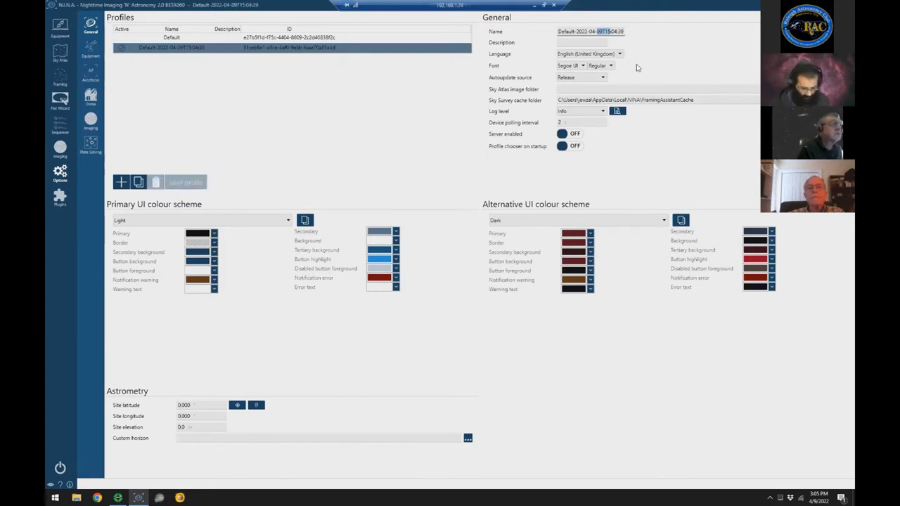
key("ctrl+a")
type("W")
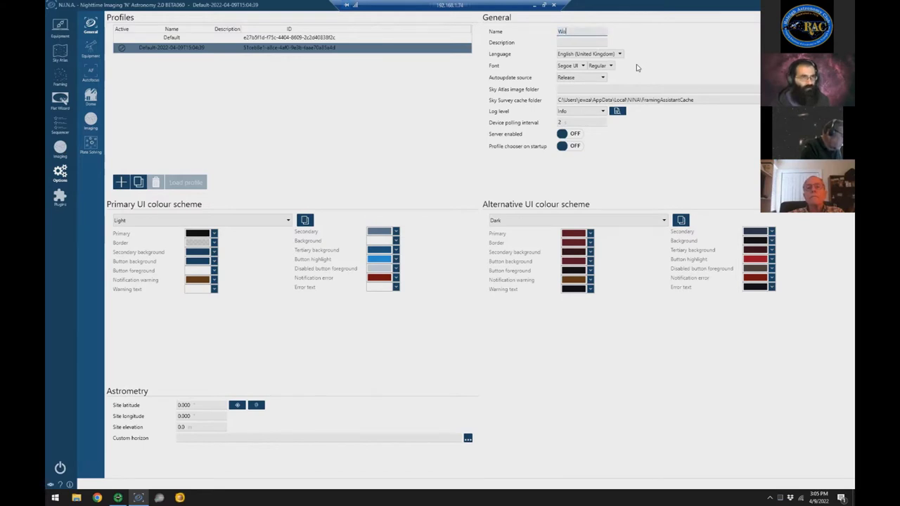
key("Return")
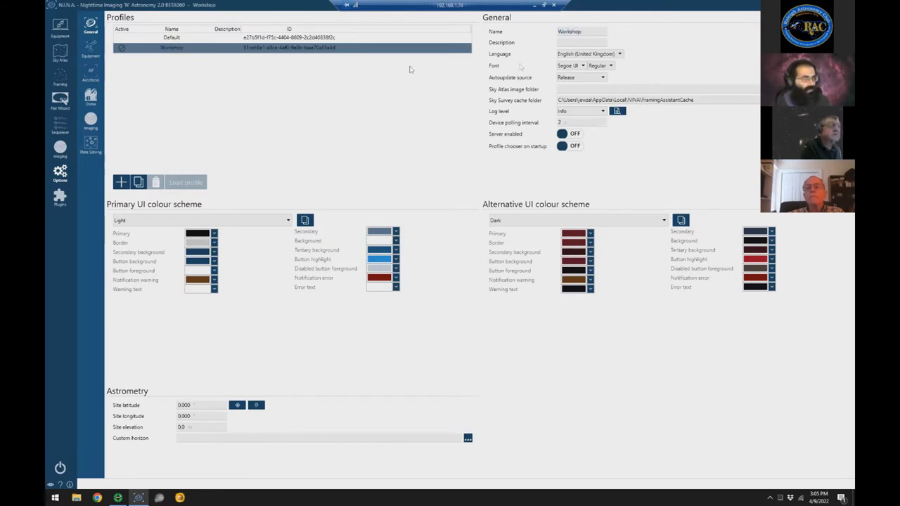
Set the profile's language to English (United States) and its autoupdate source to Beta.
left_click(580, 54)
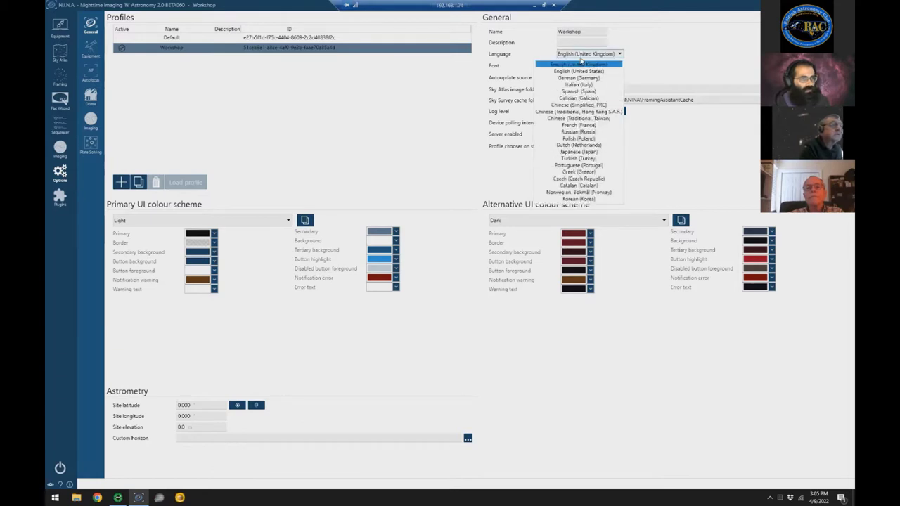
left_click(575, 72)
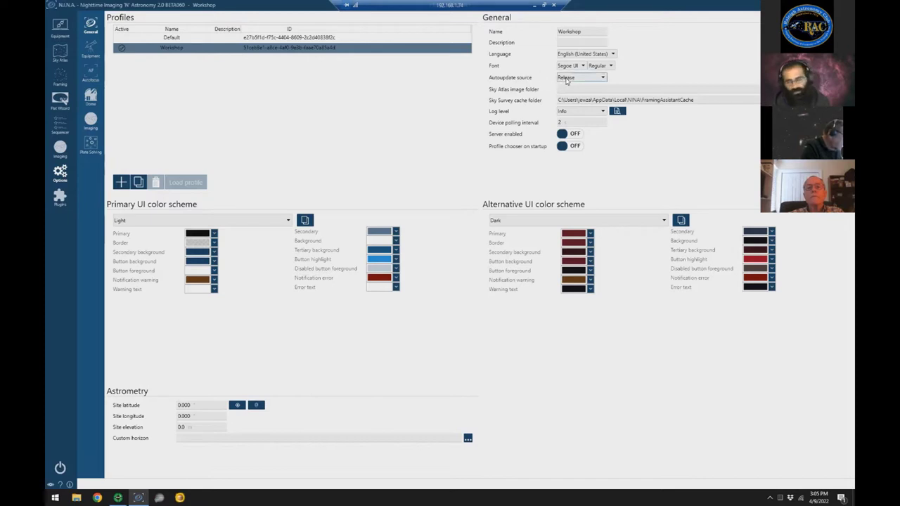
left_click(567, 80)
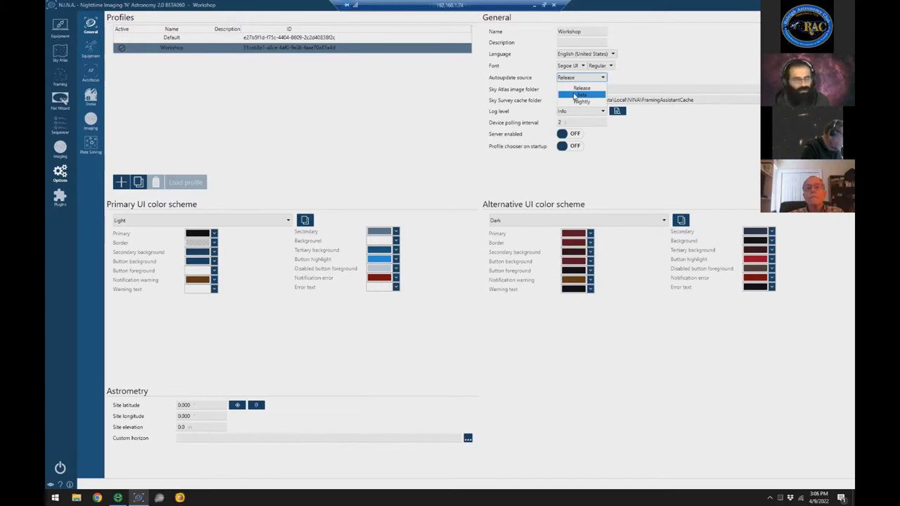
left_click(575, 95)
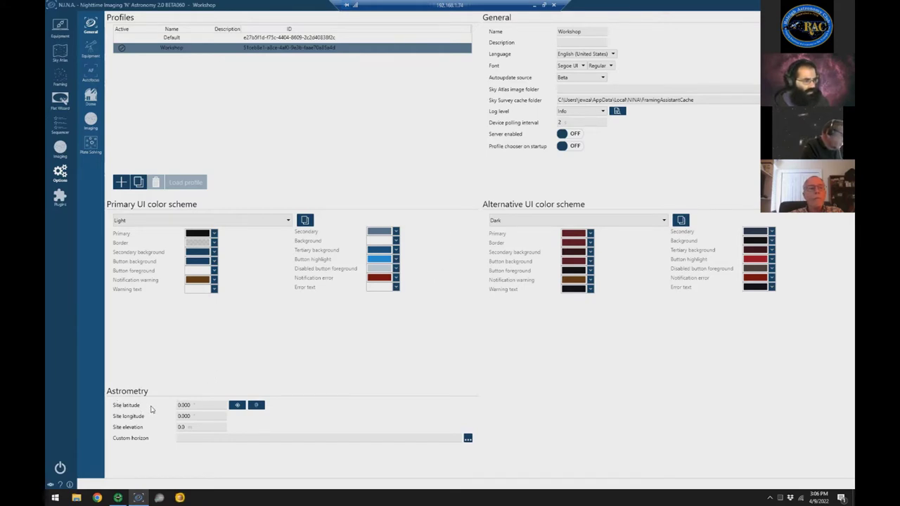
Set the astrometry site latitude to 35.778, the longitude to -78.643 and the elevation to 123 m.
left_click(214, 411)
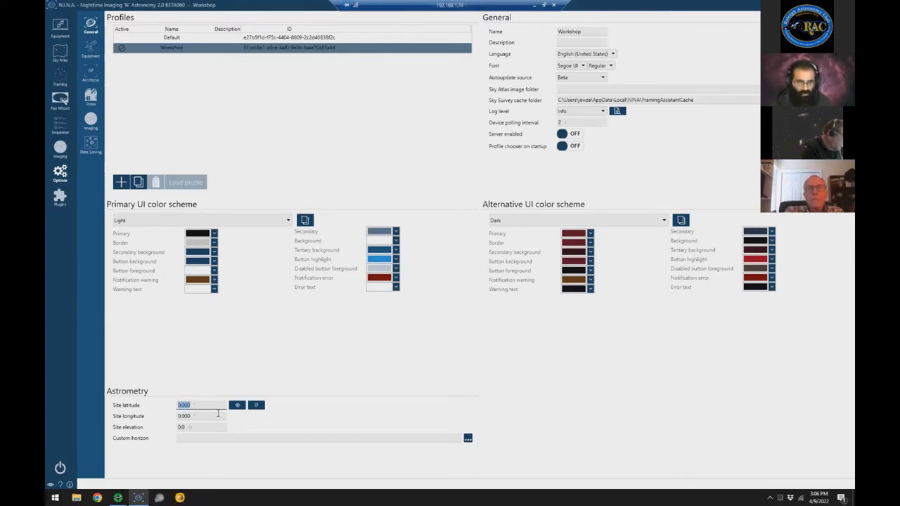
type("35.778")
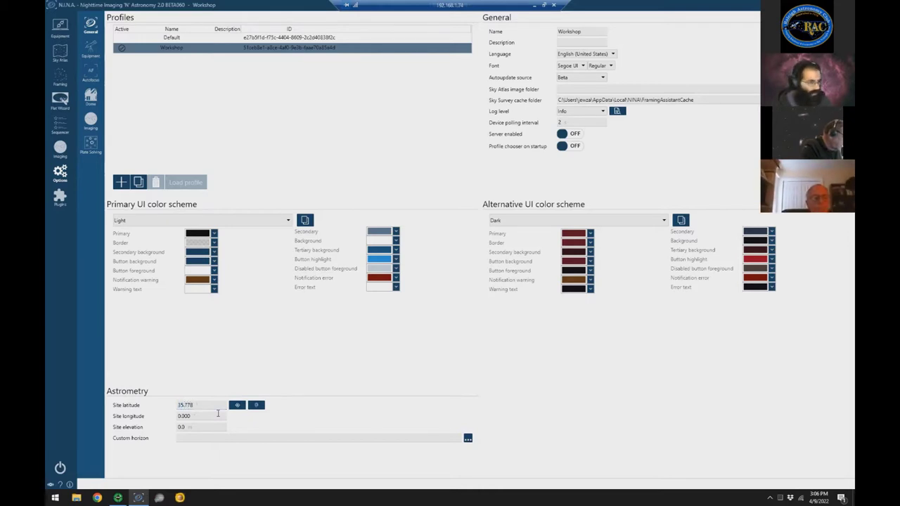
left_click(221, 416)
type("-78.643")
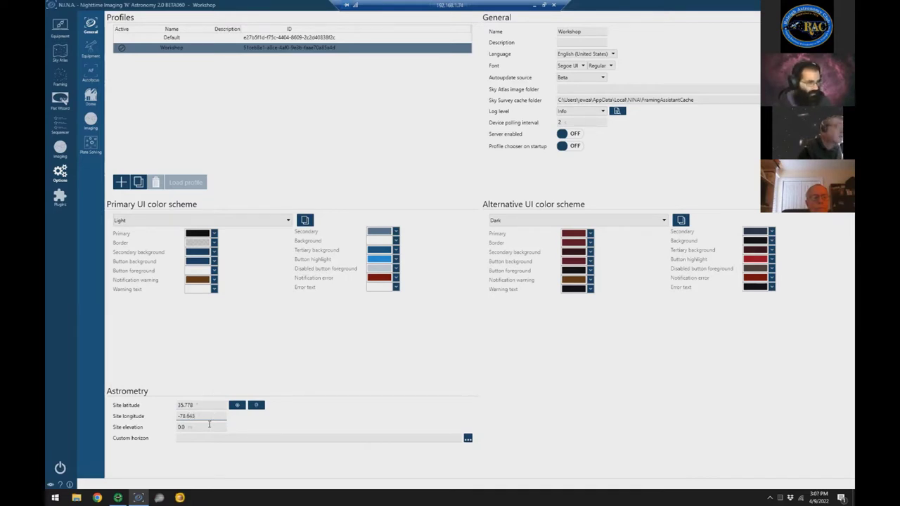
key("Tab")
type("123")
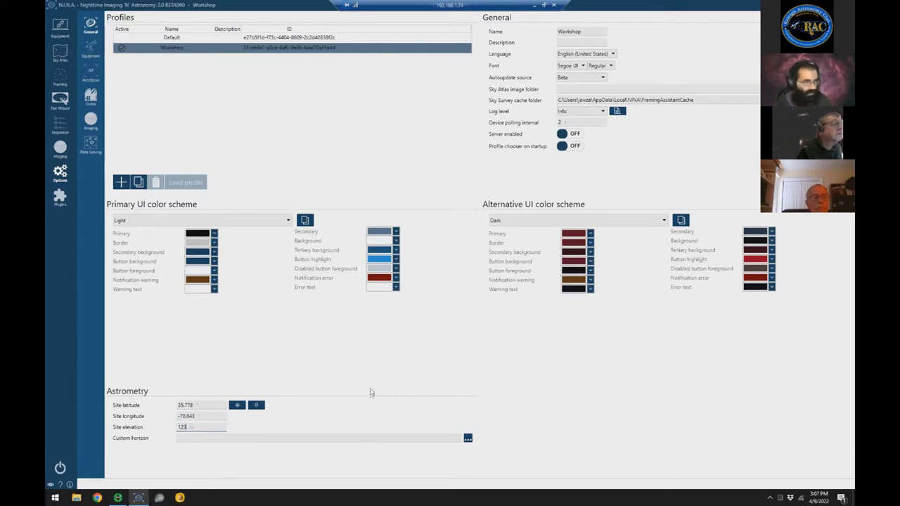
left_click(371, 381)
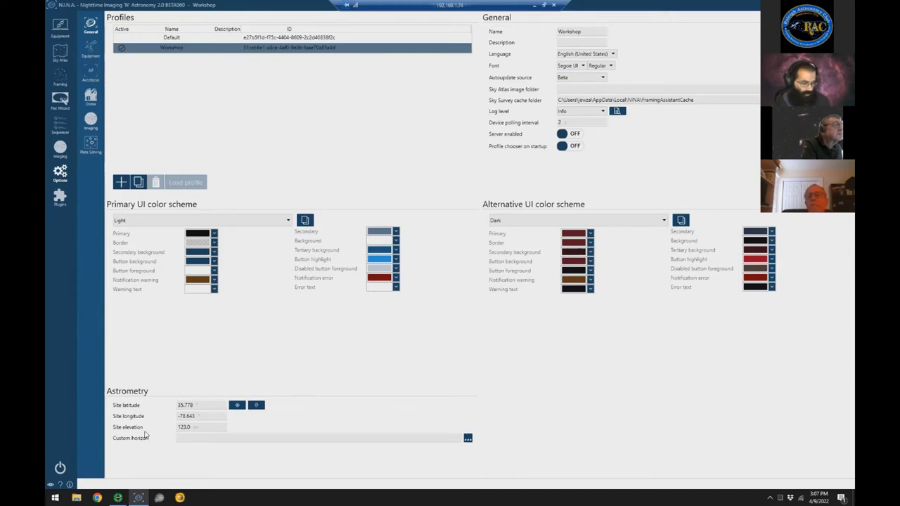
Open the equipment options and examine the camera's pixel size and advanced settings.
left_click(91, 49)
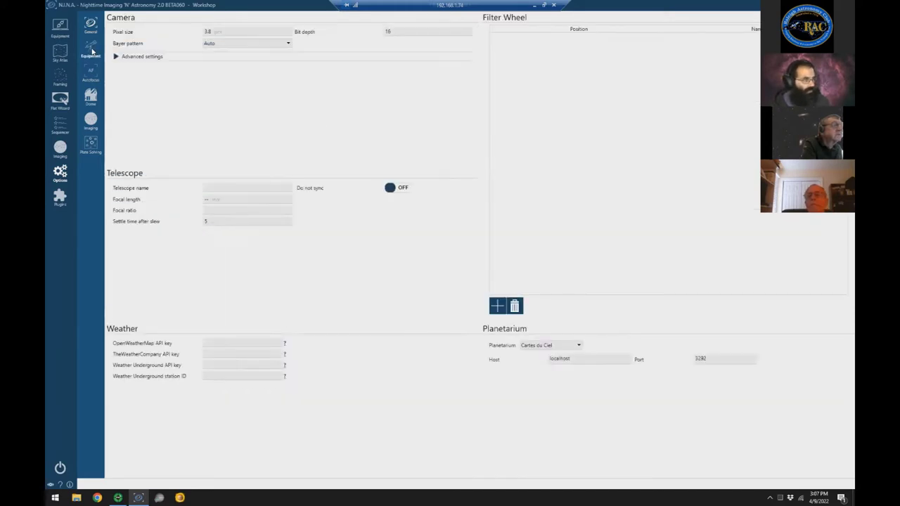
left_click(117, 57)
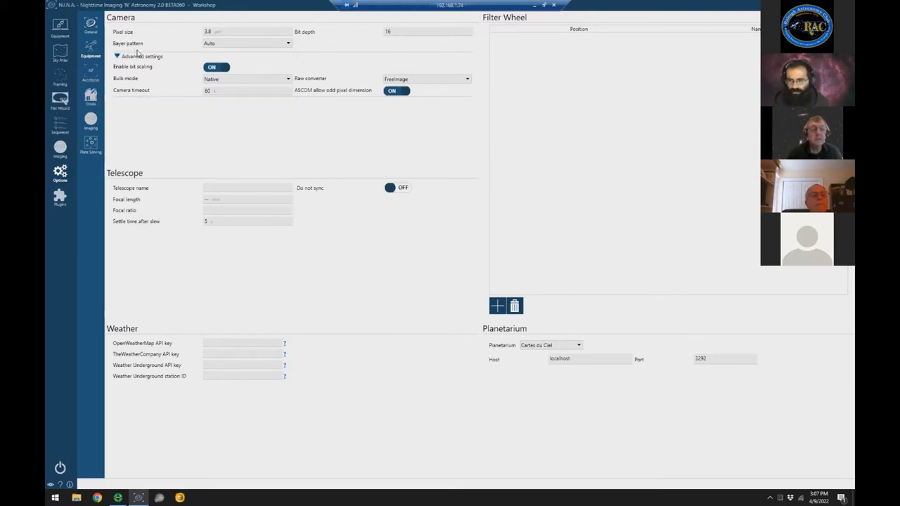
left_click(235, 32)
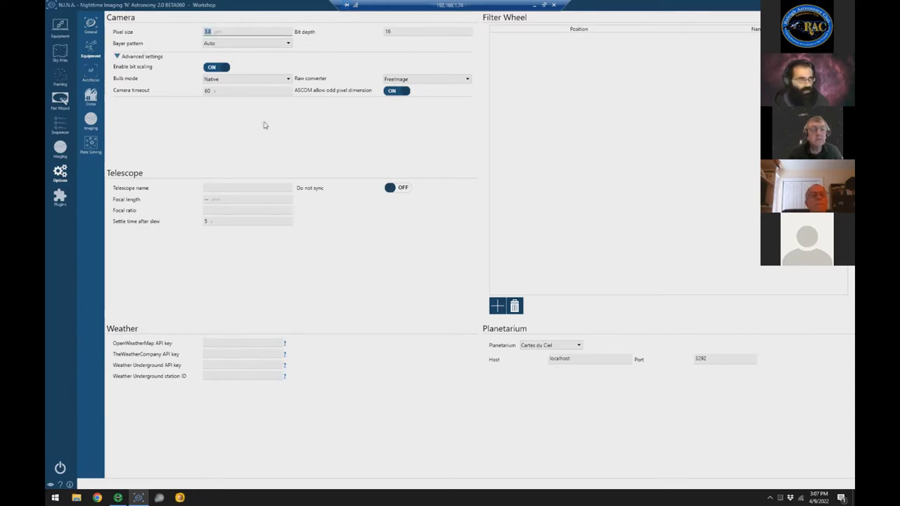
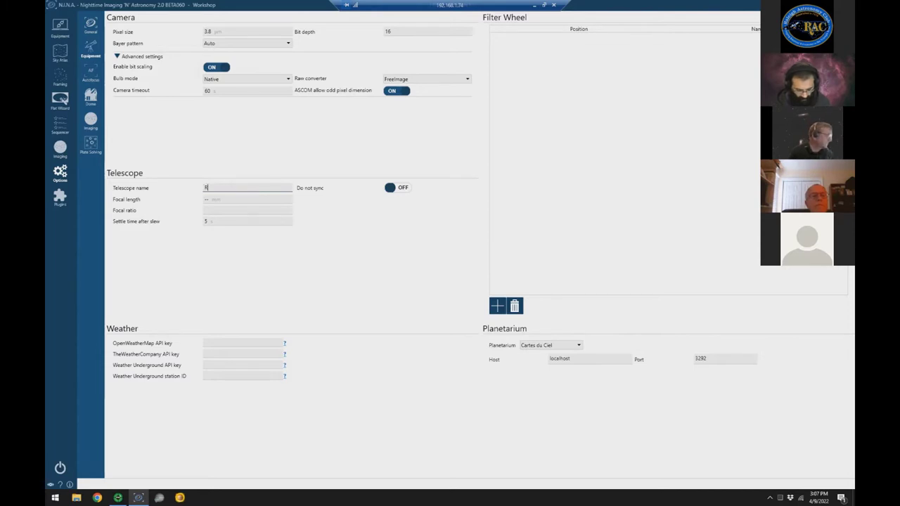
Define the telescope with the name R135, a focal length of 135 mm and a focal ratio of 2.
left_click(271, 201)
type("135")
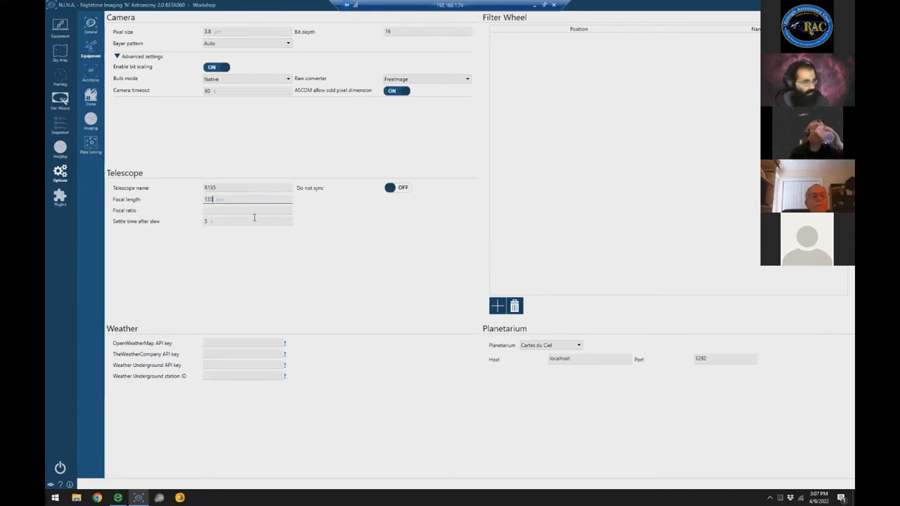
key("Tab")
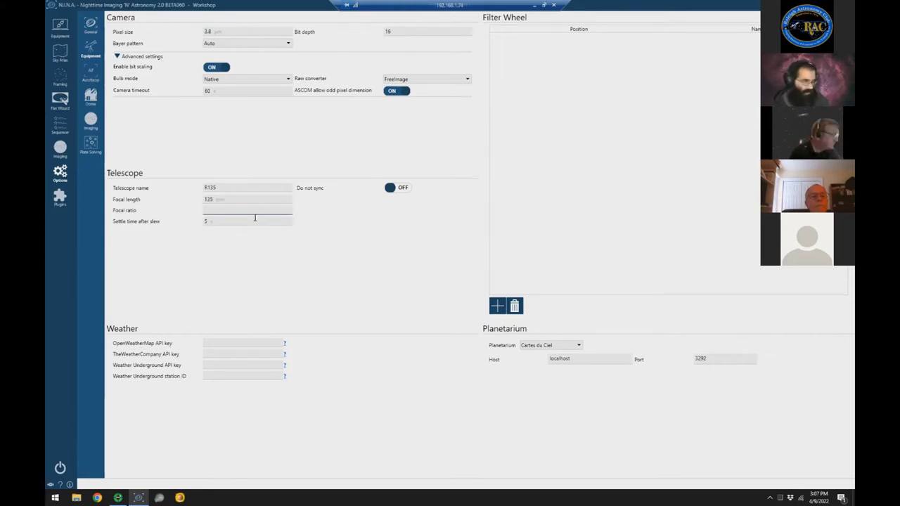
left_click(236, 265)
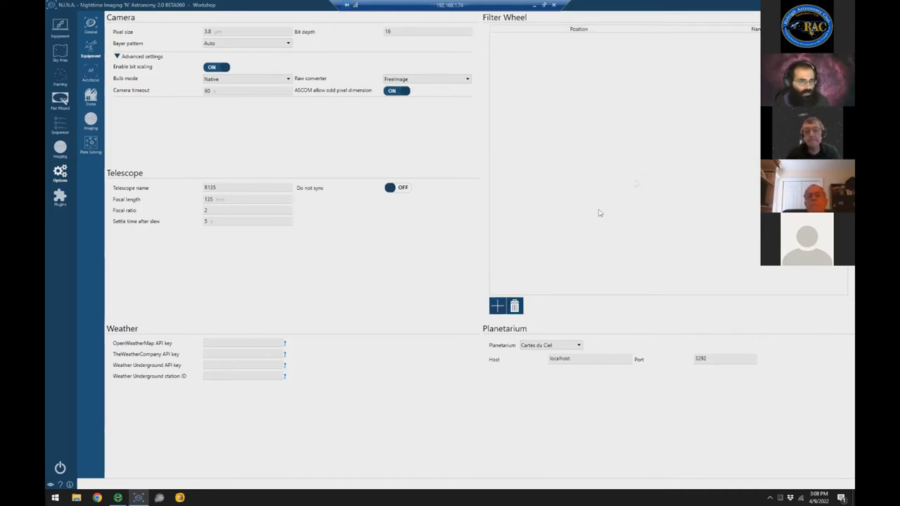
Add two filters to the filter wheel, naming position 1 UVIR and position 2 LeXtr.
left_click(502, 310)
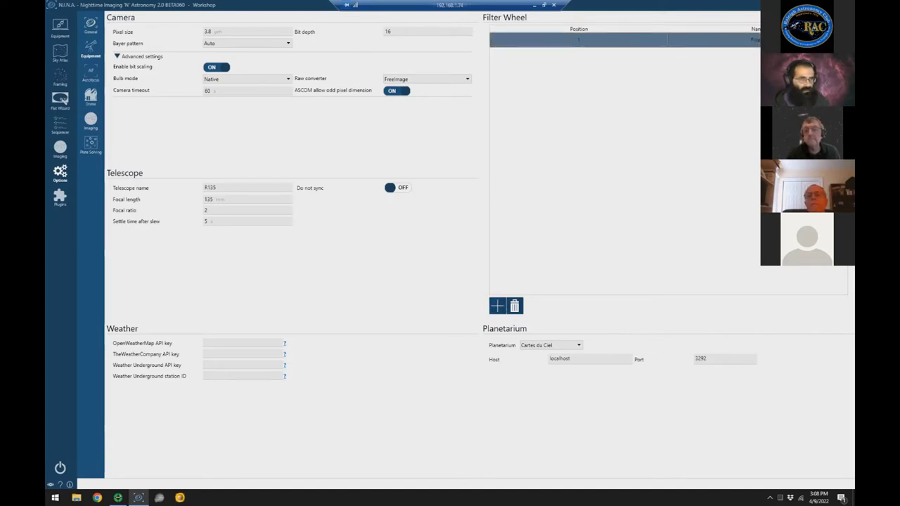
left_click(714, 39)
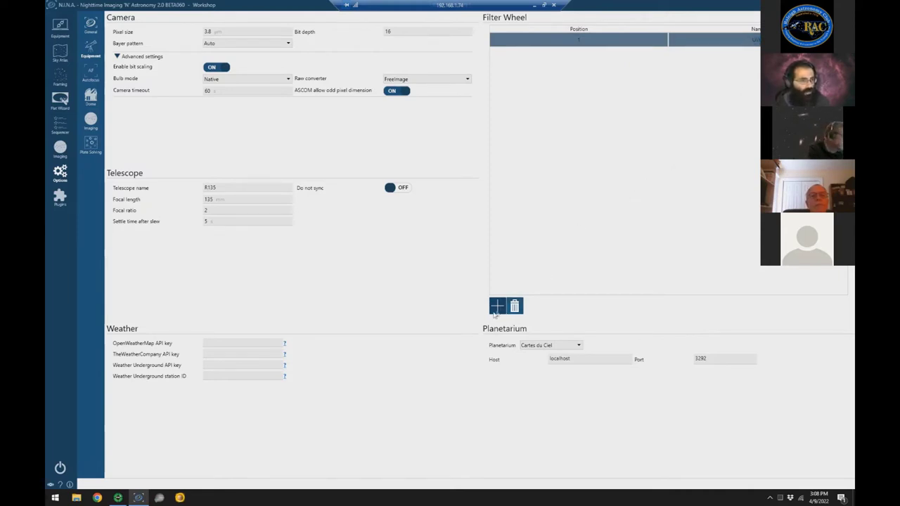
left_click(496, 307)
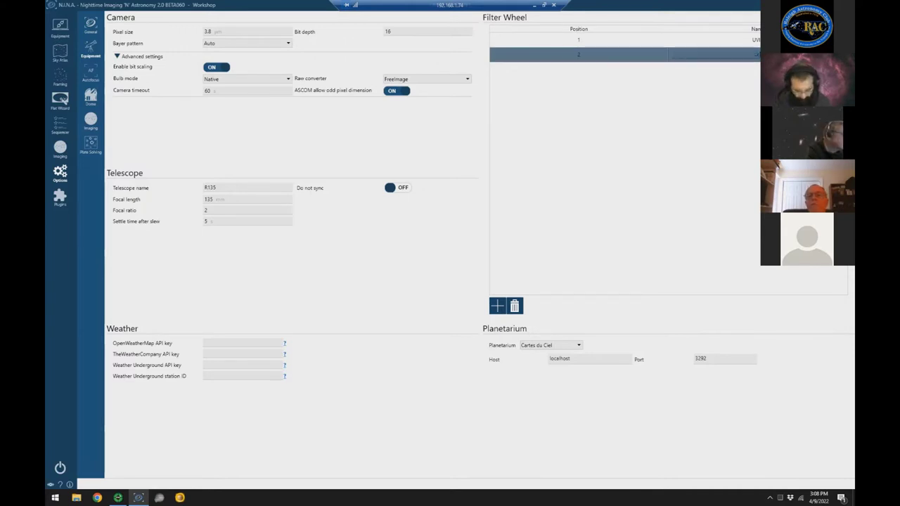
type("e")
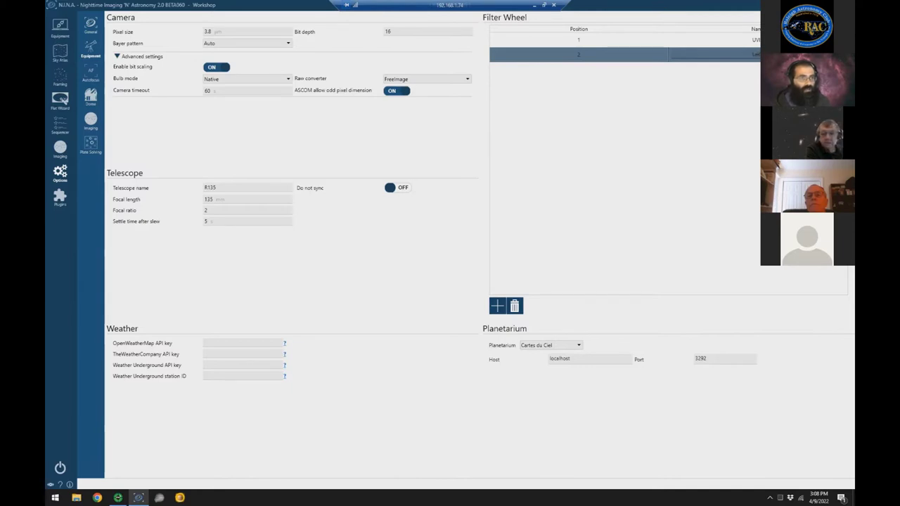
left_click(579, 40)
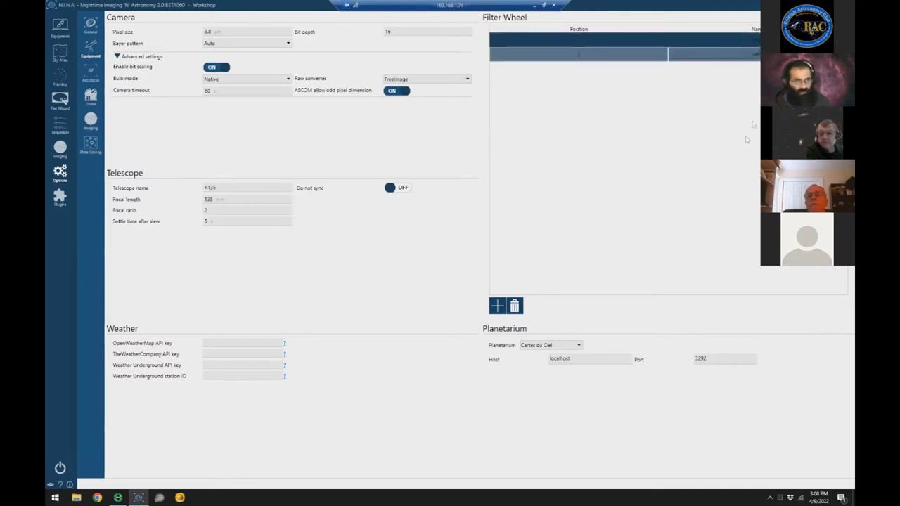
key("Down")
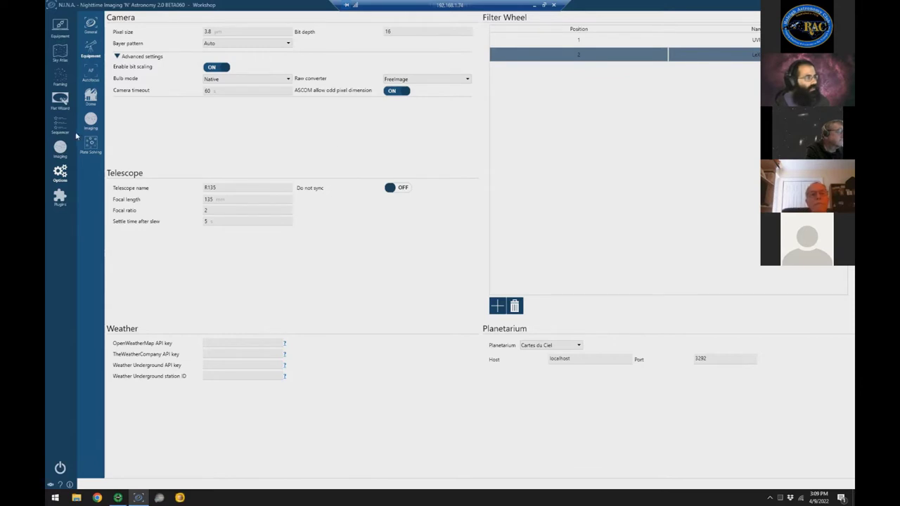
Review the autofocus options and the dome settings, including the explanation of allowing sync while the mount slews.
left_click(91, 76)
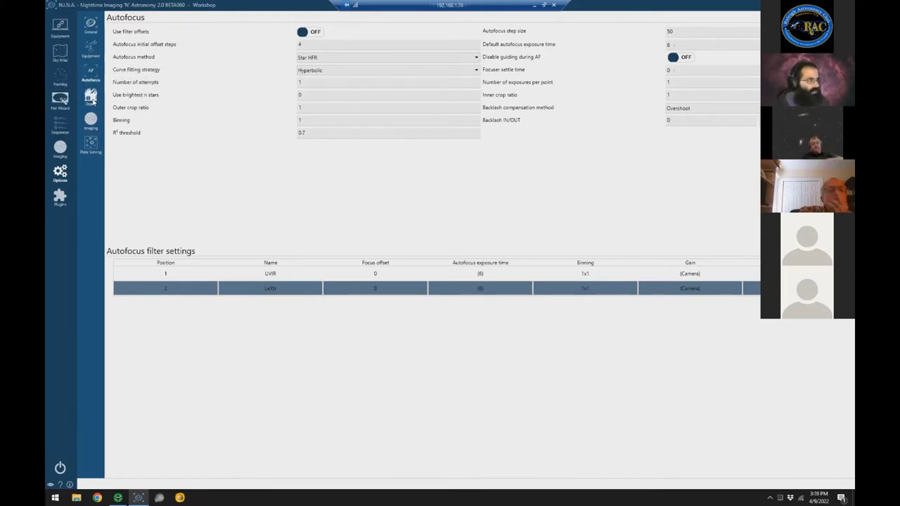
left_click(92, 99)
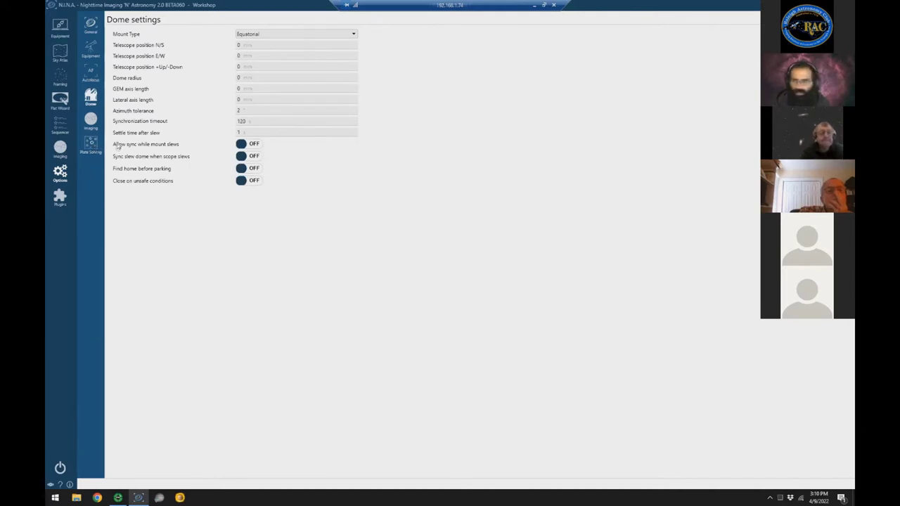
mouse_move(119, 147)
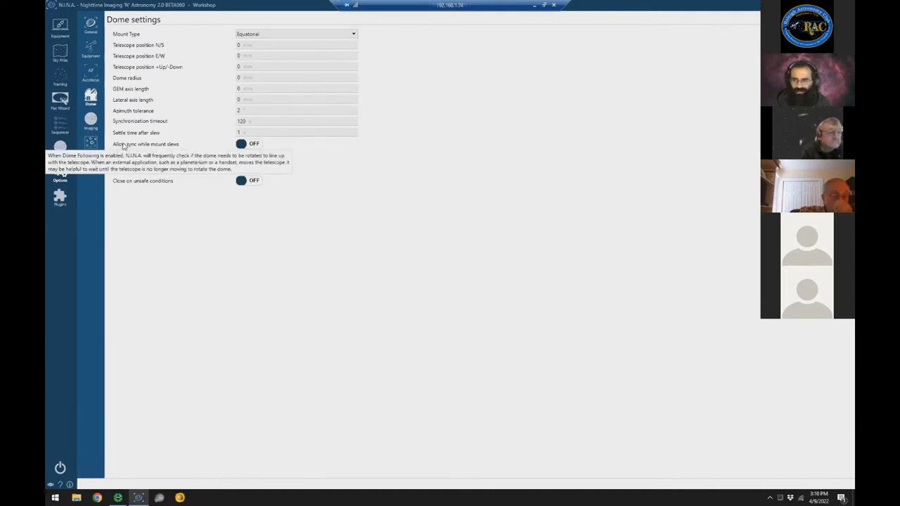
Examine the imaging file settings, checking the available image save formats and the image file path.
left_click(91, 121)
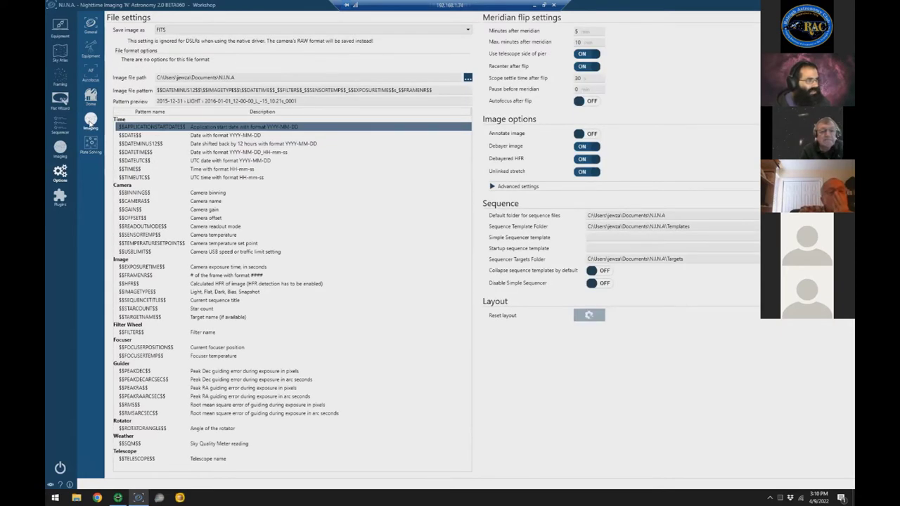
left_click(387, 31)
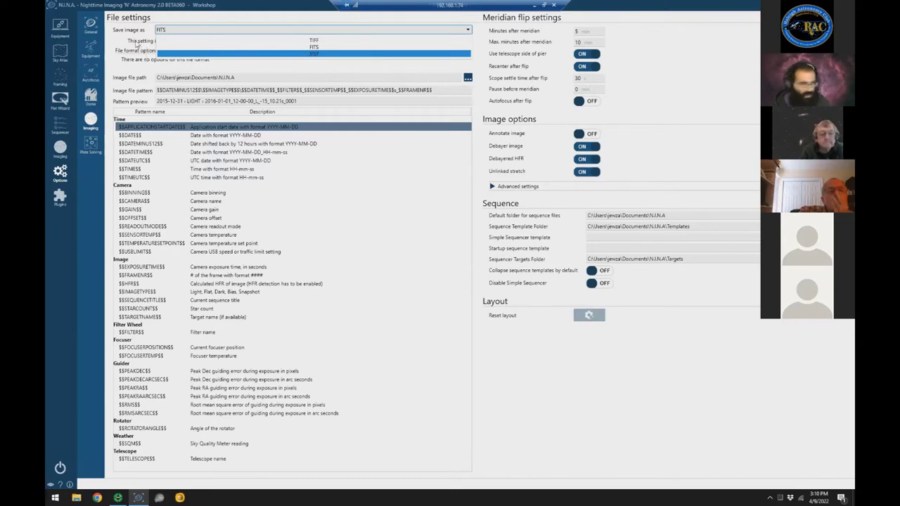
left_click(137, 45)
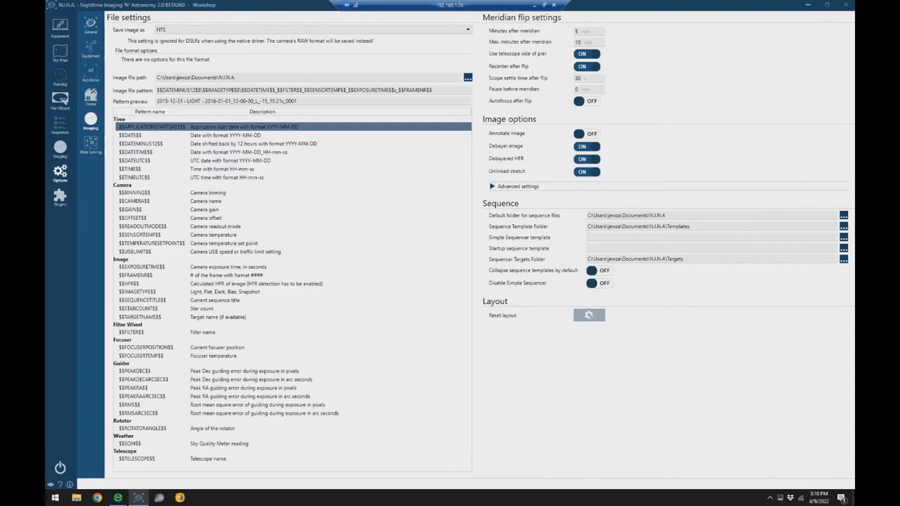
left_click(160, 76)
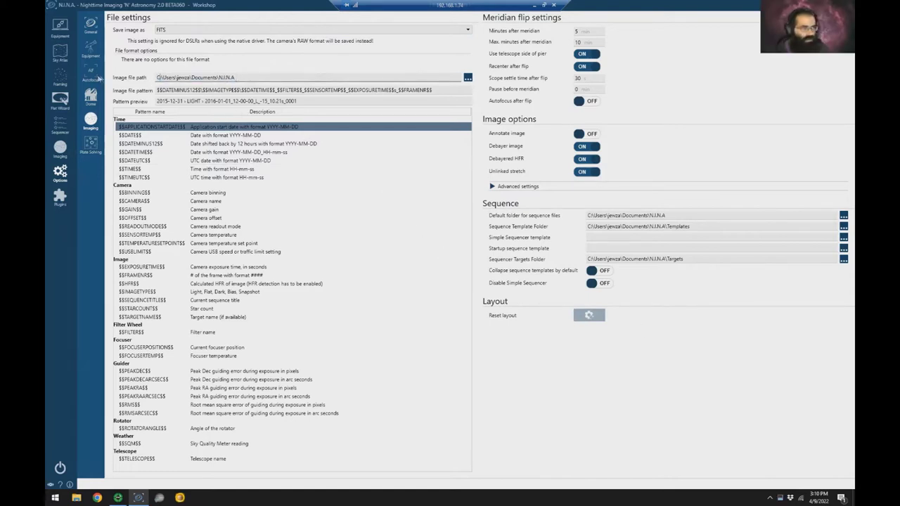
Add the prefix DATE_ to the start of the image file pattern.
key("ctrl+a")
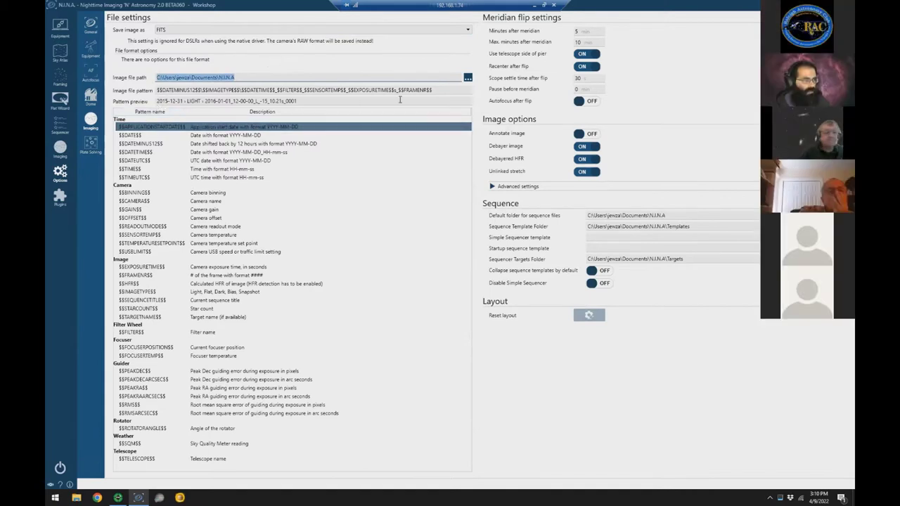
left_click(438, 90)
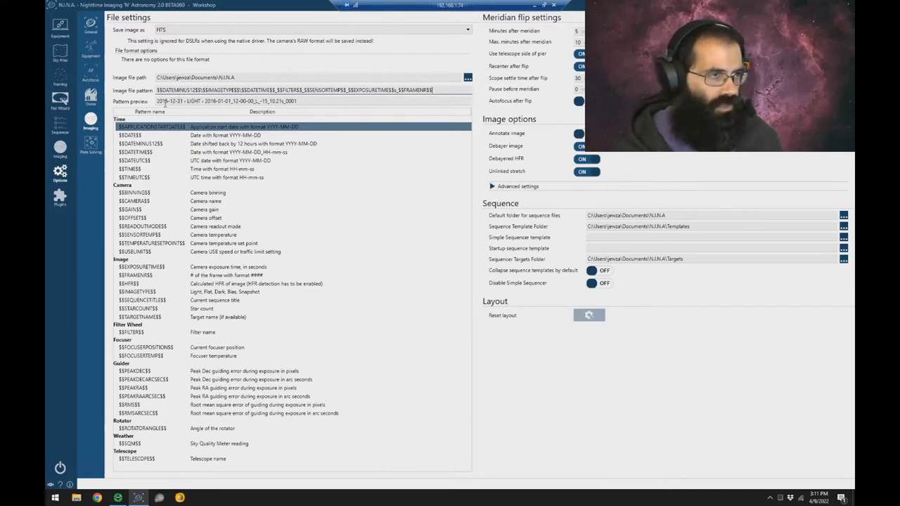
key("Home")
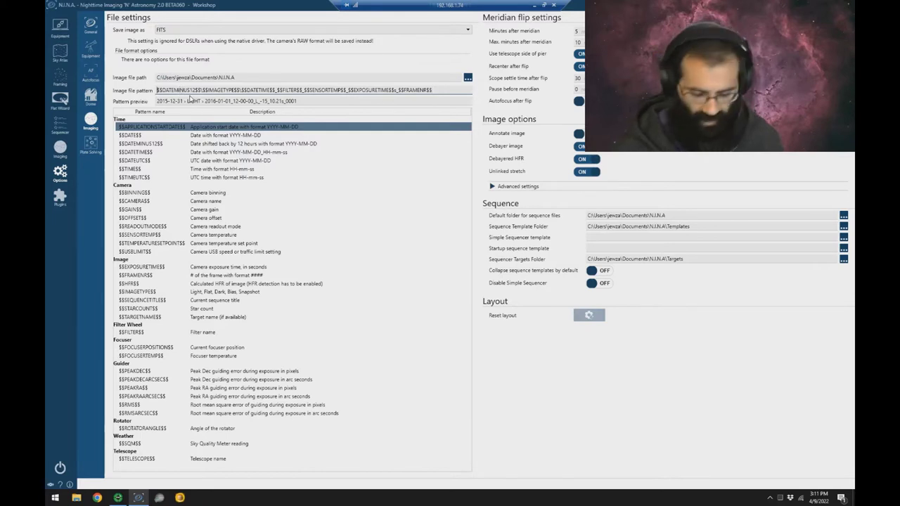
type("DATE_")
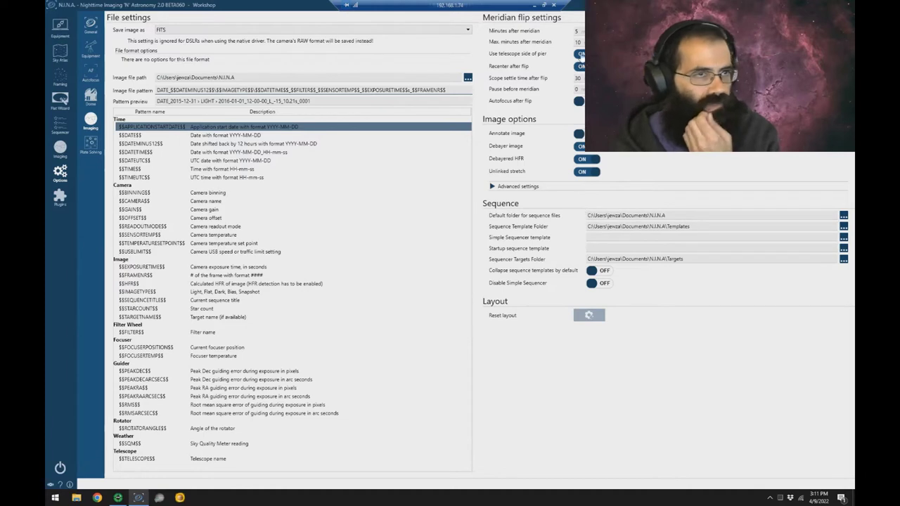
Review the meridian flip timing, the scope settle time after flip and the default folder for sequence files.
left_click(576, 31)
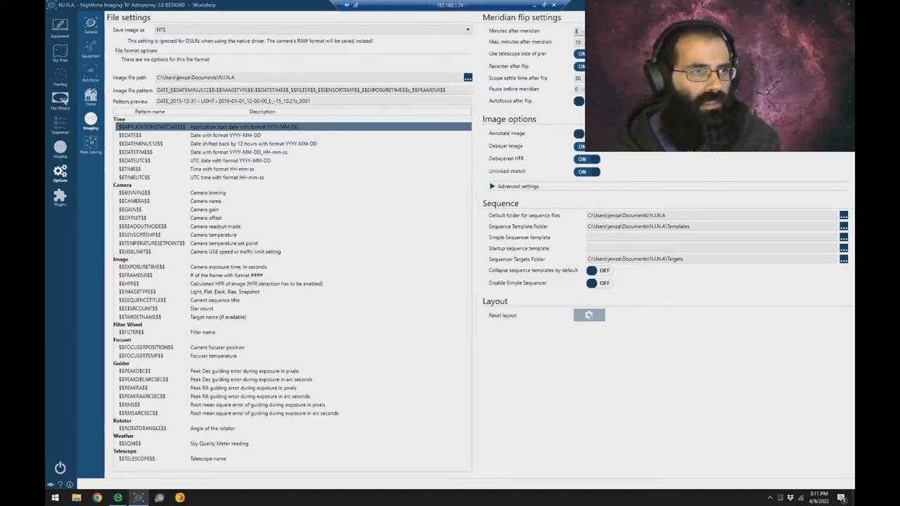
left_click(578, 78)
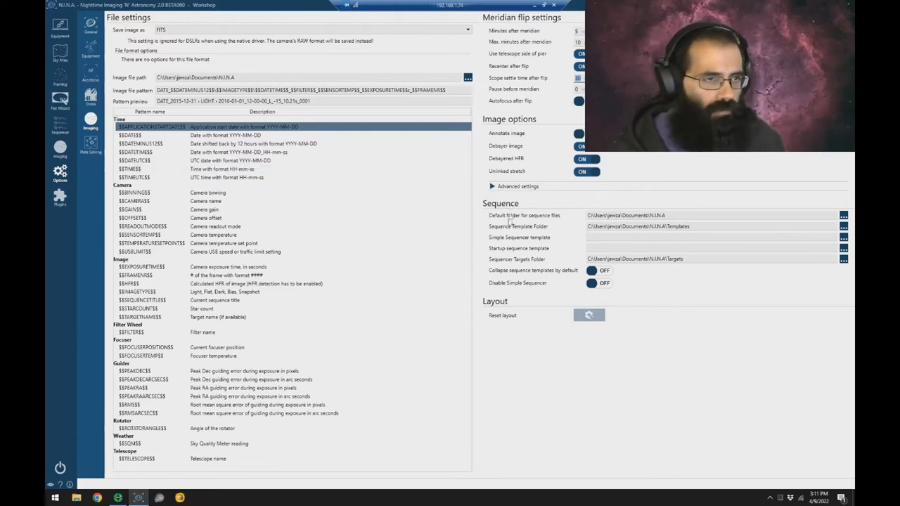
left_click(682, 218)
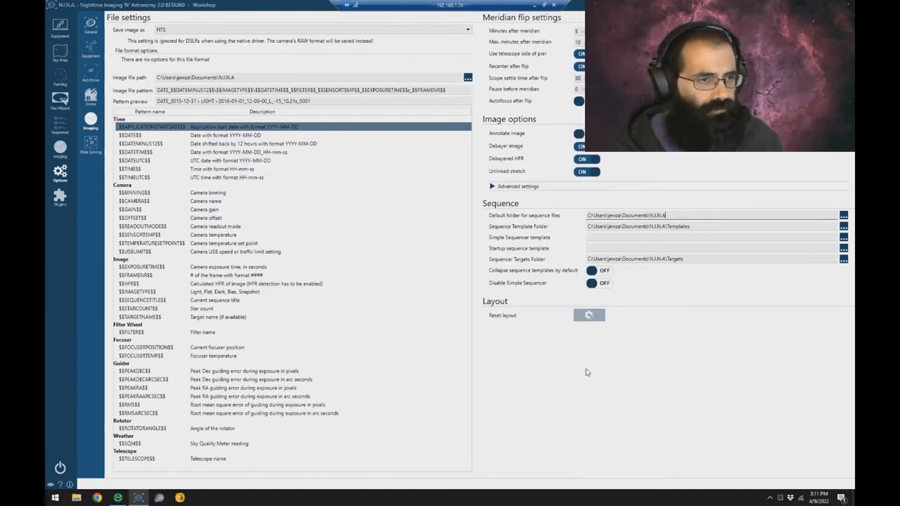
Review the available plate solvers and blind solvers in the plate solving options.
left_click(90, 144)
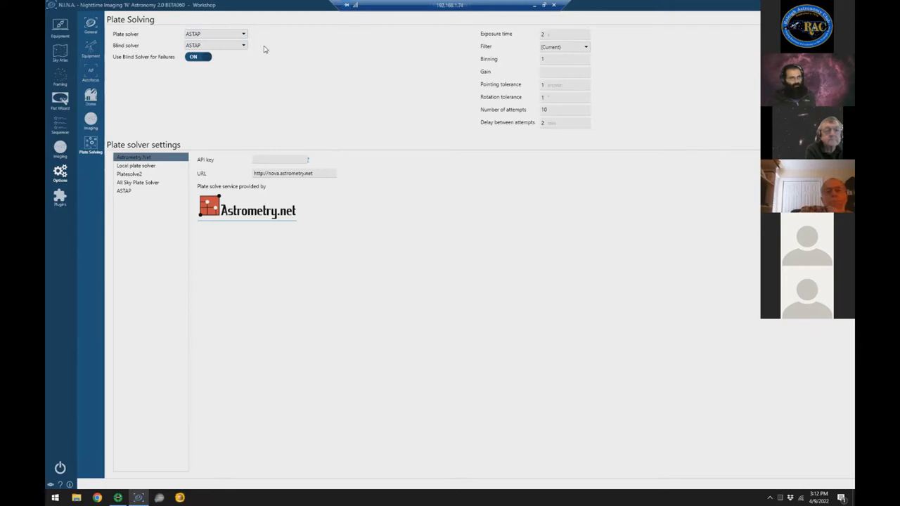
left_click(242, 35)
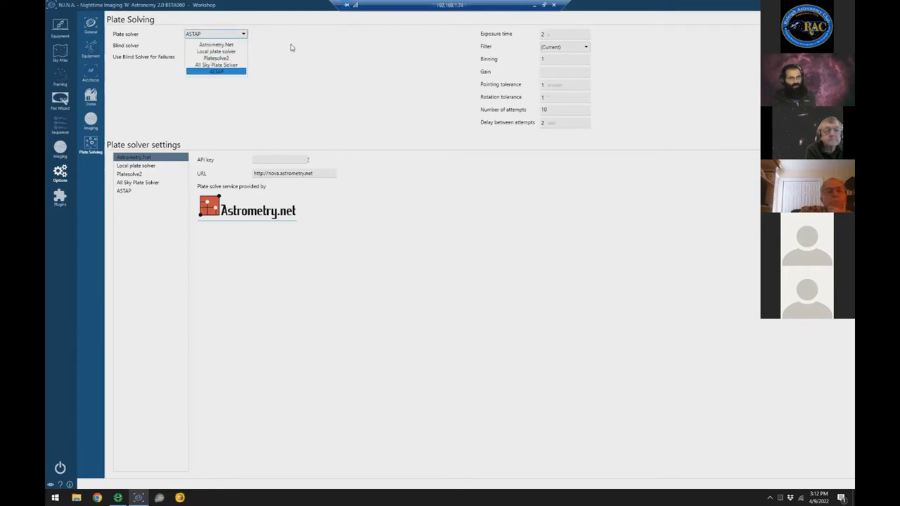
left_click(289, 46)
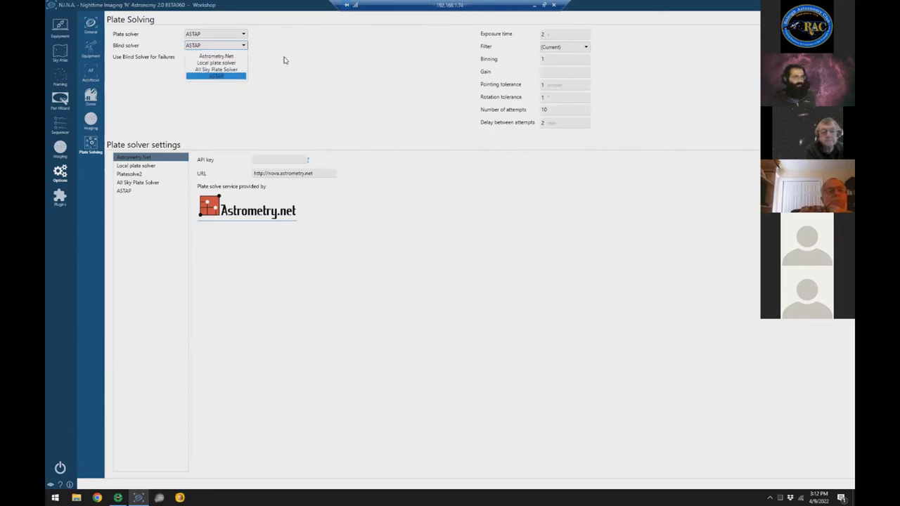
left_click(285, 59)
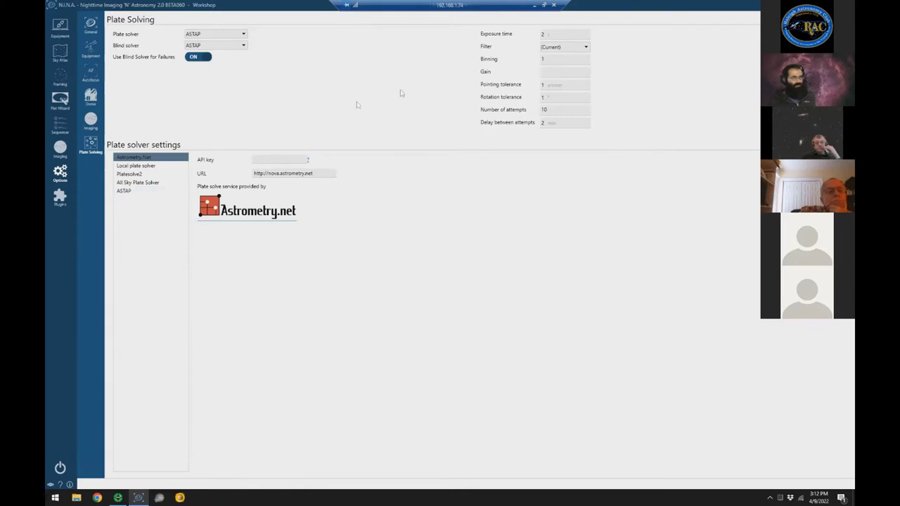
Check the plate solving exposure time and filter choices, and set the plate solving gain to 300.
left_click(558, 35)
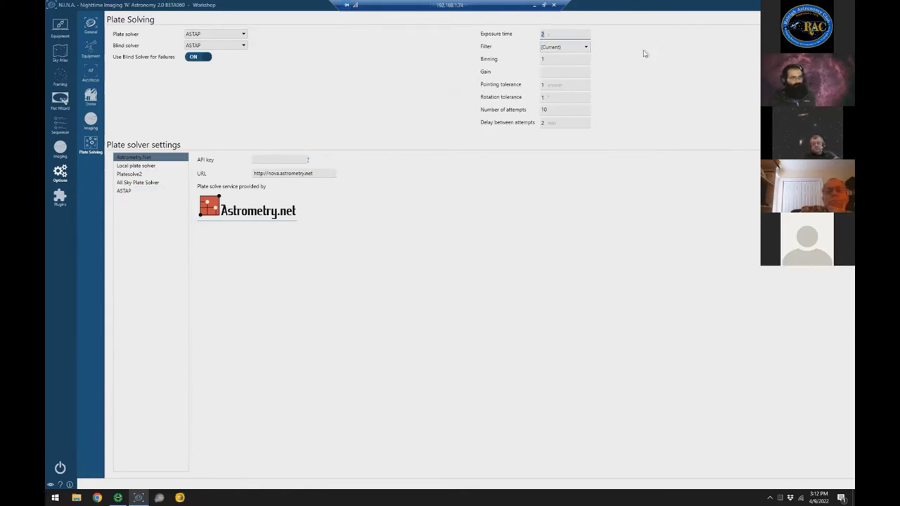
left_click(584, 47)
left_click(603, 66)
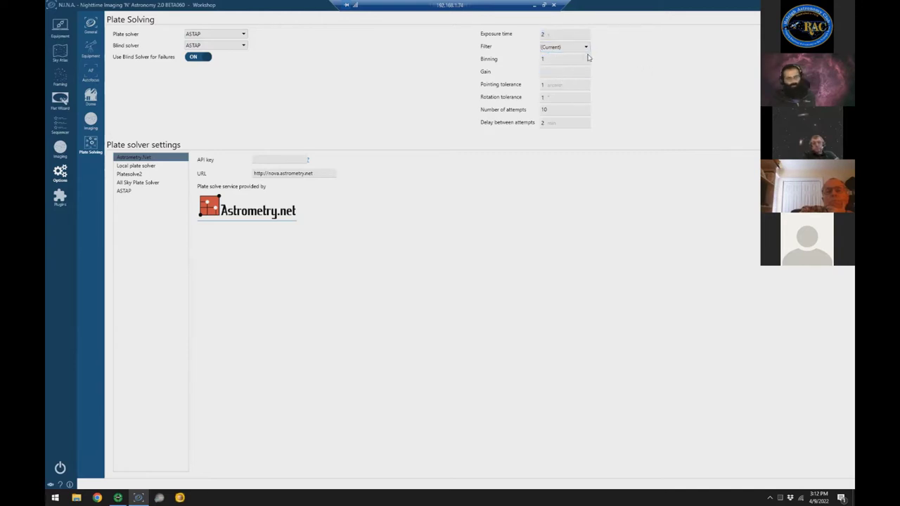
left_click(555, 72)
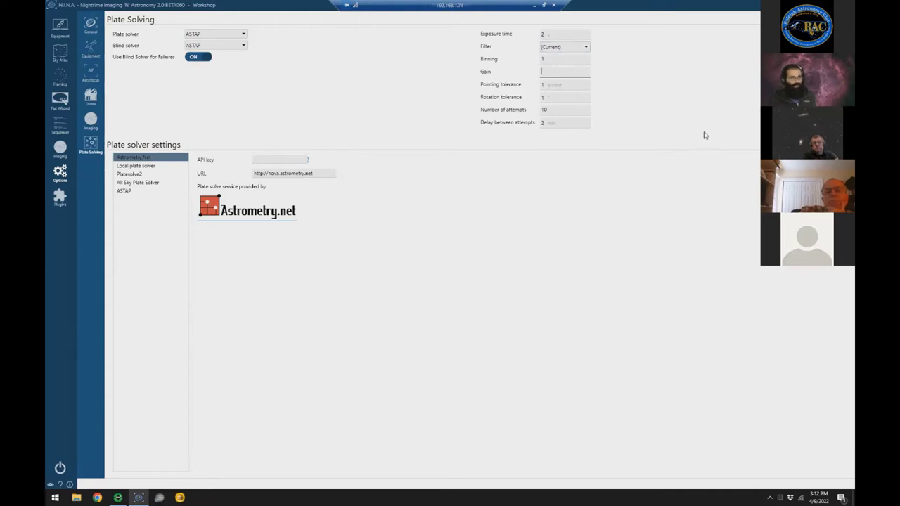
type("300")
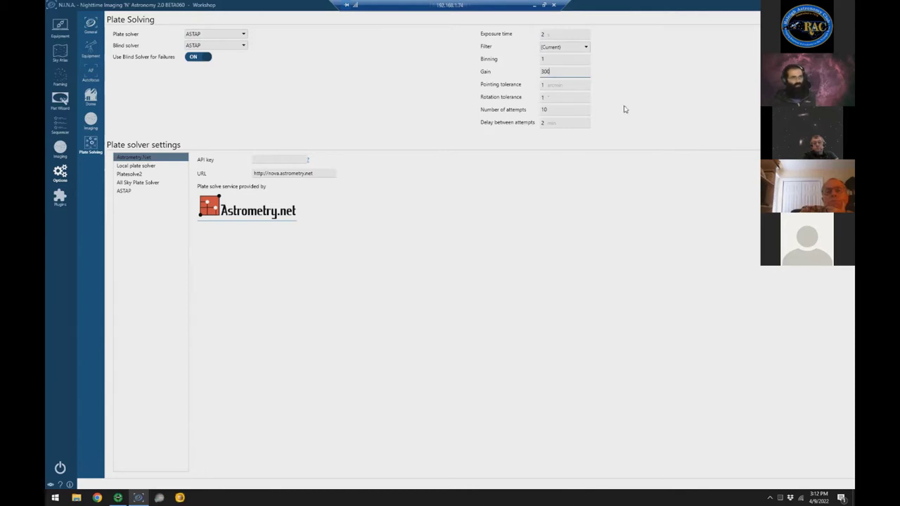
key("Tab")
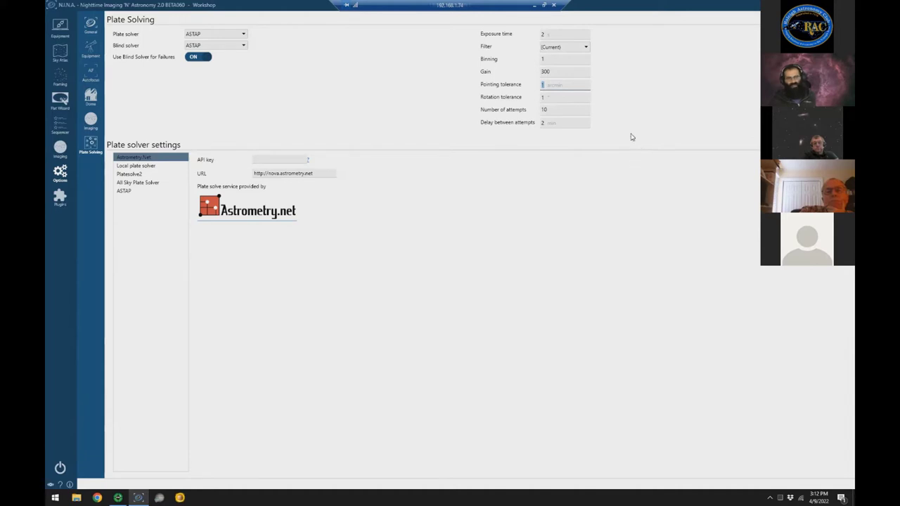
Review the plate solving rotation tolerance, number of attempts and delay between attempts.
key("Tab")
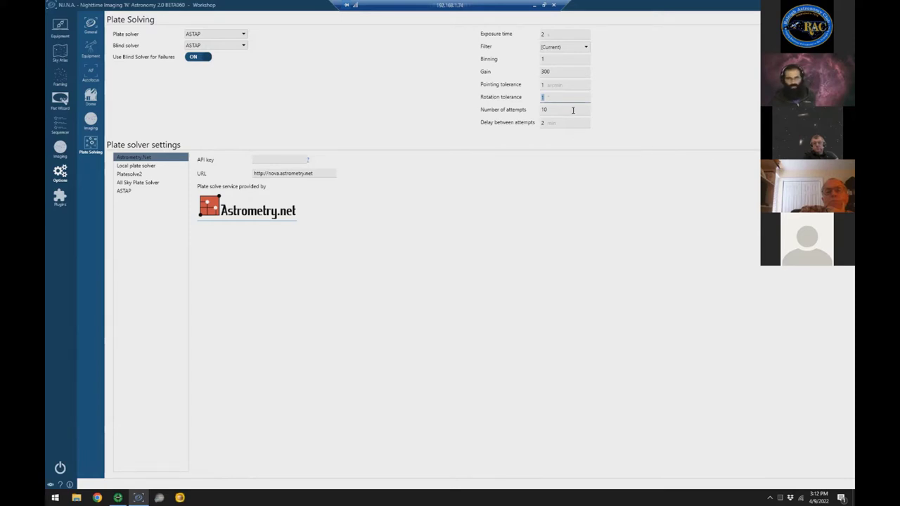
left_click(559, 110)
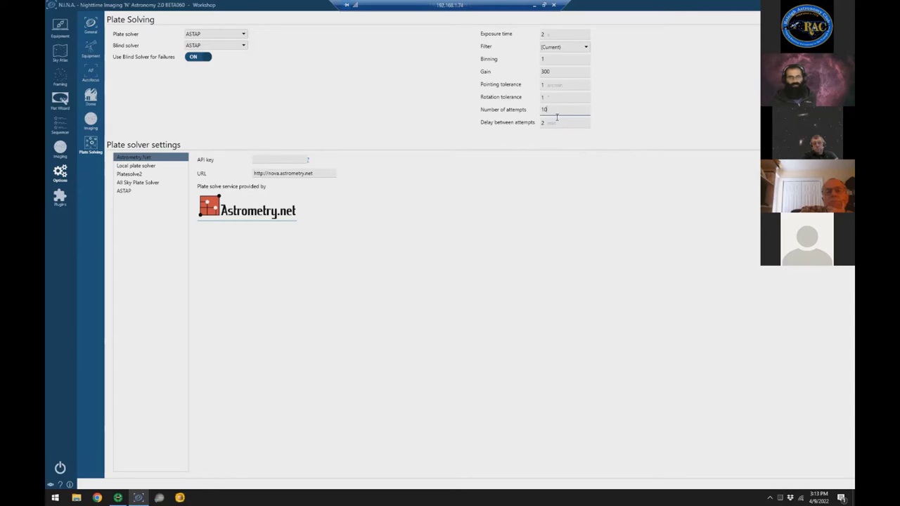
double_click(558, 110)
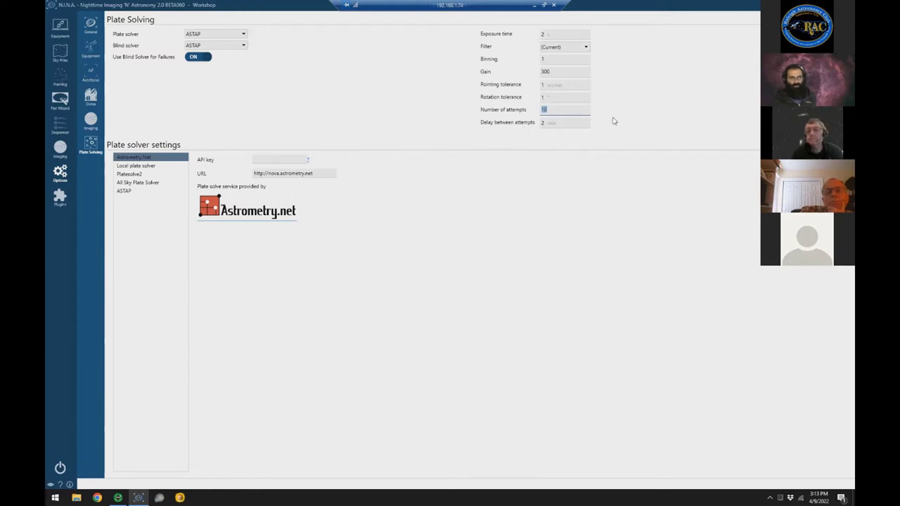
double_click(556, 121)
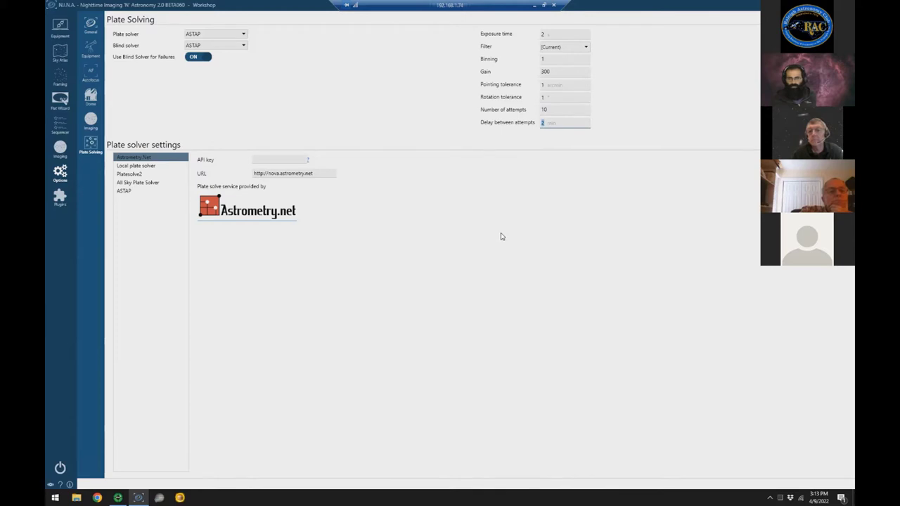
Choose the ZWO ASI533MC Pro as the camera in the equipment section and connect it.
left_click(60, 28)
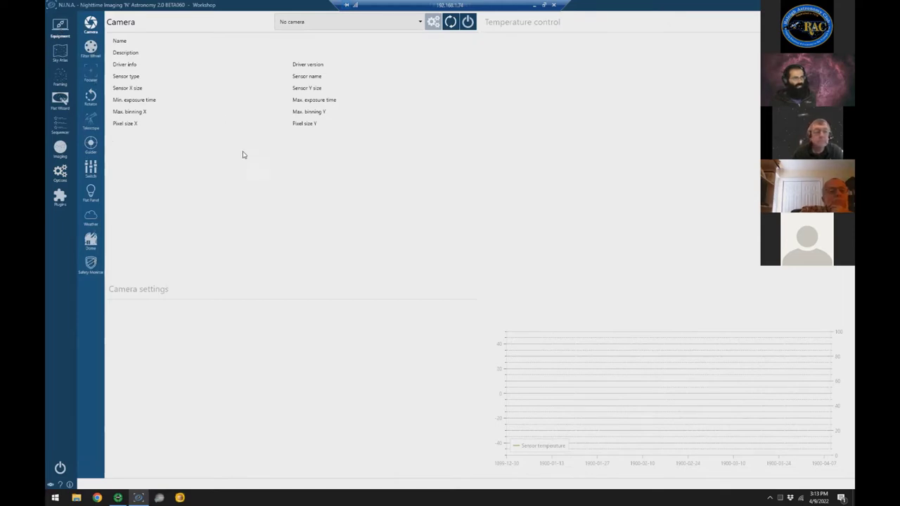
left_click(322, 23)
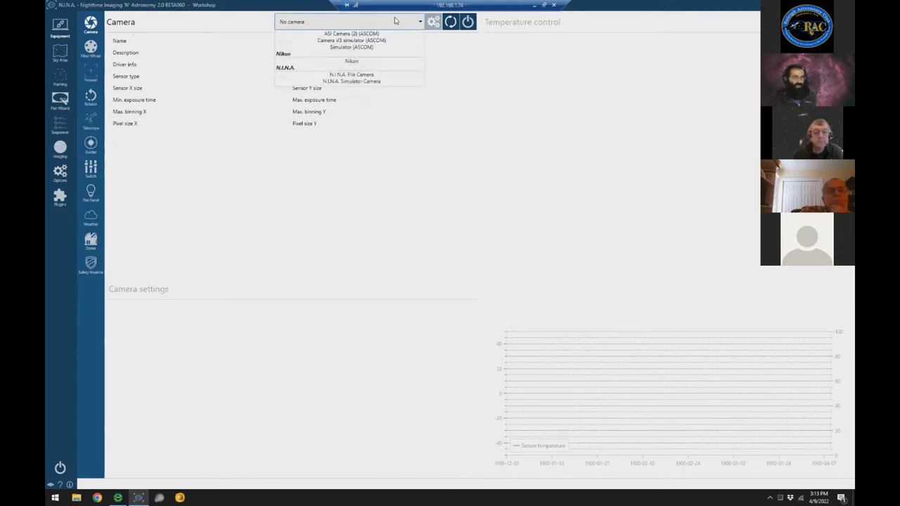
left_click(351, 64)
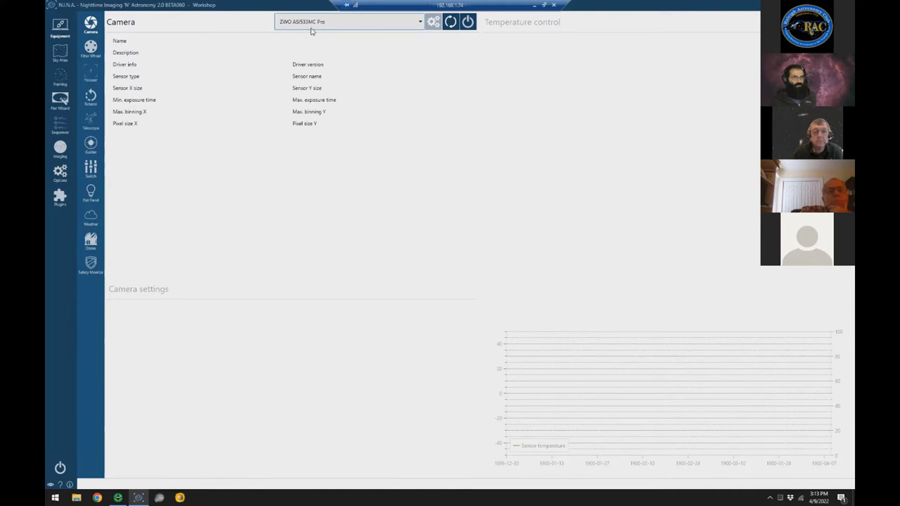
left_click(469, 22)
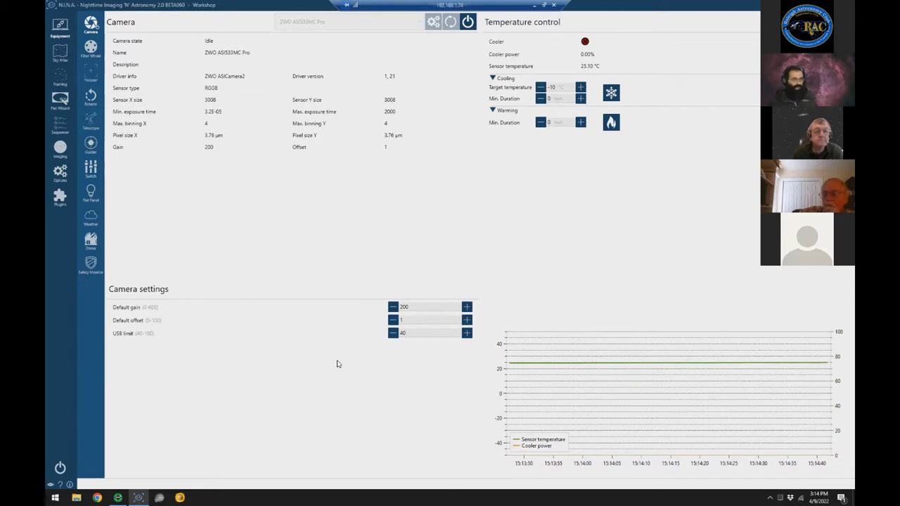
Set the camera's default gain to 101 and default offset to 50, and check the minimum cooling duration.
double_click(403, 307)
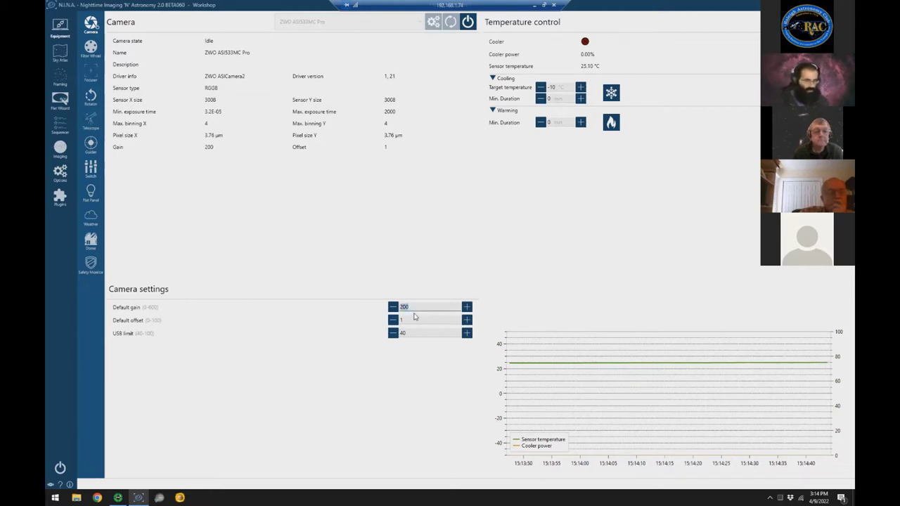
type("101")
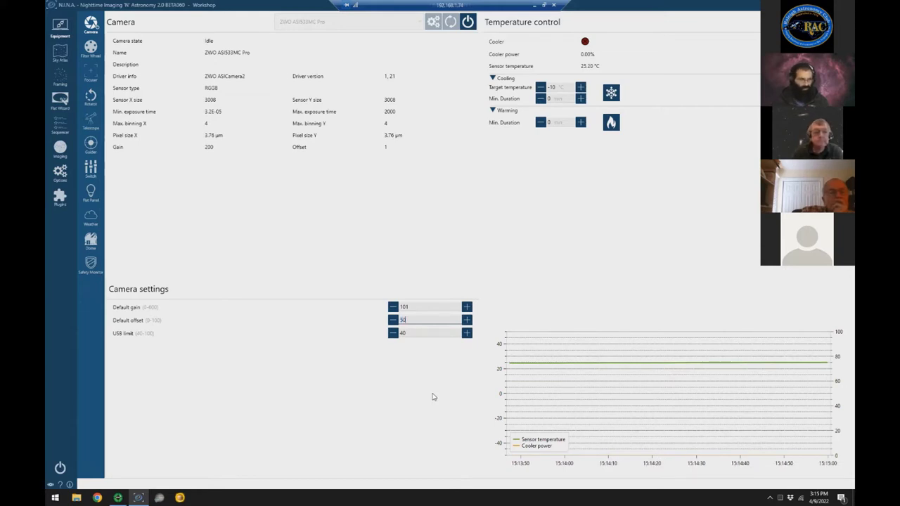
left_click(435, 303)
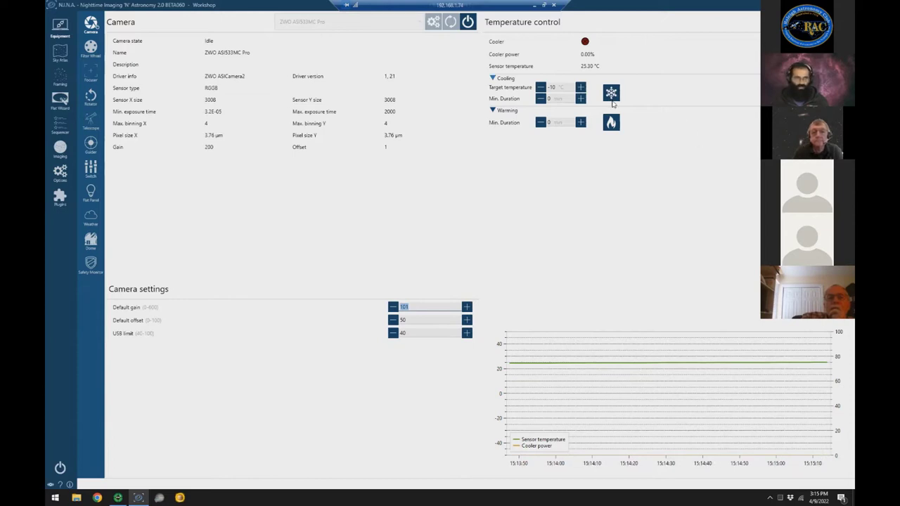
left_click(553, 99)
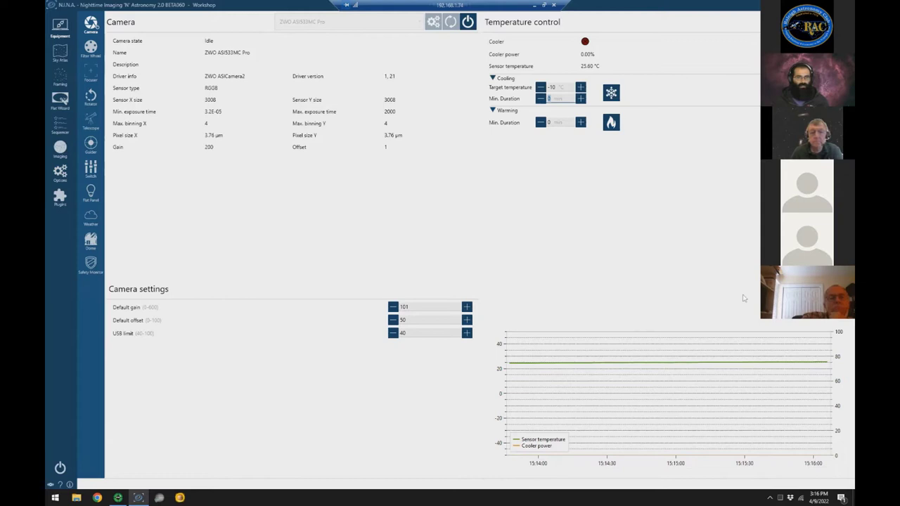
Choose and connect the manual filter wheel, and check which filters it offers.
left_click(94, 51)
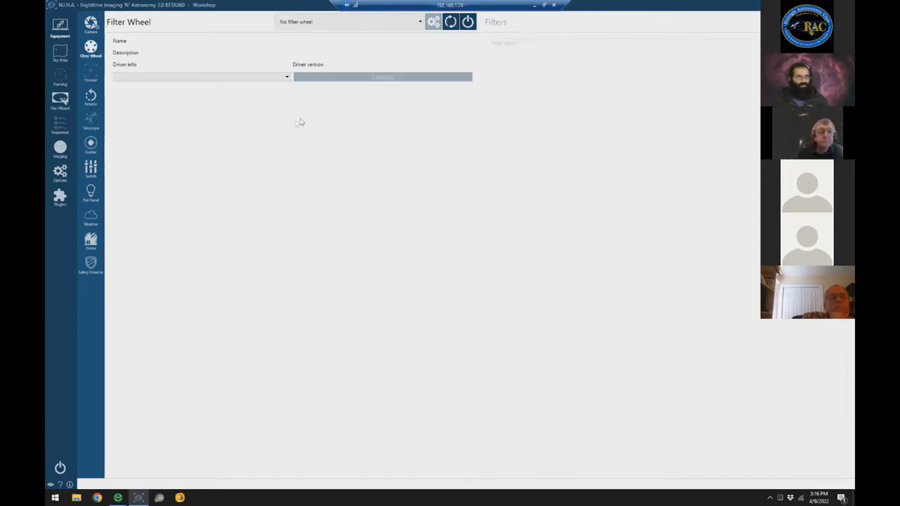
left_click(345, 22)
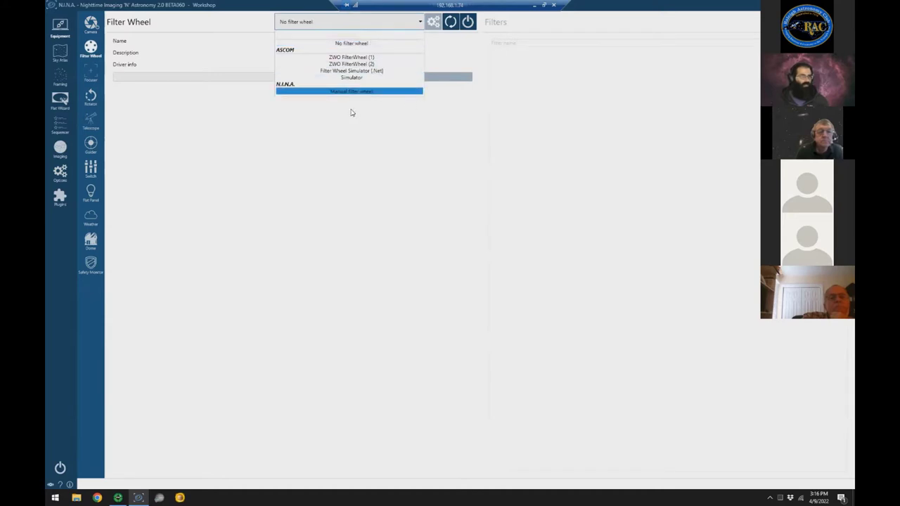
left_click(339, 92)
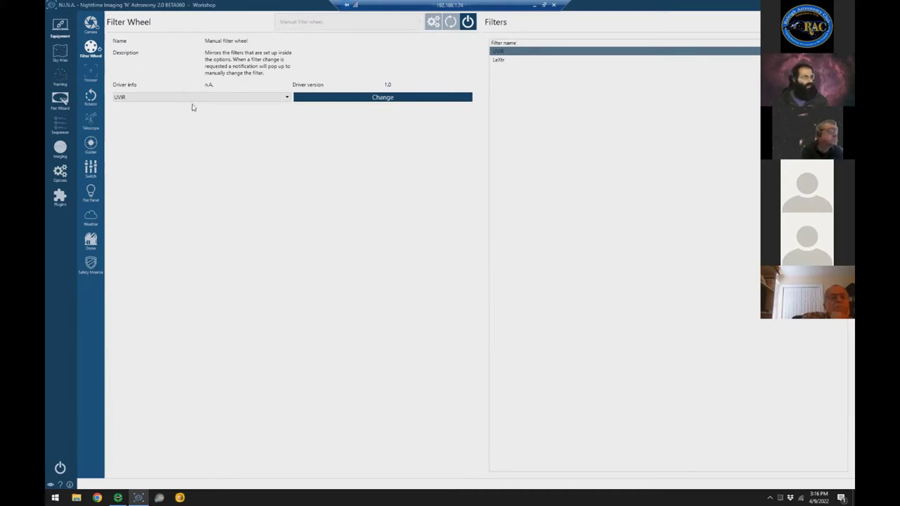
left_click(226, 98)
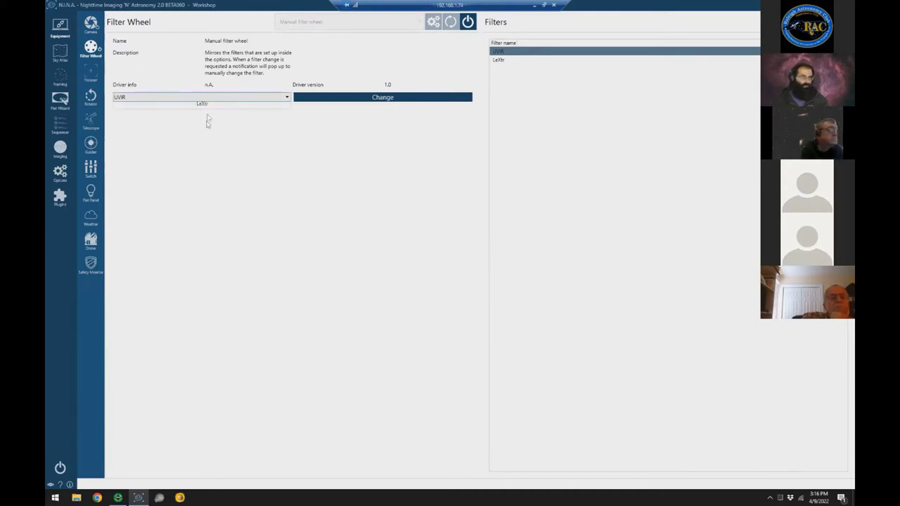
left_click(321, 165)
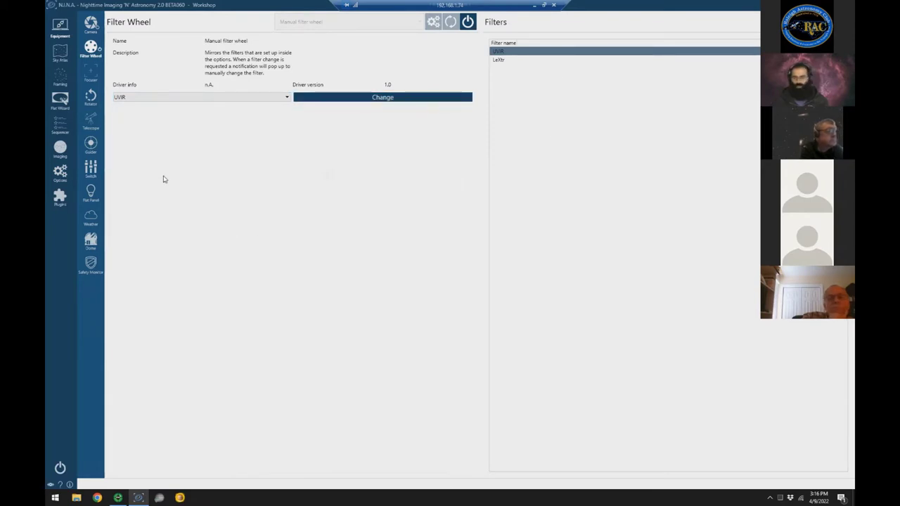
Choose ZWO Focuser (1) as the focuser in the equipment section and connect it.
left_click(93, 71)
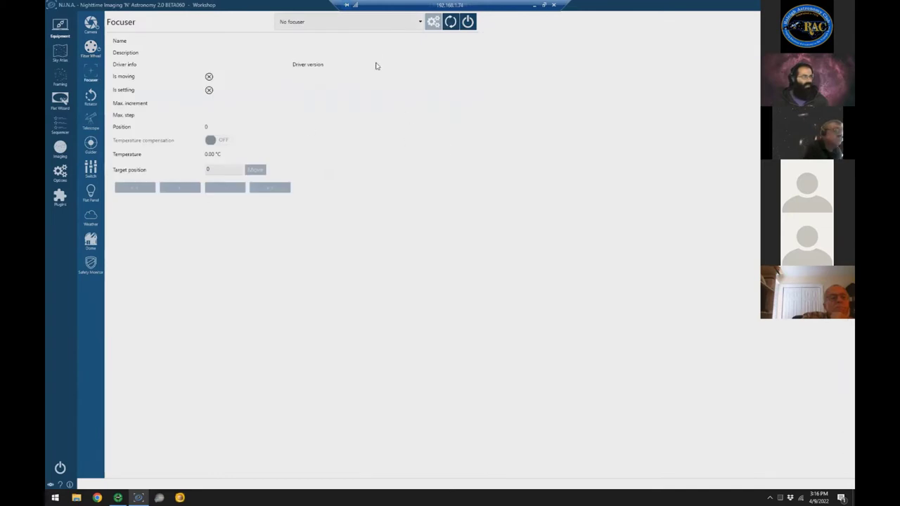
left_click(394, 22)
left_click(376, 78)
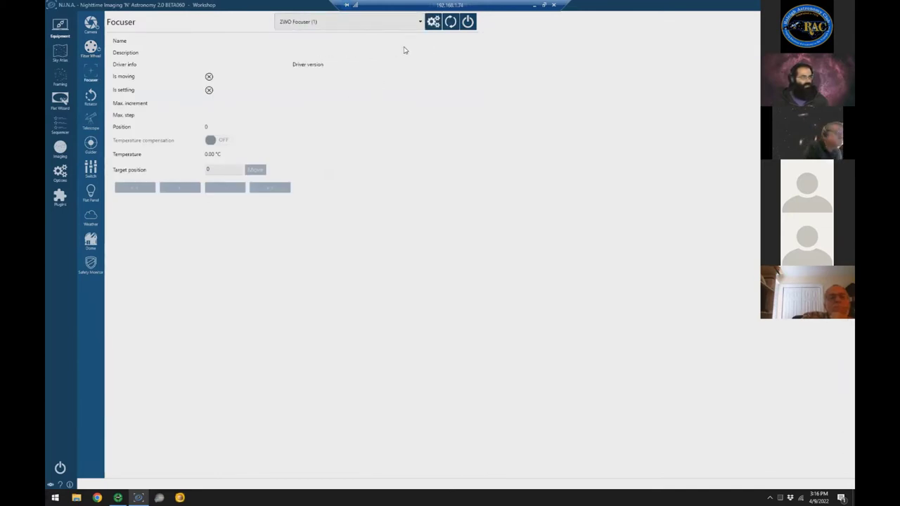
left_click(468, 22)
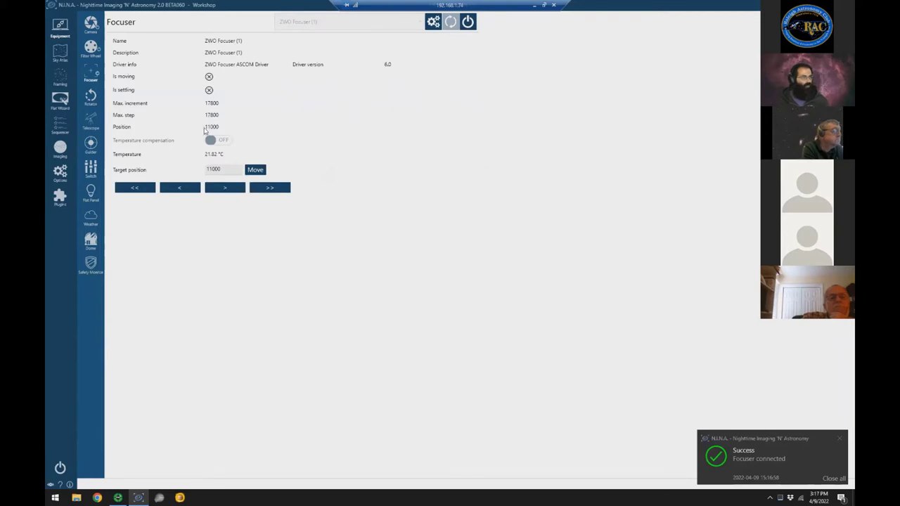
Move the focuser to target position 6000.
double_click(225, 170)
type("6000")
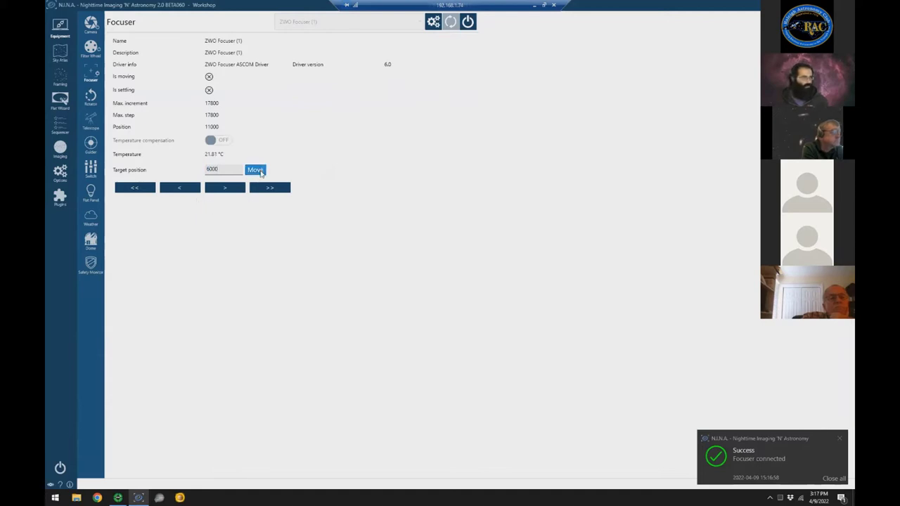
left_click(255, 170)
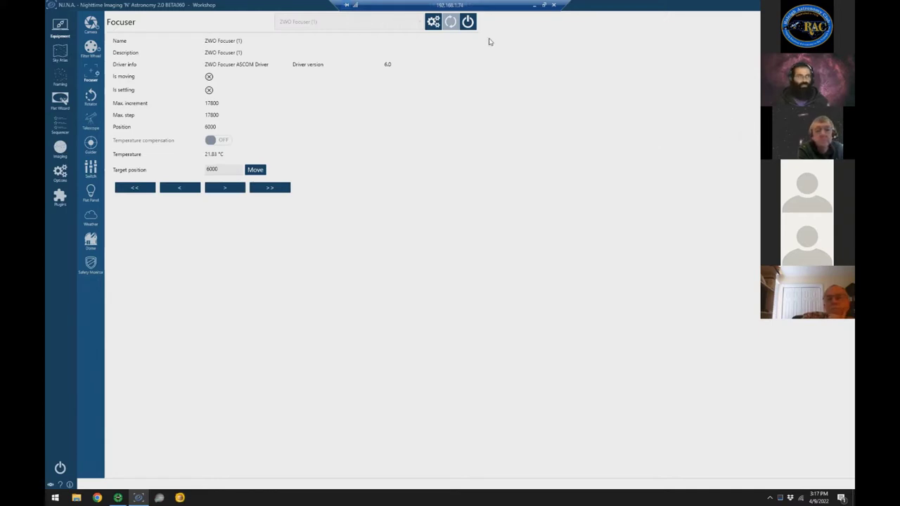
Disconnect the focuser, inspect its ZWO EAF driver setup without changing anything, and reconnect it.
left_click(467, 22)
left_click(472, 265)
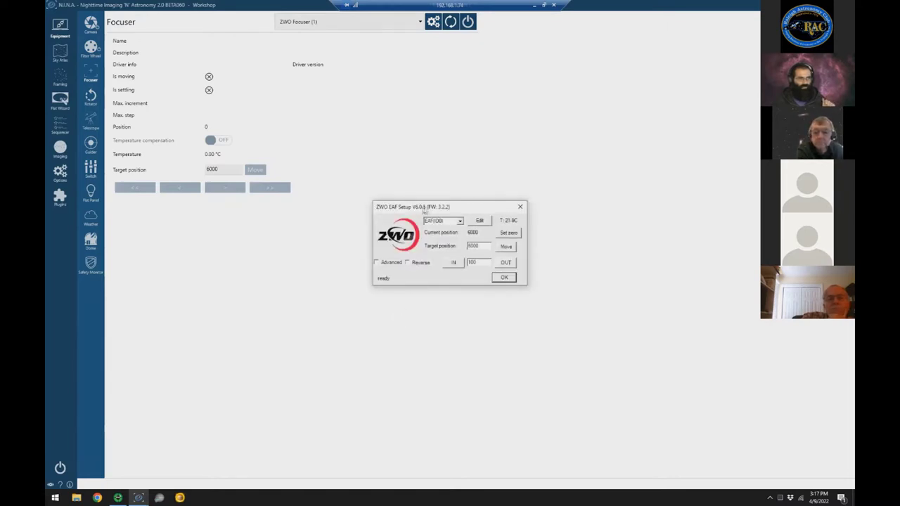
left_click_drag(424, 209, 436, 210)
left_click(474, 221)
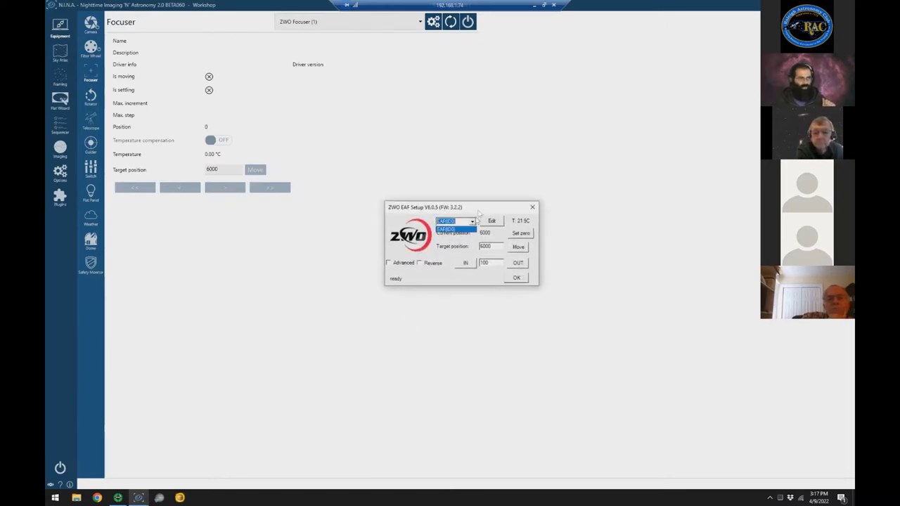
left_click(482, 212)
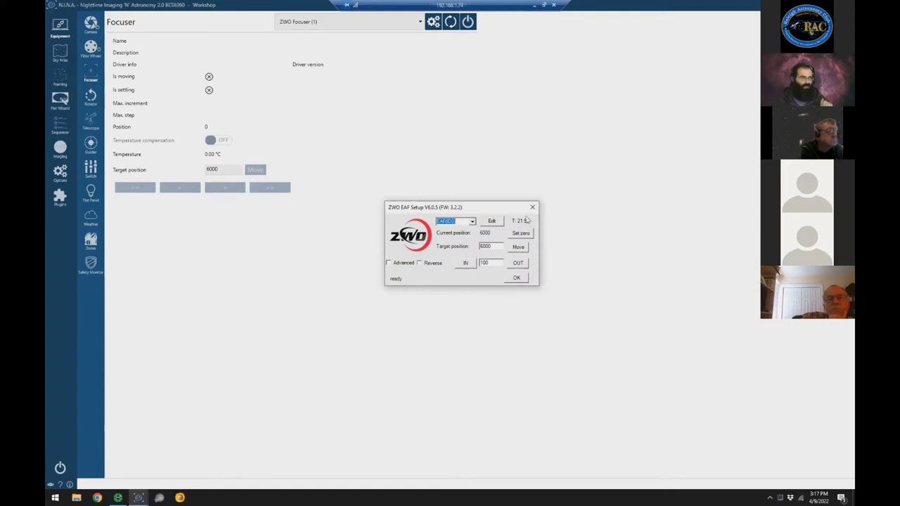
left_click(533, 208)
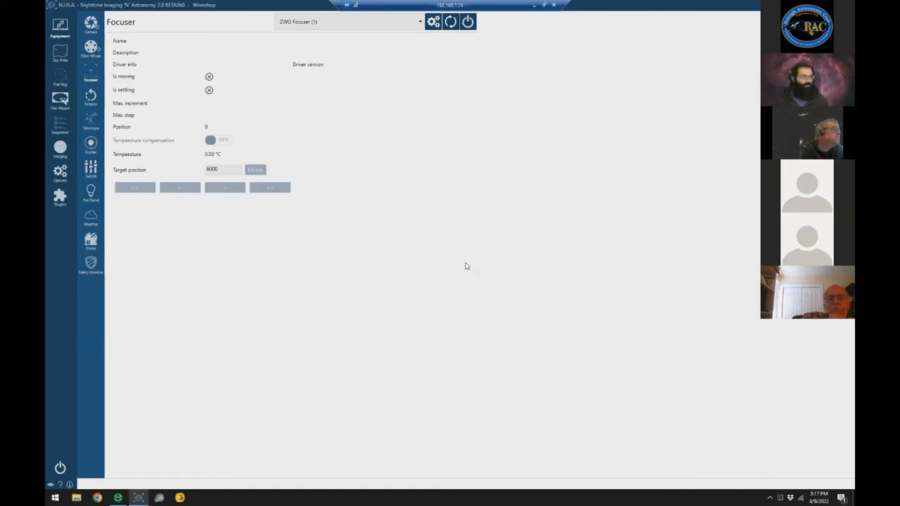
left_click(468, 26)
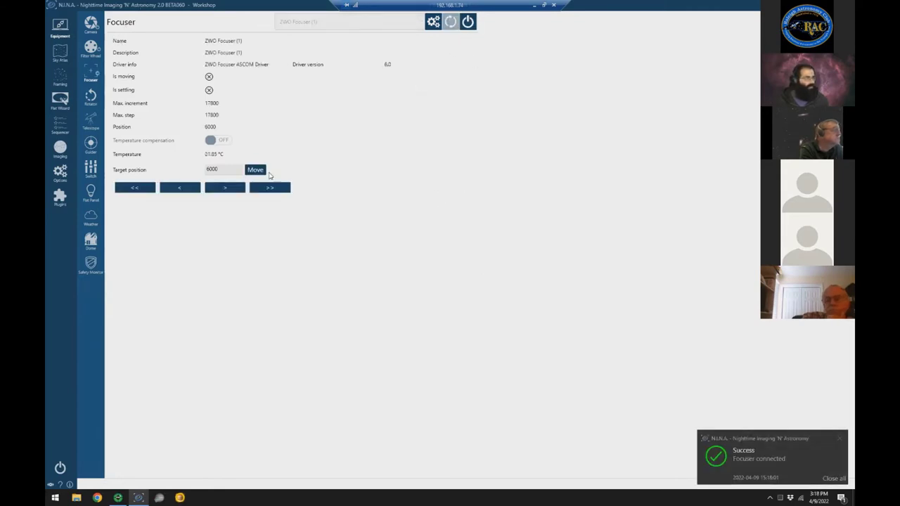
Choose the manual rotator in the equipment section and connect it.
key("ctrl+Tab")
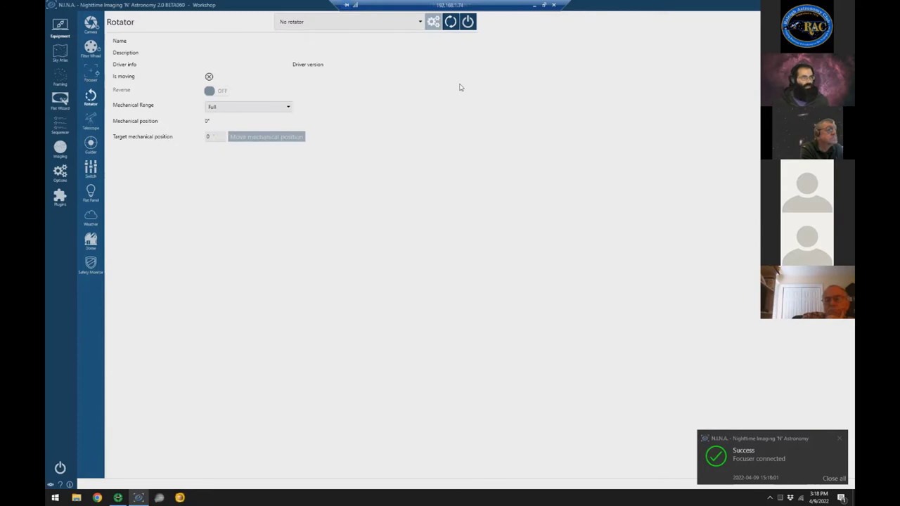
left_click(419, 22)
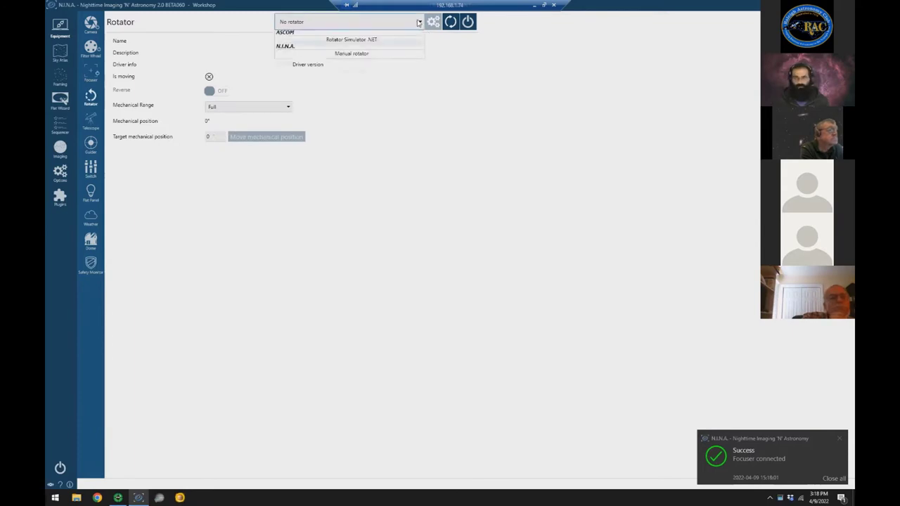
left_click(372, 71)
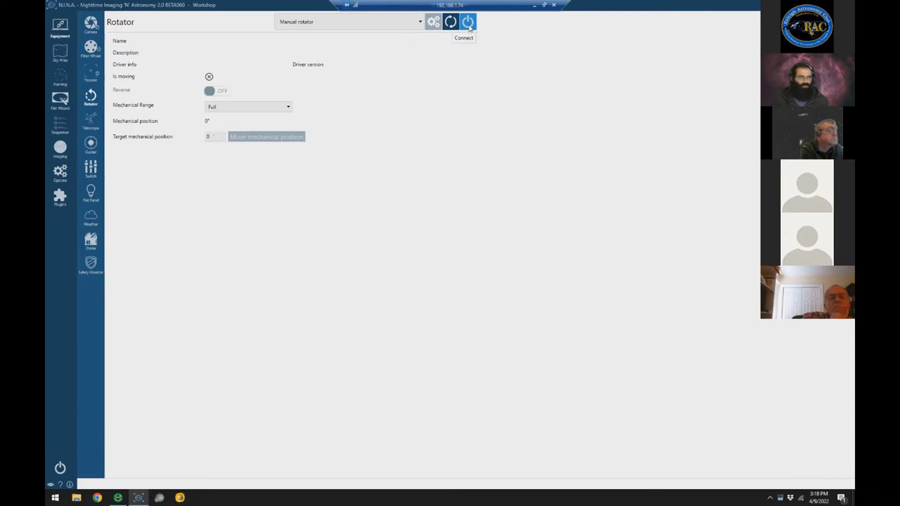
left_click(469, 24)
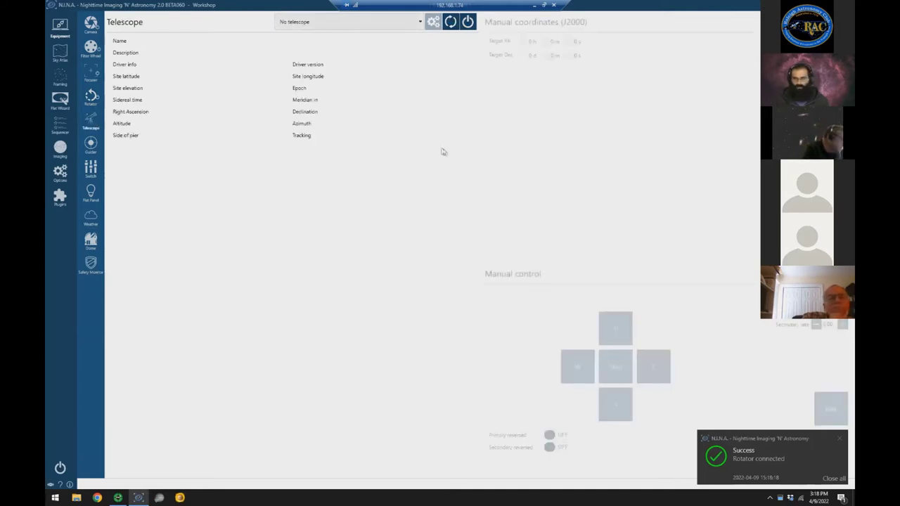
Connect the ASCOM telescope named Simulator and synchronize the site settings from N.I.N.A. to the telescope.
left_click(368, 22)
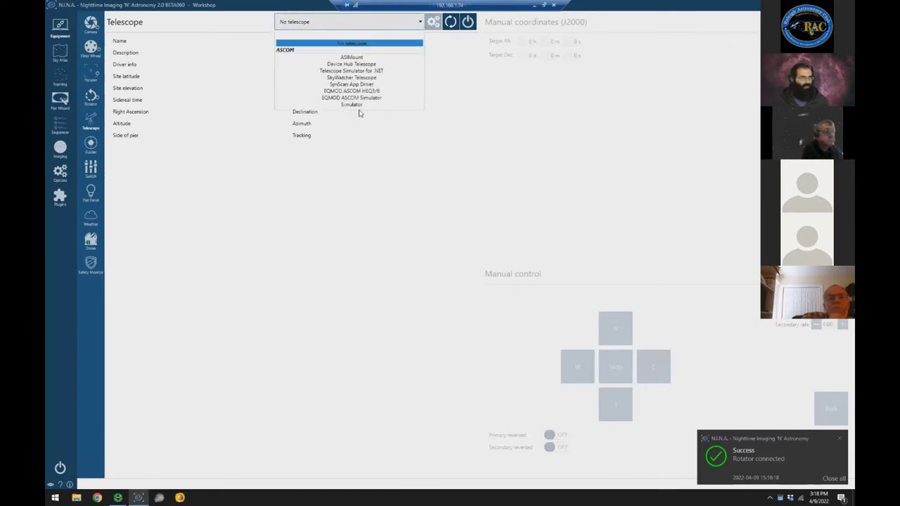
left_click(358, 105)
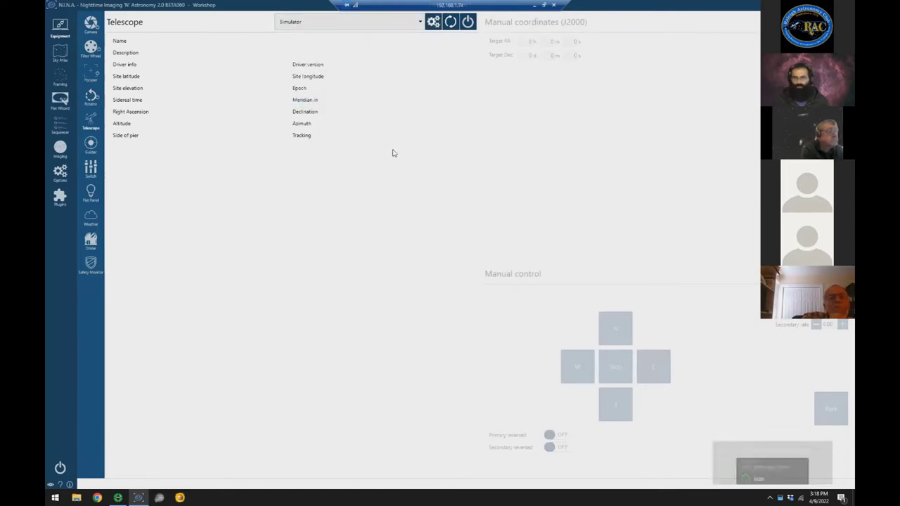
left_click(468, 22)
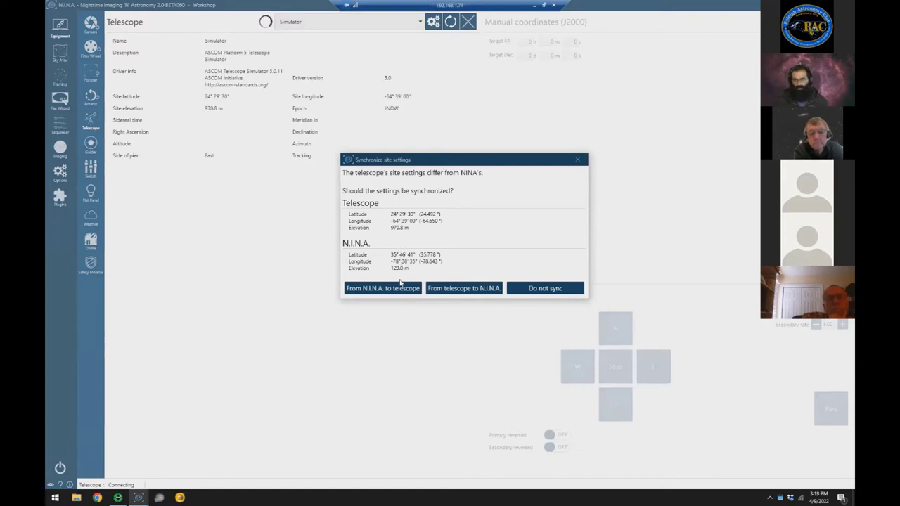
left_click(360, 294)
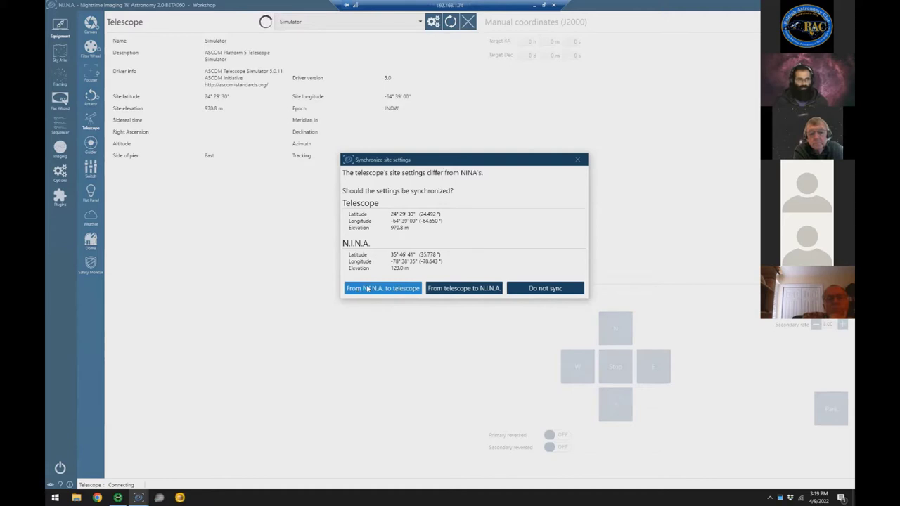
left_click(364, 290)
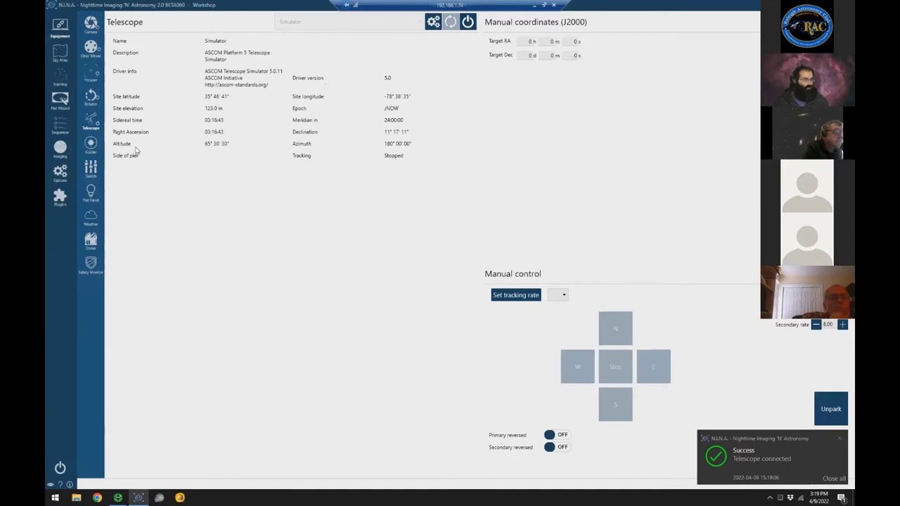
Open the guider equipment page, switch to PHD2 Guiding and connect its ASI Camera (2) and Simulator mount, then minimize PHD2.
left_click(92, 146)
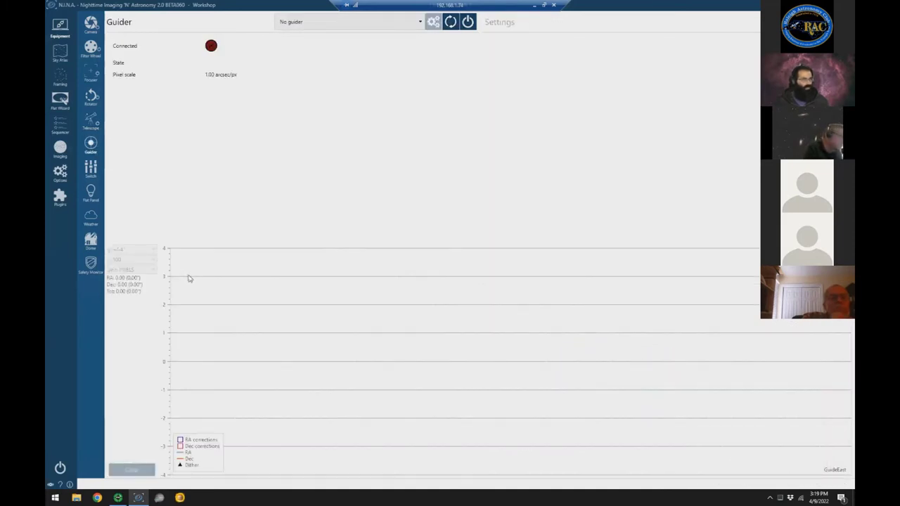
left_click(118, 498)
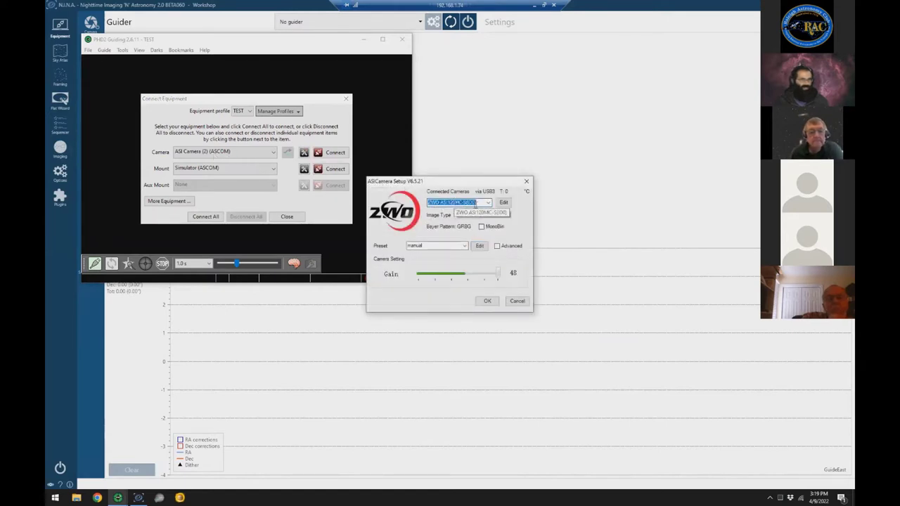
left_click(517, 301)
left_click(333, 153)
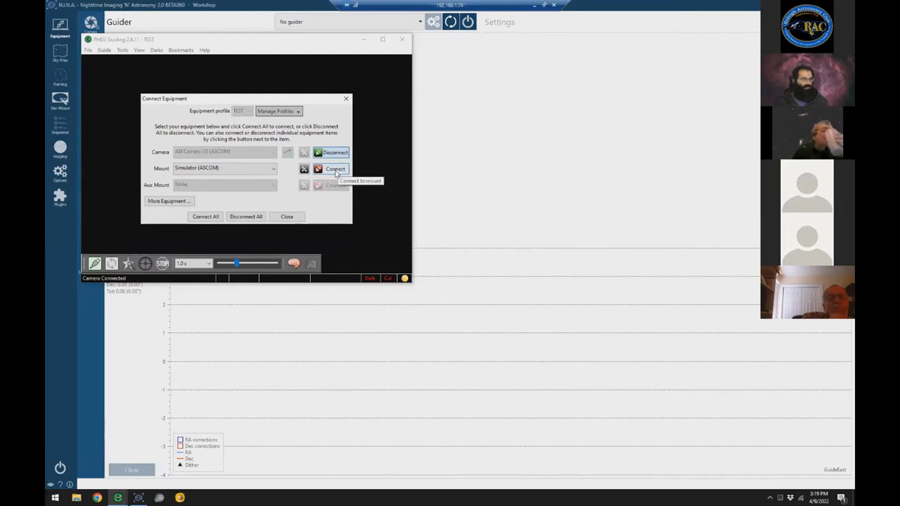
left_click(336, 171)
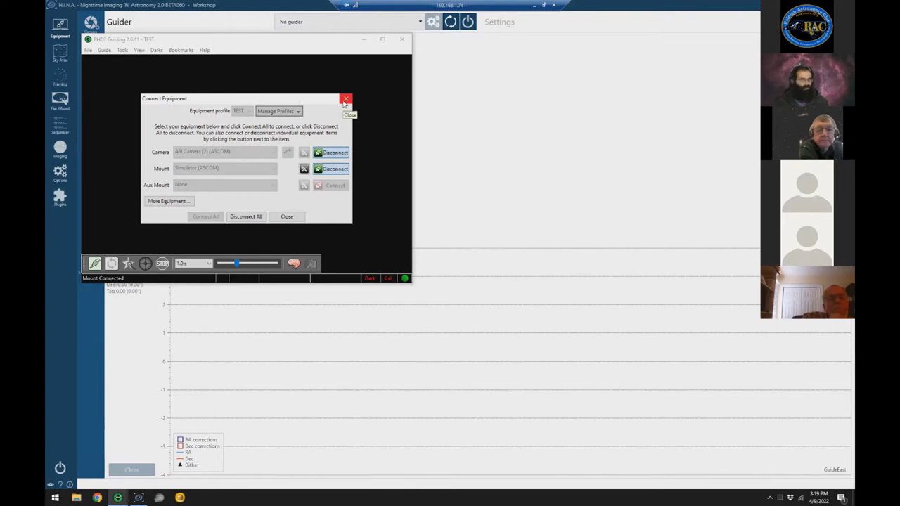
left_click(344, 102)
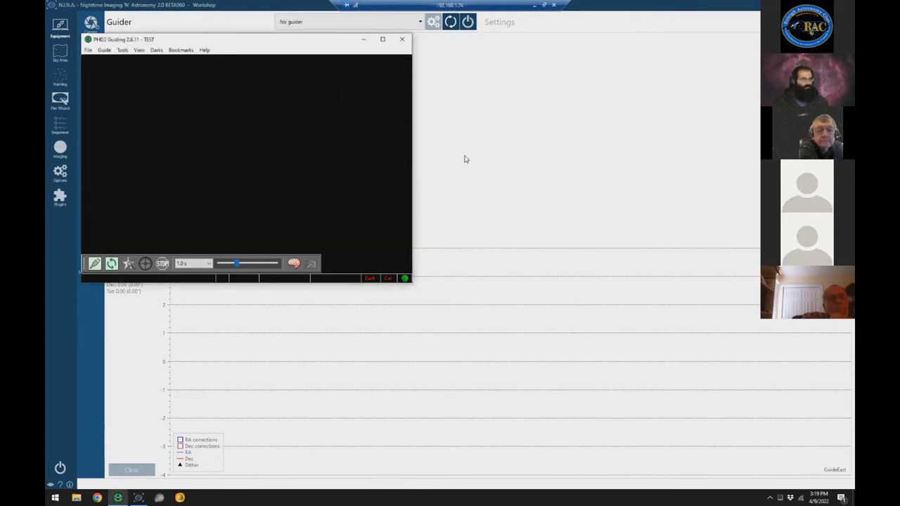
left_click(364, 39)
Choose PHD2 as the guider in N.I.N.A., connect it, and check which PHD2 profiles are offered.
left_click(353, 27)
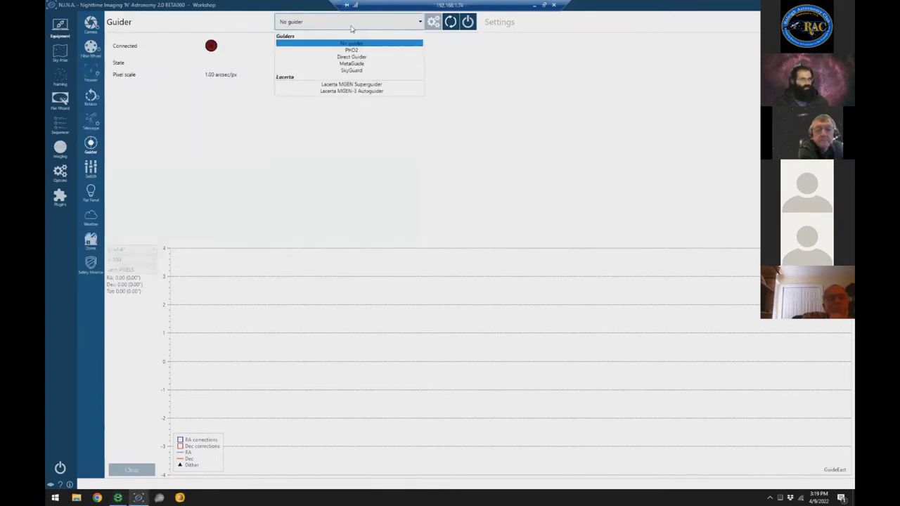
left_click(352, 50)
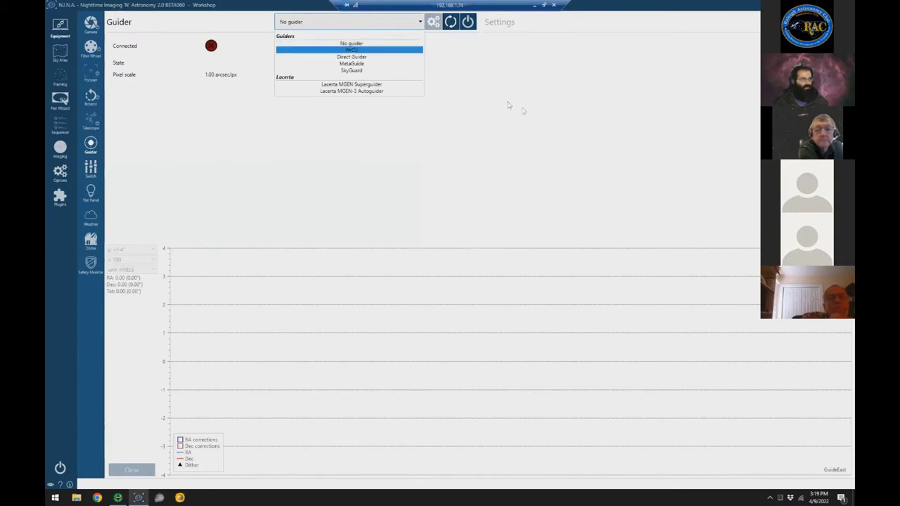
left_click(465, 26)
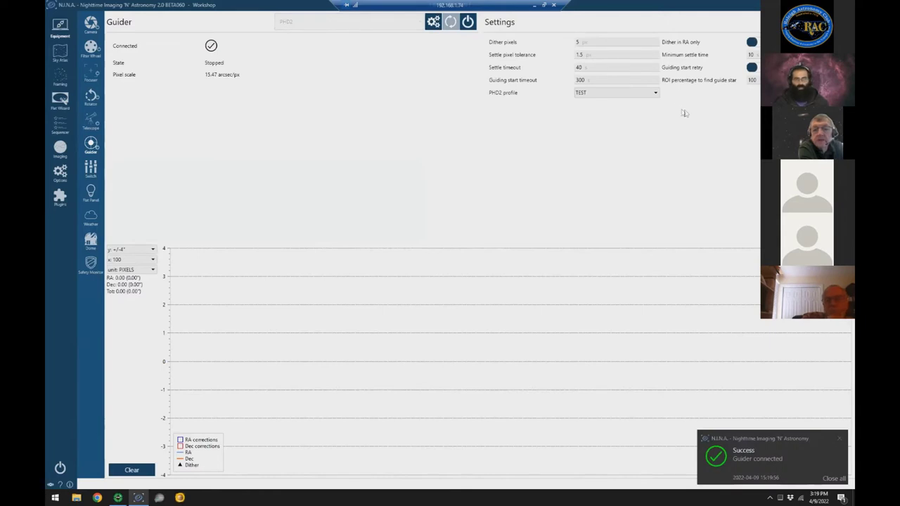
left_click(598, 92)
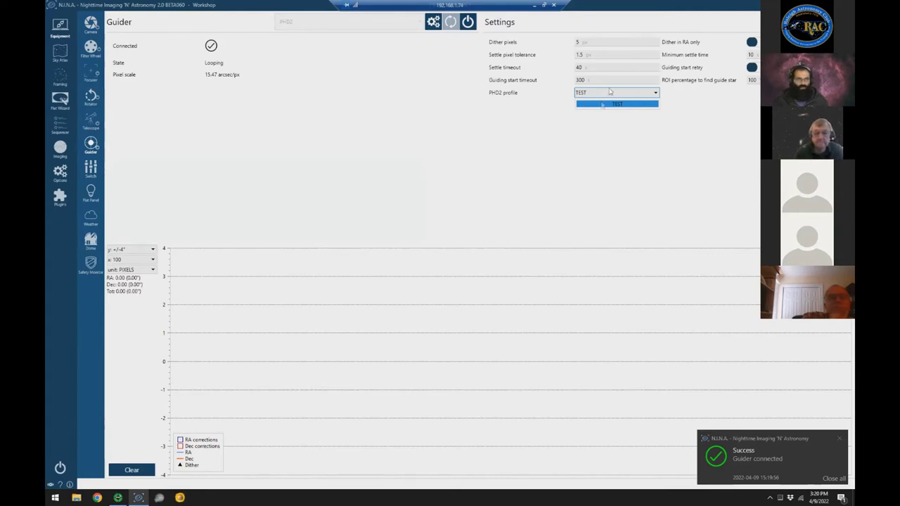
left_click(714, 131)
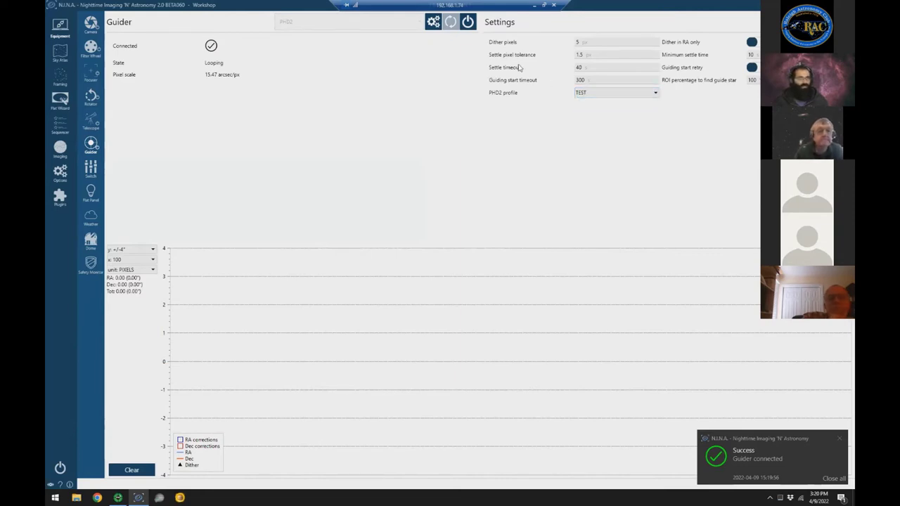
Set the guider's dither pixels to 10 and the settle timeout to 15 seconds.
left_click(596, 43)
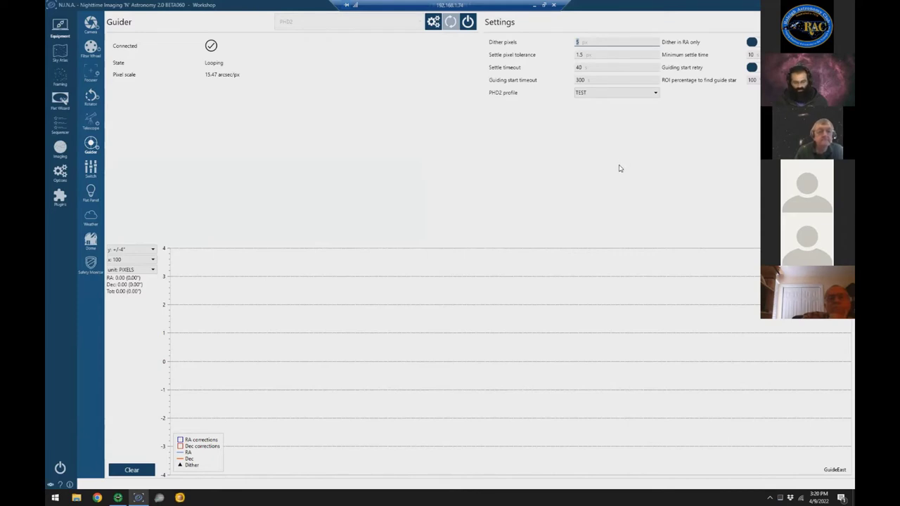
type("10")
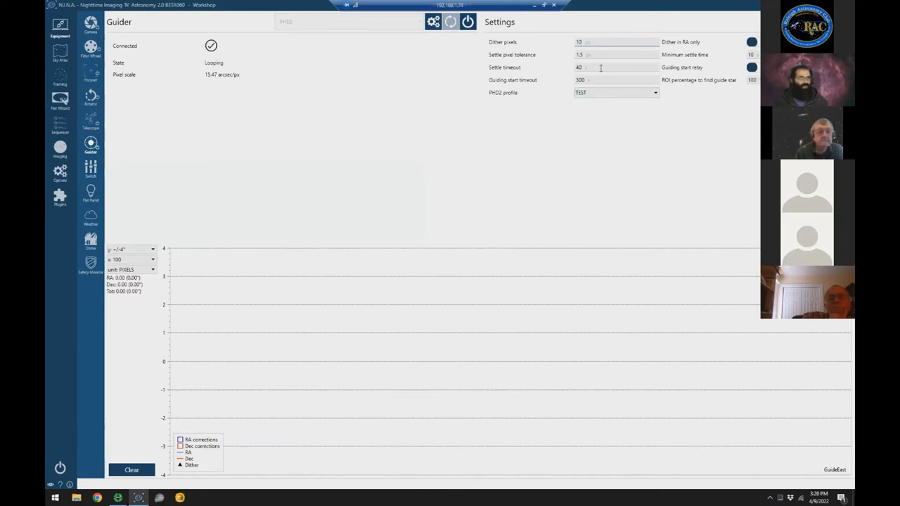
key("Tab")
key("Tab")
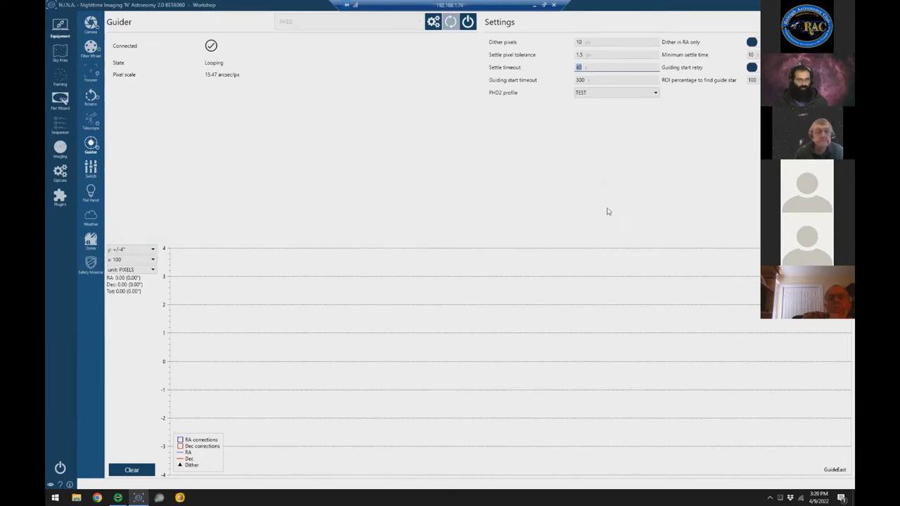
type("15")
Review the guider's dither pixels, settle pixel tolerance and guiding start timeout settings.
left_click(602, 44)
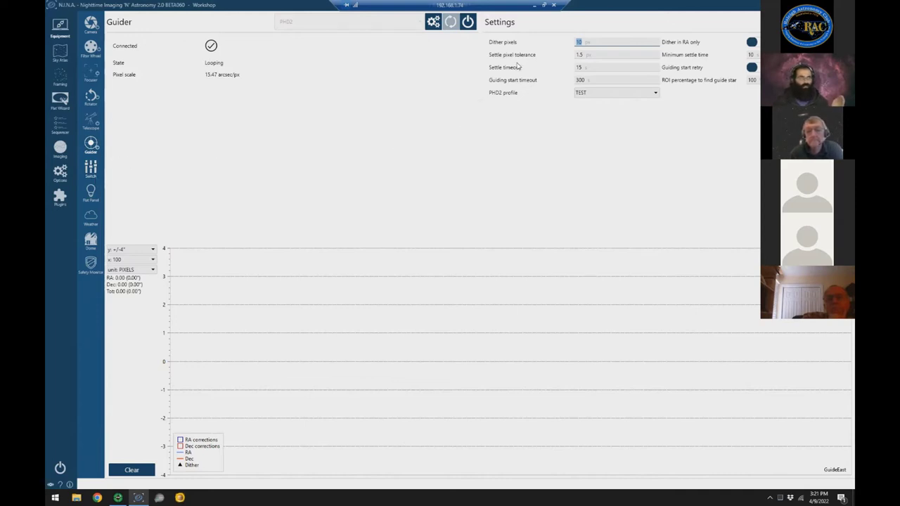
left_click(588, 55)
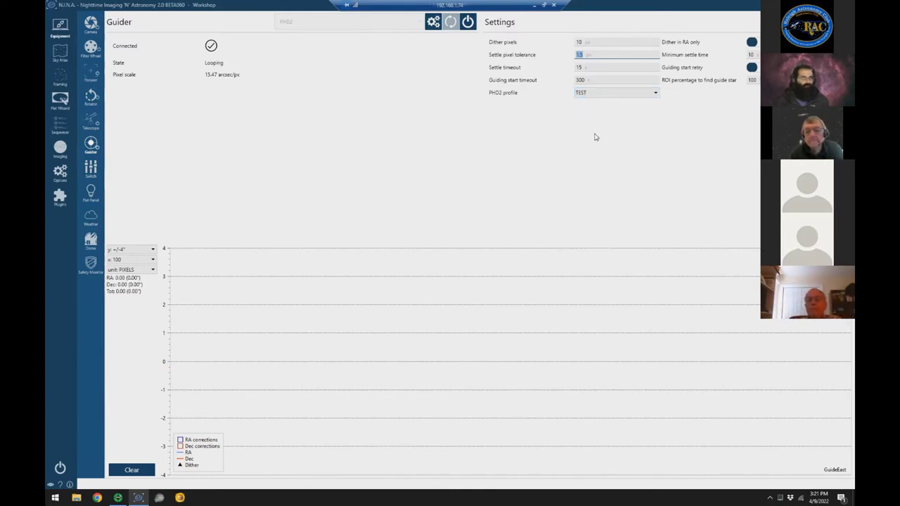
left_click(599, 80)
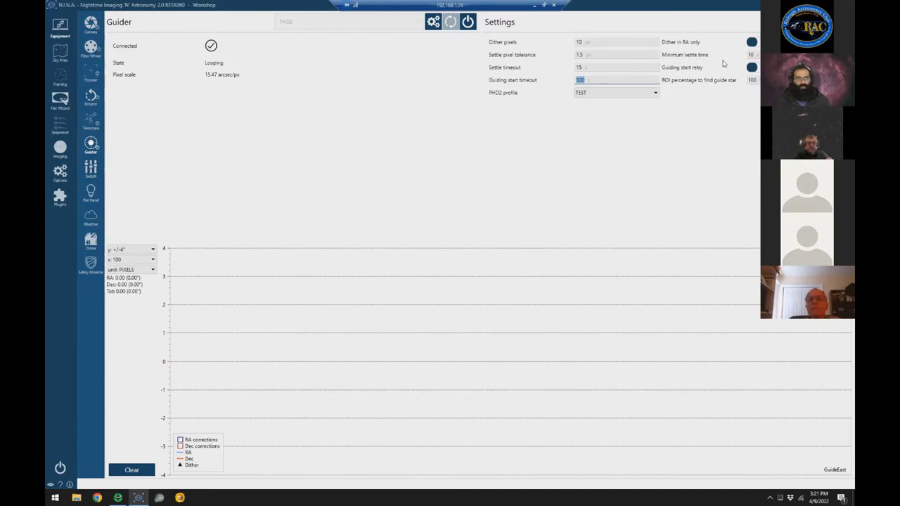
Review the guider's minimum settle time and settle timeout settings.
left_click(757, 54)
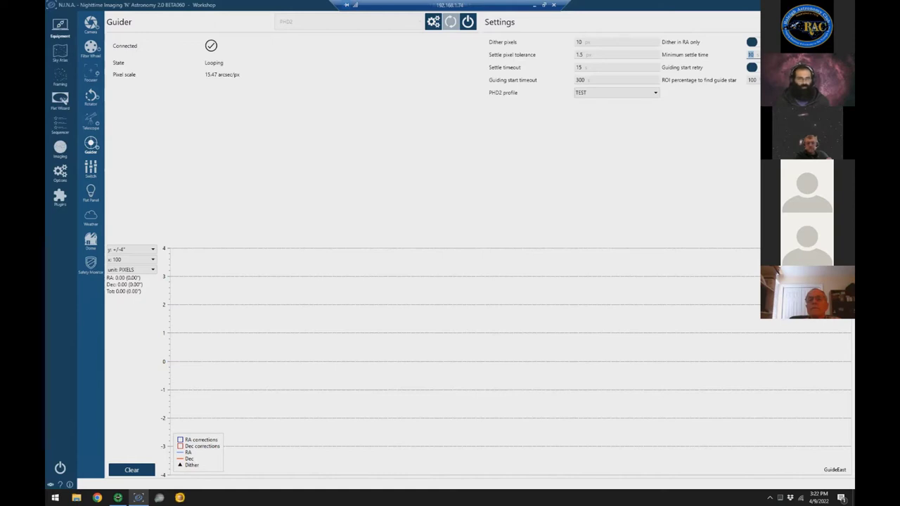
left_click(594, 67)
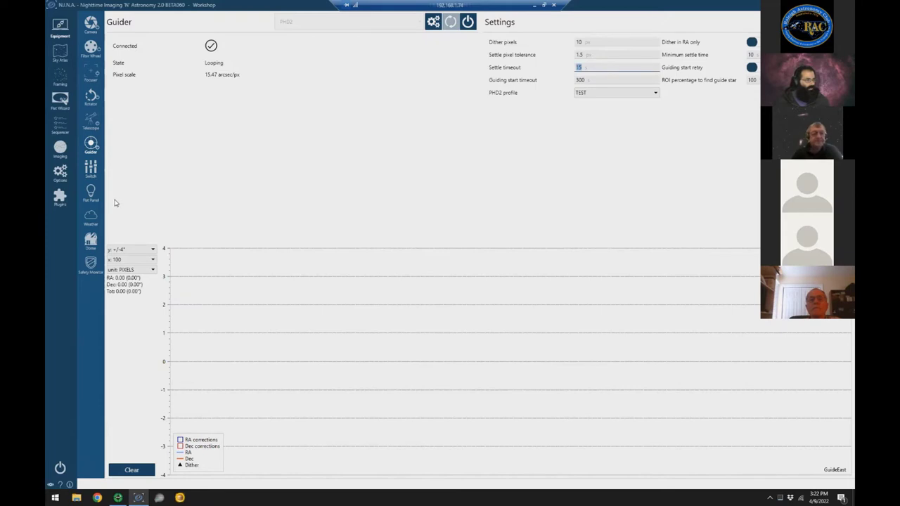
Look through the switch, weather, dome and safety monitor equipment pages, and check which safety monitor devices are offered.
left_click(91, 169)
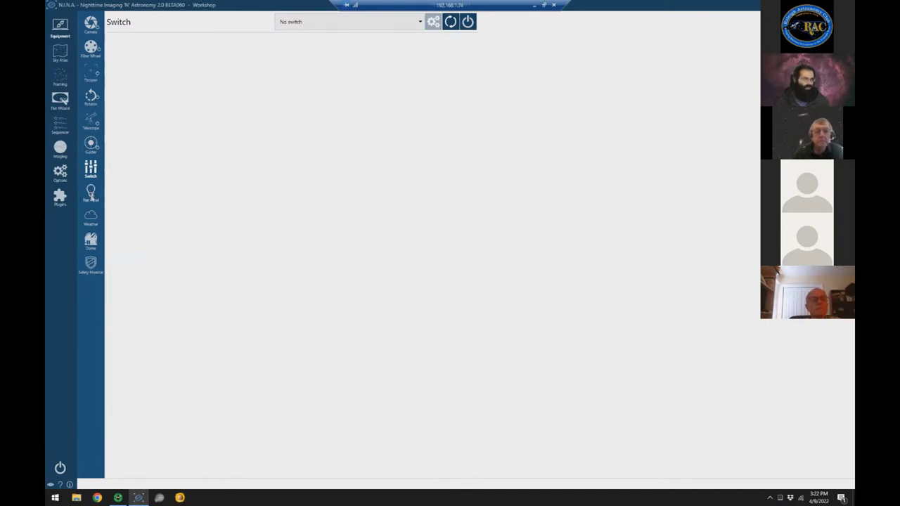
left_click(96, 220)
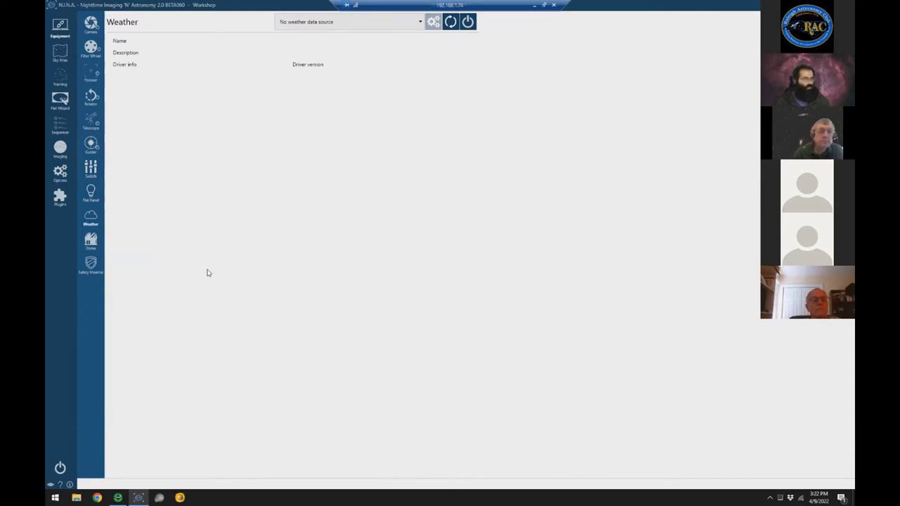
left_click(91, 242)
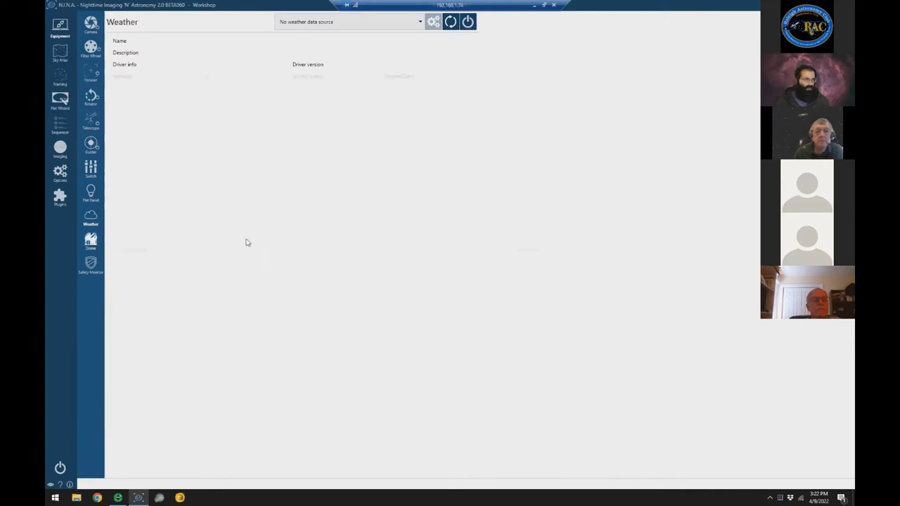
left_click(90, 265)
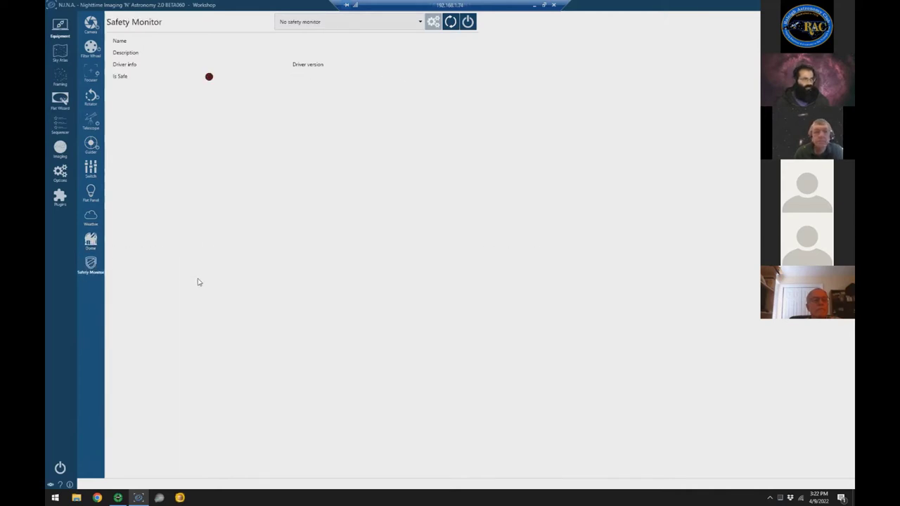
left_click(406, 25)
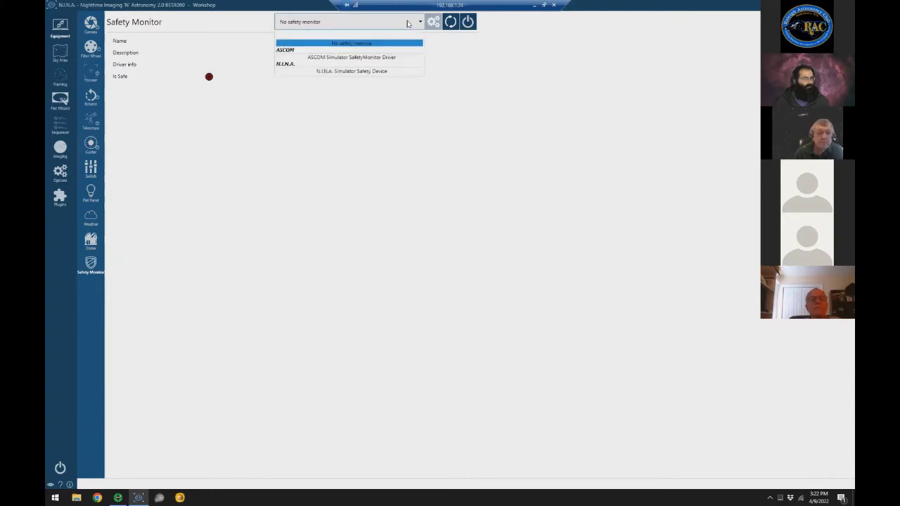
left_click(357, 170)
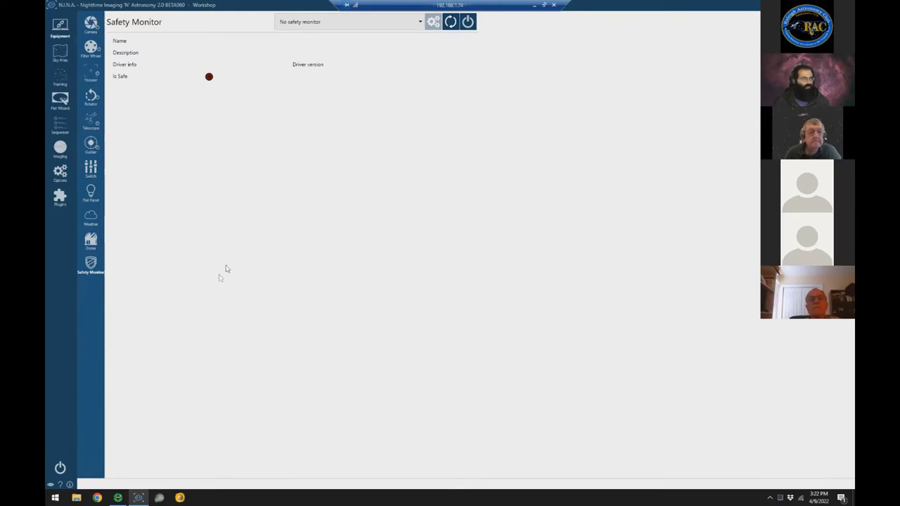
Connect all configured devices at once, and bring up the disconnect-all prompt without disconnecting them.
left_click(61, 469)
left_click(472, 270)
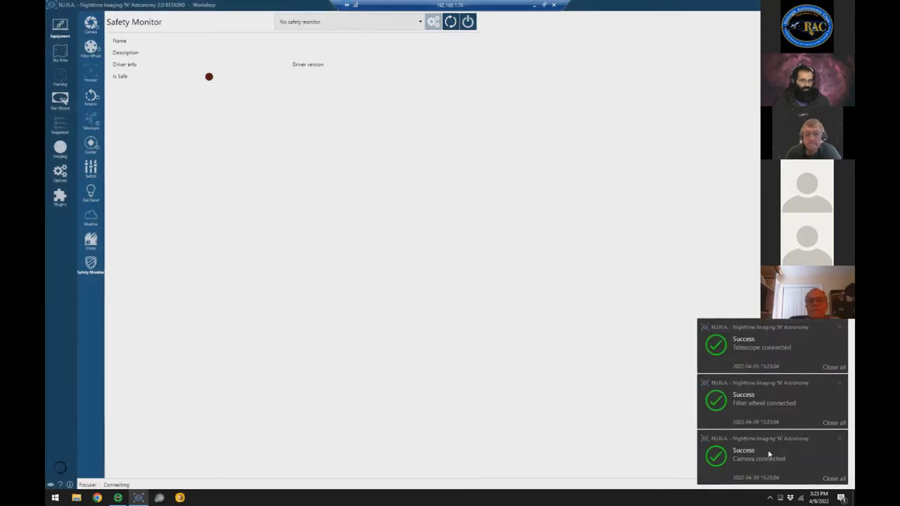
left_click(835, 423)
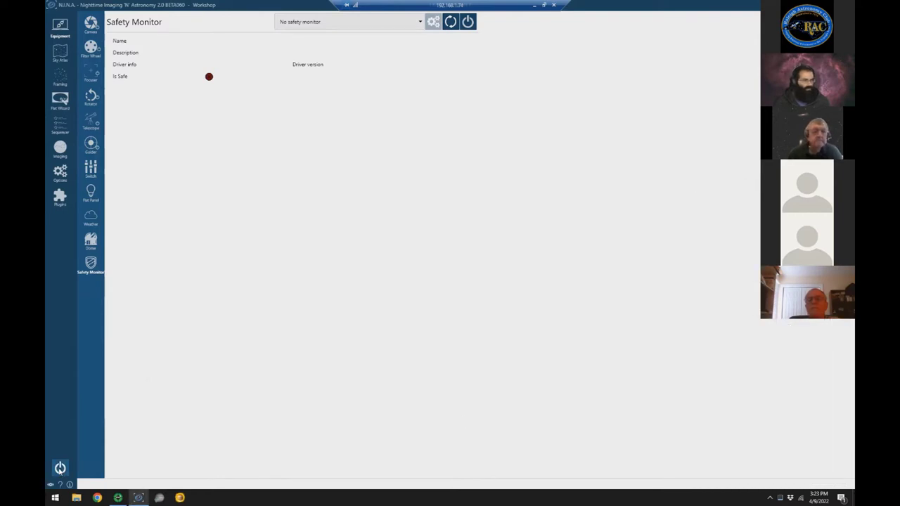
left_click(60, 467)
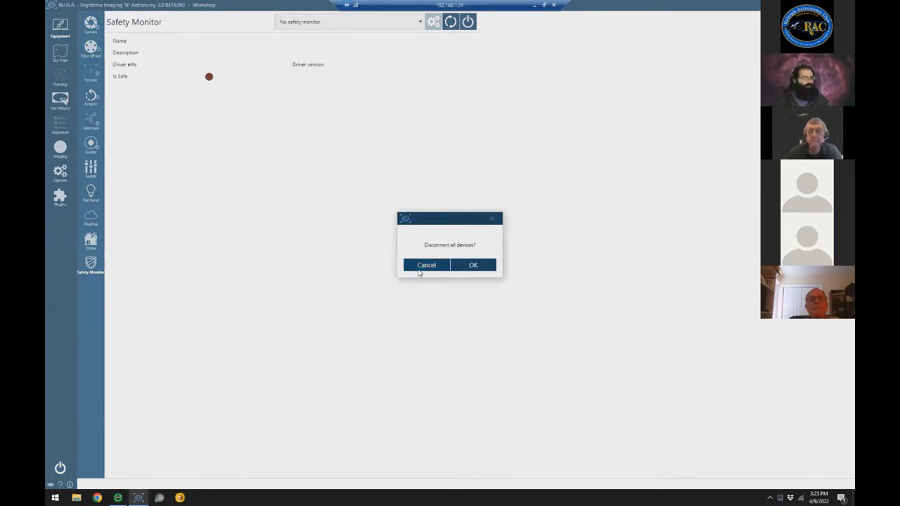
left_click(419, 265)
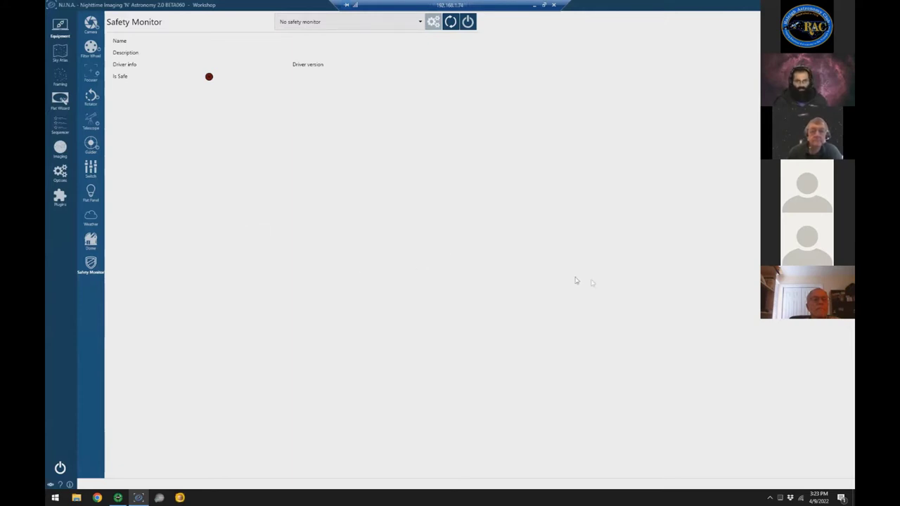
Open the Sky Atlas and set the minimum altitude filter to 40°.
left_click(58, 55)
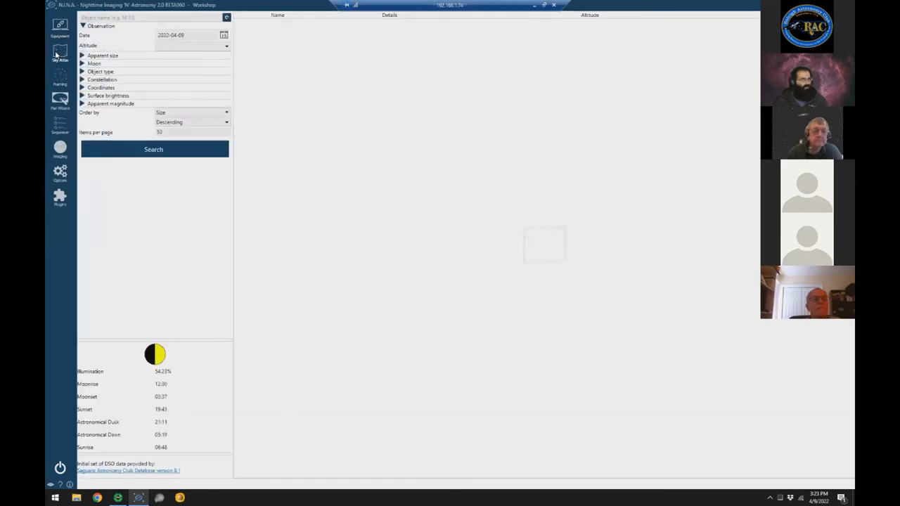
left_click(227, 47)
left_click(289, 83)
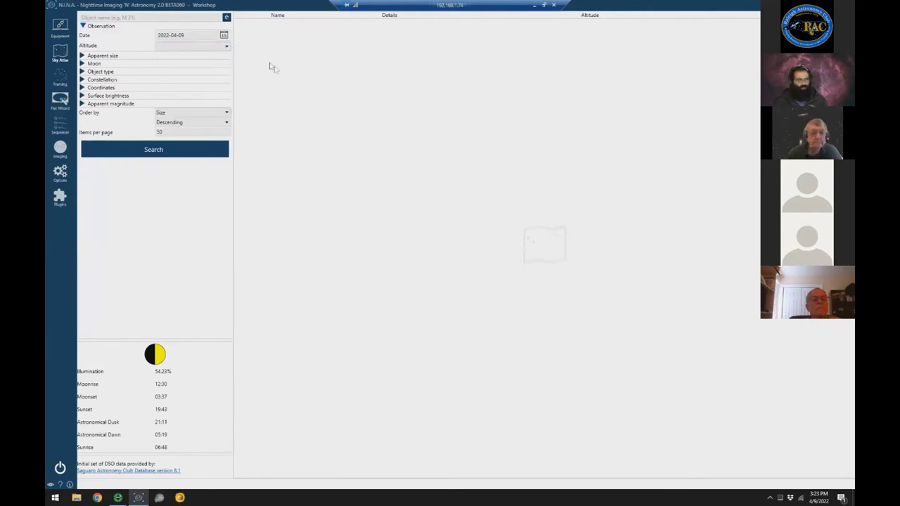
left_click(226, 47)
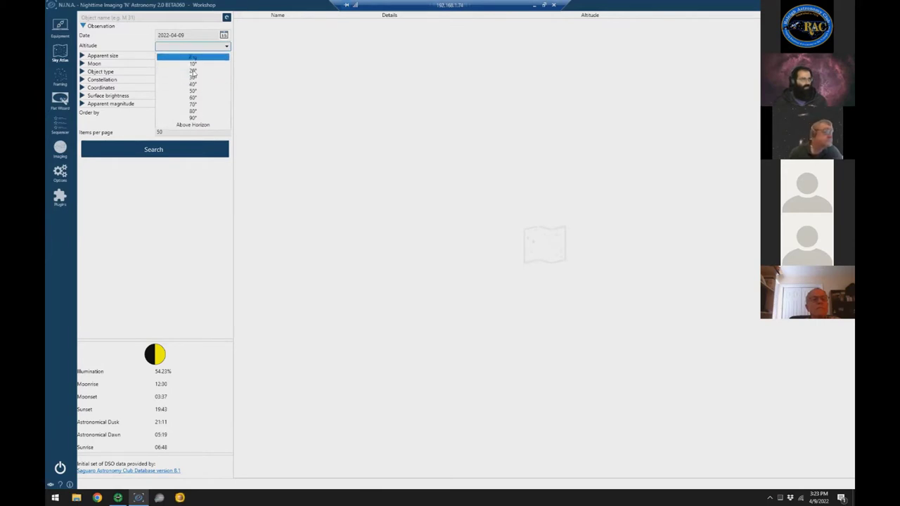
left_click(199, 86)
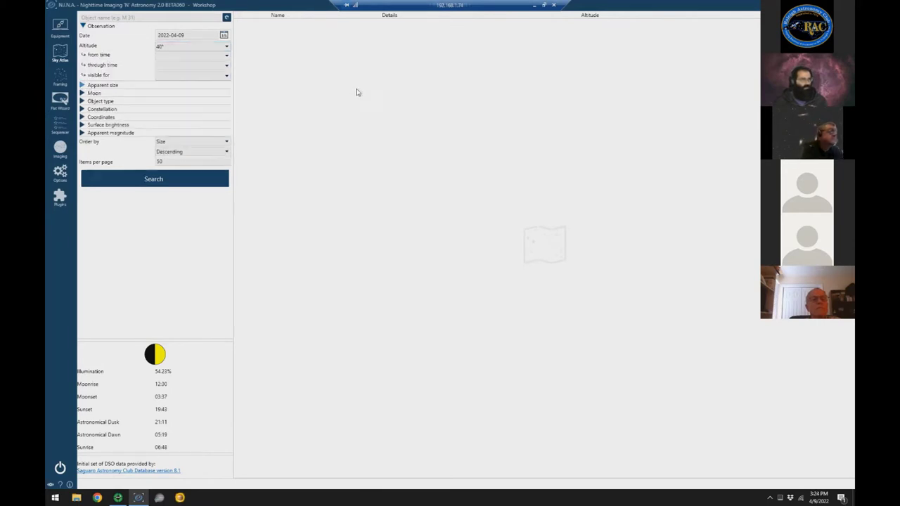
Limit targets to those visible for 2h between astronomical dusk (21:11) and astronomical dawn (05:19), and run the search.
left_click(163, 56)
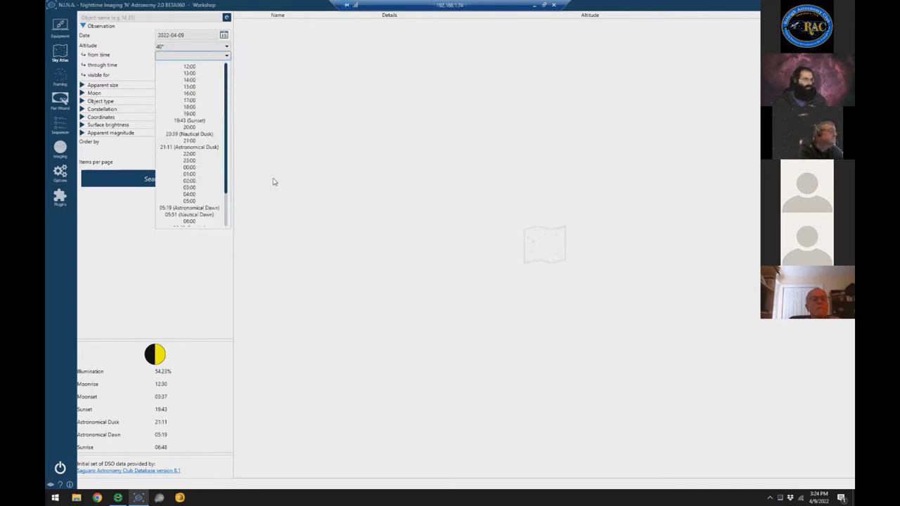
left_click(209, 147)
left_click(199, 65)
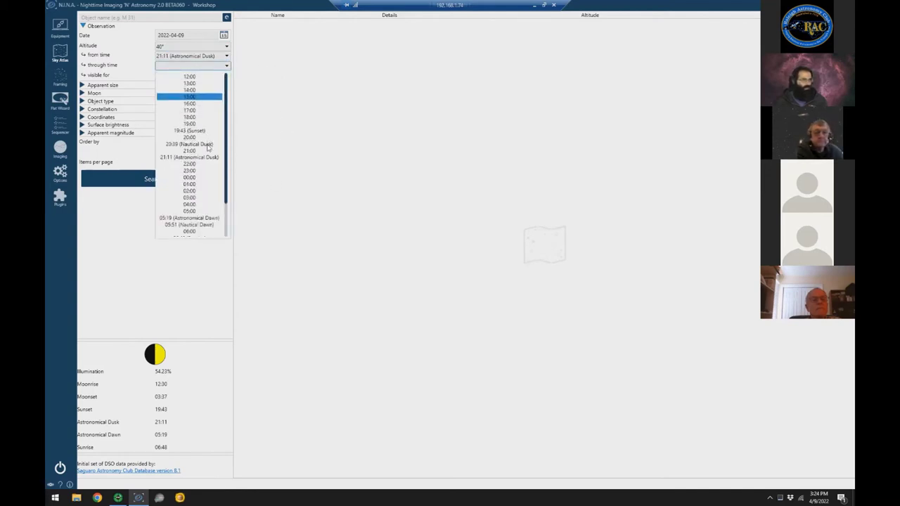
left_click(204, 219)
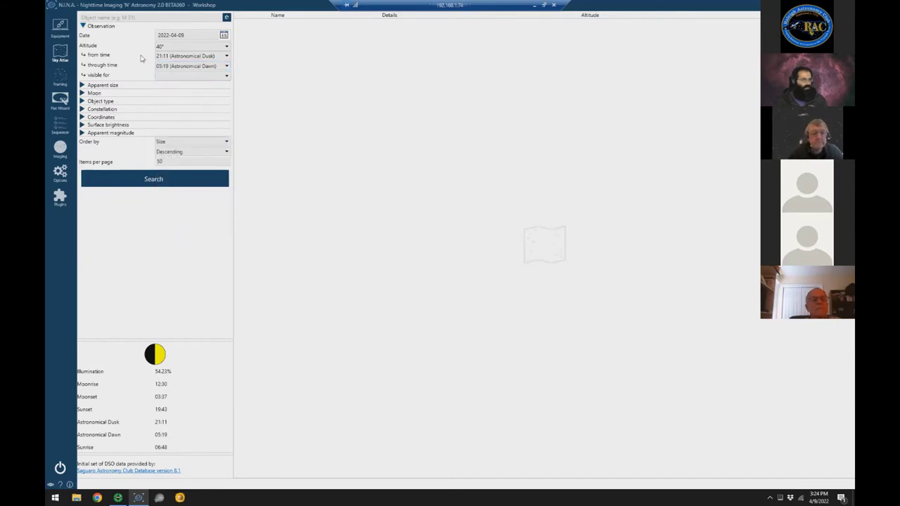
left_click(225, 78)
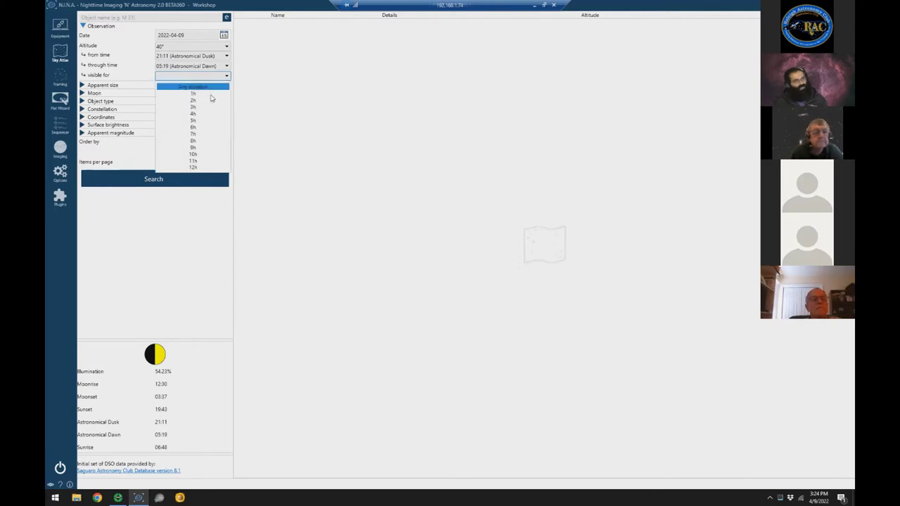
left_click(208, 105)
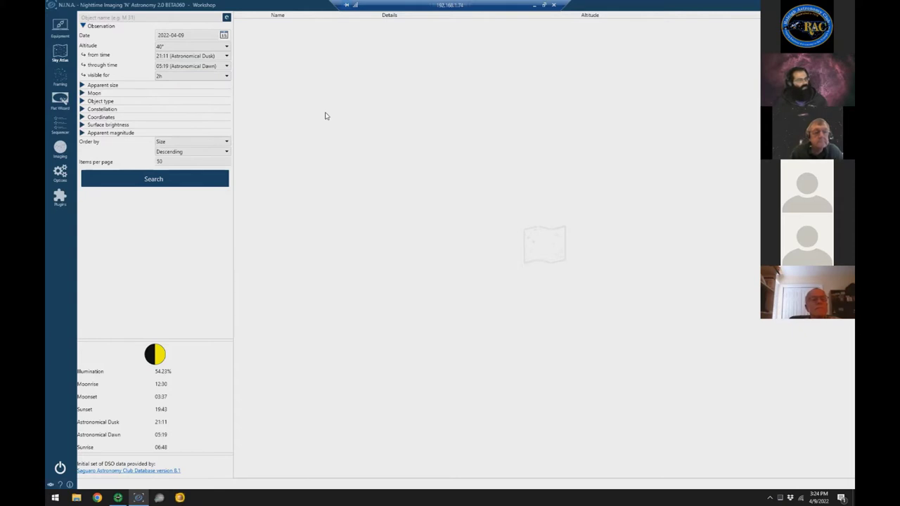
left_click(155, 180)
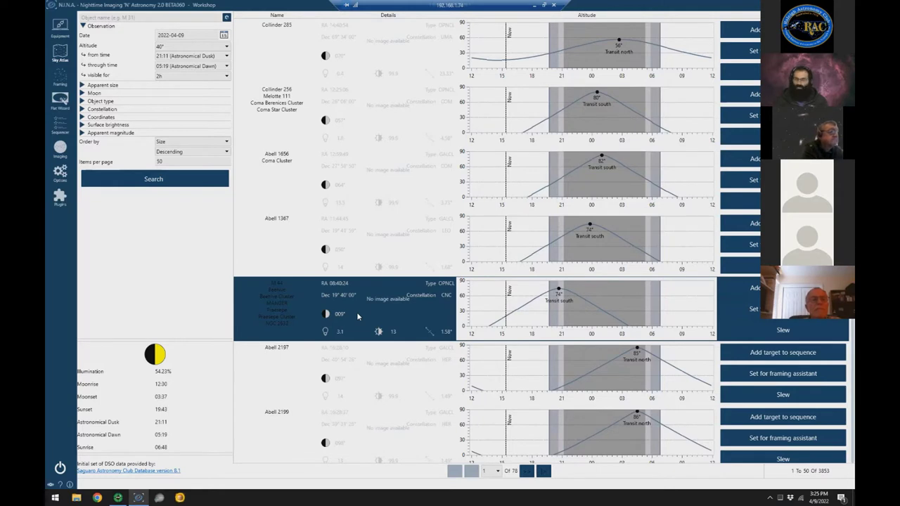
Browse for a custom horizon file in the general options and open Horizon-349RL-Backyard.hrz in Notepad to view its contents.
left_click(60, 172)
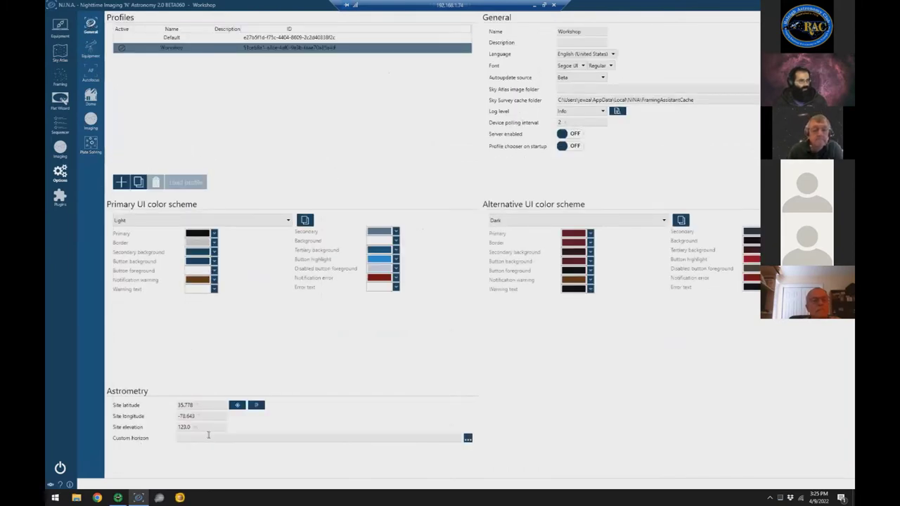
left_click(233, 440)
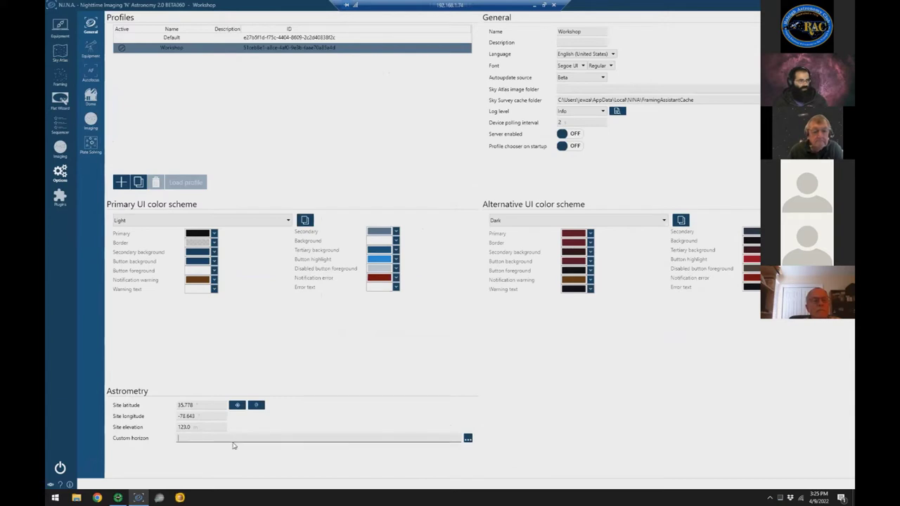
left_click(467, 439)
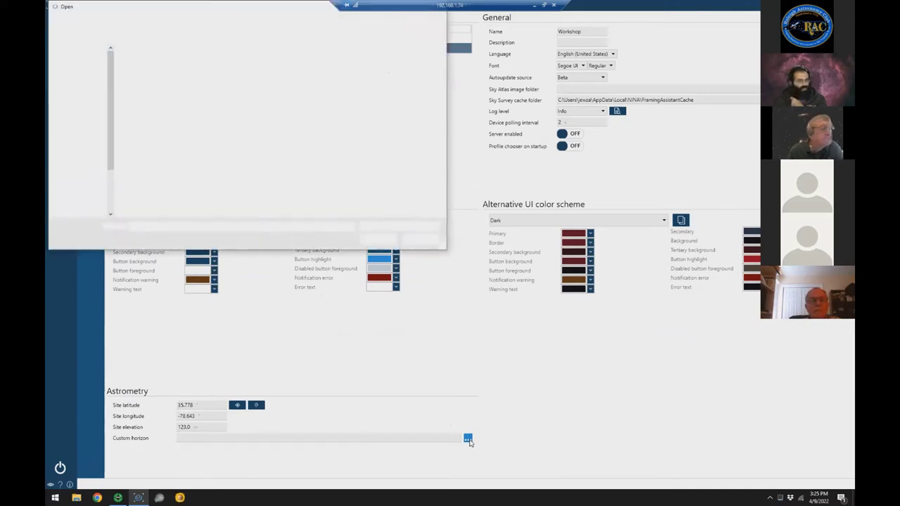
left_click(165, 88)
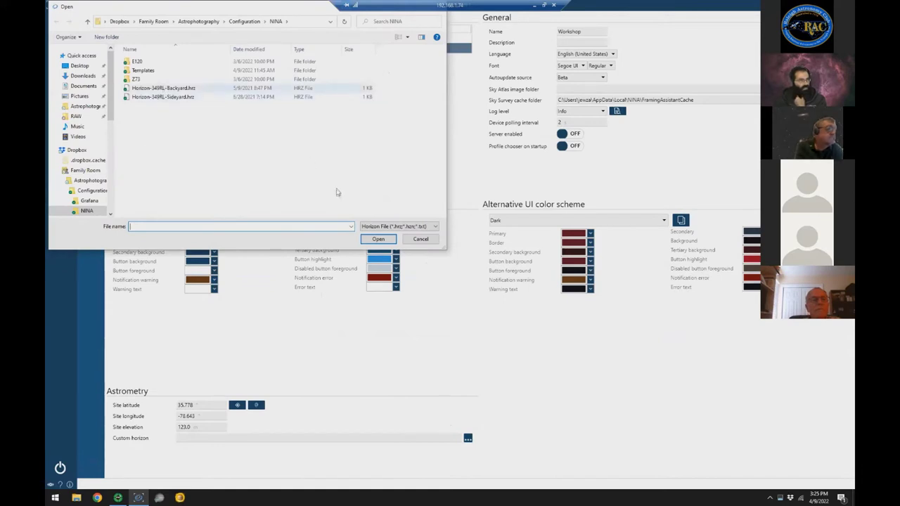
right_click(165, 88)
mouse_move(129, 218)
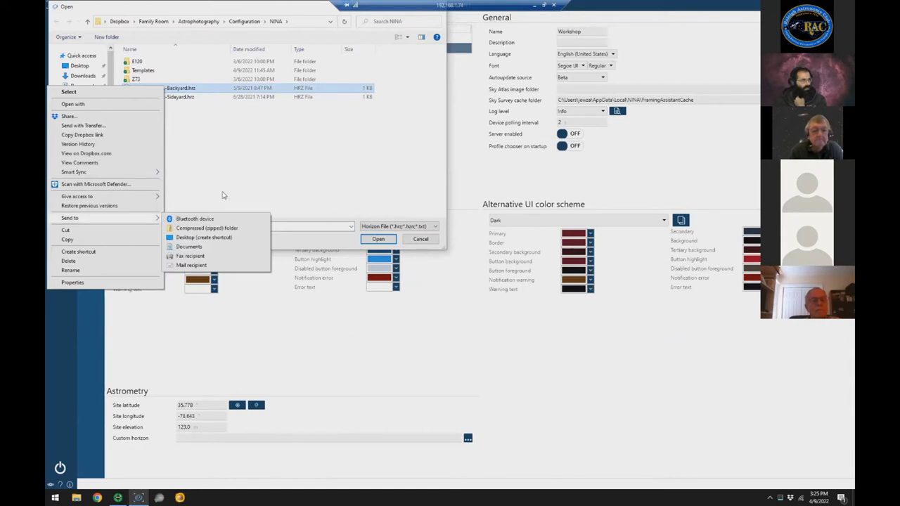
left_click(139, 104)
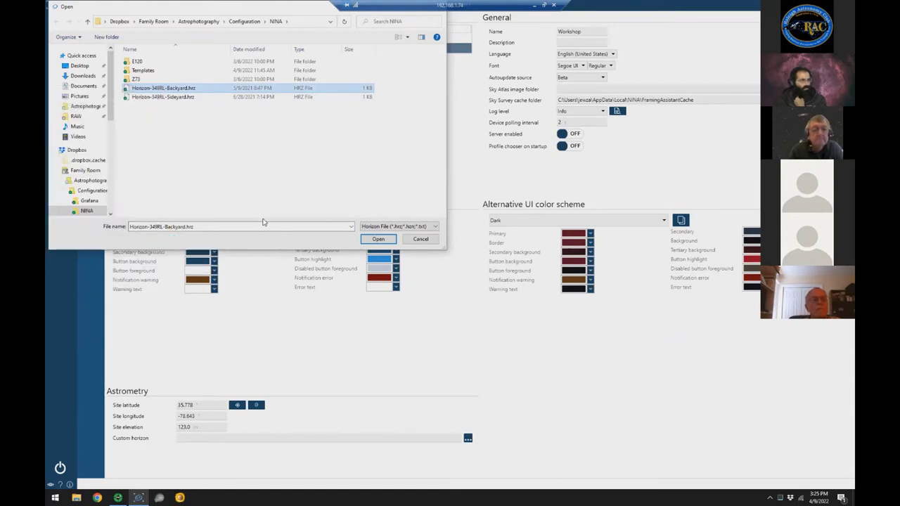
left_click(401, 181)
left_click(426, 201)
left_click(478, 310)
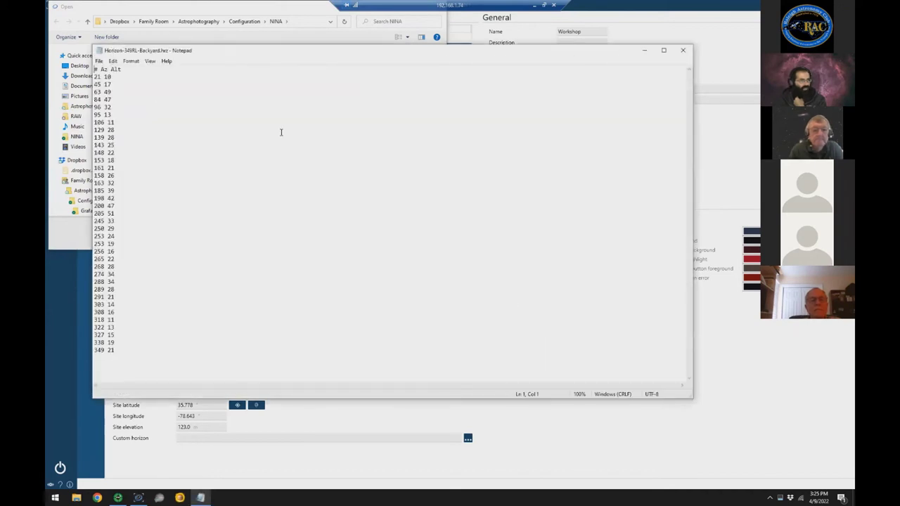
Examine the azimuth and altitude pairs, close Notepad, and load Horizon-349RL-Backyard.hrz as the site's custom horizon.
left_click_drag(257, 53, 374, 58)
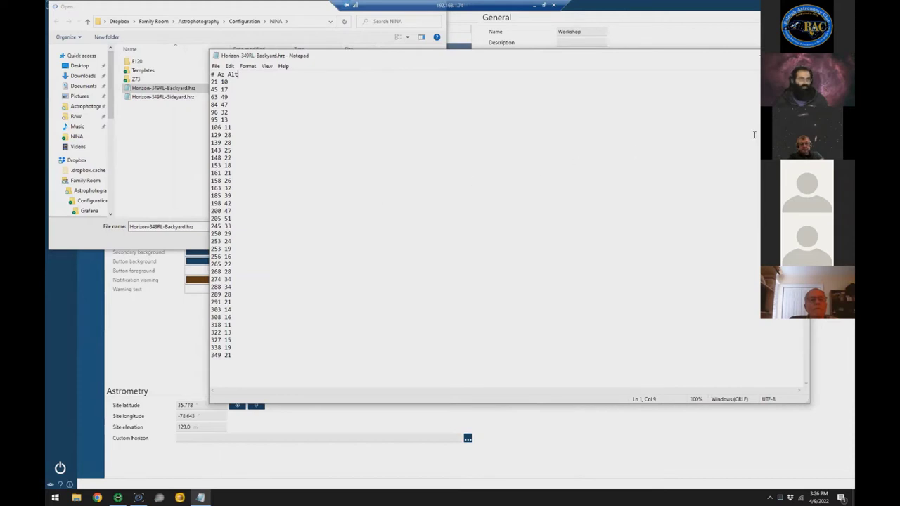
key("alt+F4")
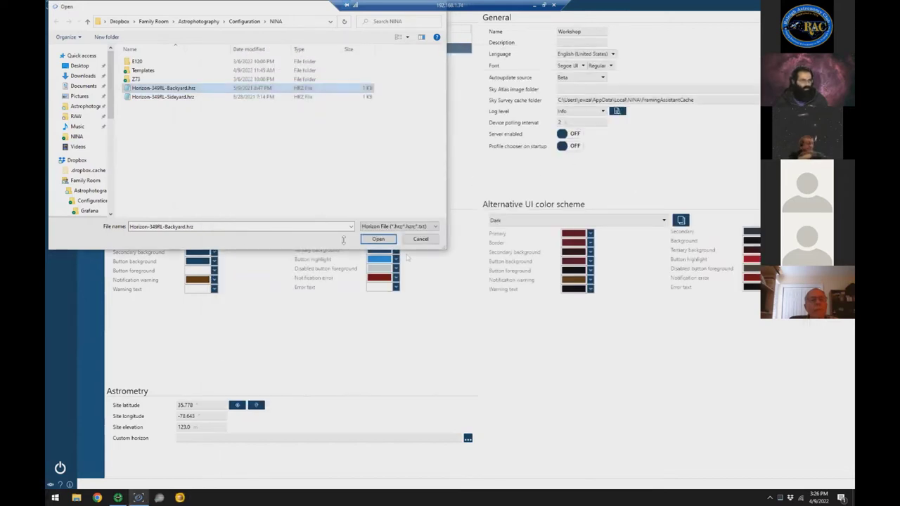
left_click(380, 239)
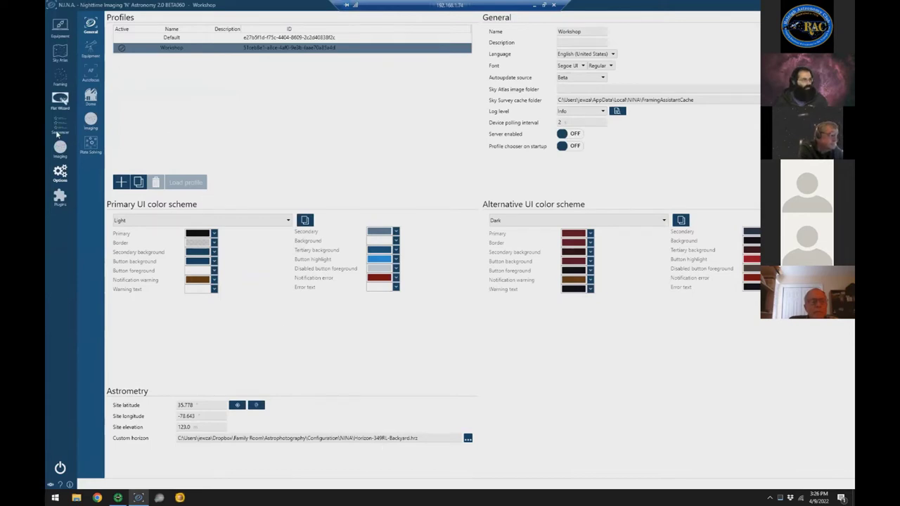
Rerun the Sky Atlas search with the custom horizon and examine M 44's altitude chart against it.
left_click(59, 53)
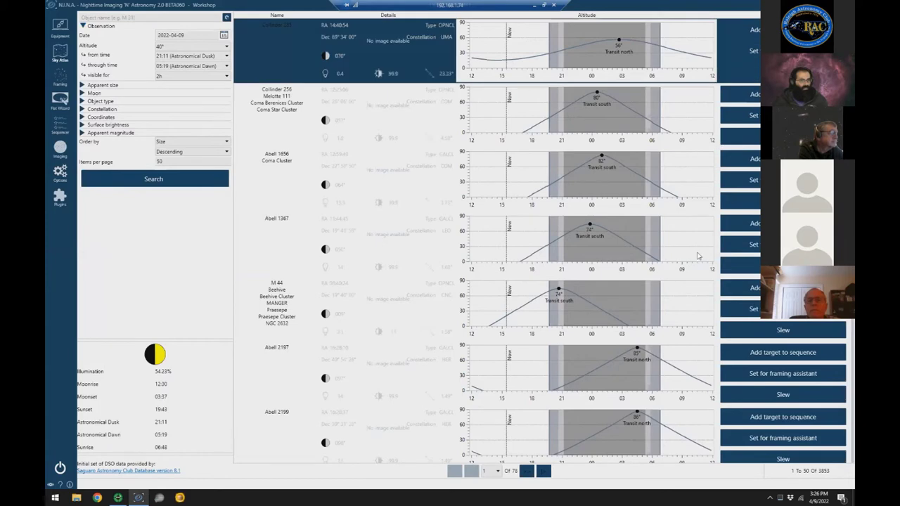
left_click(157, 180)
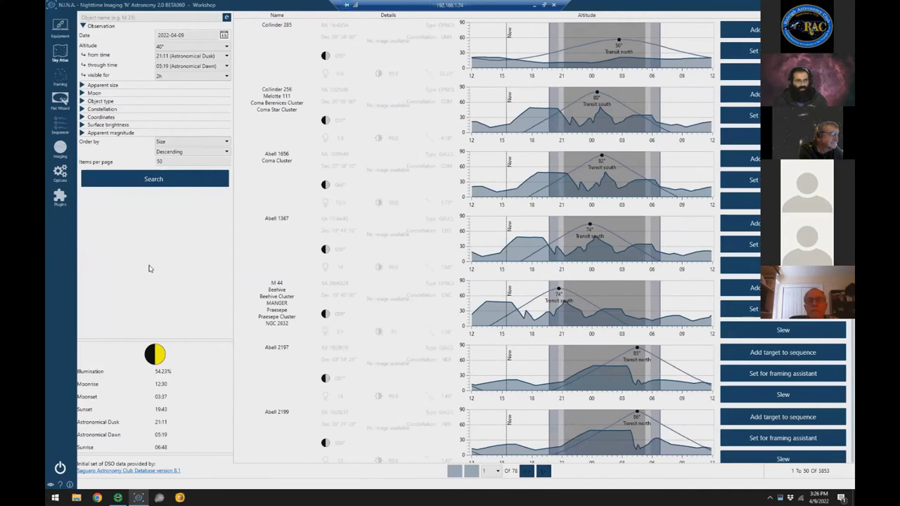
left_click(282, 301)
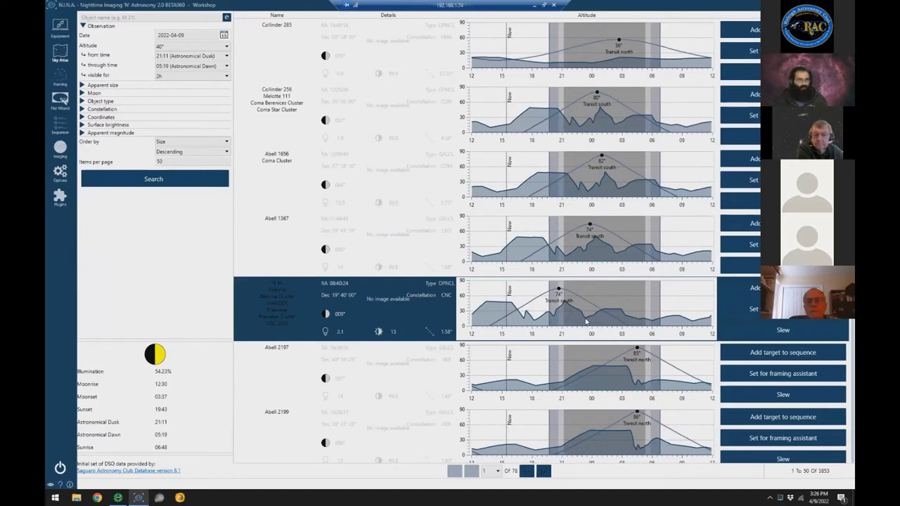
Examine the altitude chart of Abell 2197 against the custom horizon and compare it with M 44.
left_click(503, 353)
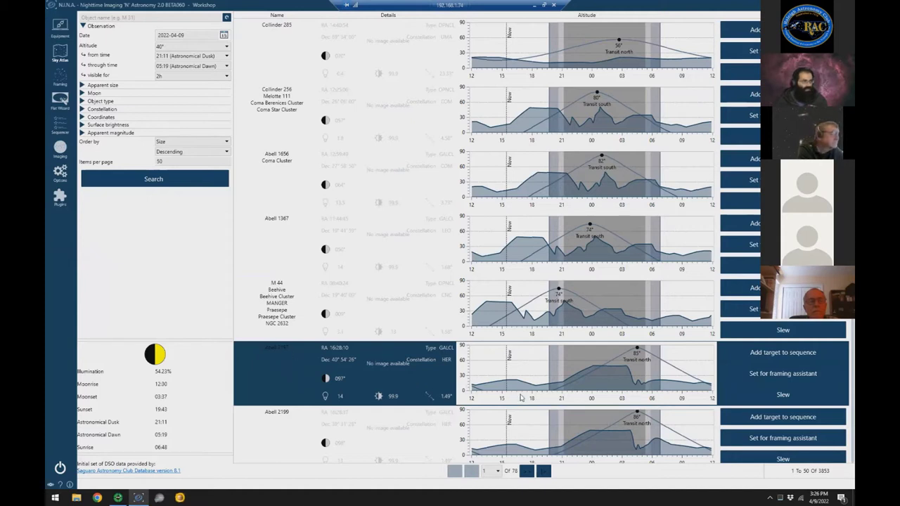
left_click(493, 328)
left_click(598, 382)
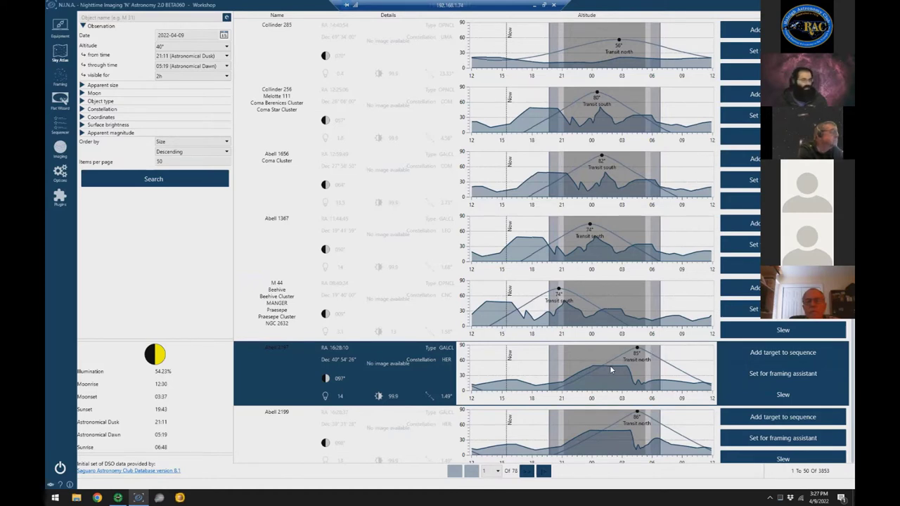
Send M 44 to the framing assistant with a 7° field of view and a 135 mm focal length.
left_click(438, 307)
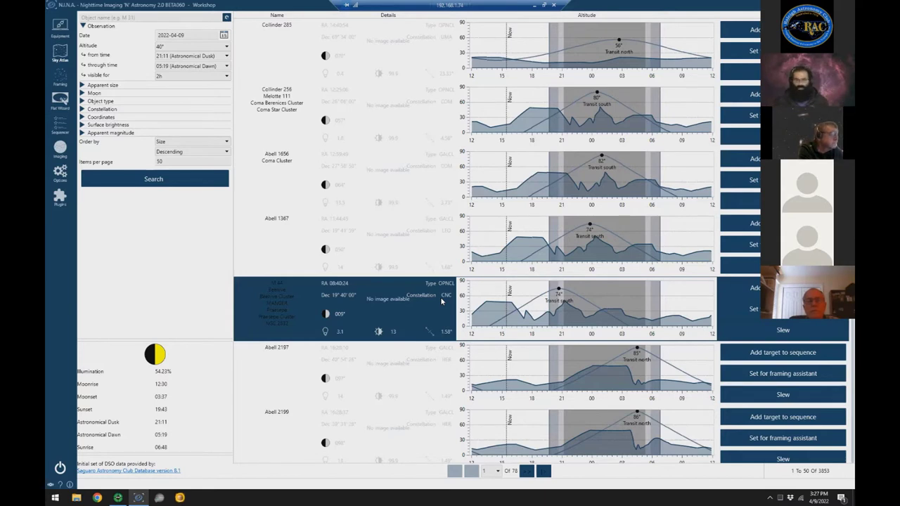
left_click(747, 311)
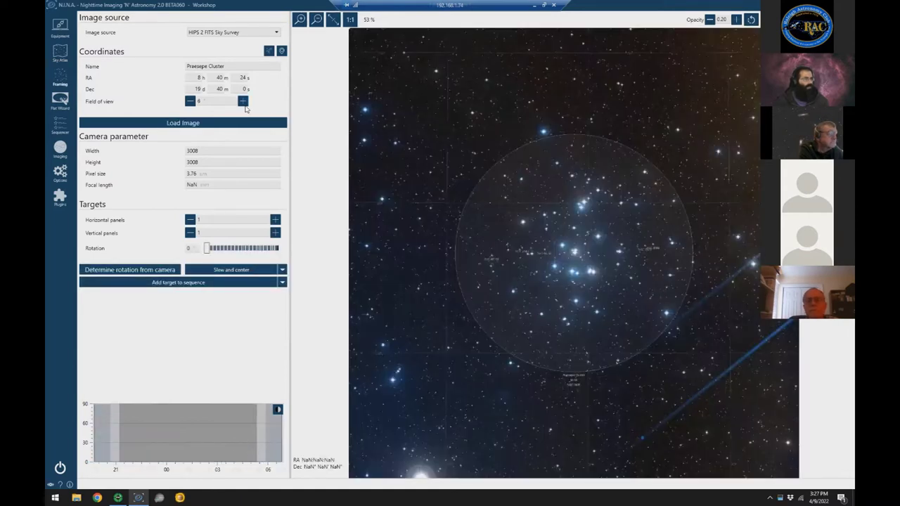
left_click(242, 102)
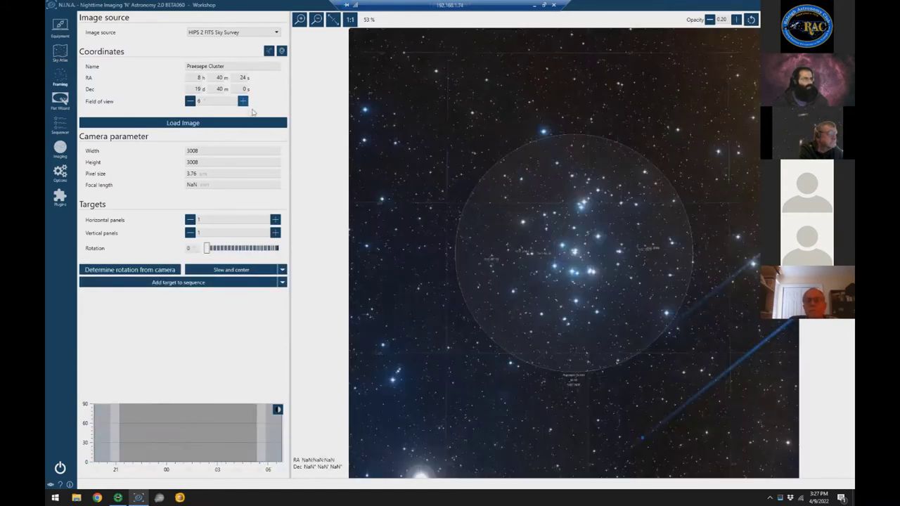
double_click(203, 184)
type("135")
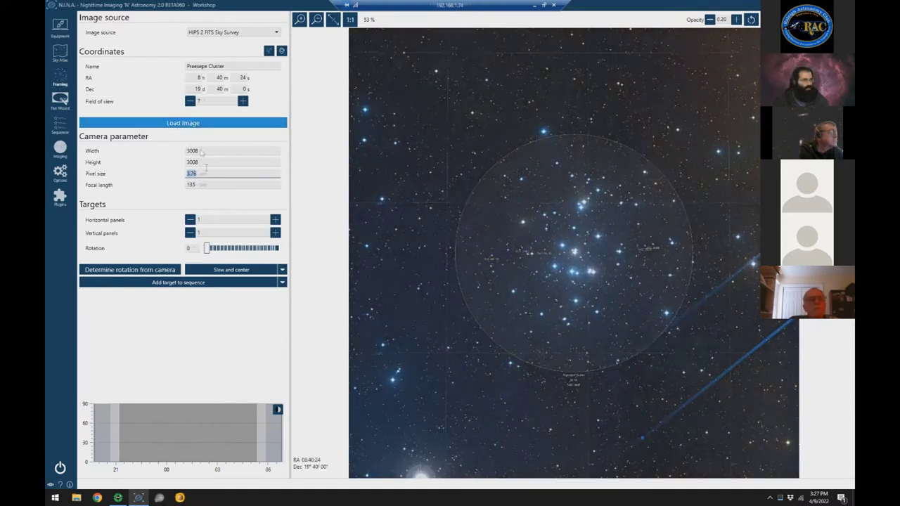
Look up the Beehive Cluster by name as the framing target and load its sky survey image.
left_click(199, 124)
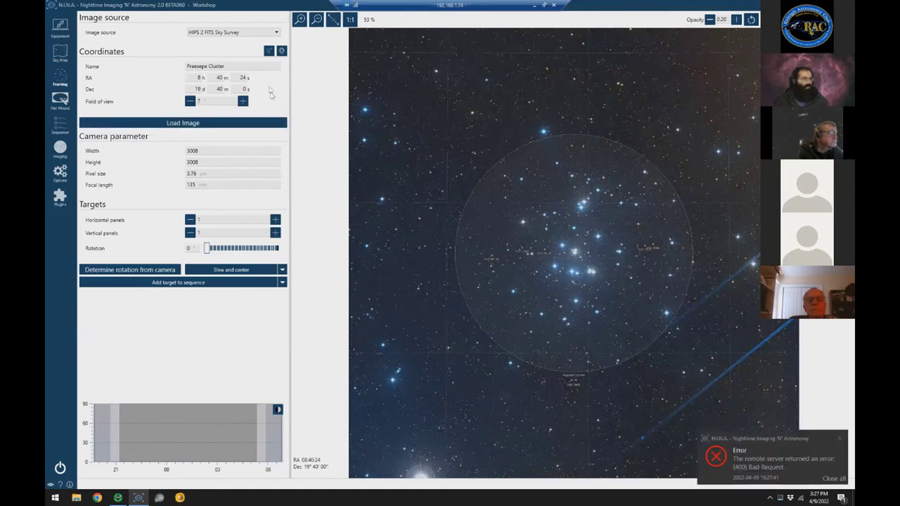
key("ctrl+a")
type("be")
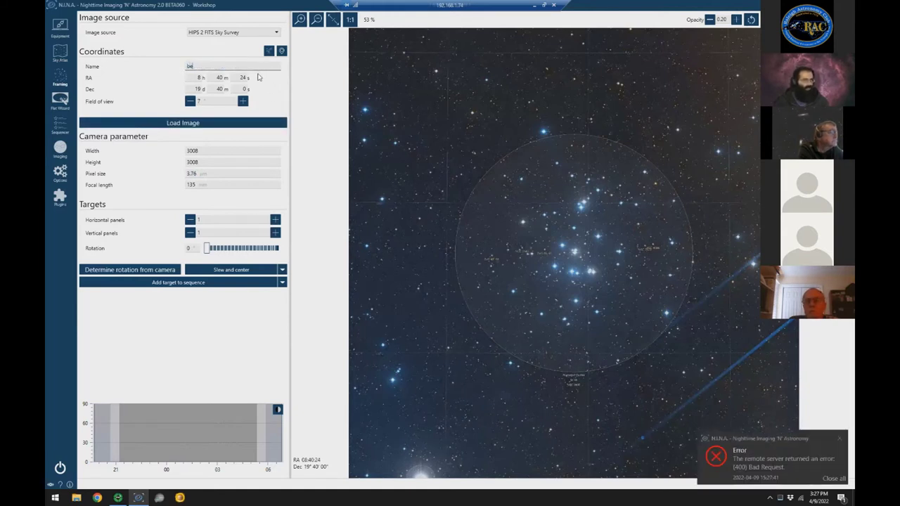
type("eh")
left_click(260, 75)
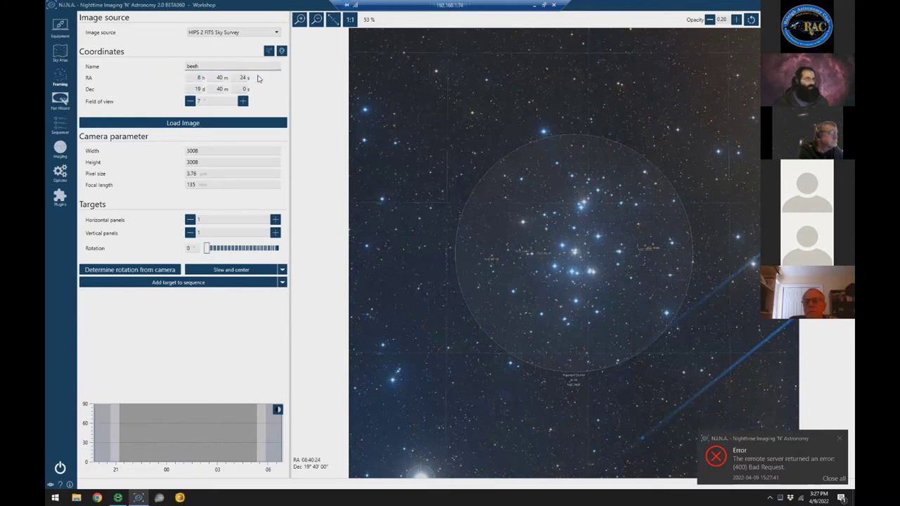
left_click(220, 123)
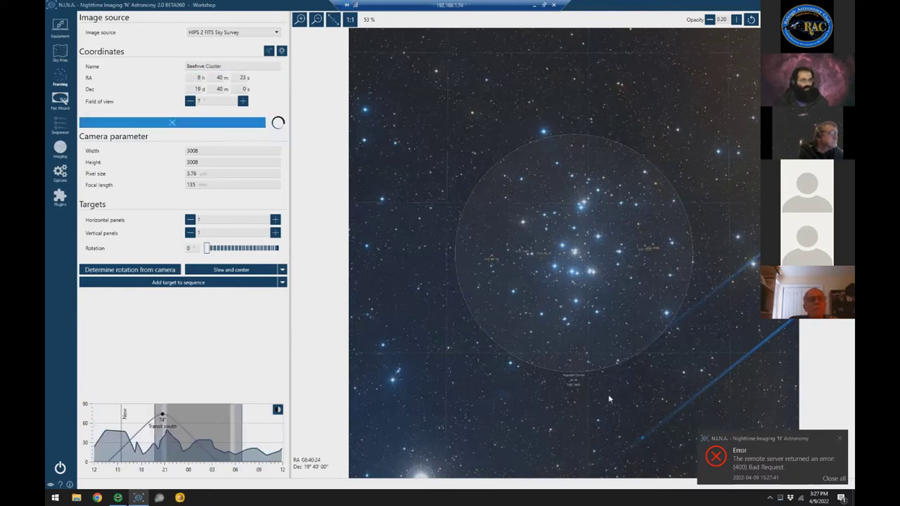
left_click(833, 479)
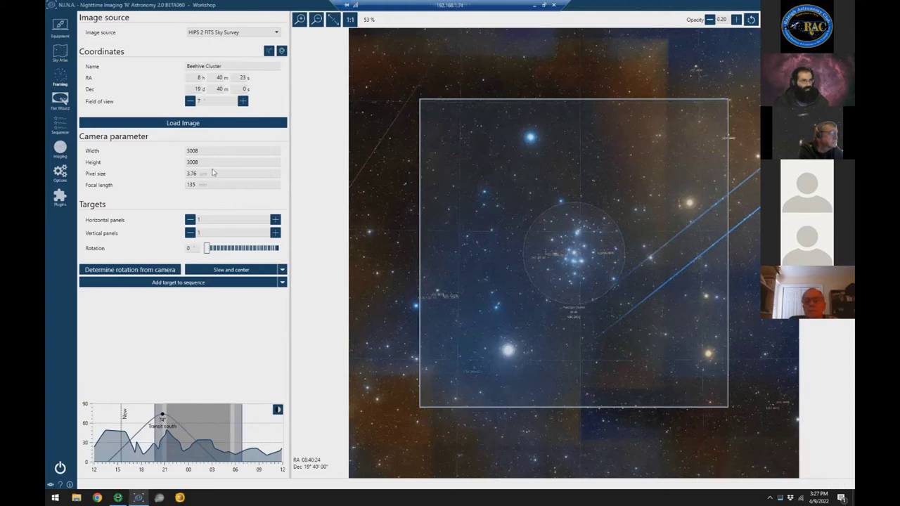
Examine the camera's width, height, pixel size and the focal length used for the frame.
left_click(204, 150)
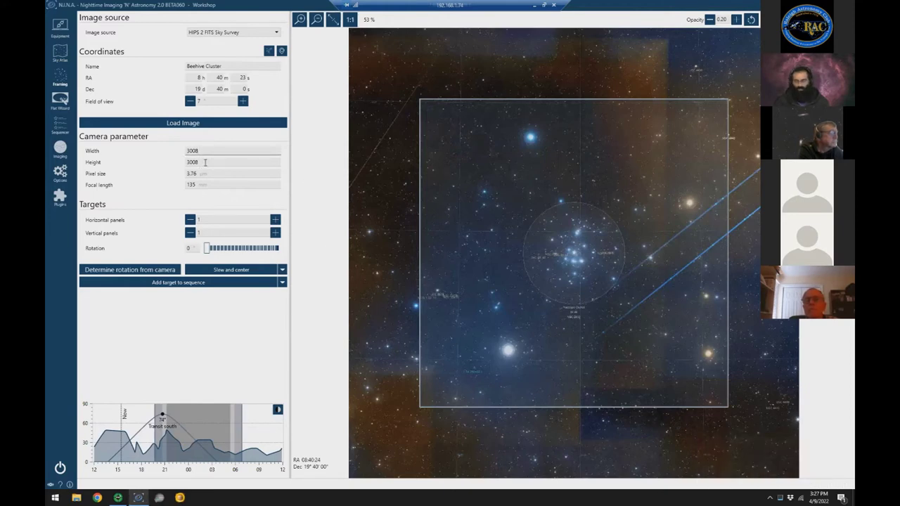
left_click(205, 163)
double_click(215, 174)
double_click(222, 184)
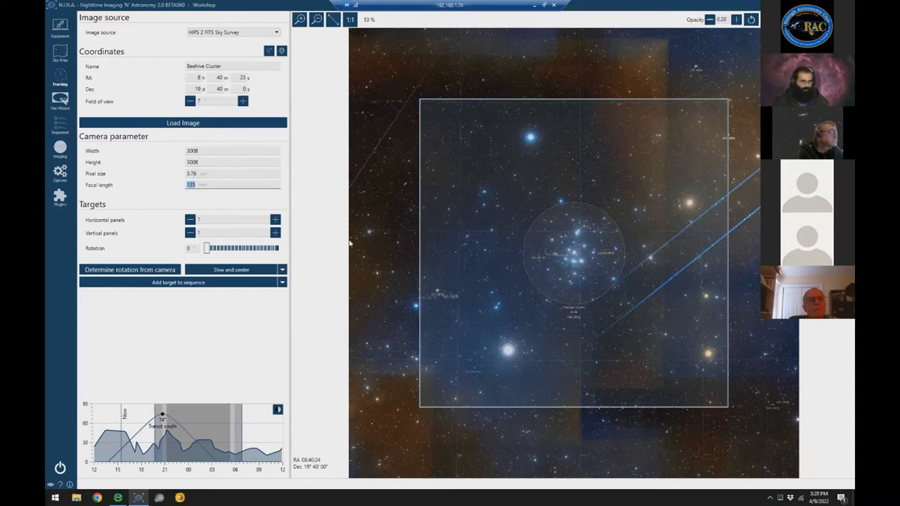
Try shifting the imaging frame around the cluster and rotating it to 90°, and reset the rotation to 0°.
left_click_drag(559, 268, 559, 218)
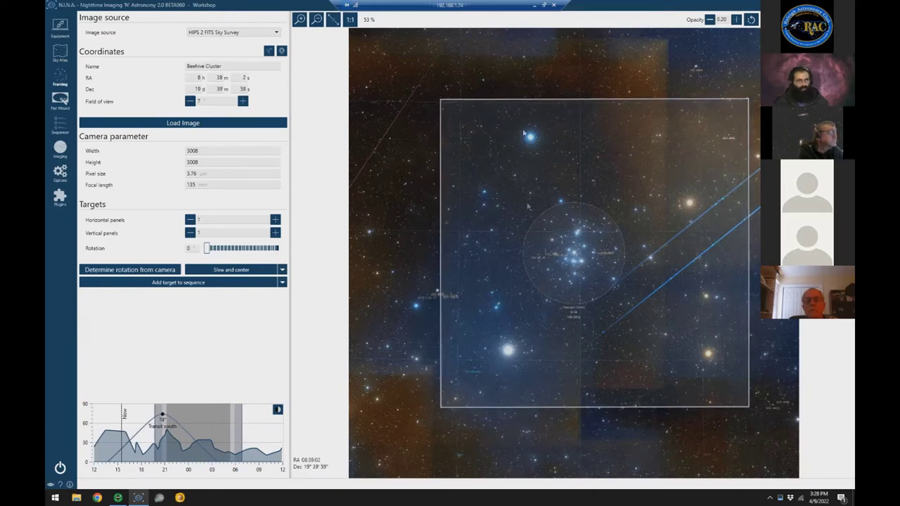
left_click_drag(601, 244, 607, 303)
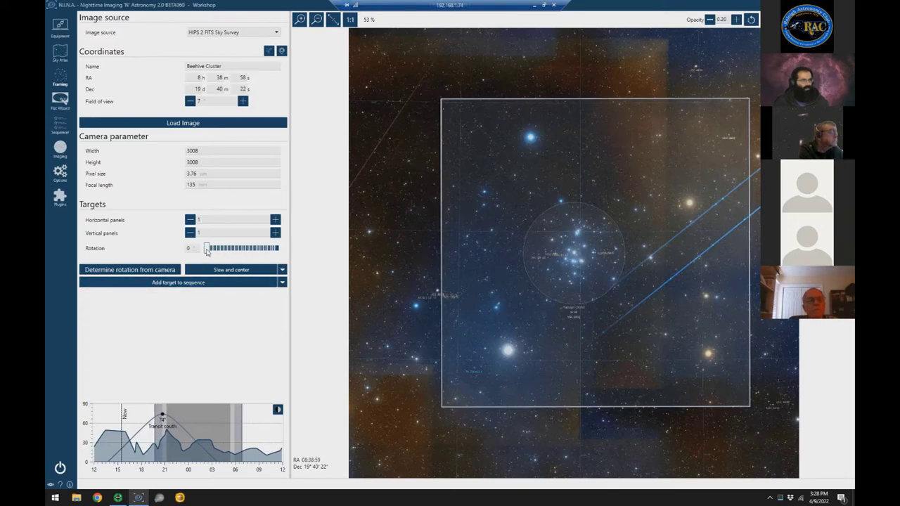
left_click_drag(208, 253, 220, 254)
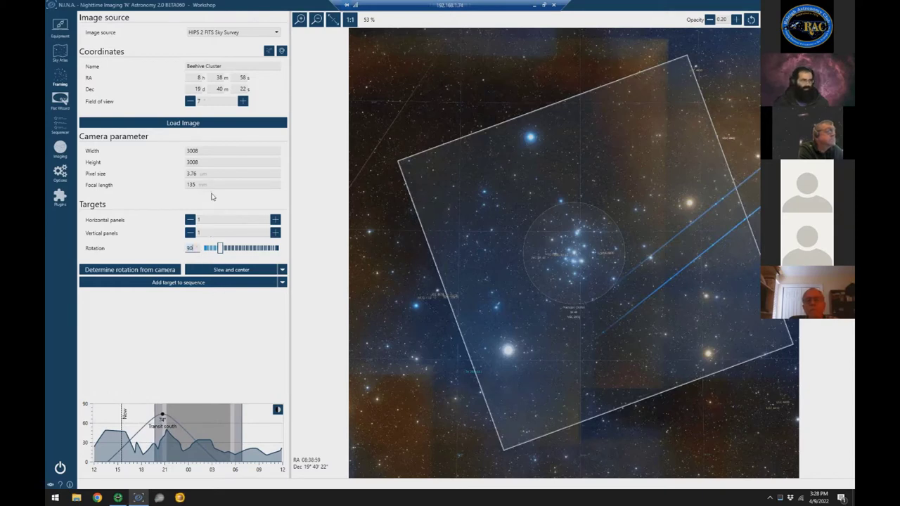
key("Tab")
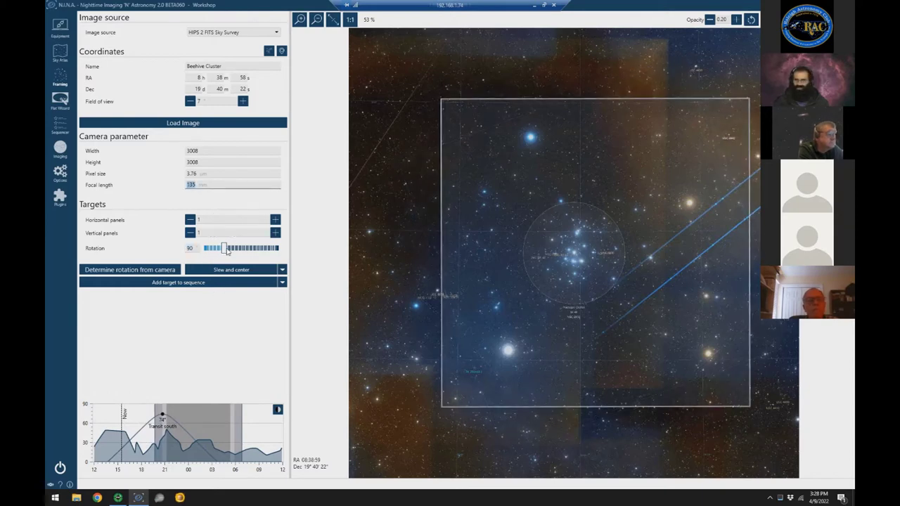
left_click_drag(225, 250, 206, 249)
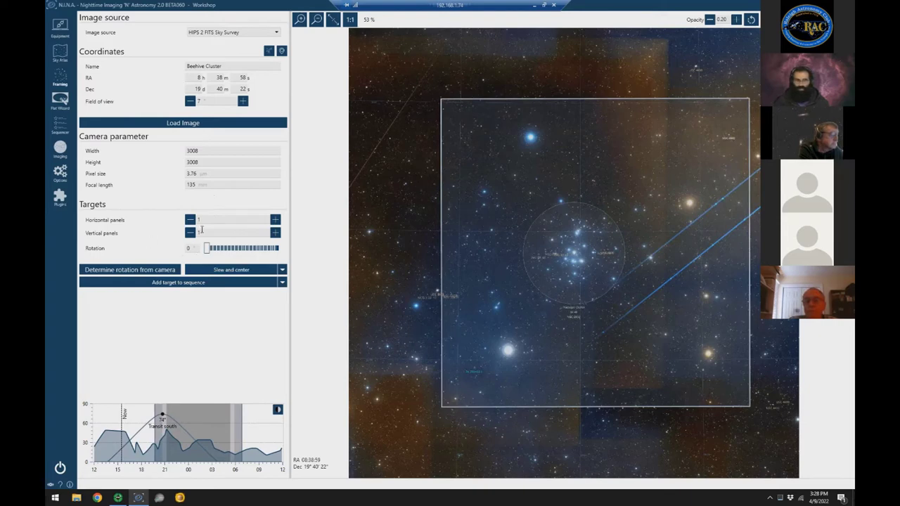
Try a 2 by 2 mosaic over the cluster, shift it, and return to a single panel.
left_click(275, 220)
left_click(275, 232)
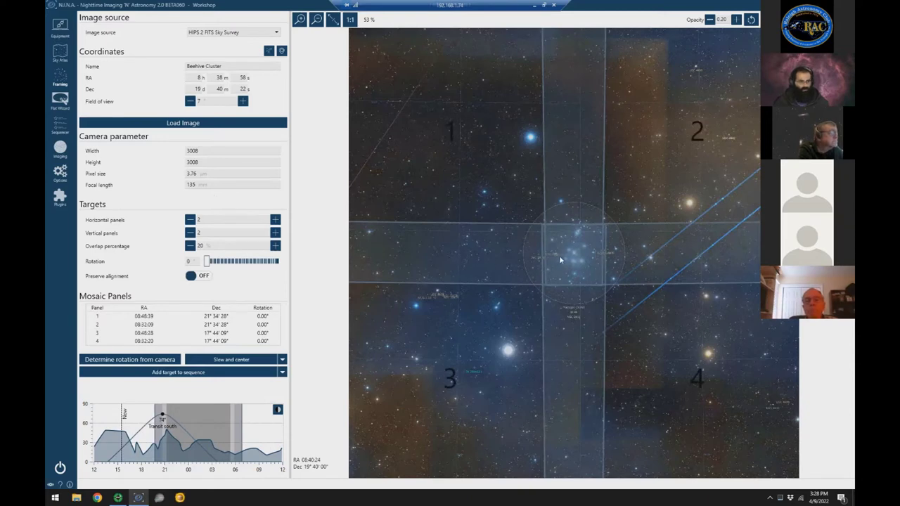
left_click_drag(635, 286, 451, 269)
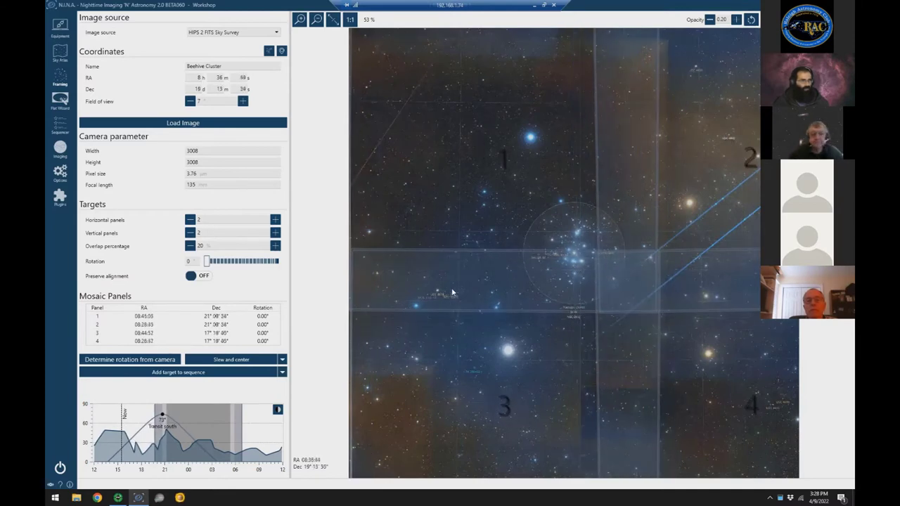
left_click(190, 233)
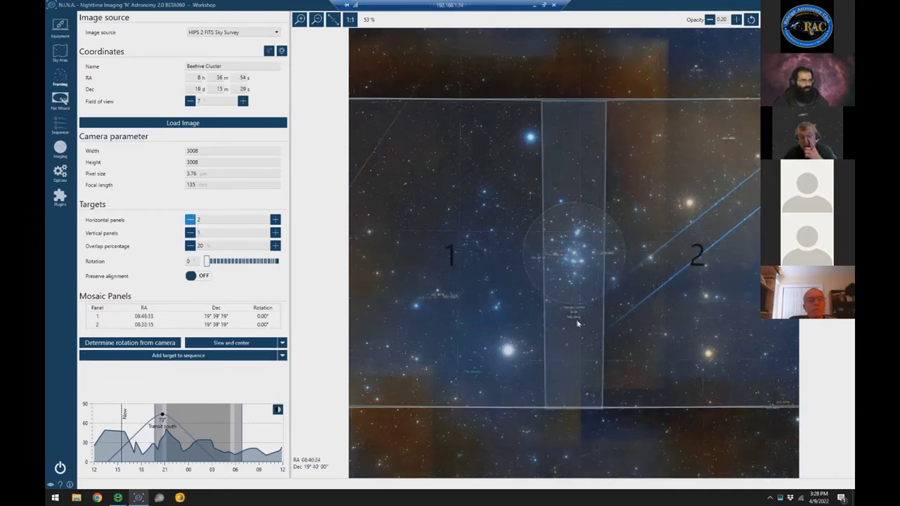
left_click(190, 220)
Reposition the frame to RA 8h 39m 22s, Dec 19d 35m 16s, and add it to the target list as a Basic Sequence Target.
left_click_drag(627, 314, 643, 319)
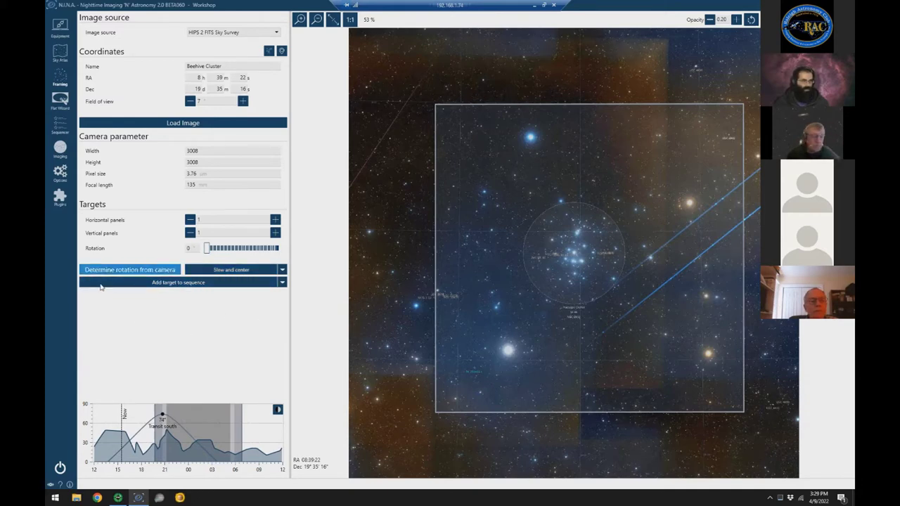
left_click(282, 284)
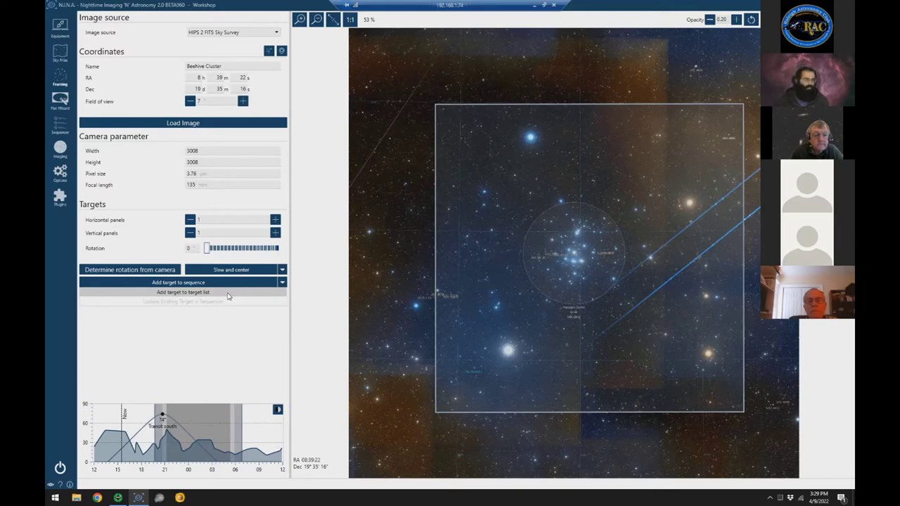
mouse_move(198, 296)
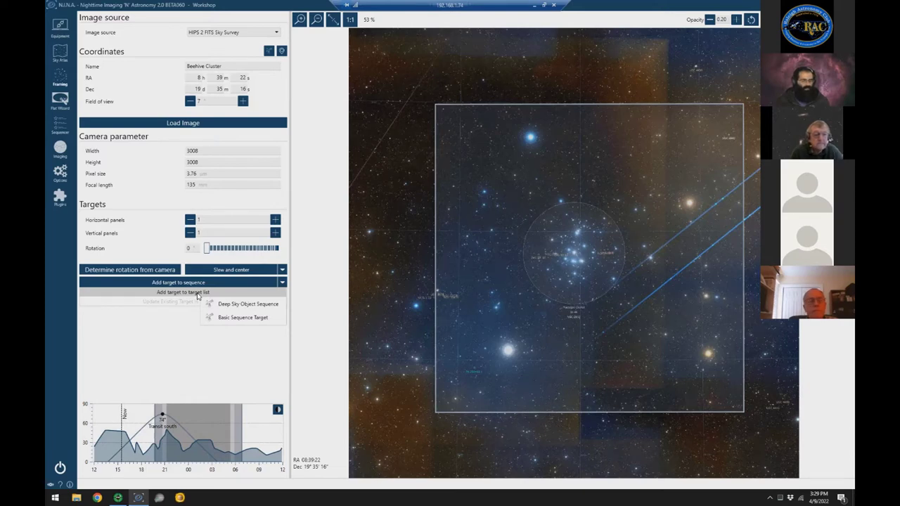
left_click(245, 319)
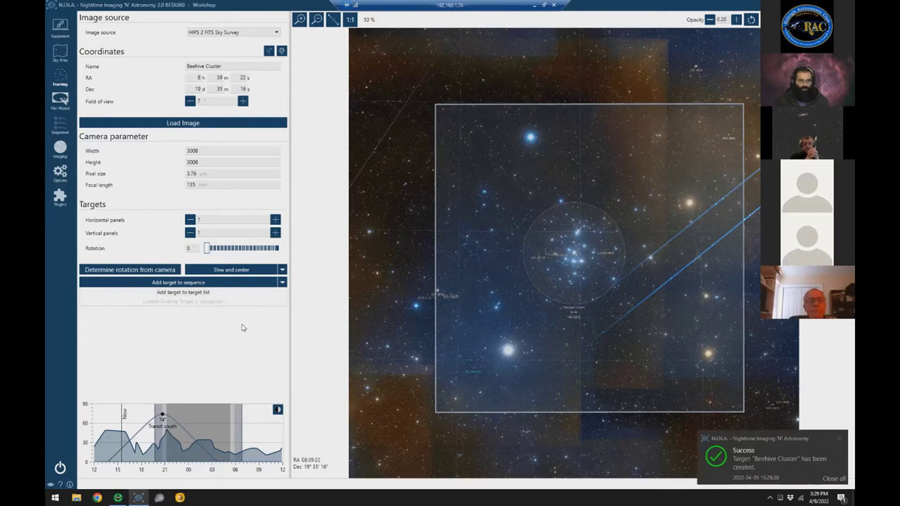
left_click(770, 452)
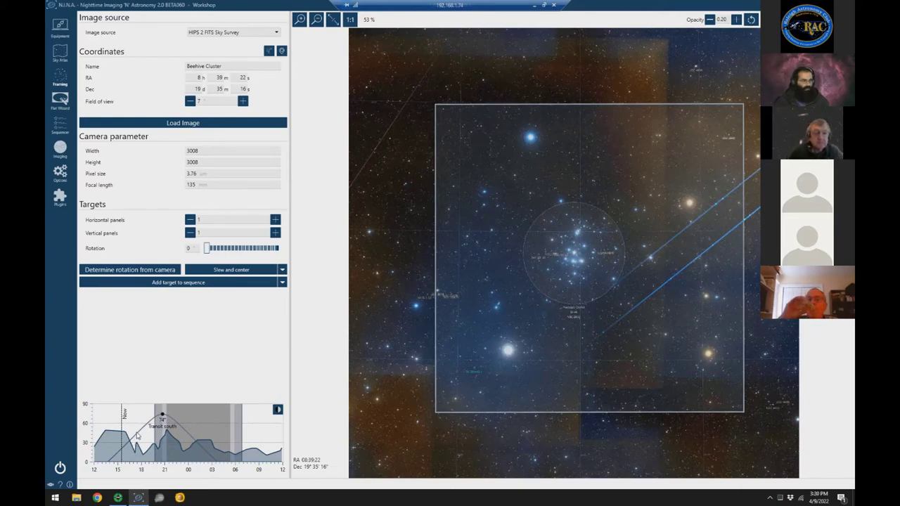
Show the image view in the imaging workspace and dock the HFR history beside the guider graph.
mouse_move(138, 437)
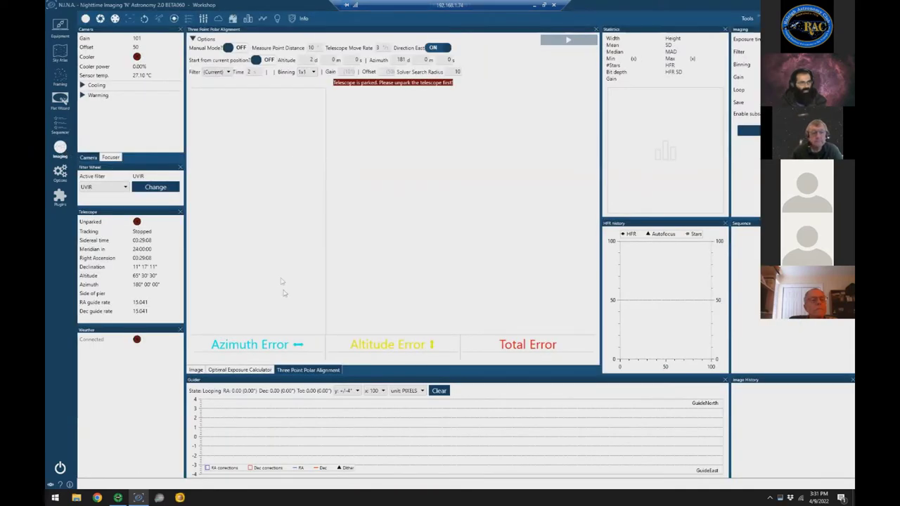
left_click(197, 371)
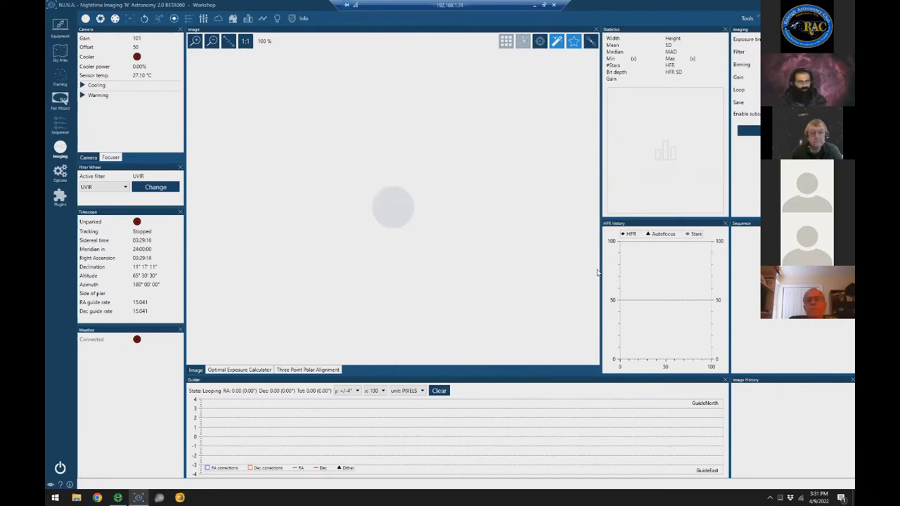
mouse_move(639, 243)
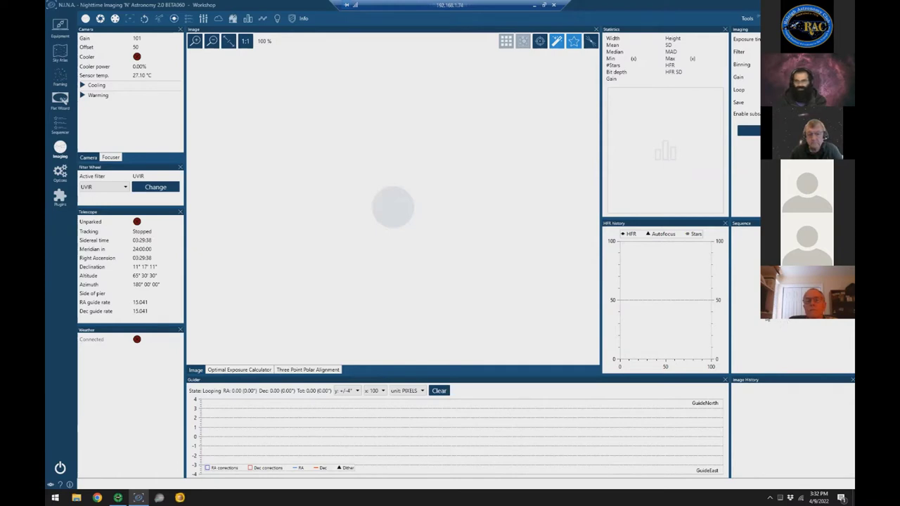
mouse_move(663, 291)
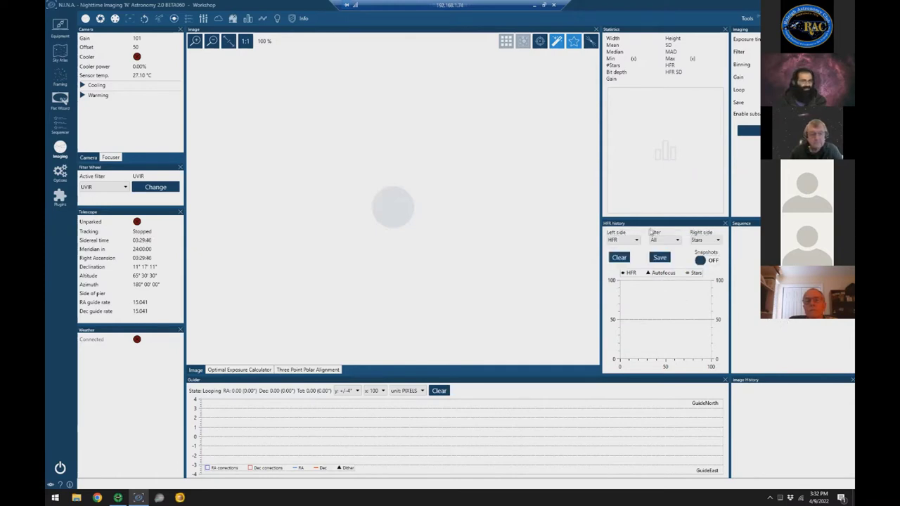
left_click_drag(652, 228, 368, 423)
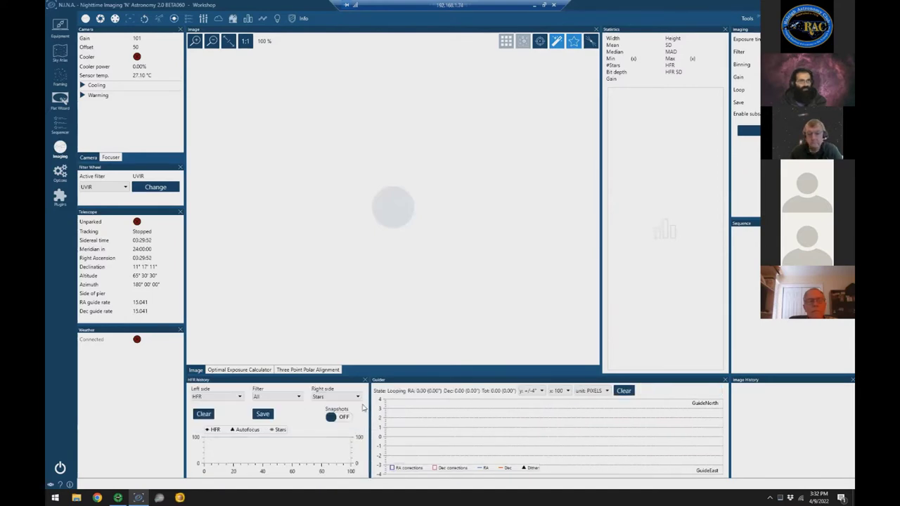
Dock Statistics together with the HFR history, bring the HFR history forward, and remove the Weather display from the layout.
left_click(644, 30)
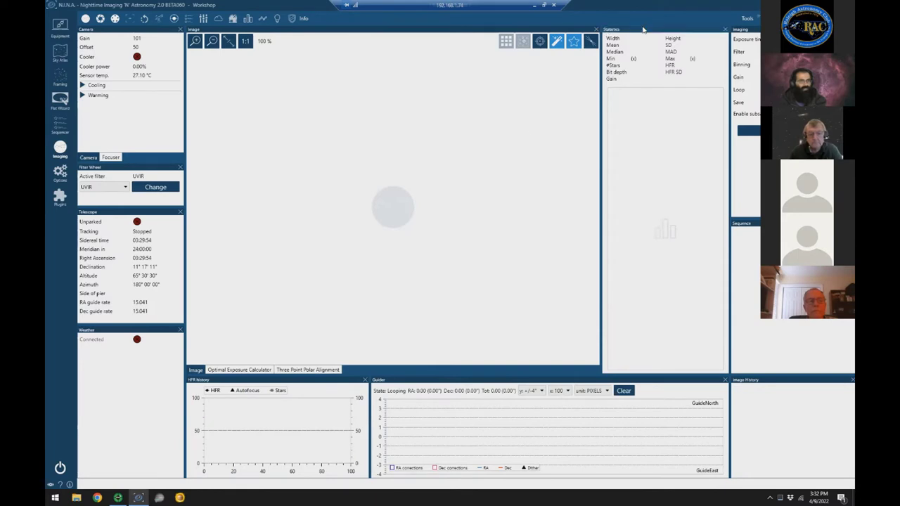
left_click_drag(643, 30, 278, 430)
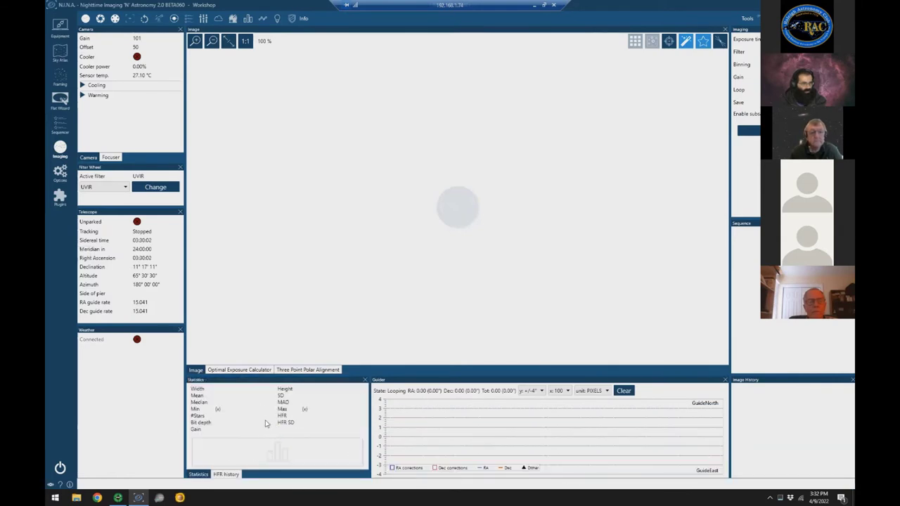
left_click(219, 475)
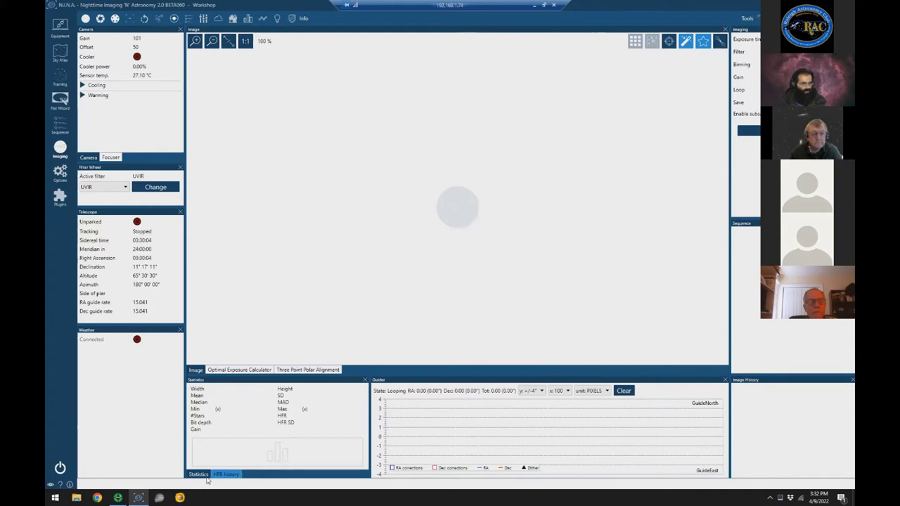
left_click(181, 331)
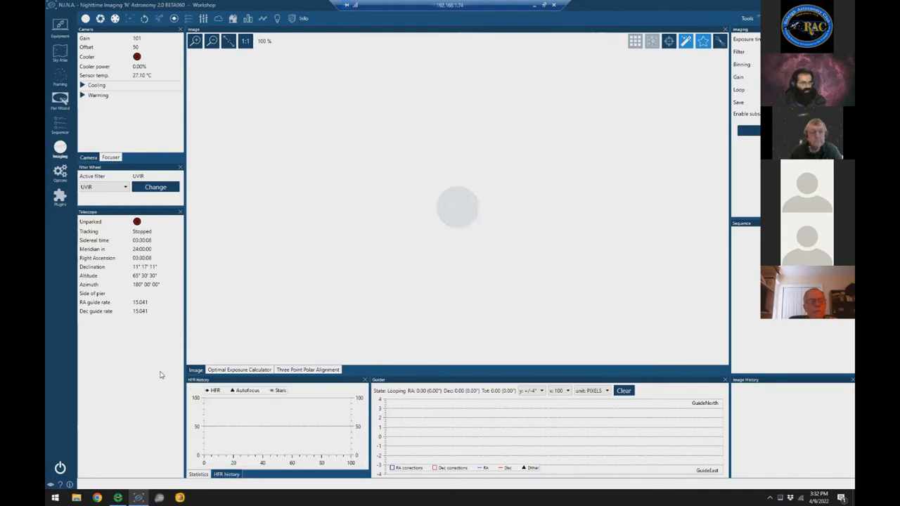
Remove the Telescope display from the layout and dock Image History together with the Image view.
left_click(178, 216)
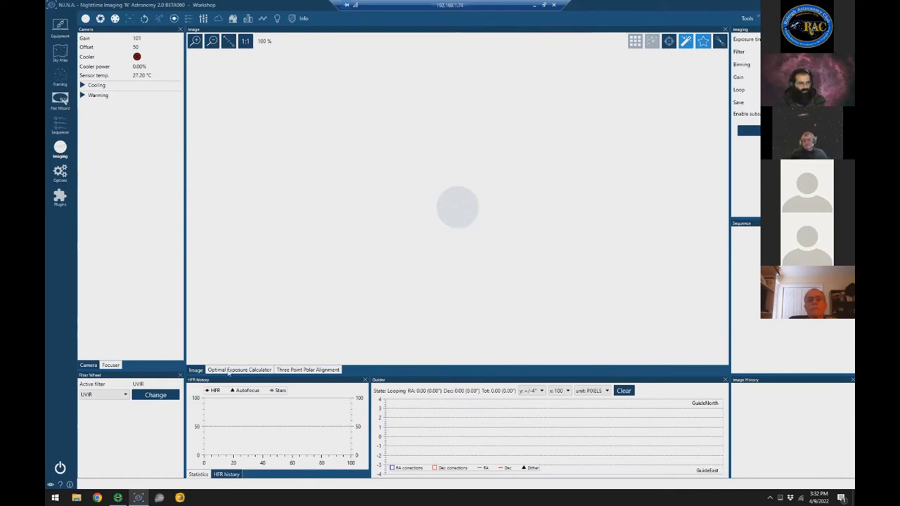
left_click(286, 373)
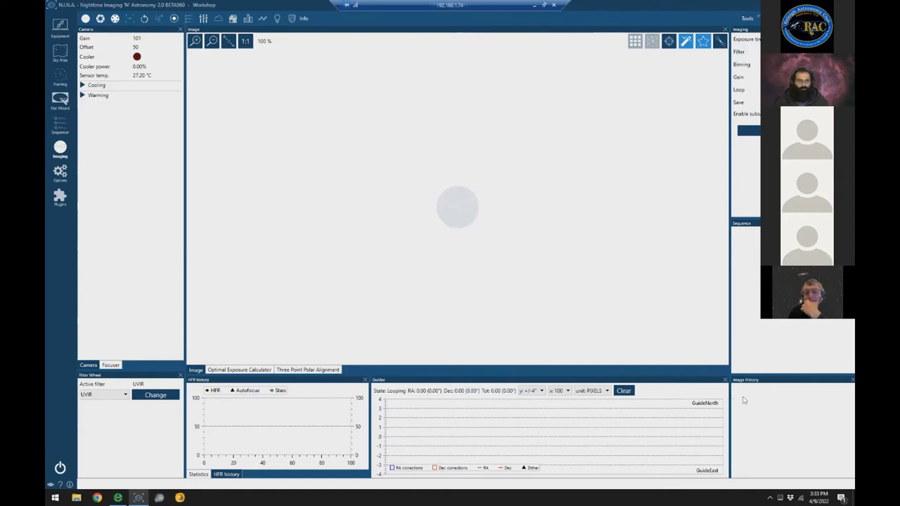
left_click(786, 383)
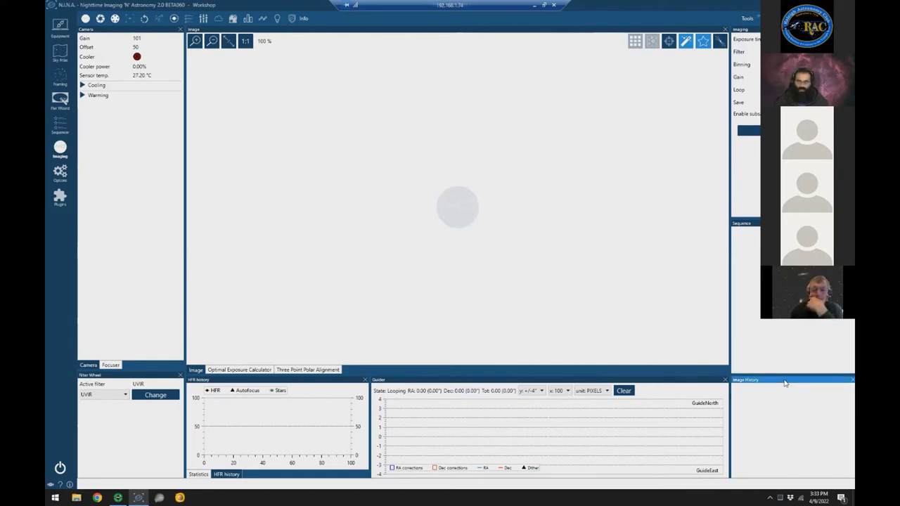
left_click_drag(785, 382, 457, 203)
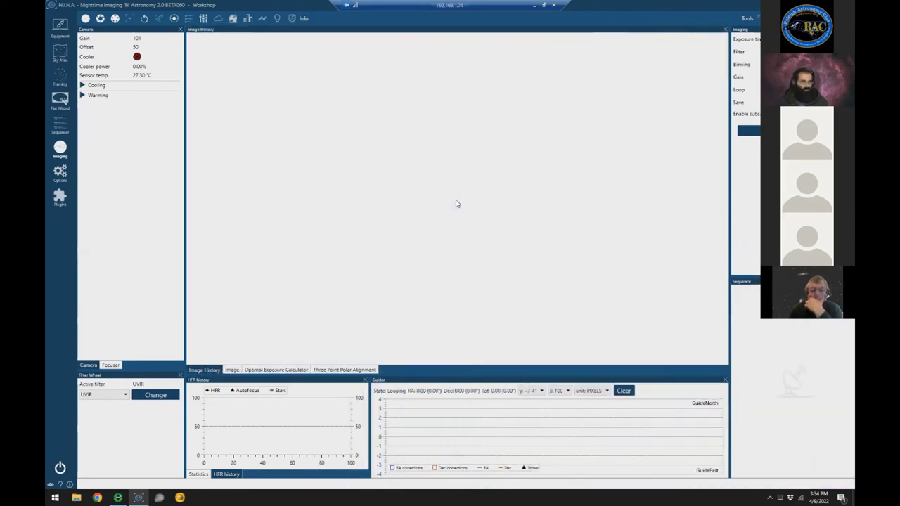
Bring the Image view forward and place it ahead of Image History in their shared group.
left_click(212, 373)
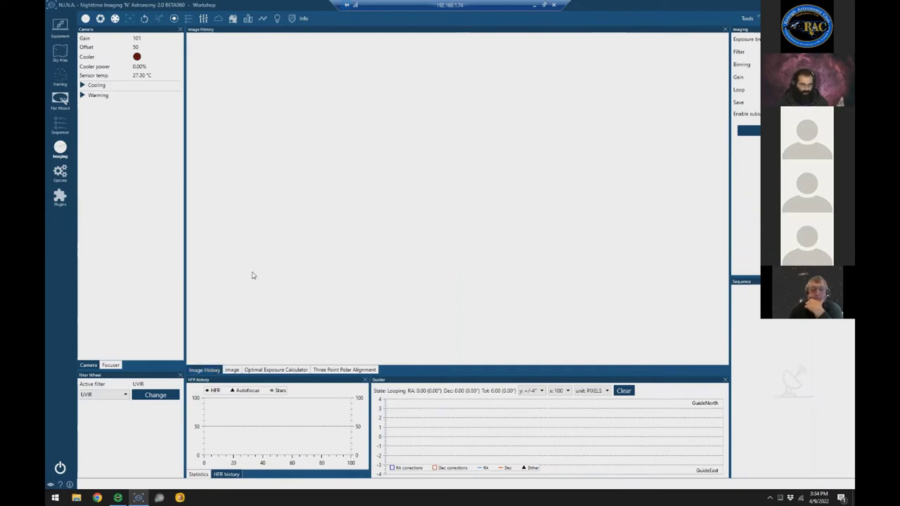
left_click(232, 371)
mouse_move(233, 371)
left_mouse_down()
mouse_move(266, 331)
mouse_move(460, 226)
mouse_move(444, 228)
mouse_move(456, 200)
left_mouse_up()
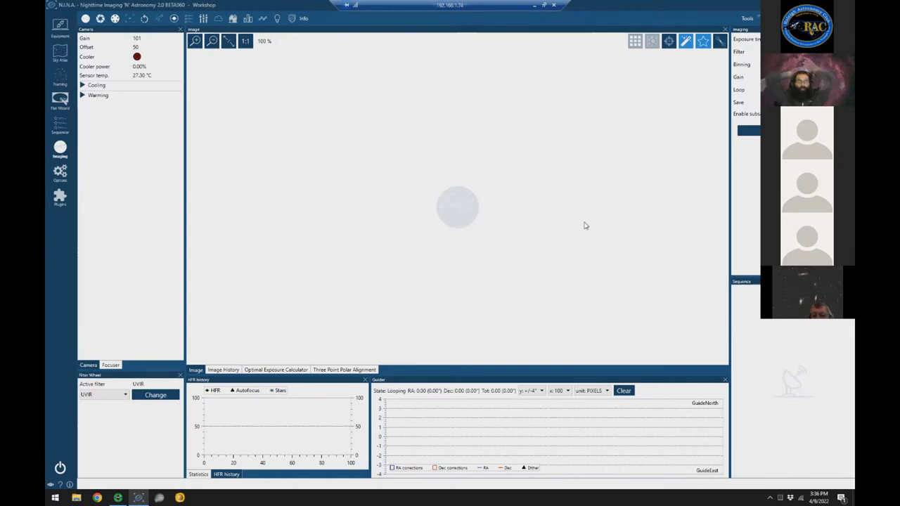
Examine the Optimal Exposure Calculator's exposure time, gain, SharpCap sensor analysis, full well capacity and bias median settings.
left_click(262, 371)
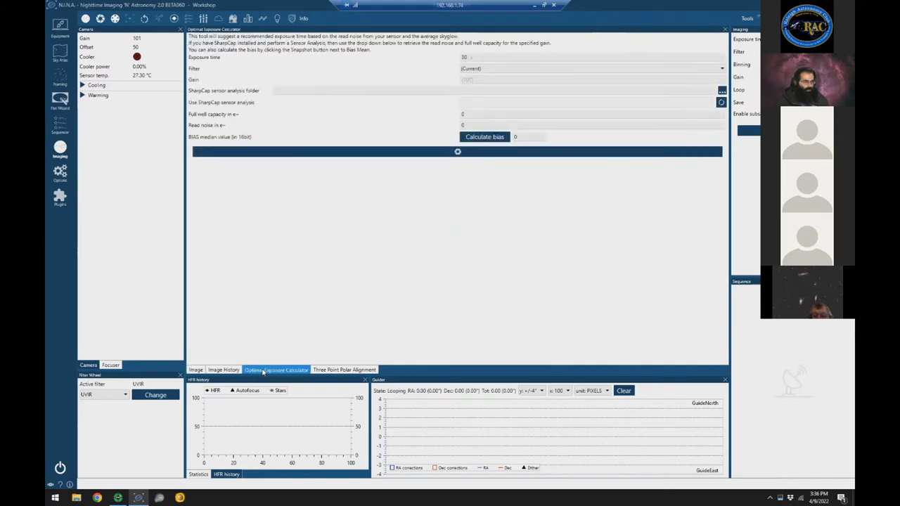
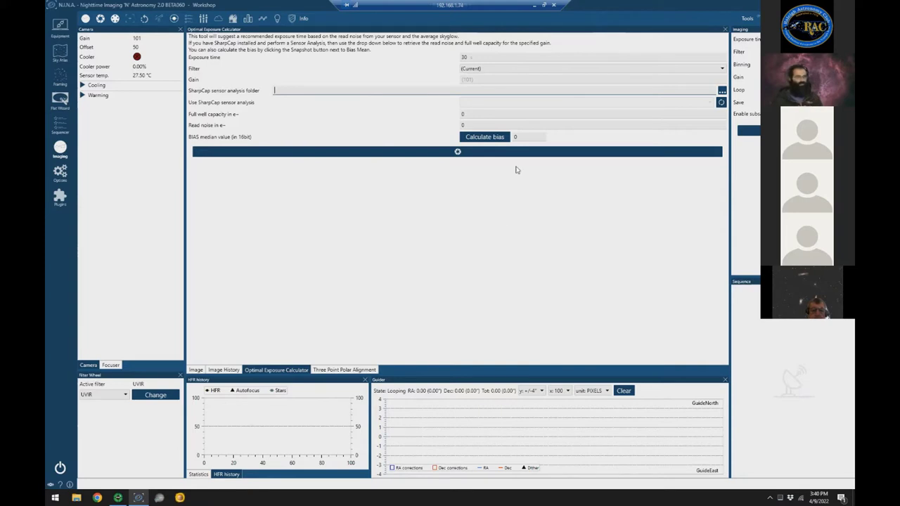
left_click(465, 81)
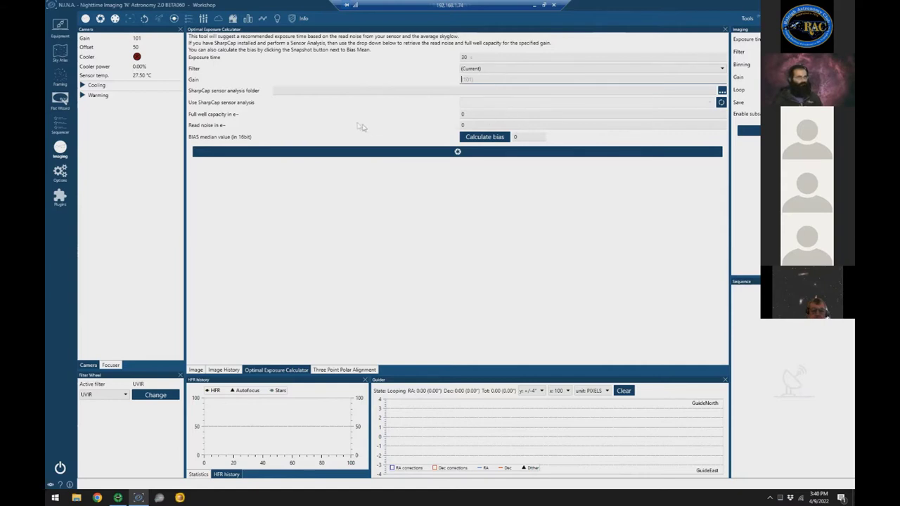
left_click(720, 103)
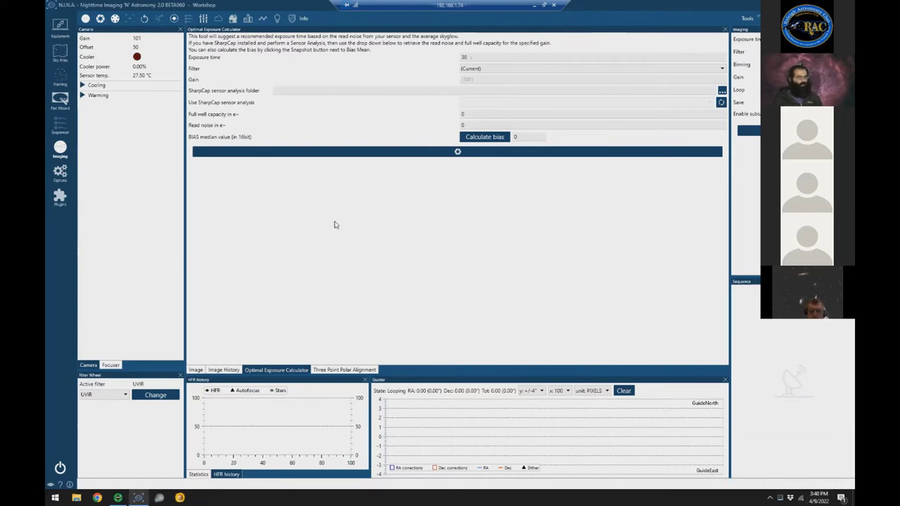
left_click(462, 117)
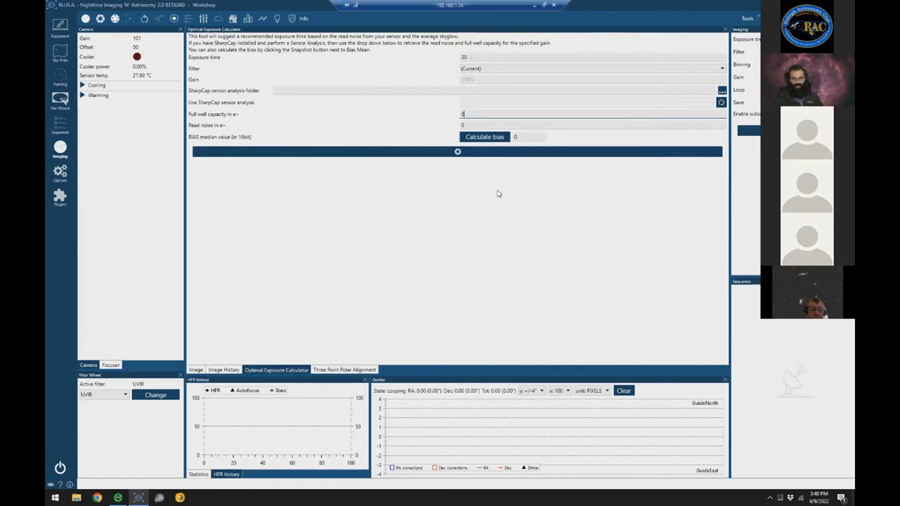
left_click(524, 136)
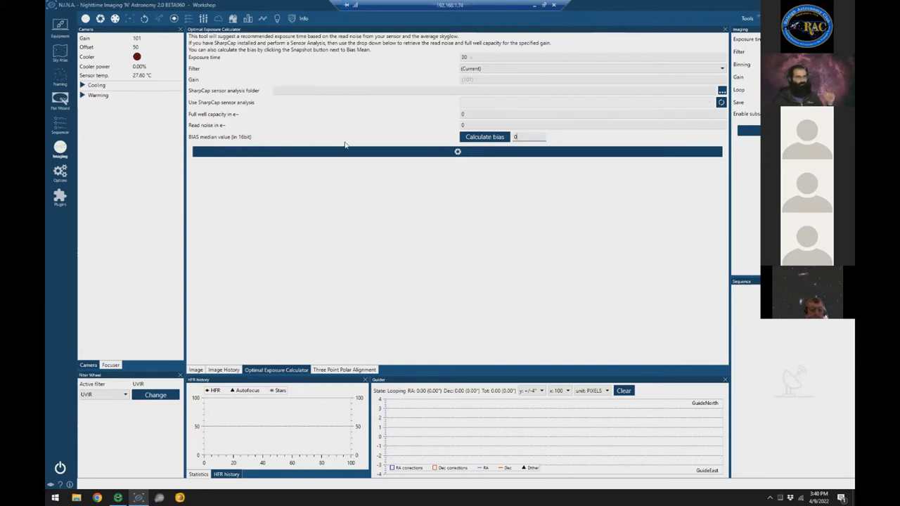
double_click(487, 56)
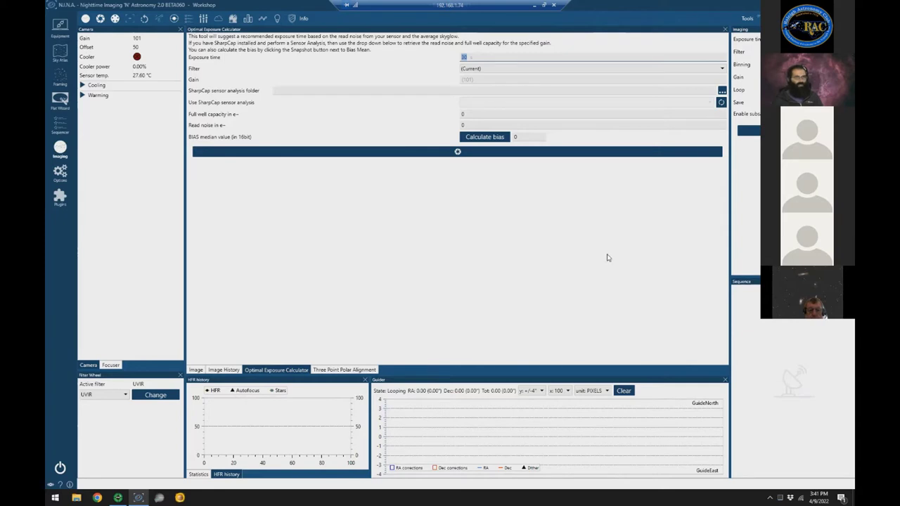
Show the captured image beside the focuser controls and move the focuser to position 10000.
left_click(196, 370)
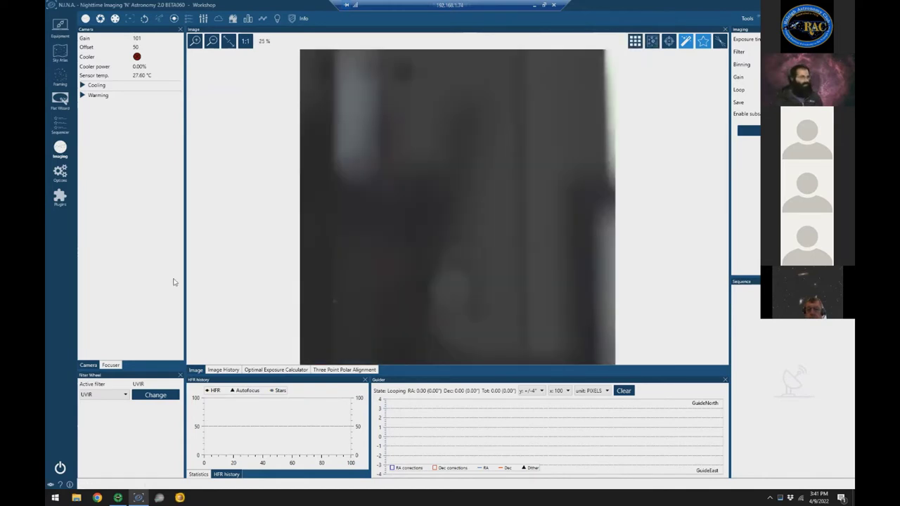
left_click(107, 366)
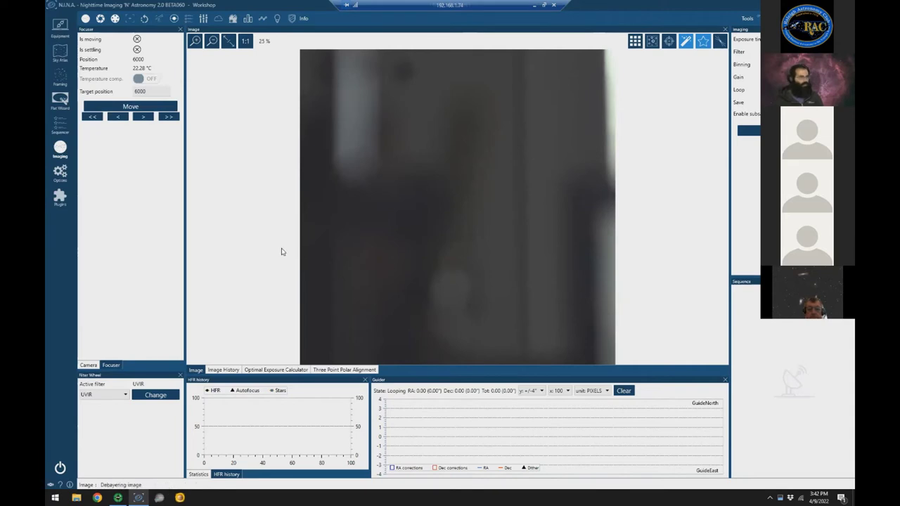
left_click(160, 89)
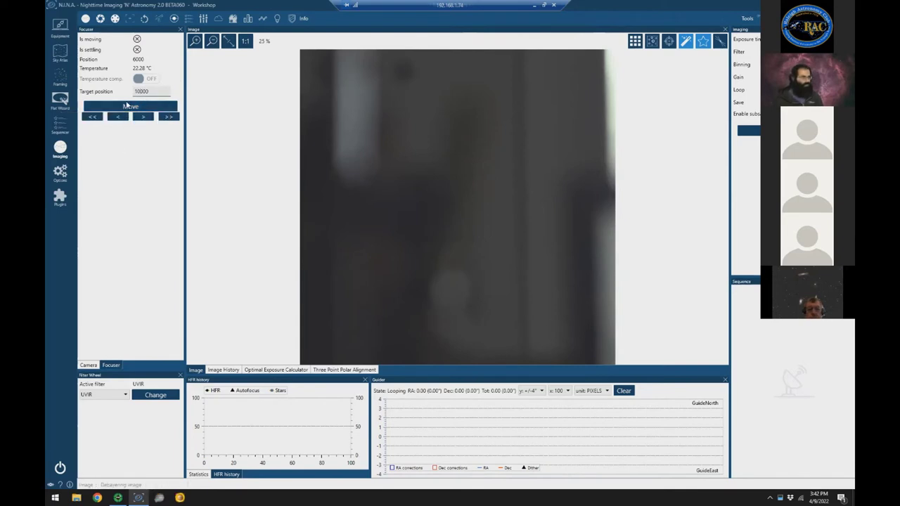
key("Return")
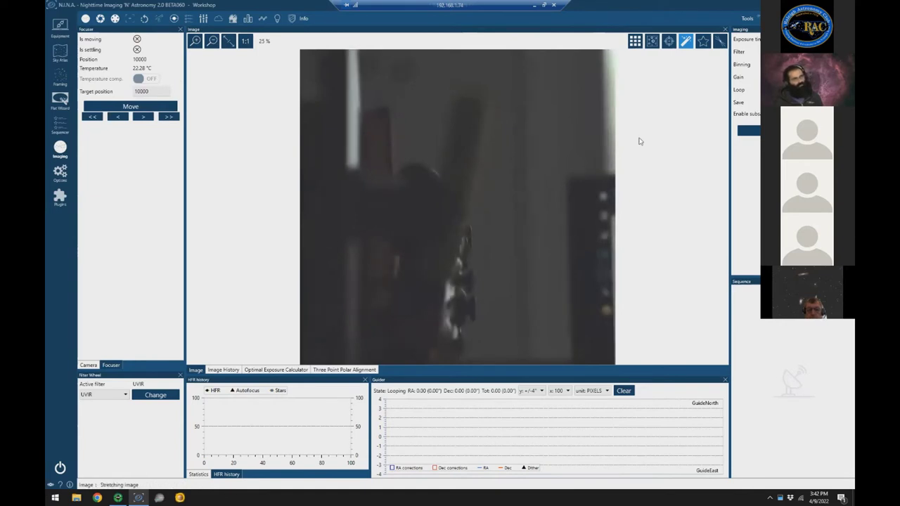
Move the focuser to target position 11000.
left_click(138, 92)
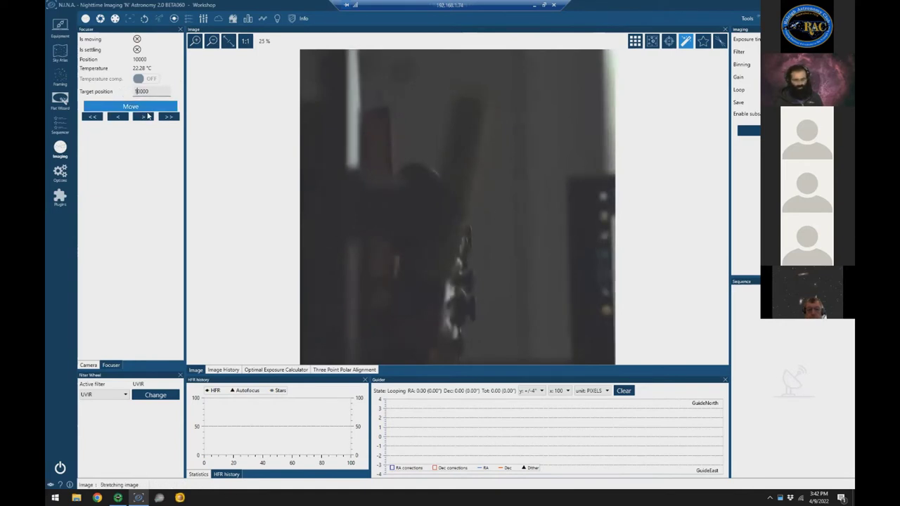
type("1")
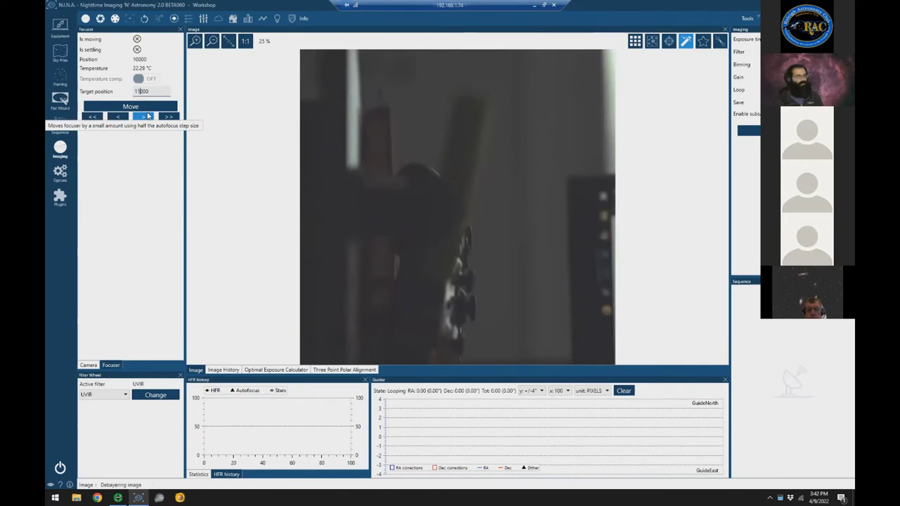
left_click(130, 106)
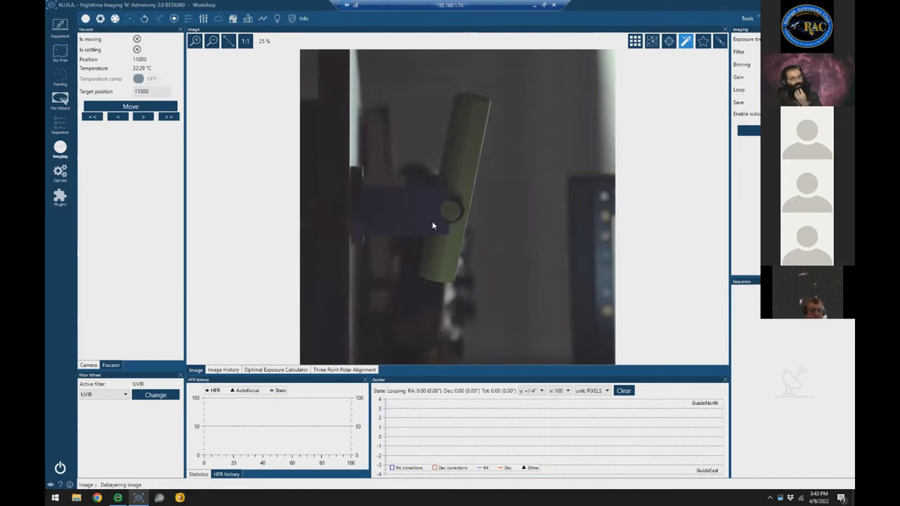
Examine the focus of the captured image at high magnification and fit the whole image back in the view.
scroll(449, 225, "up", 3)
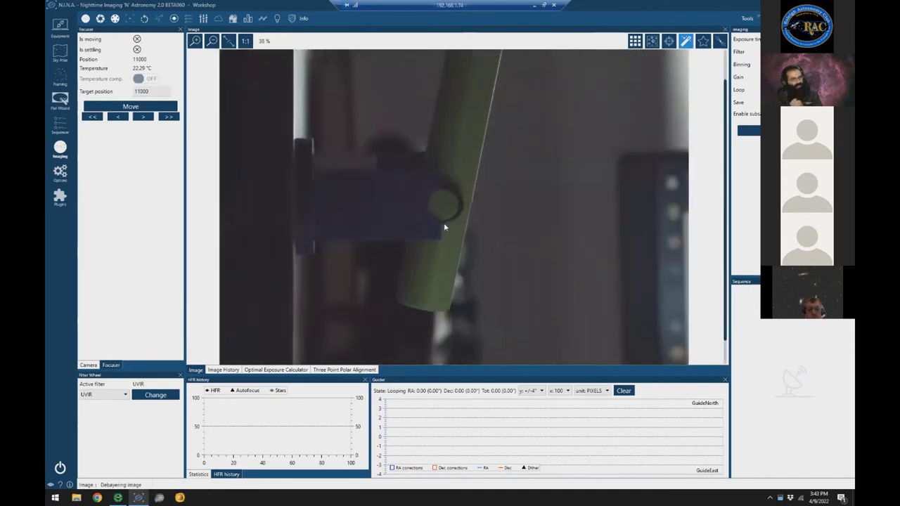
scroll(490, 247, "up", 5)
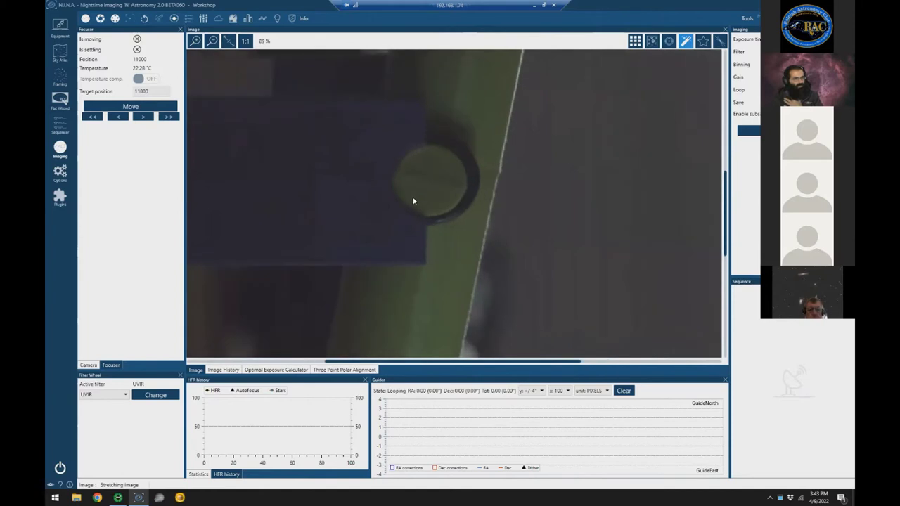
scroll(425, 211, "up", 4)
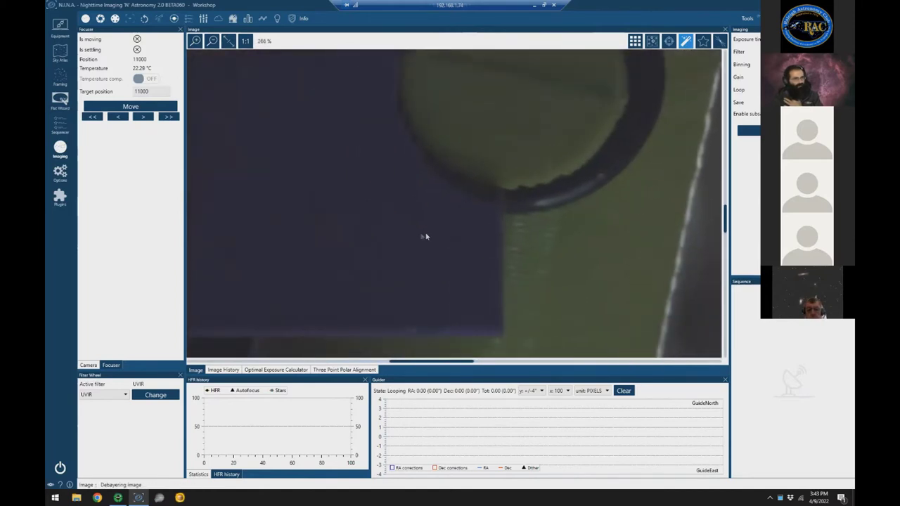
left_click_drag(497, 201, 629, 142)
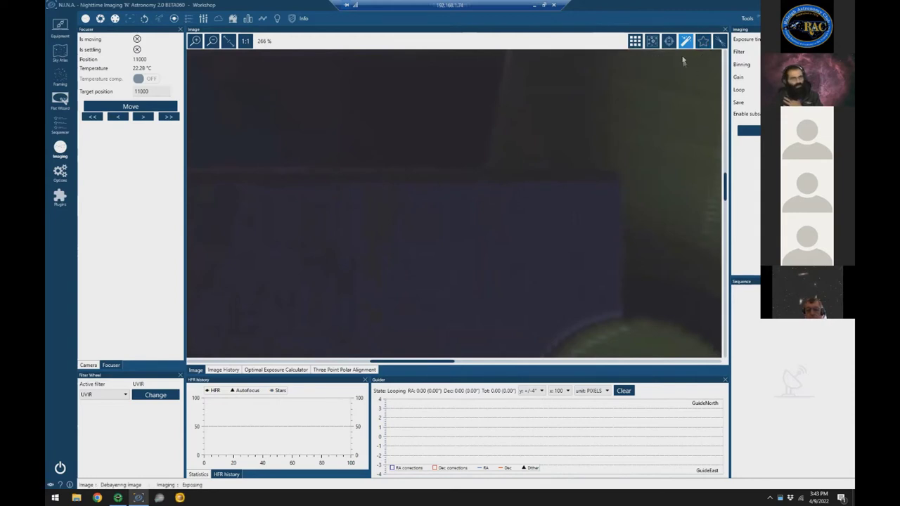
left_click(228, 41)
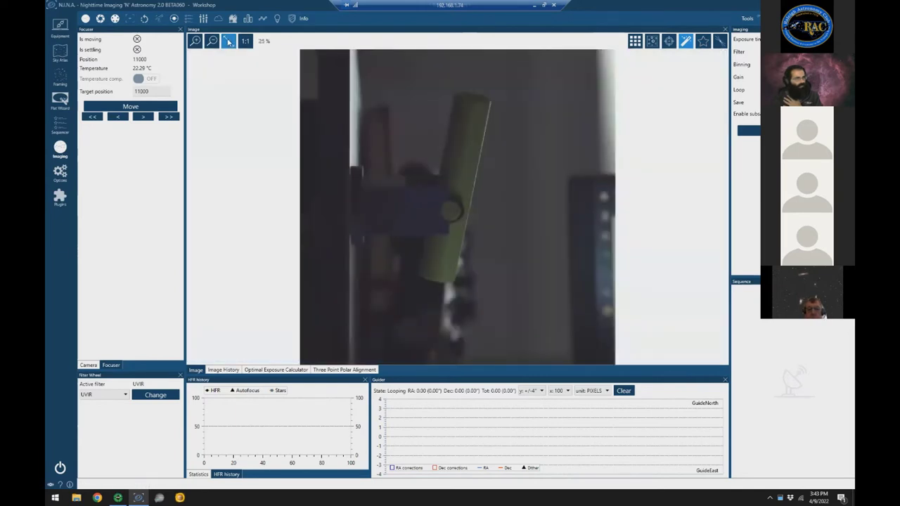
left_click(672, 44)
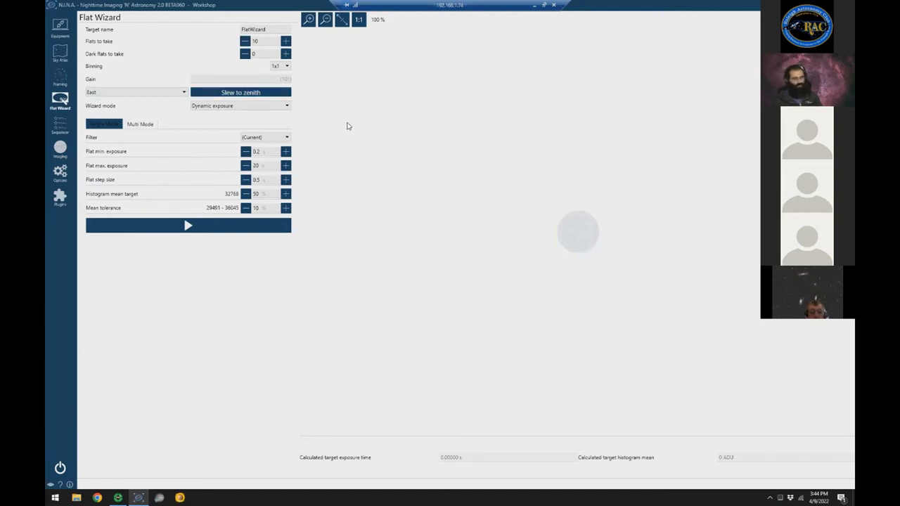
Review the Flat Wizard's East and West choices and its Multi Mode filter settings, and return to Single Mode.
left_click(118, 94)
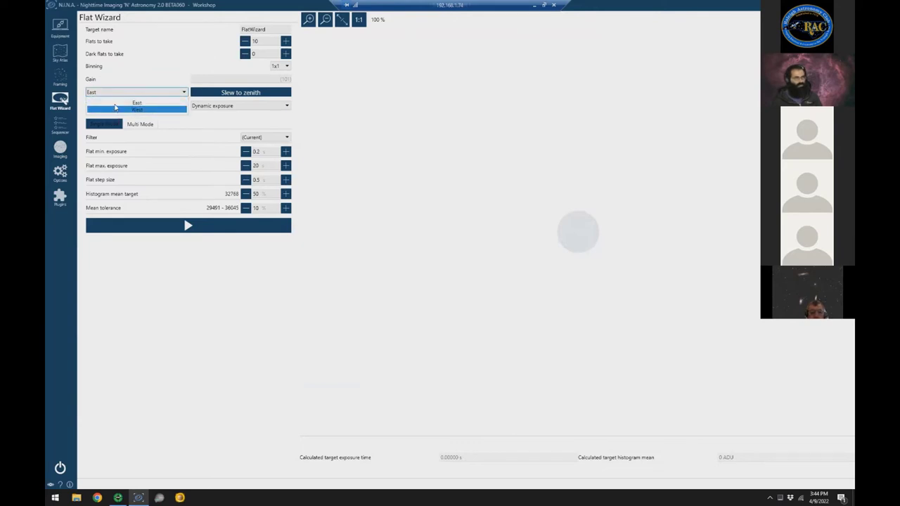
left_click(458, 186)
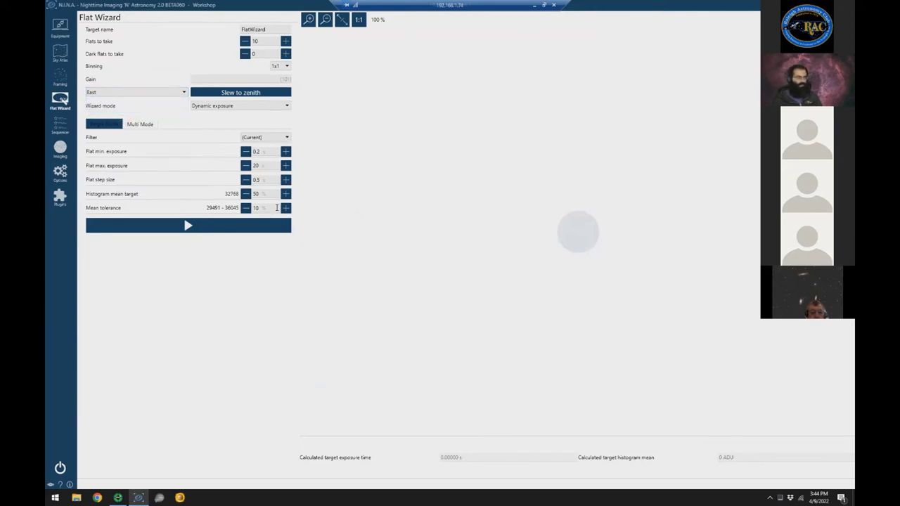
left_click(136, 127)
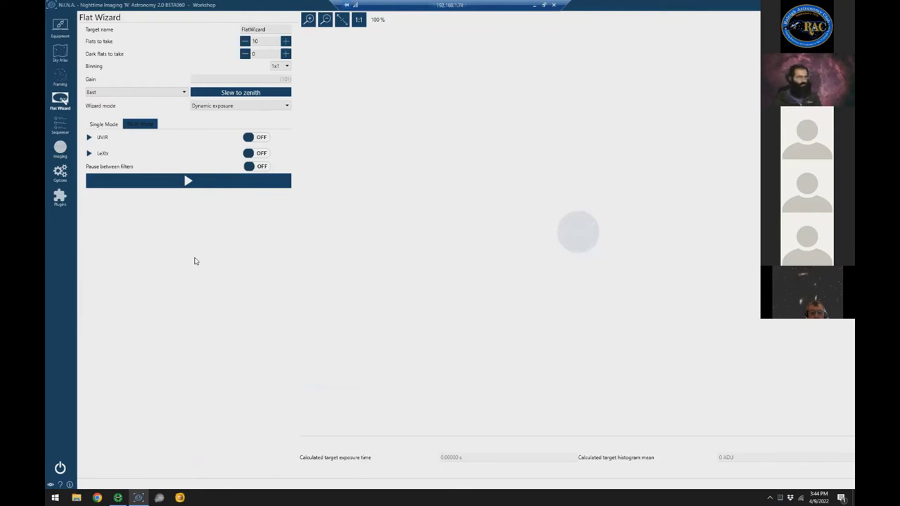
left_click(112, 126)
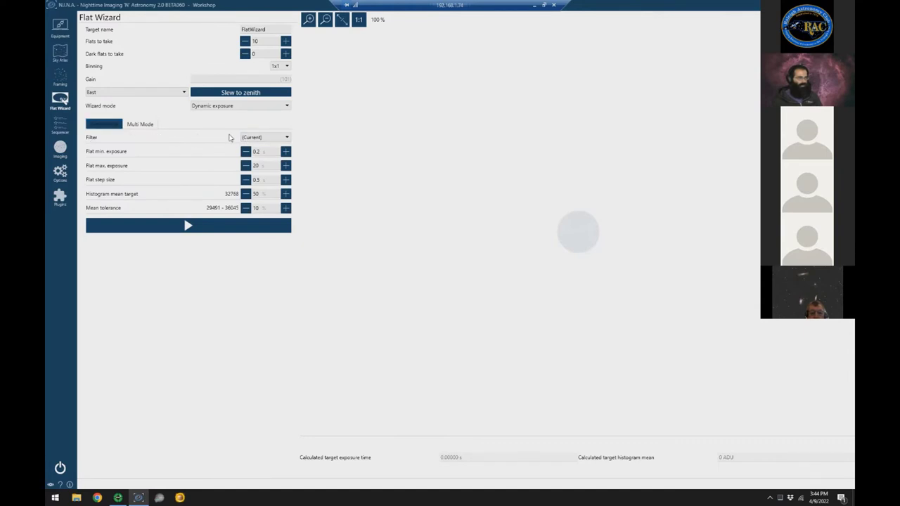
Set the Flat Wizard's single-mode filter to UVIR after trying the other filter choices.
left_click(273, 138)
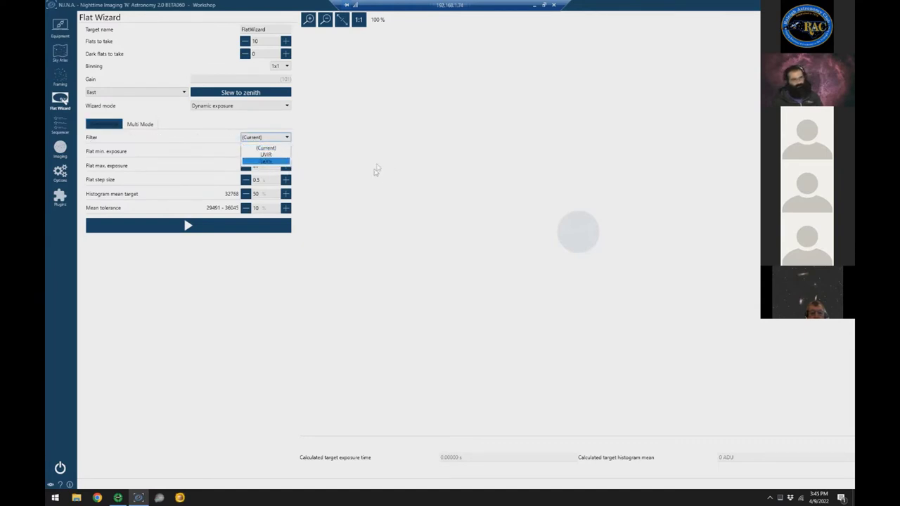
left_click(294, 148)
left_click(281, 138)
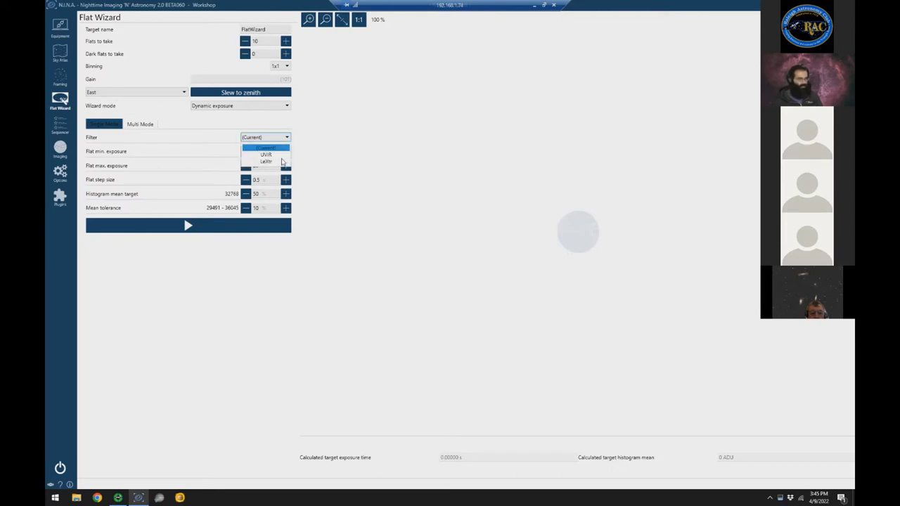
left_click(267, 162)
left_click(278, 138)
left_click(271, 154)
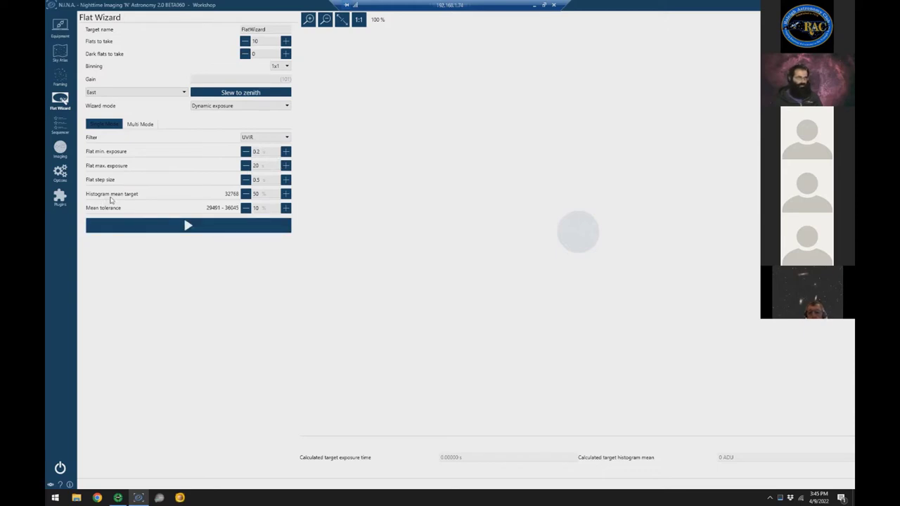
Set the histogram mean target to 40 % and start the flat run.
left_click(247, 195)
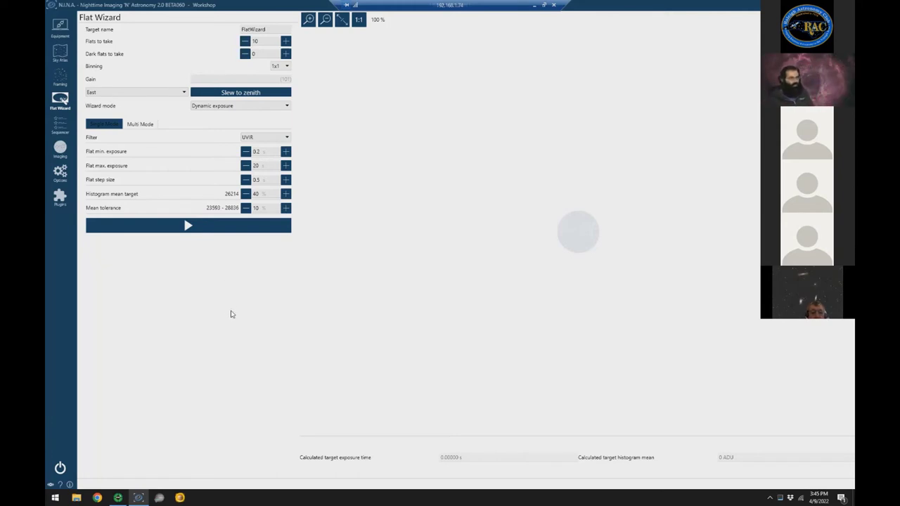
left_click(188, 234)
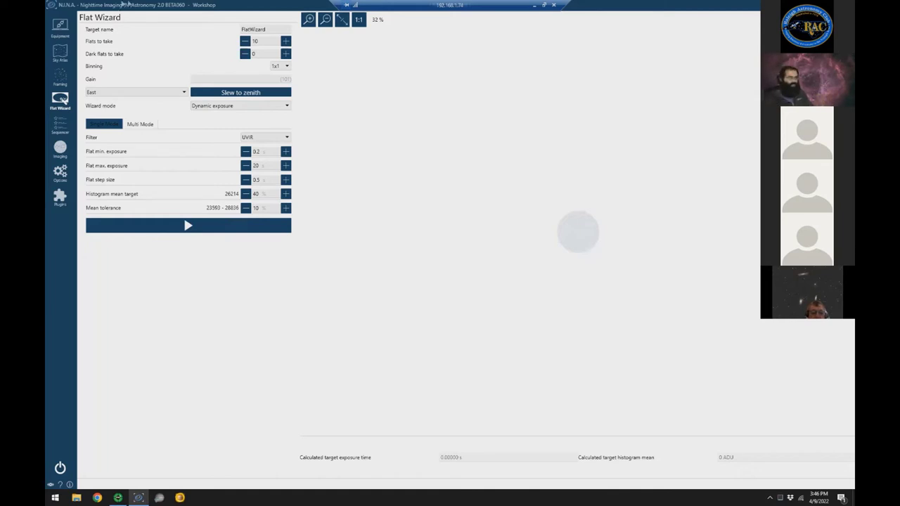
Set the Flat Wizard's number of dark flats to take to 10.
left_click(266, 54)
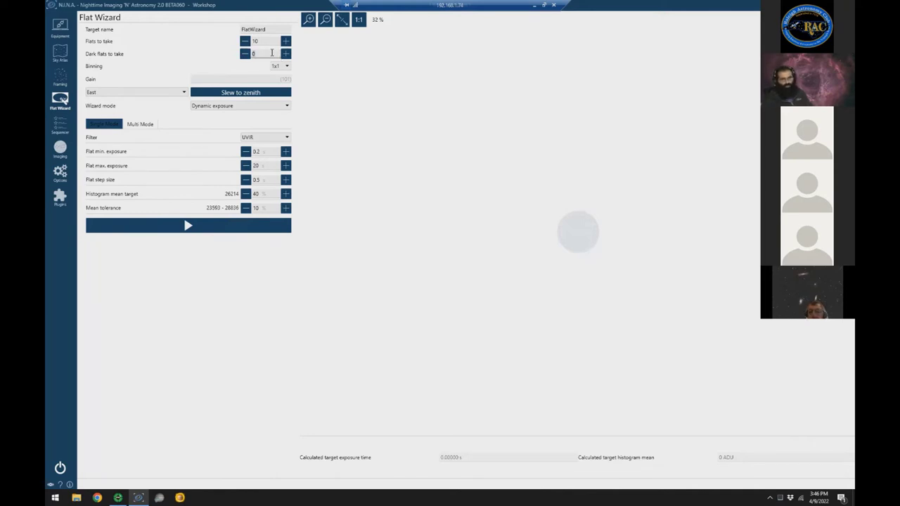
left_click(246, 54)
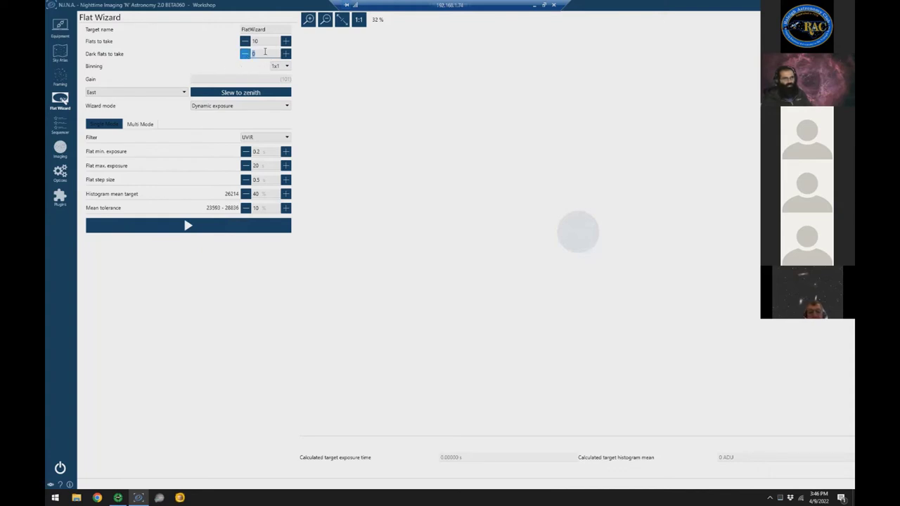
left_click(285, 55)
left_click(285, 54)
left_click(285, 54)
left_click(286, 54)
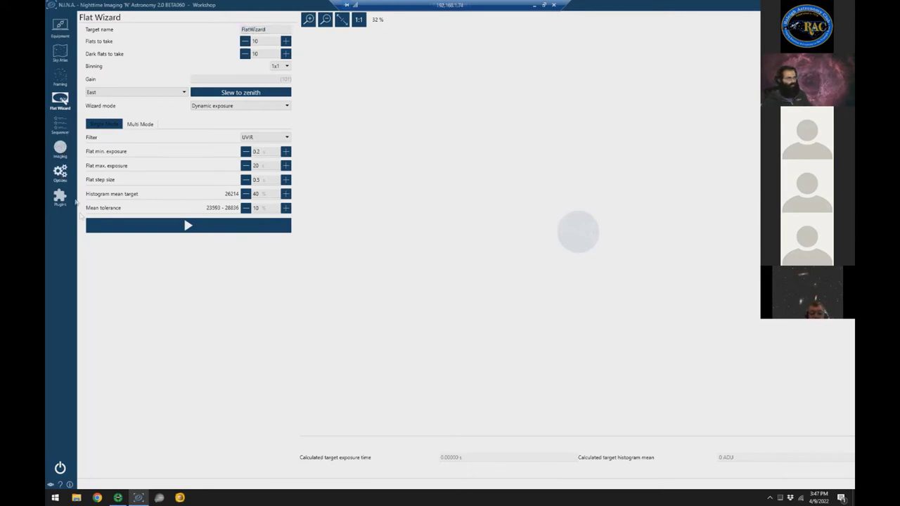
Copy the image file path from the file settings in the imaging options.
left_click(60, 172)
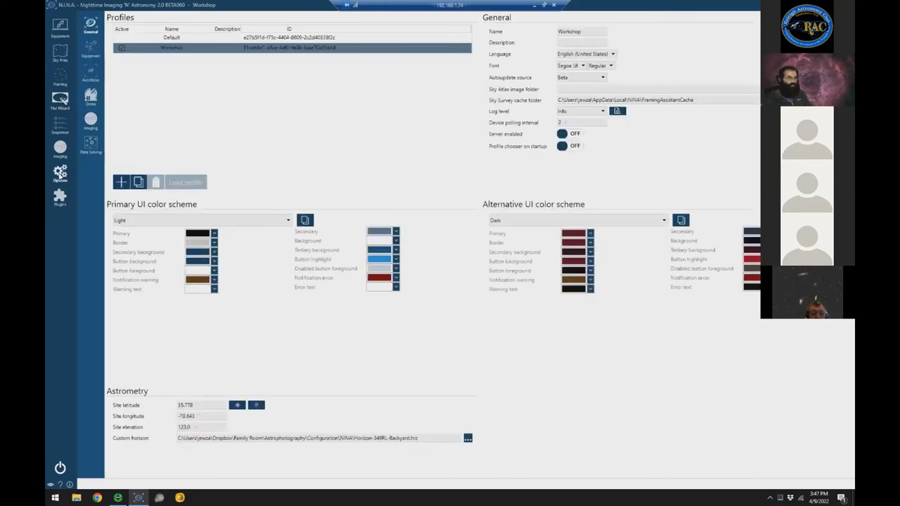
left_click(89, 123)
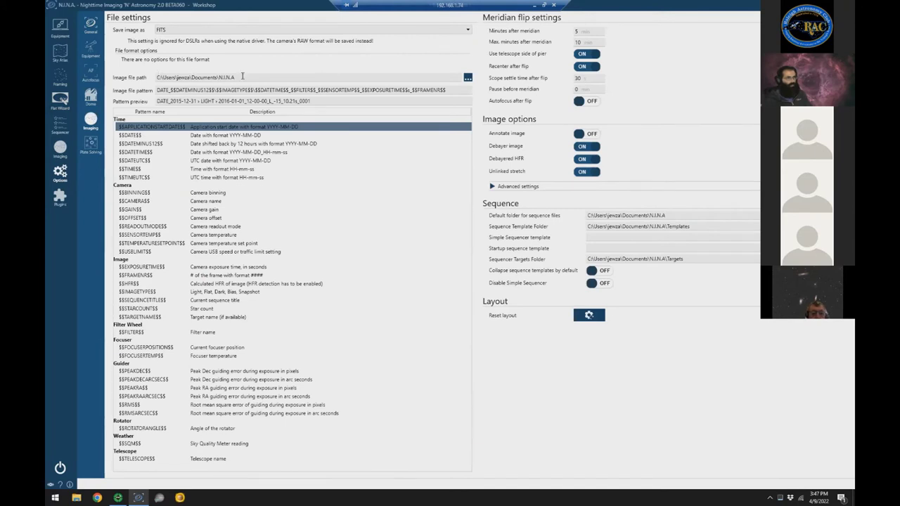
left_click_drag(235, 78, 130, 78)
key("ctrl+c")
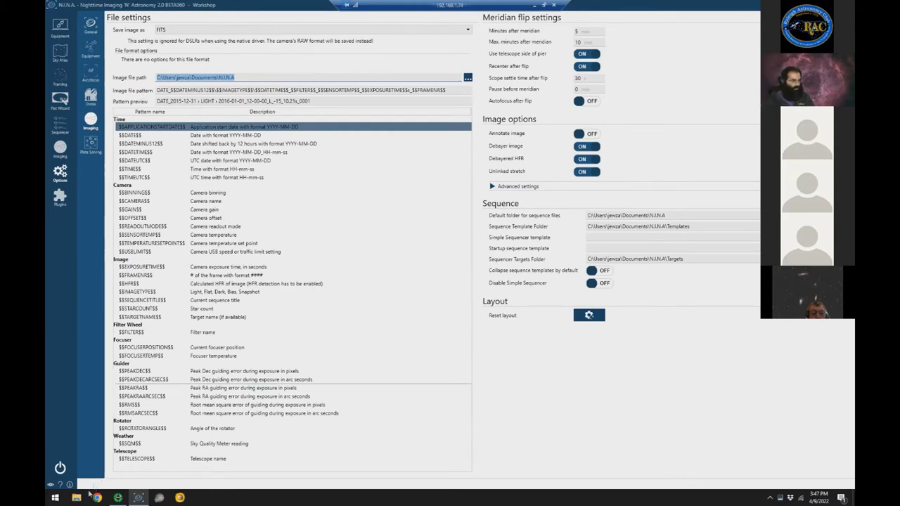
Open the copied image path in File Explorer, enter the DATE_2022-04-09 folder, and move the window clear of the file pattern settings.
left_click(76, 498)
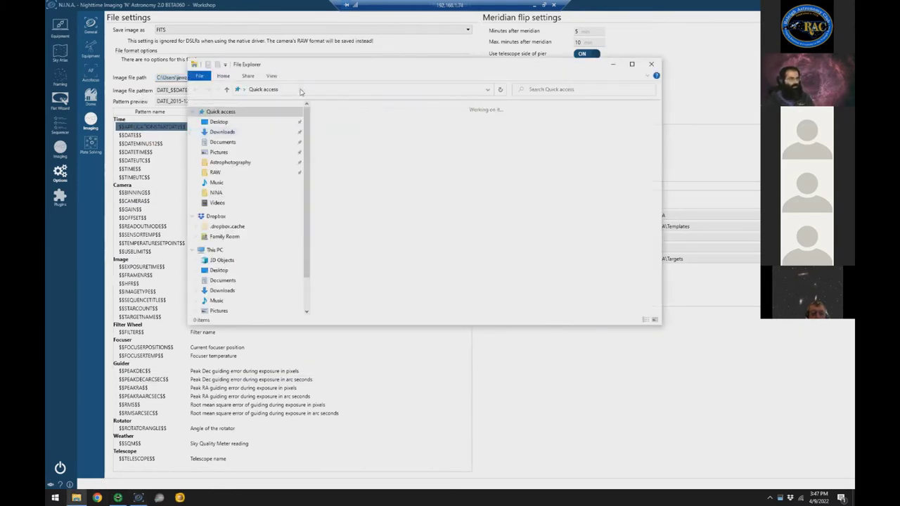
left_click(318, 90)
key("ctrl+v")
key("Return")
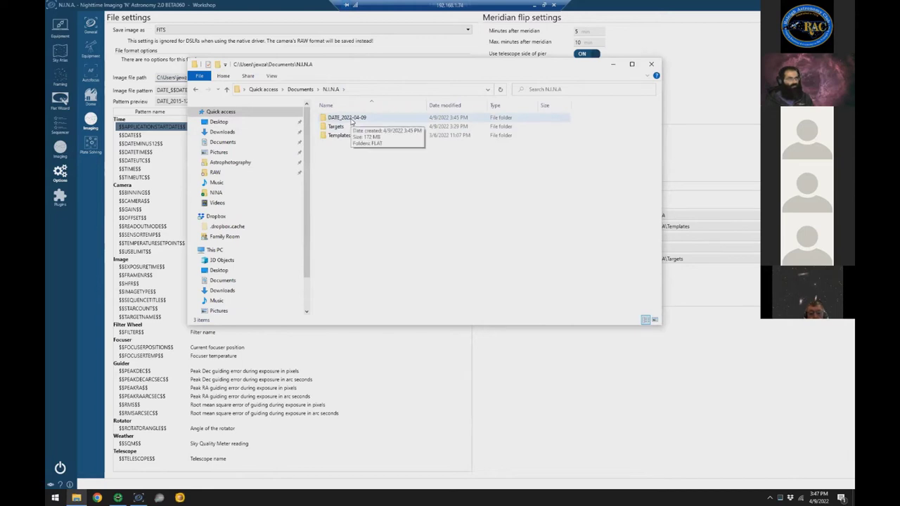
double_click(349, 118)
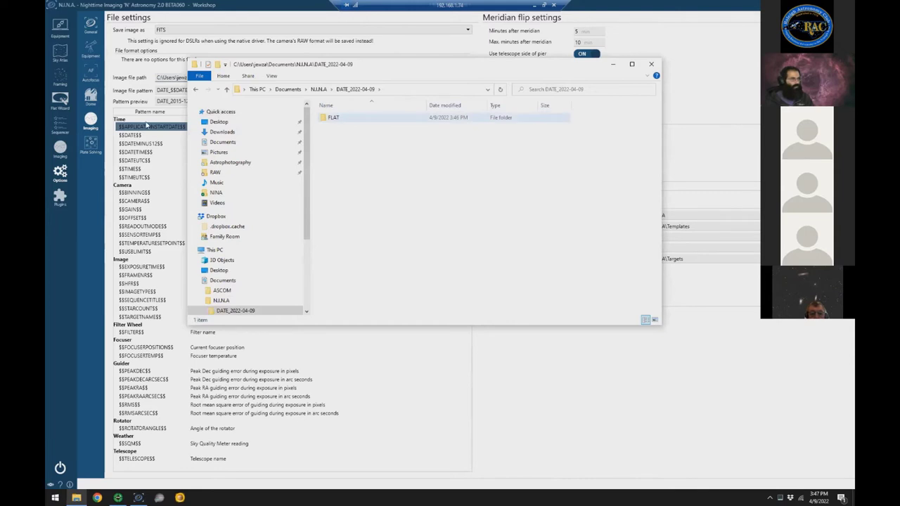
left_click_drag(204, 64, 249, 145)
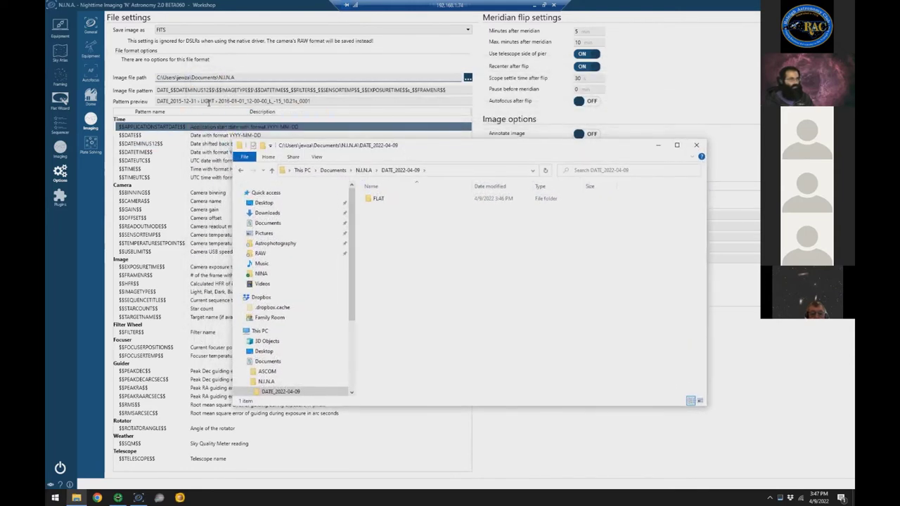
Open the FLAT folder of the session and widen the name column to read the full FITS file names.
double_click(380, 199)
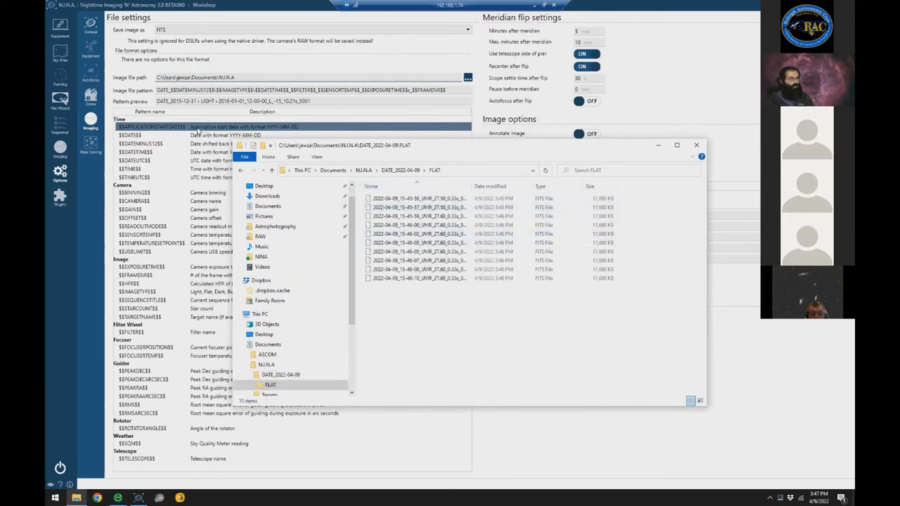
double_click(471, 186)
left_click_drag(359, 195, 439, 343)
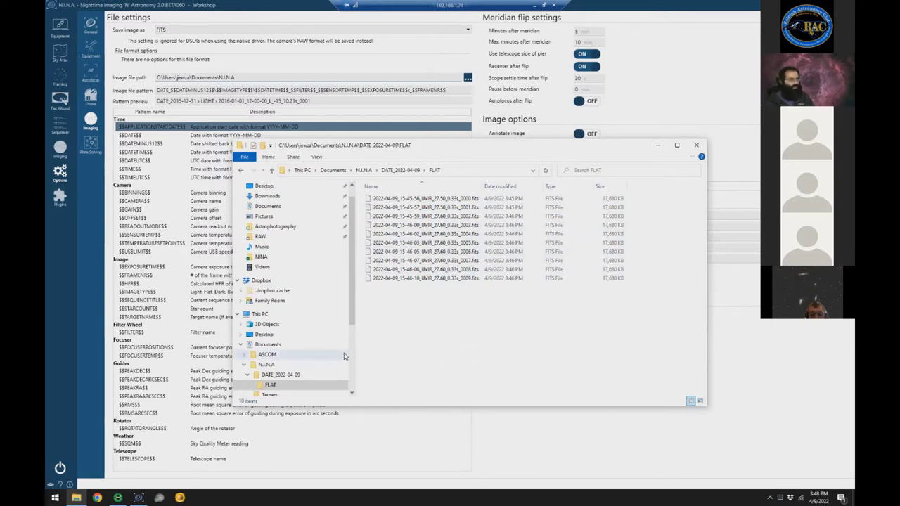
left_click(82, 262)
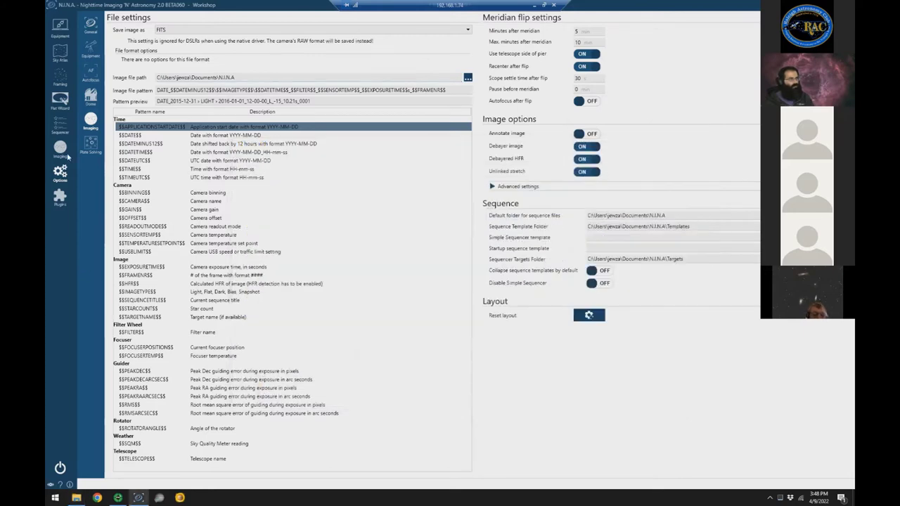
left_click(62, 126)
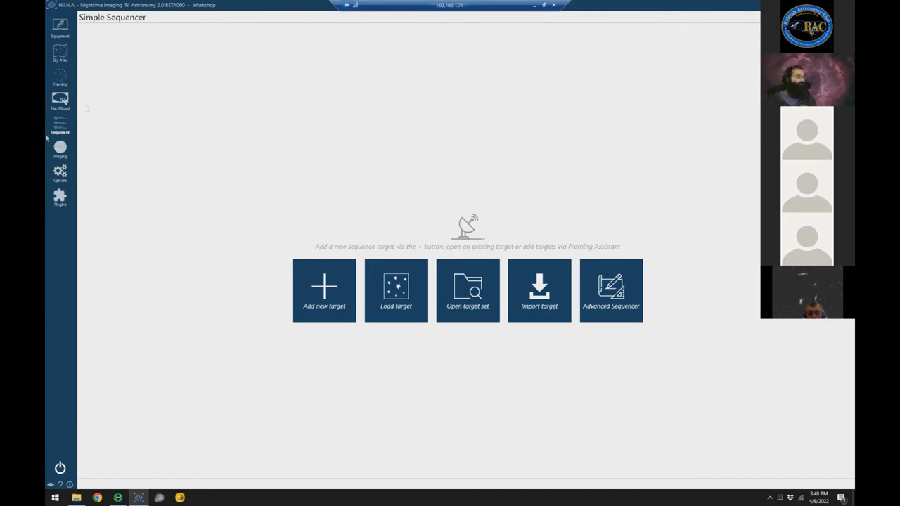
left_click(60, 172)
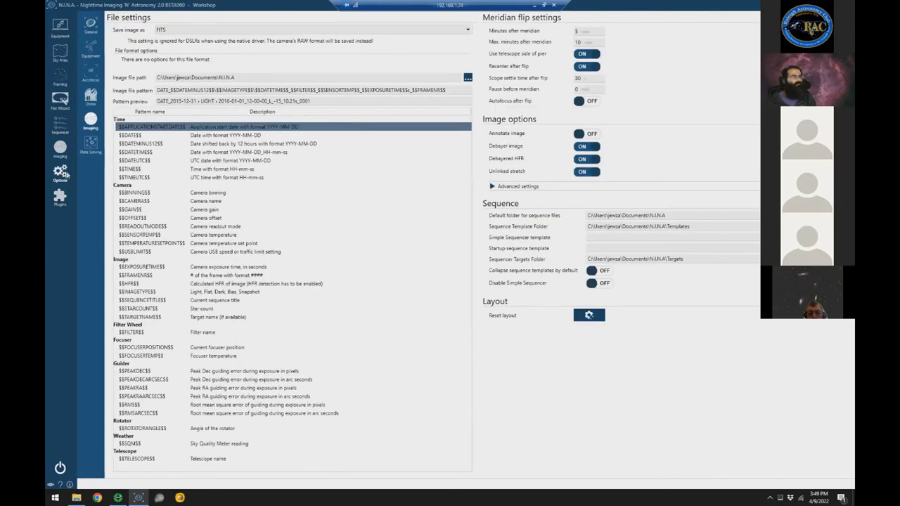
Change the primary UI color scheme to Persian in the general options.
left_click(90, 28)
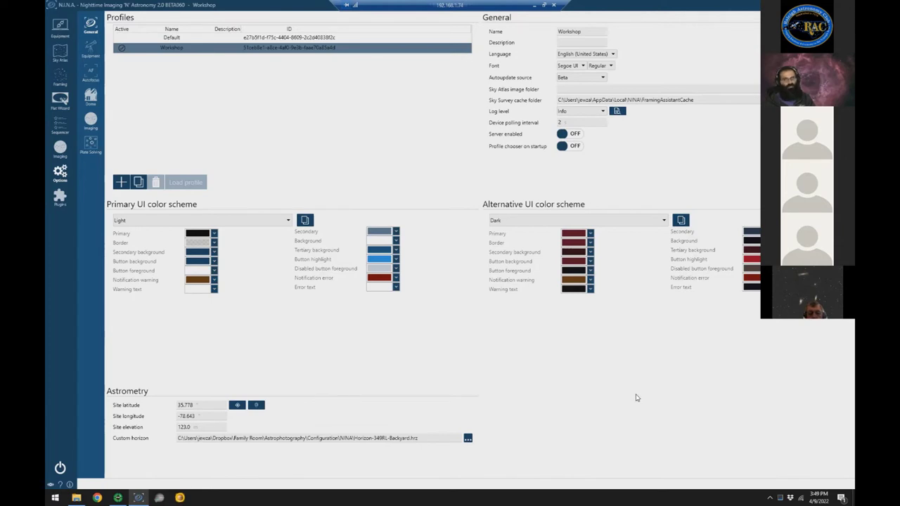
left_click(287, 223)
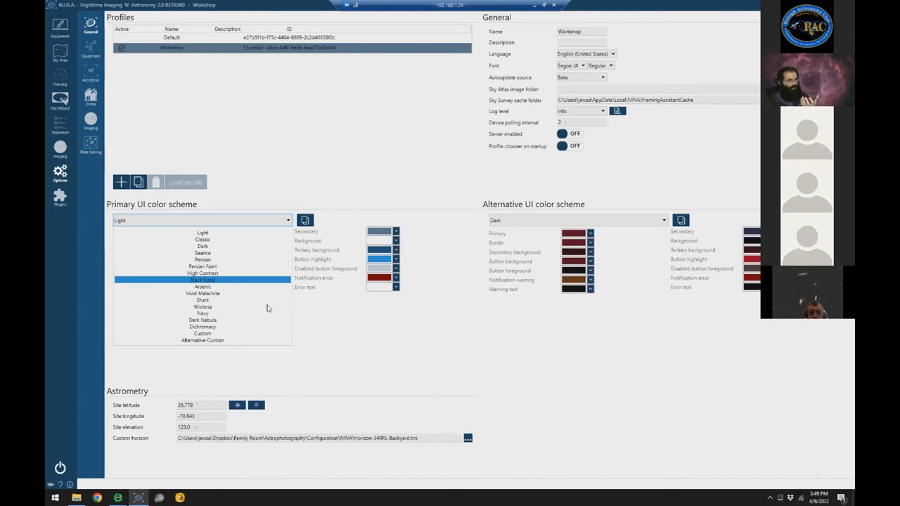
key("Down")
key("Down")
key("Down")
key("Down")
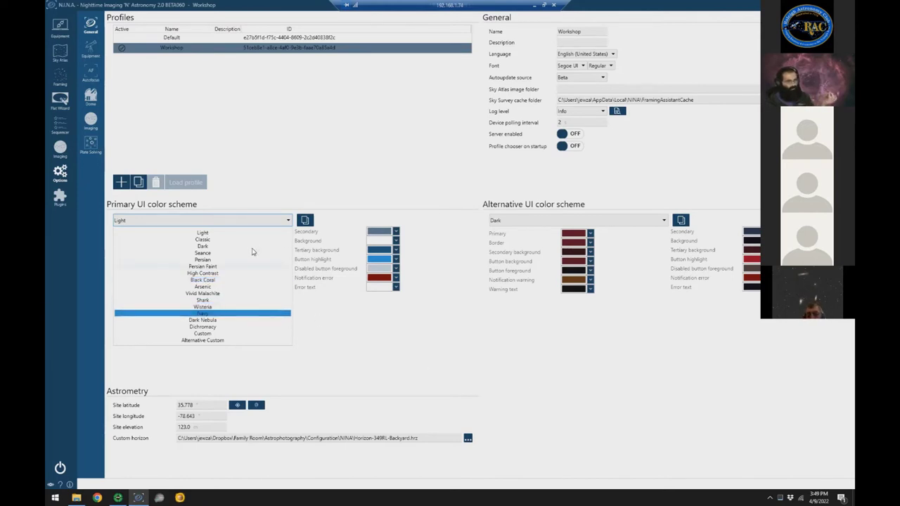
left_click(231, 261)
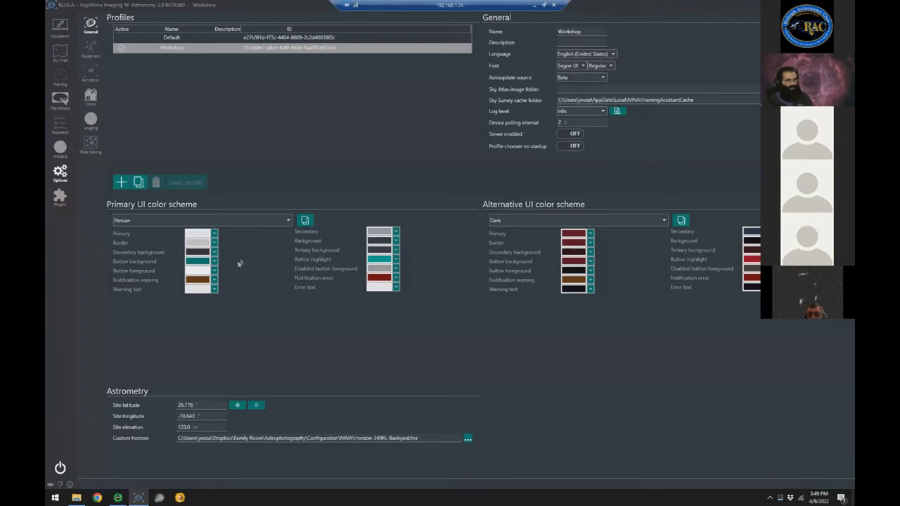
Try the High Contrast primary UI color scheme and return to the Light scheme.
left_click(264, 221)
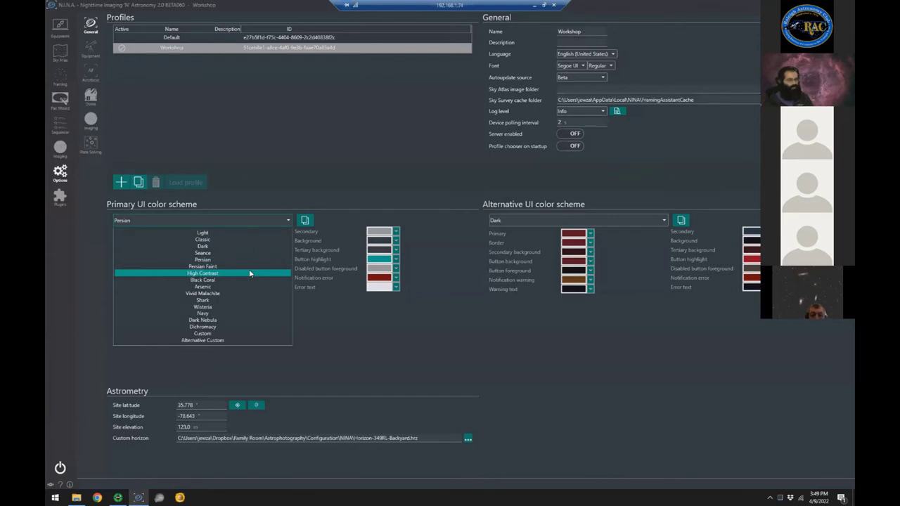
left_click(249, 273)
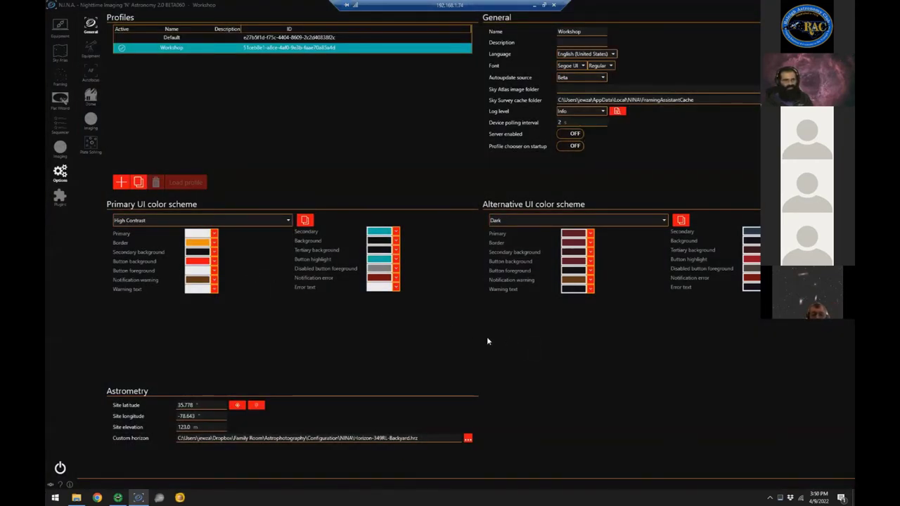
left_click(284, 221)
left_click(257, 233)
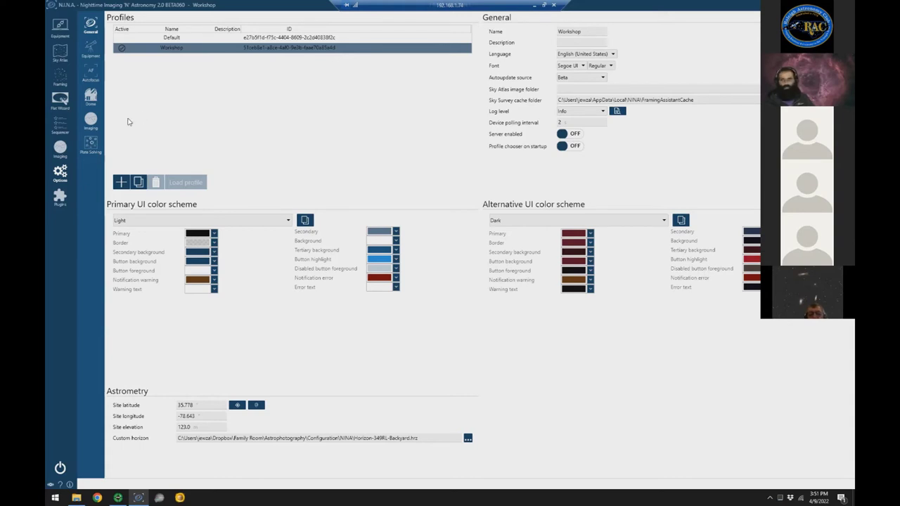
left_click(61, 126)
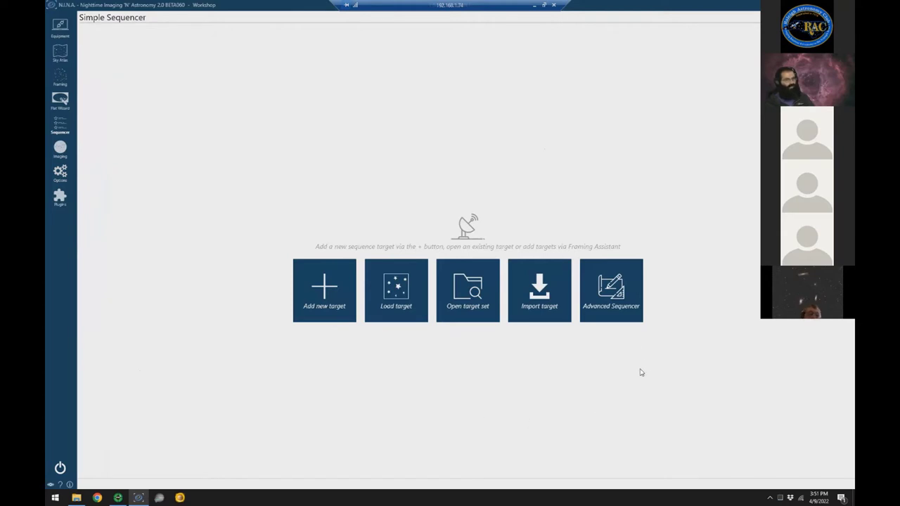
left_click(62, 175)
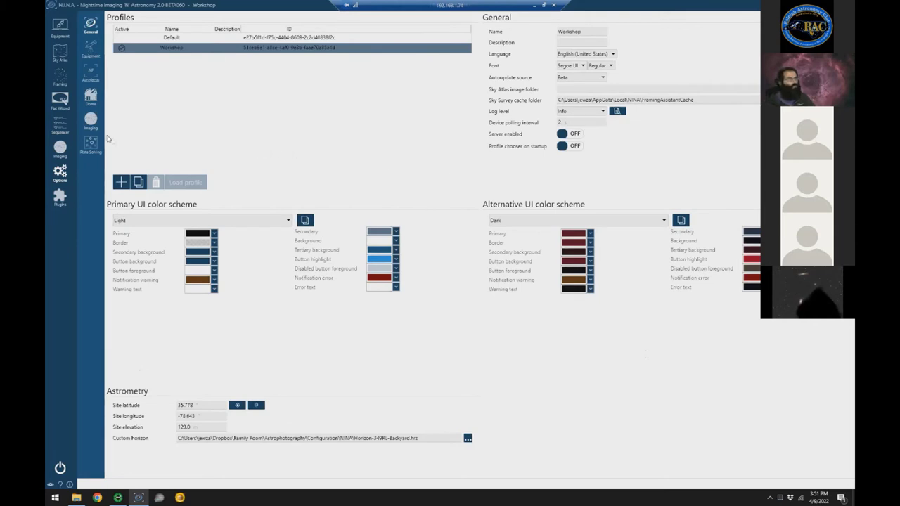
left_click(90, 123)
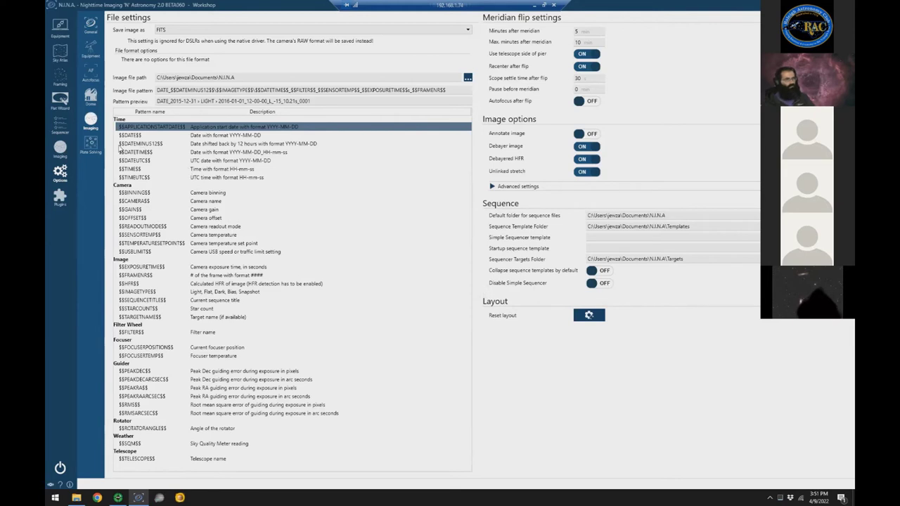
Open the Advanced Sequencer and add a Cool Camera instruction to the sequence start area.
left_click(61, 127)
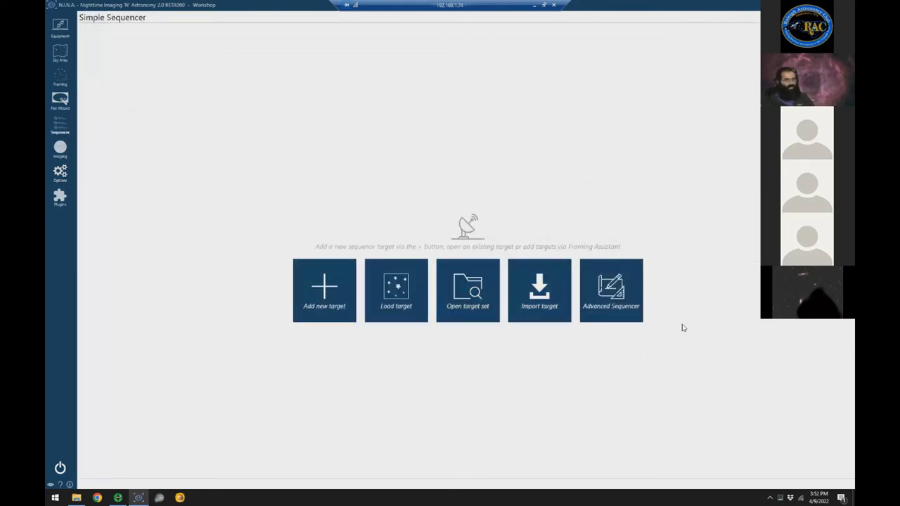
left_click(612, 294)
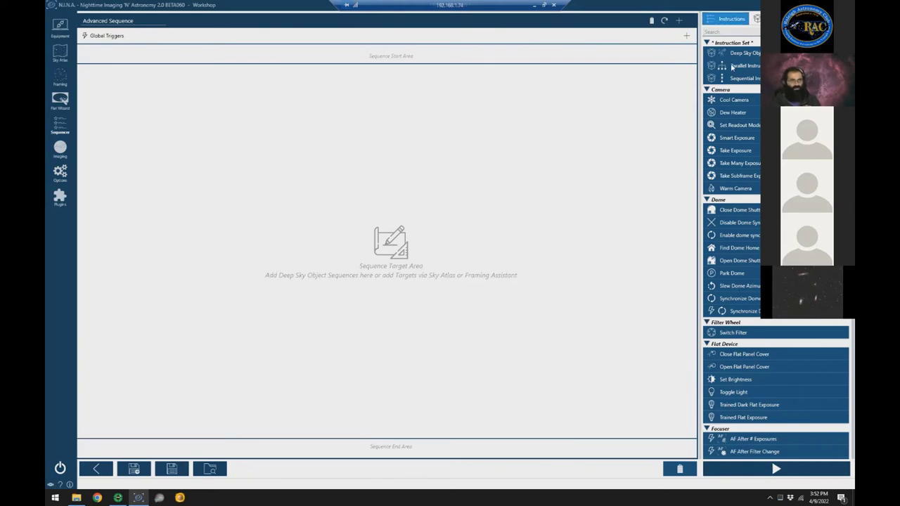
scroll(731, 163, "down", 3)
scroll(836, 373, "down", 10)
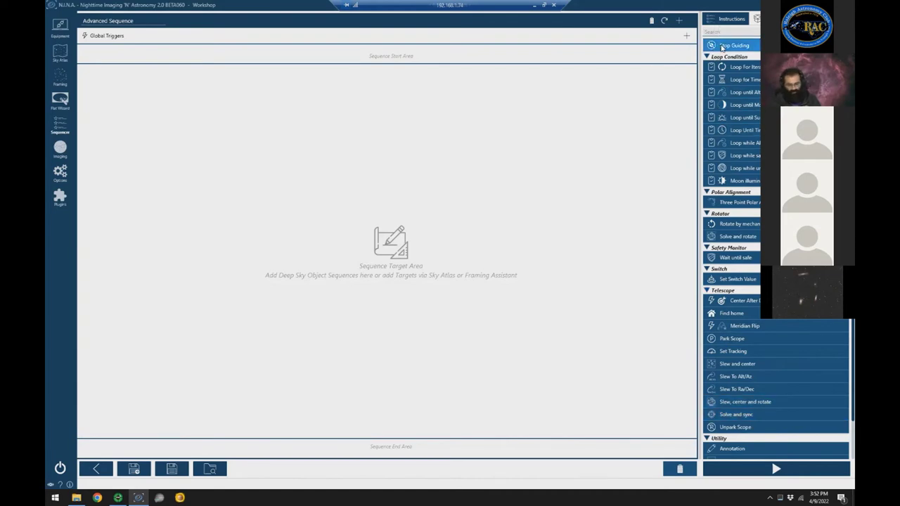
type("cool")
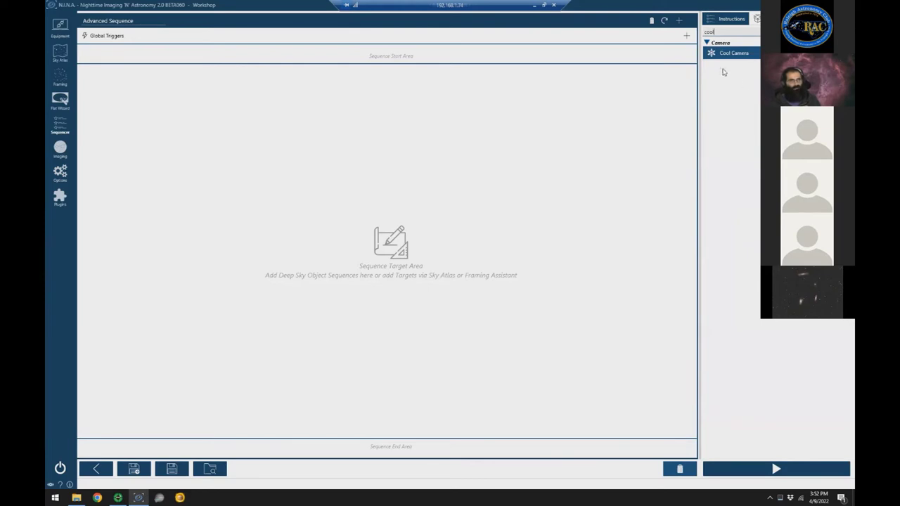
left_click_drag(712, 52, 588, 52)
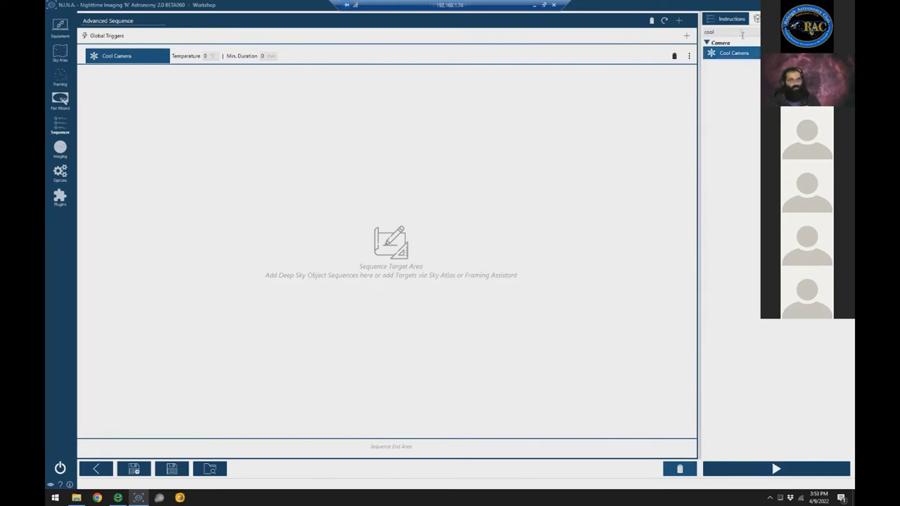
Find the Warm Camera instruction by searching for "camera" and add it to the sequence end area.
key("ctrl+a")
type("camera")
mouse_move(735, 65)
left_mouse_down()
mouse_move(744, 215)
mouse_move(363, 354)
mouse_move(345, 453)
left_mouse_up()
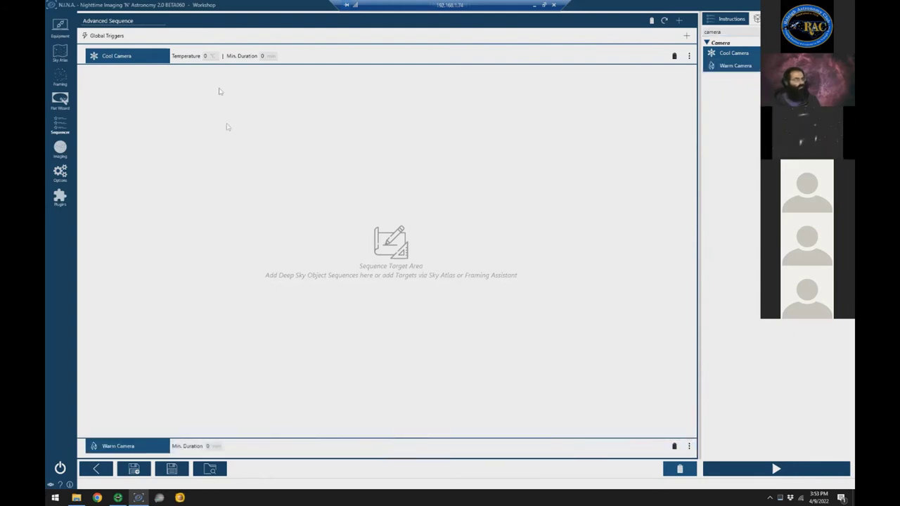
Set the Cool Camera instruction's temperature to -10 °C.
left_click(208, 56)
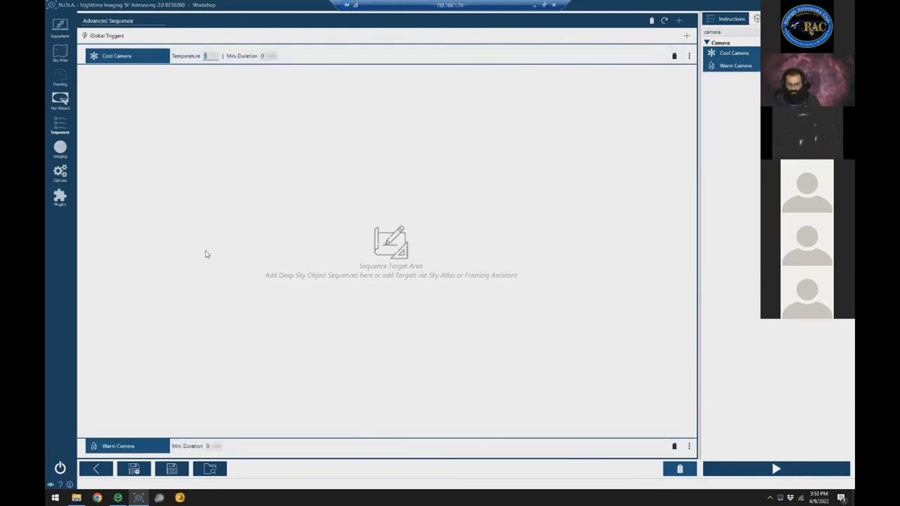
type("-10")
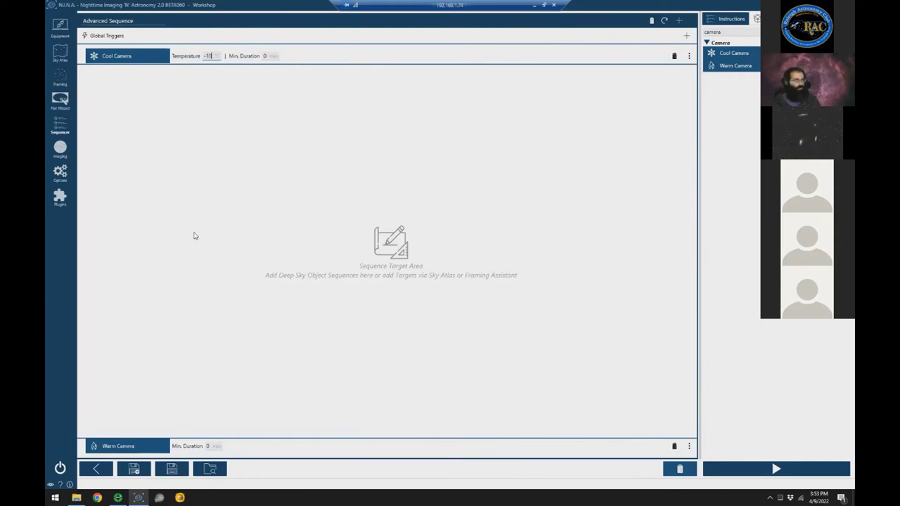
left_click(269, 61)
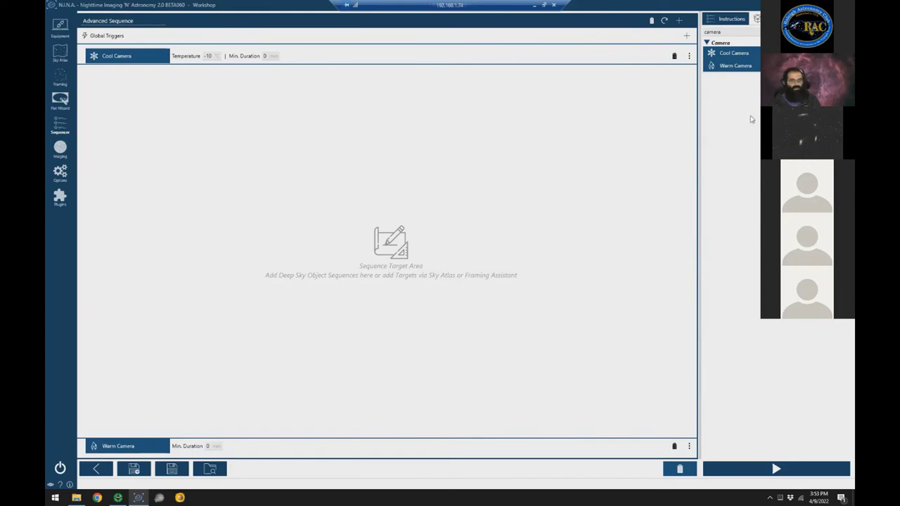
Clear the instruction search and add a Deep Sky Object Sequence to the sequence target area.
left_click(729, 33)
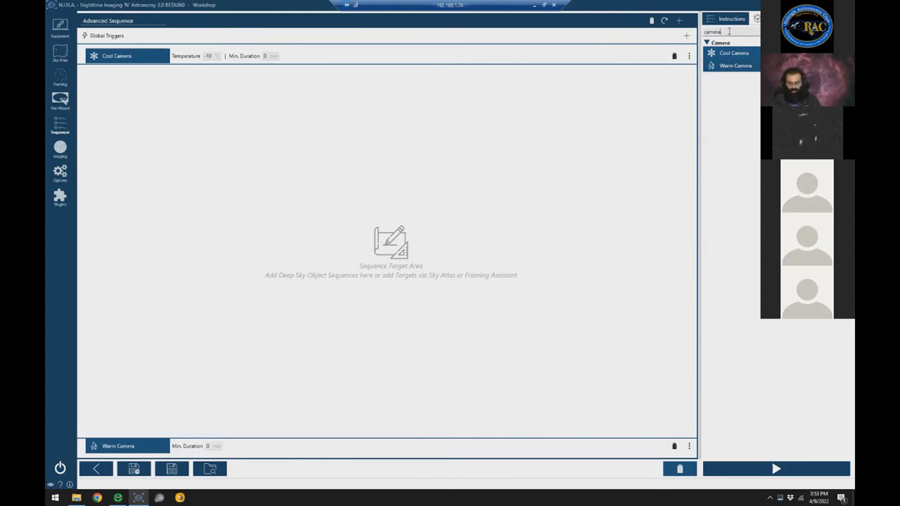
key("ctrl+a")
key("BackSpace")
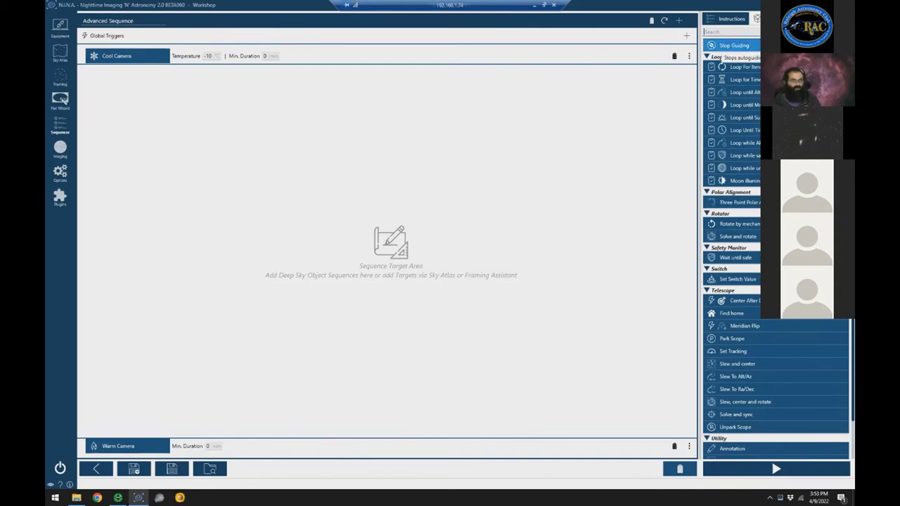
scroll(731, 301, "up", 10)
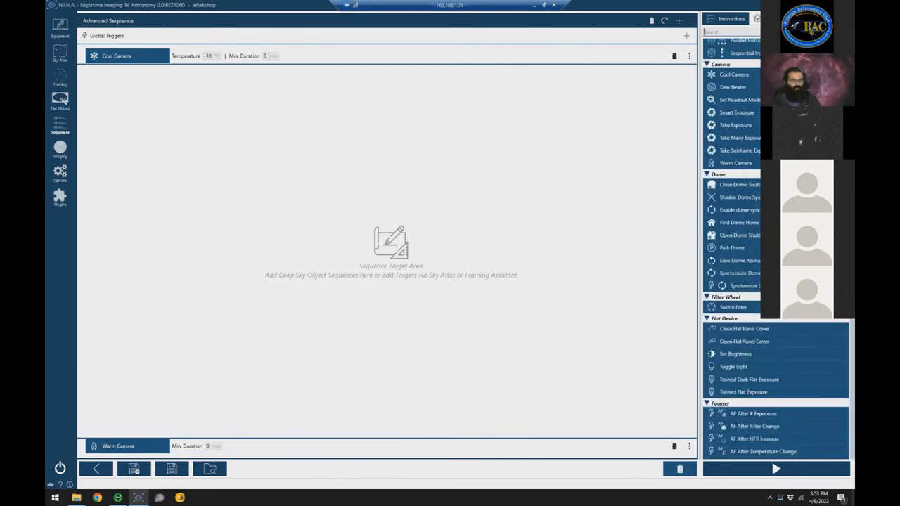
scroll(732, 301, "up", 1)
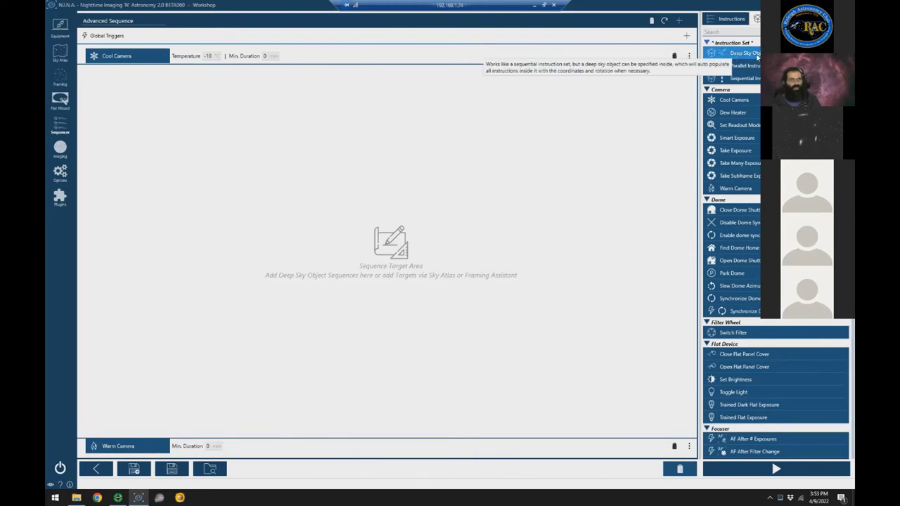
left_click_drag(754, 53, 740, 58)
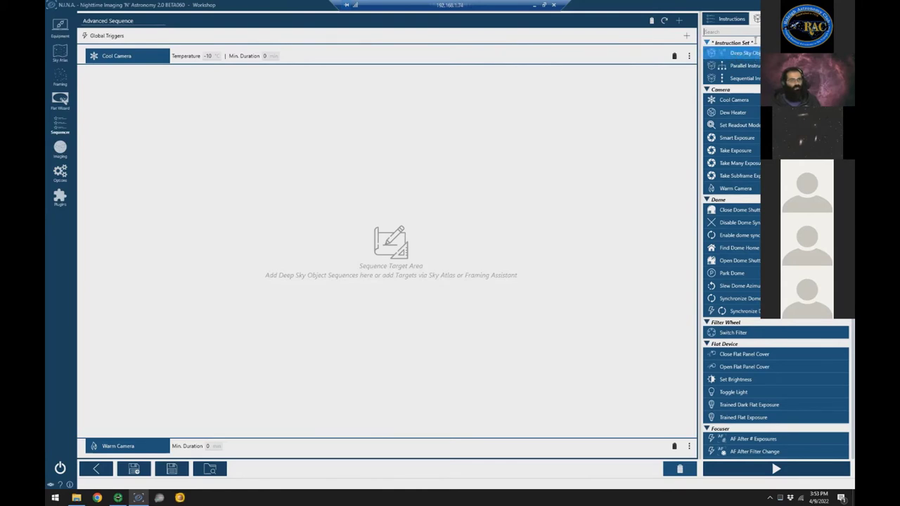
left_click(758, 19)
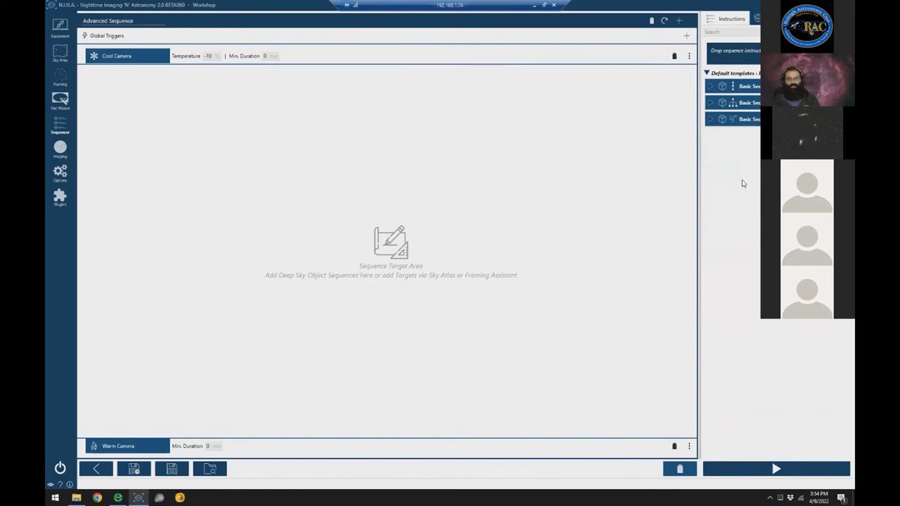
left_click(731, 20)
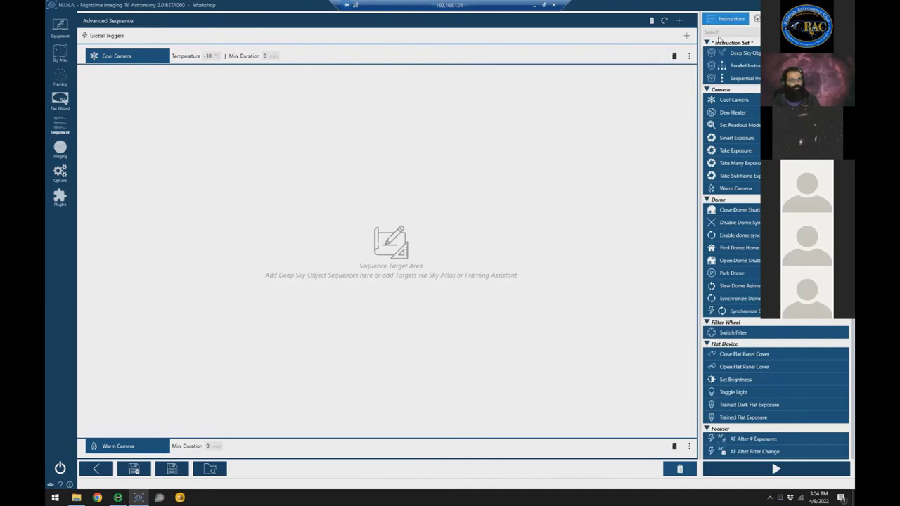
left_click_drag(735, 54, 579, 99)
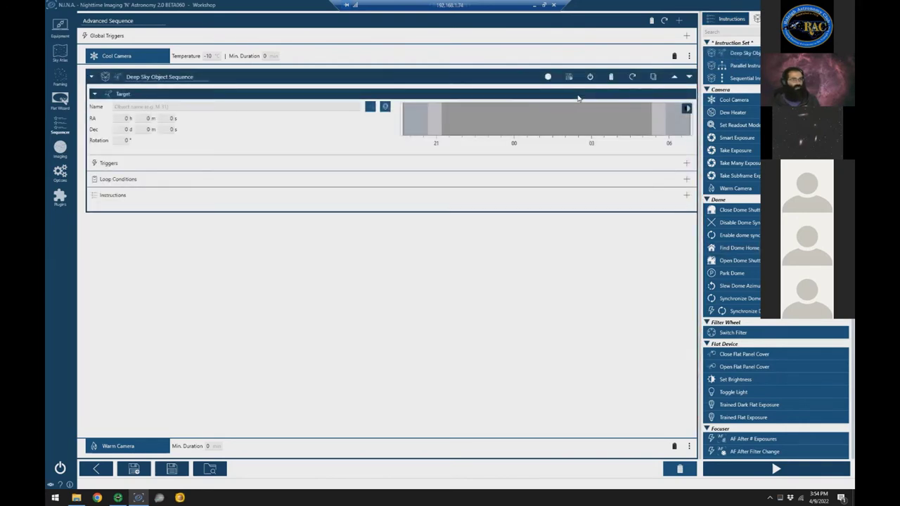
Assign the saved Beehive Cluster target to the Deep Sky Object Sequence.
left_click(770, 19)
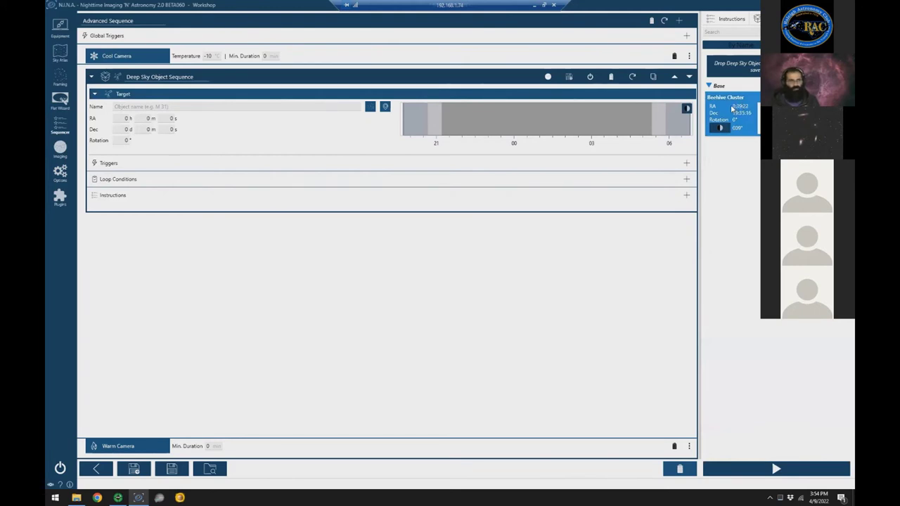
left_click_drag(731, 117, 531, 119)
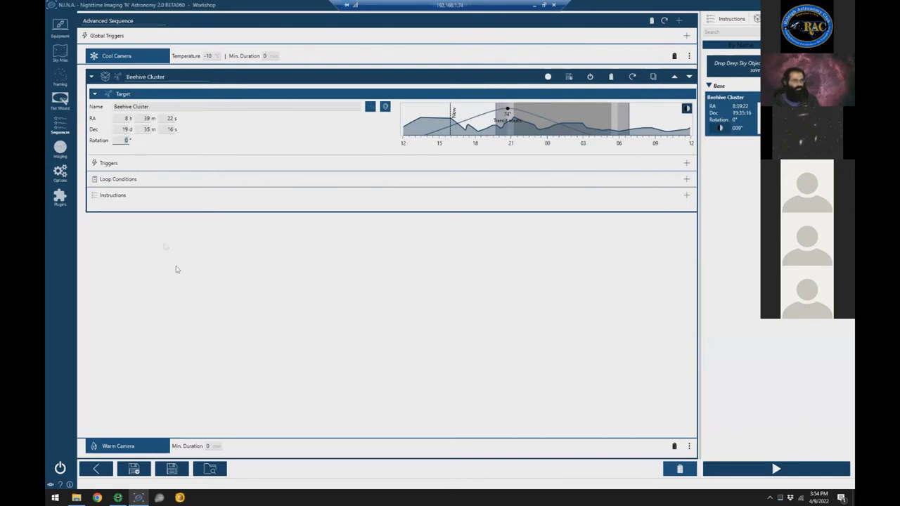
left_click(245, 328)
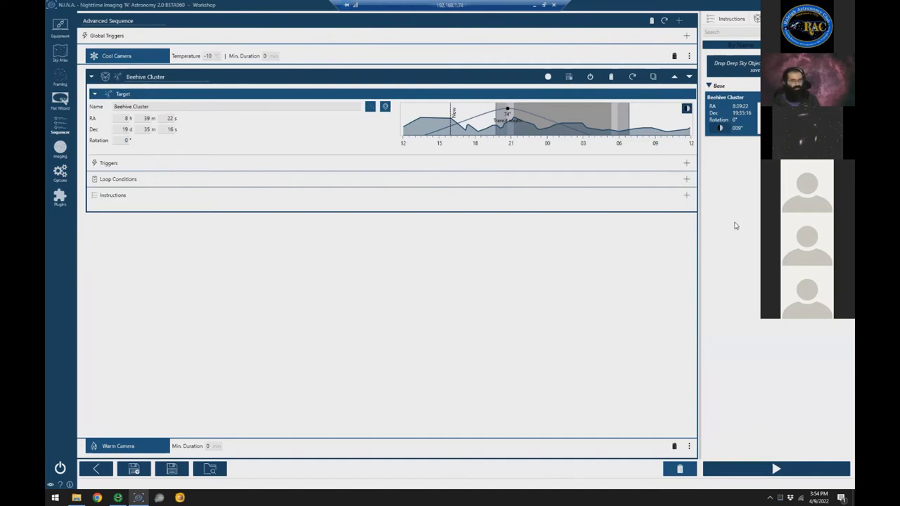
Try adding the saved Beehive Cluster target as a second sequence below the existing one, and remove that added sequence.
left_click_drag(735, 109, 526, 313)
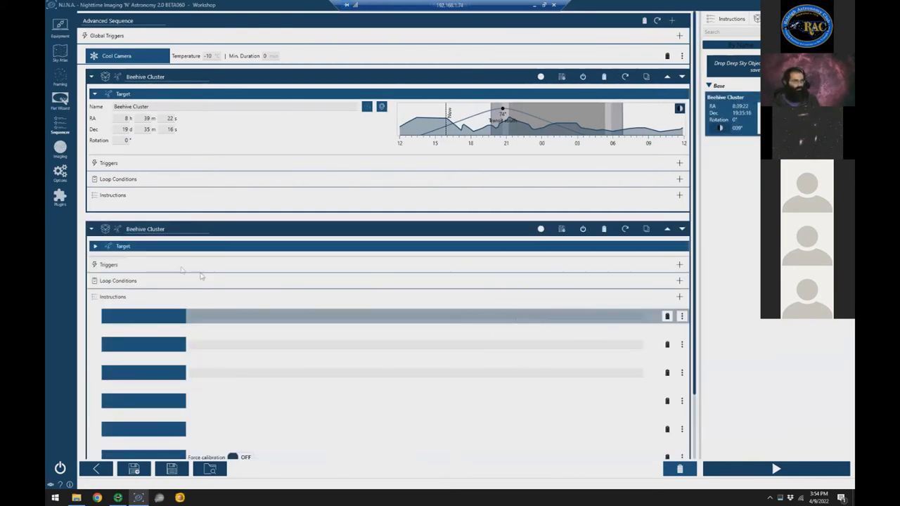
left_click_drag(698, 224, 690, 453)
scroll(248, 227, "up", 10)
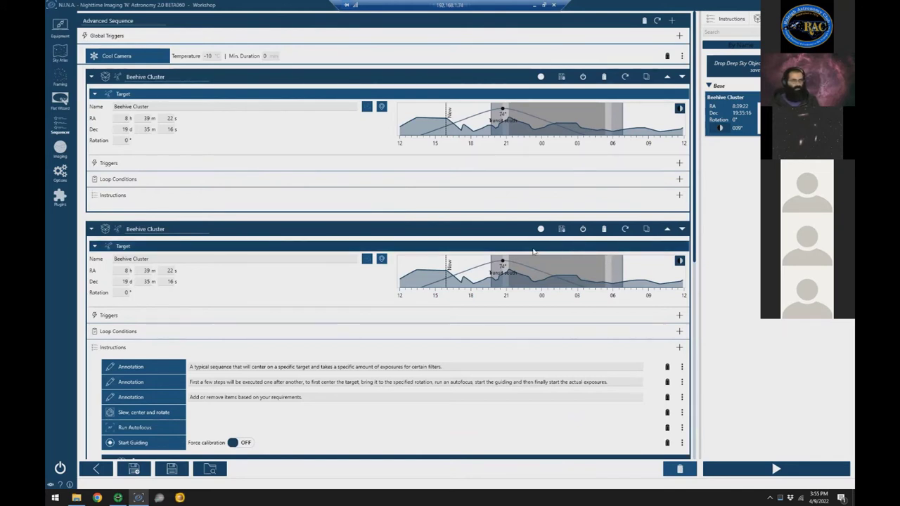
left_click(604, 229)
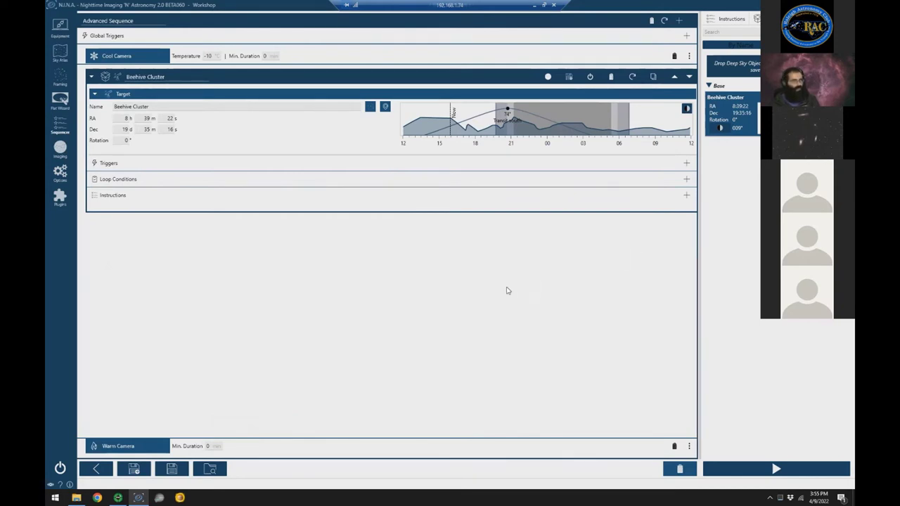
Search the instructions for "sun", add Wait if Sun Altitude to the Beehive Cluster instructions and set its altitude to -18°.
left_click(732, 19)
left_click(730, 31)
type("sun")
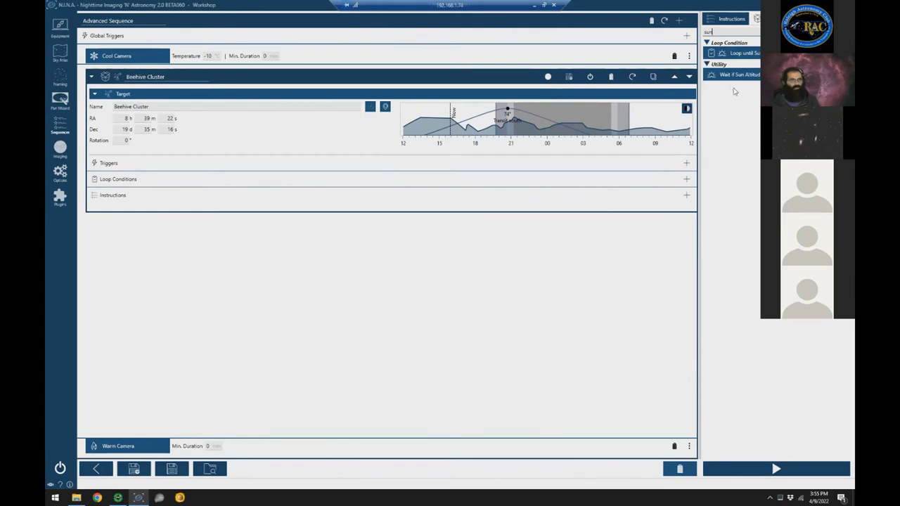
left_click_drag(725, 76, 544, 205)
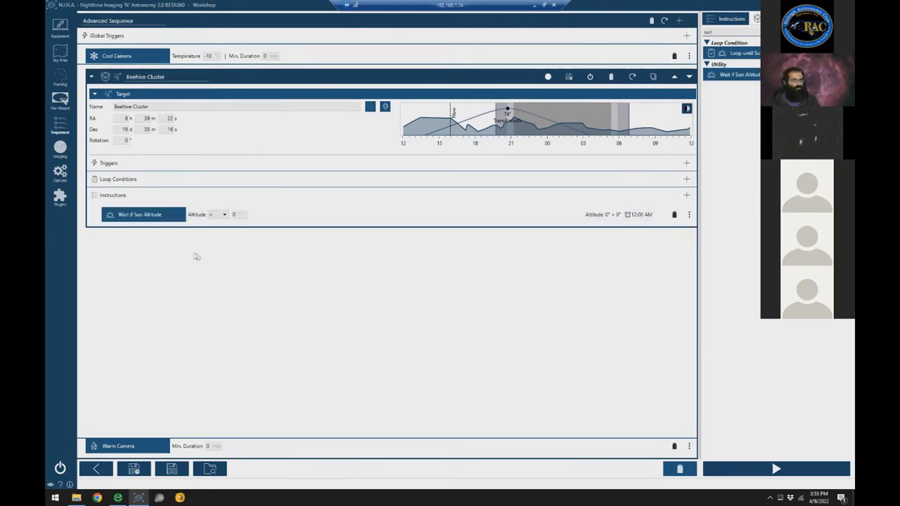
left_click(236, 214)
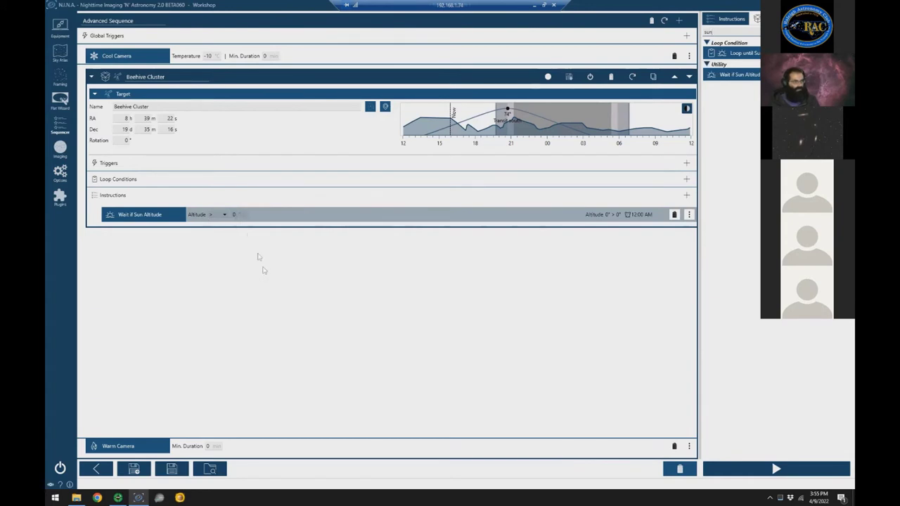
type("-18")
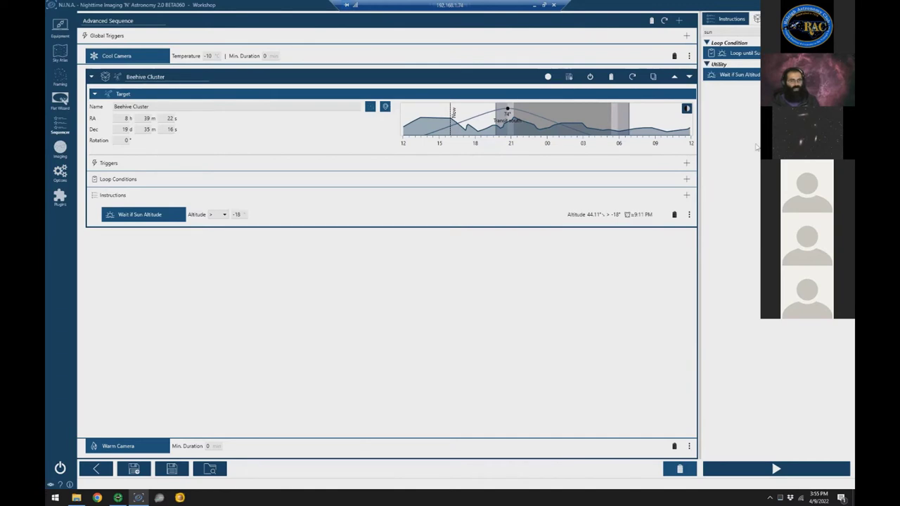
Find Wait for Altitude with "wait" and Set Tracking with "trac", and add both after the Wait if Sun Altitude instruction.
double_click(735, 32)
type("wait")
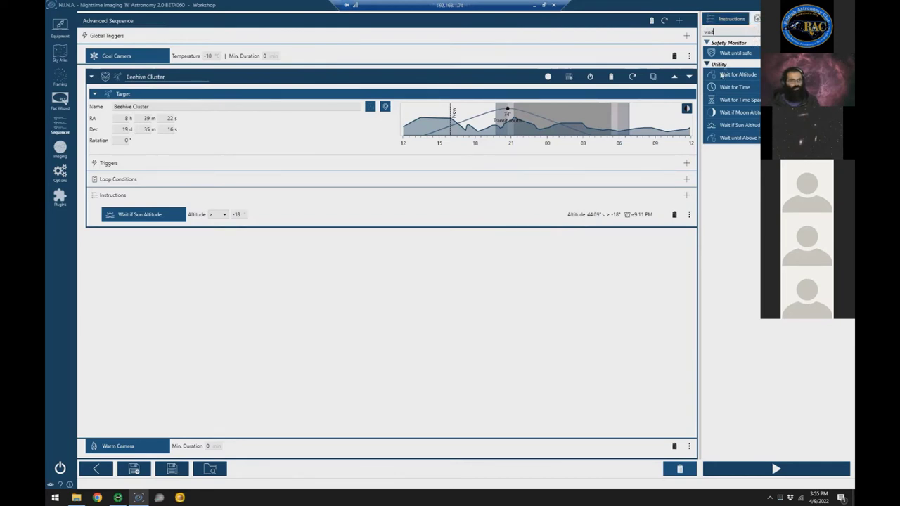
left_click_drag(732, 75, 191, 232)
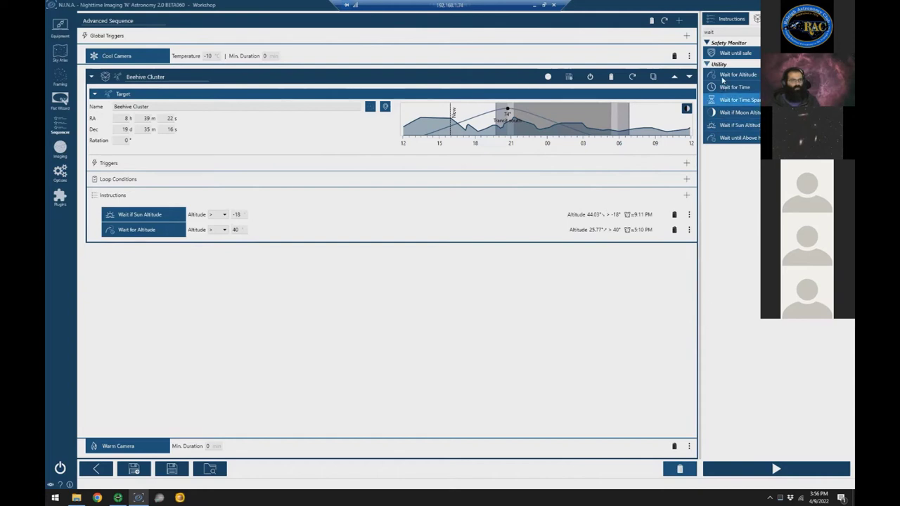
key("ctrl+a")
type("trac")
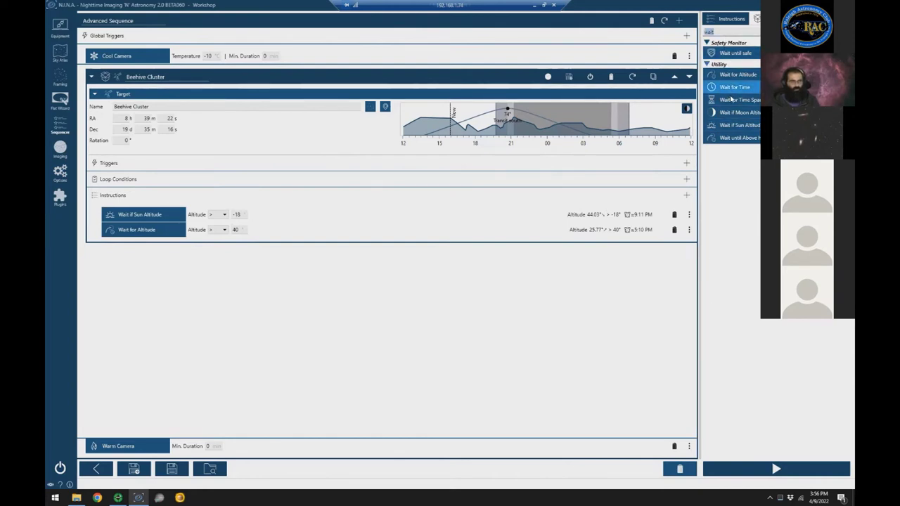
left_click_drag(725, 59, 168, 242)
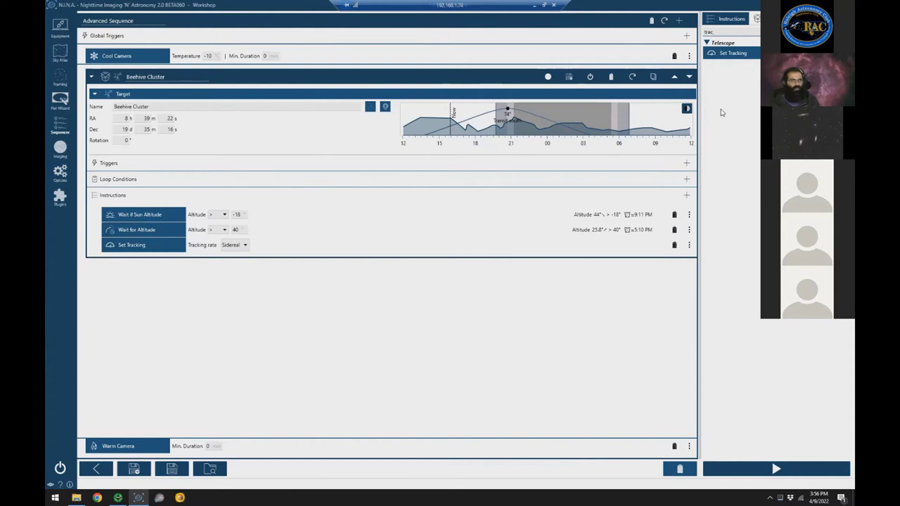
Find Run Autofocus with "auto" and Slew, center and rotate with "slew", and add both after Set Tracking.
double_click(733, 30)
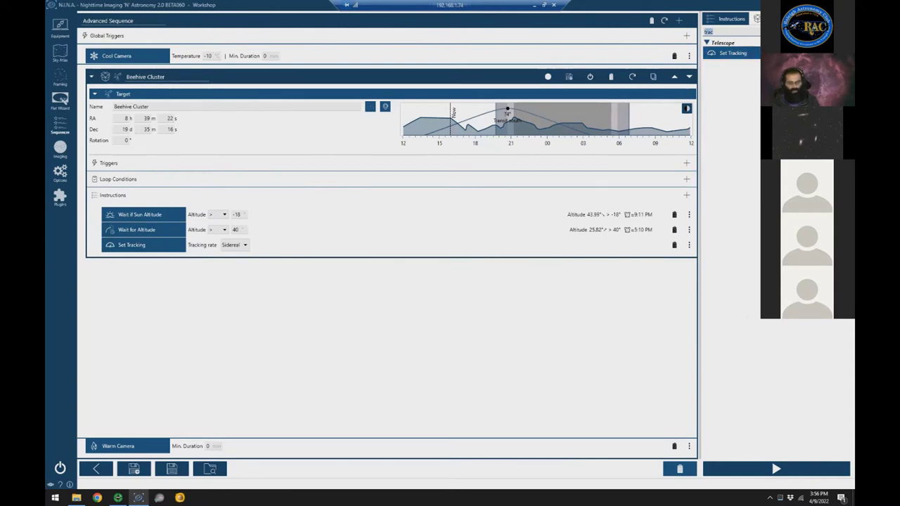
type("auto")
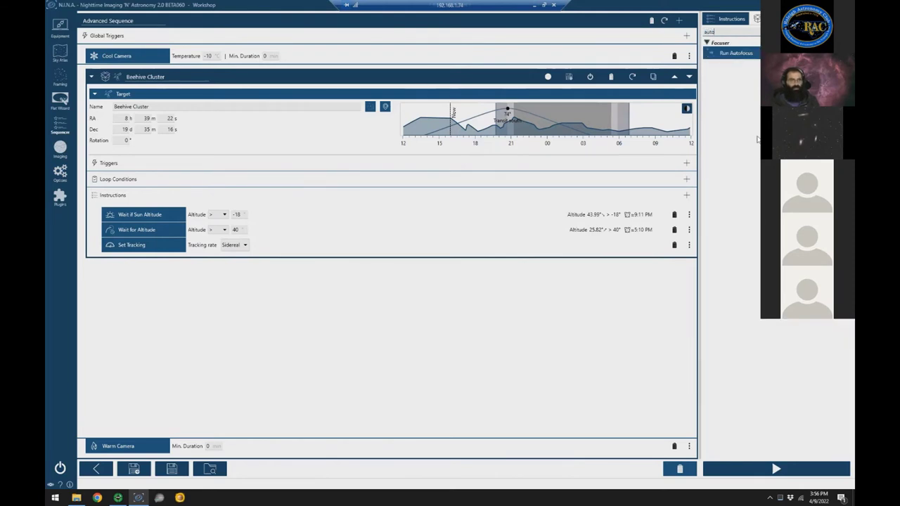
left_click_drag(735, 53, 142, 259)
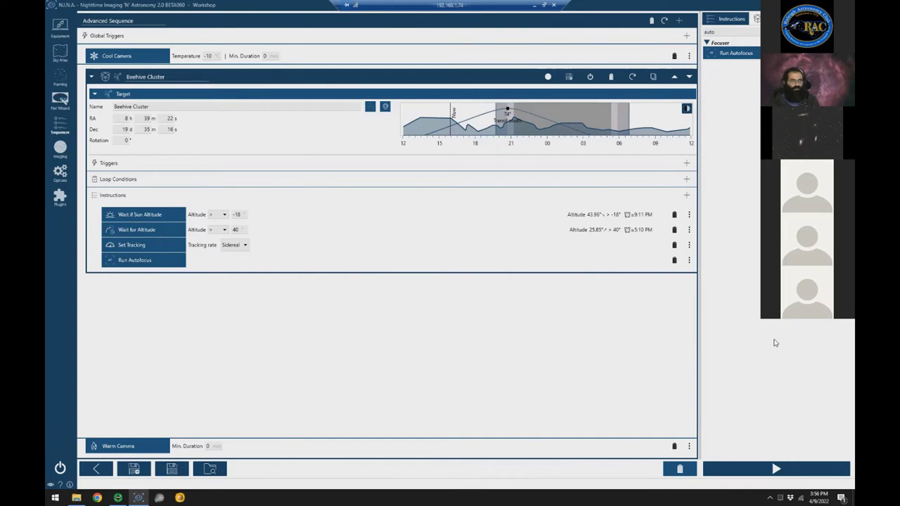
double_click(730, 35)
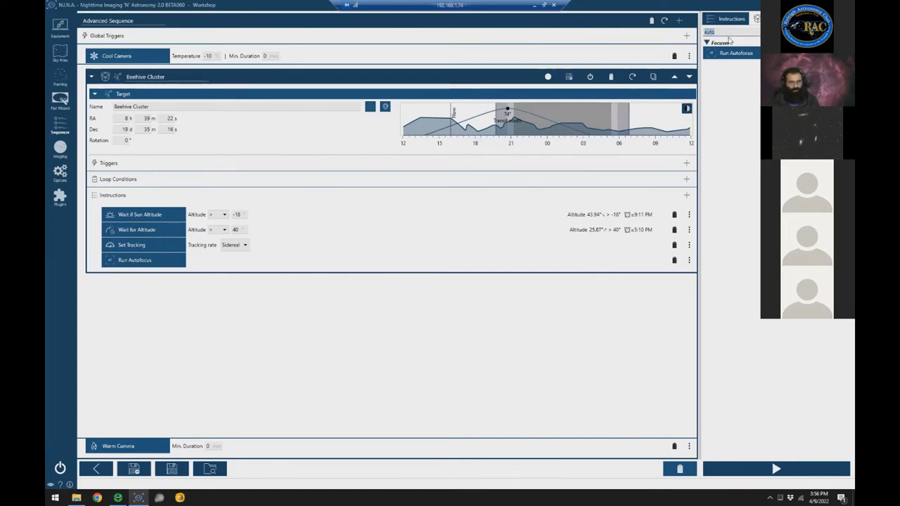
type("slew")
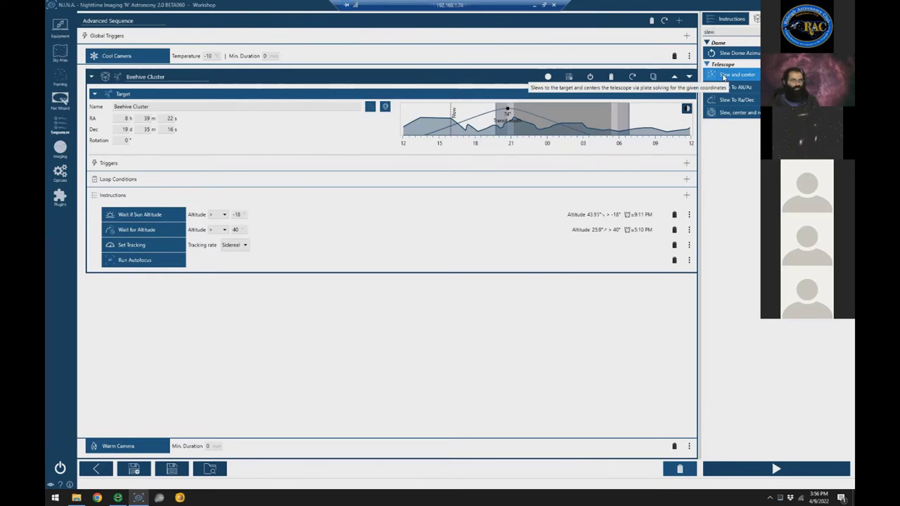
left_click_drag(724, 112, 195, 287)
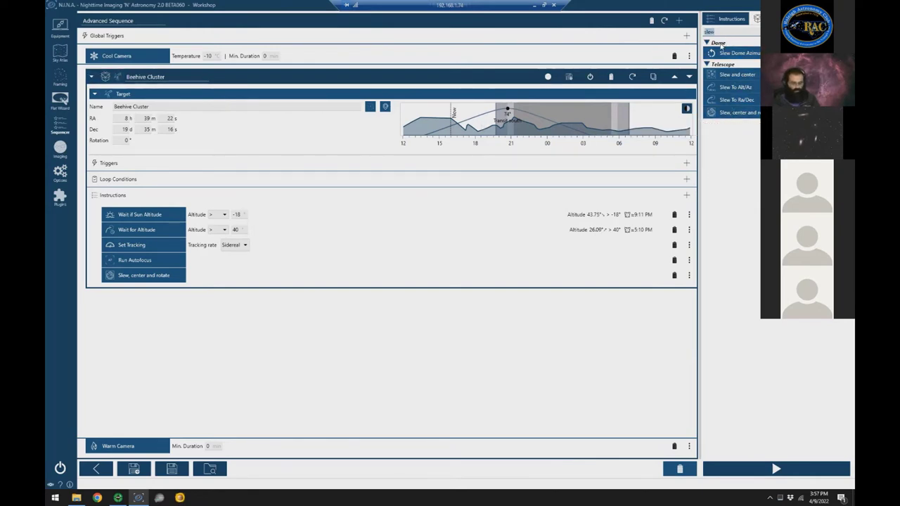
Find Start Guiding by searching for "guid" and add it after the Slew, center and rotate instruction.
key("BackSpace")
key("BackSpace")
key("BackSpace")
key("BackSpace")
type("guide")
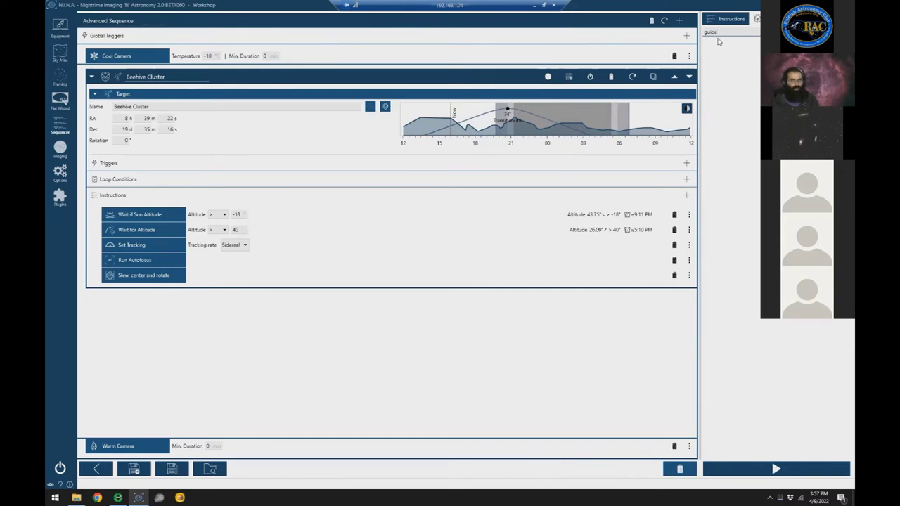
key("BackSpace")
left_click_drag(724, 65, 176, 295)
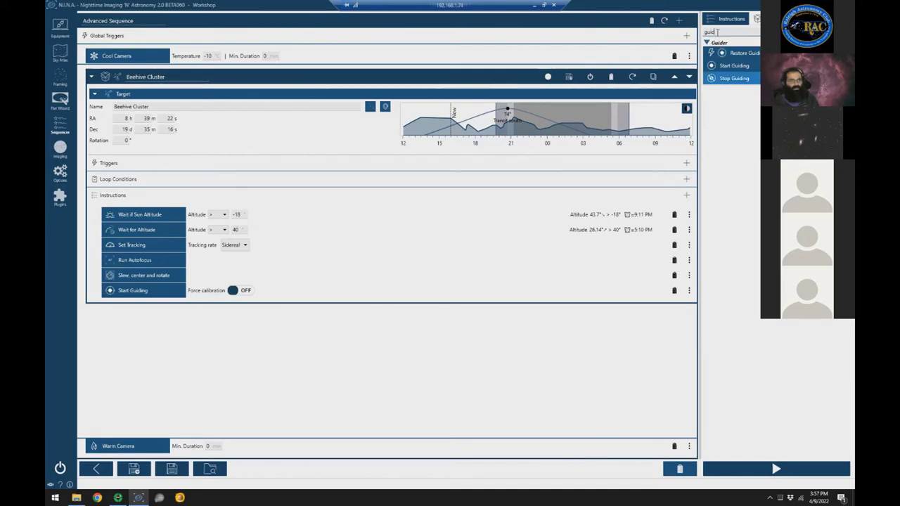
Clear the instruction search and add a Sequential Instruction Set after Start Guiding in the Beehive Cluster sequence.
key("BackSpace")
key("BackSpace")
key("BackSpace")
key("BackSpace")
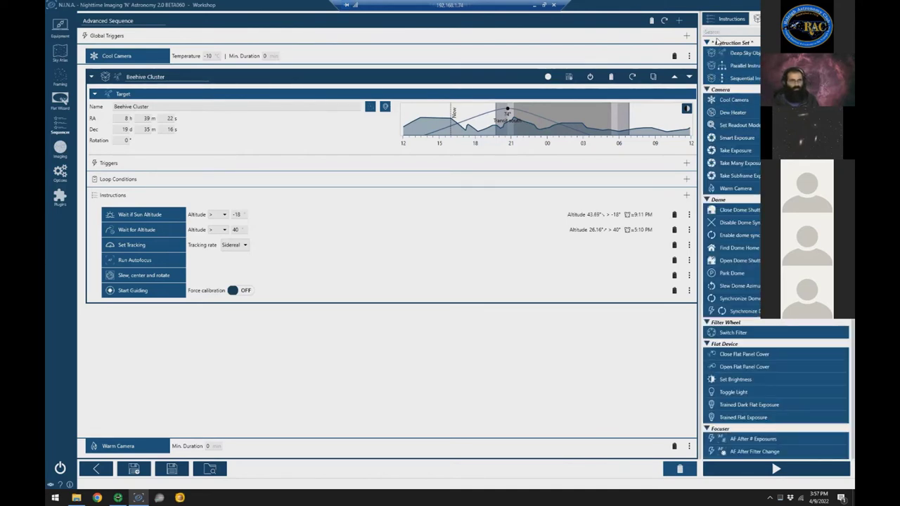
left_click_drag(732, 78, 241, 299)
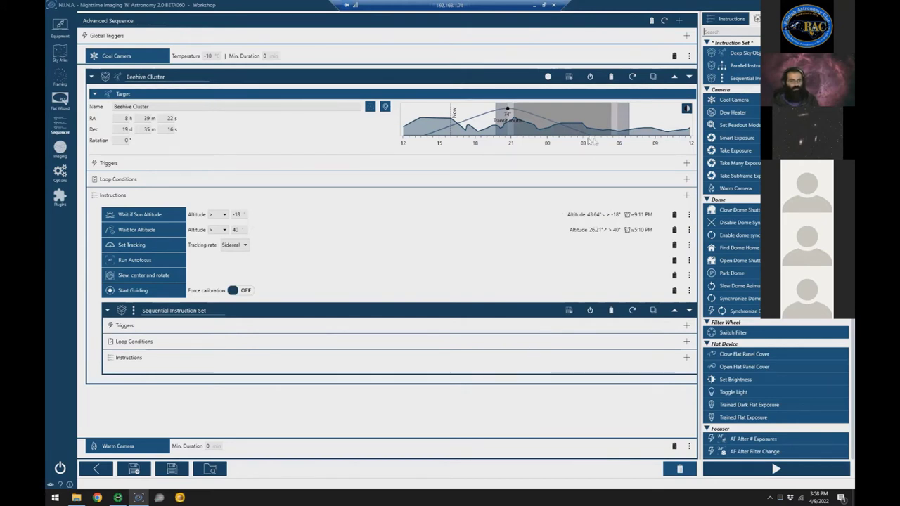
Add Smart Exposure, Take Exposure, Take Many Exposures and Take Subframe Exposure, in that order, to the Sequential Instruction Set's instructions.
mouse_move(723, 150)
left_mouse_down()
mouse_move(513, 207)
mouse_move(215, 327)
mouse_move(198, 361)
left_mouse_up()
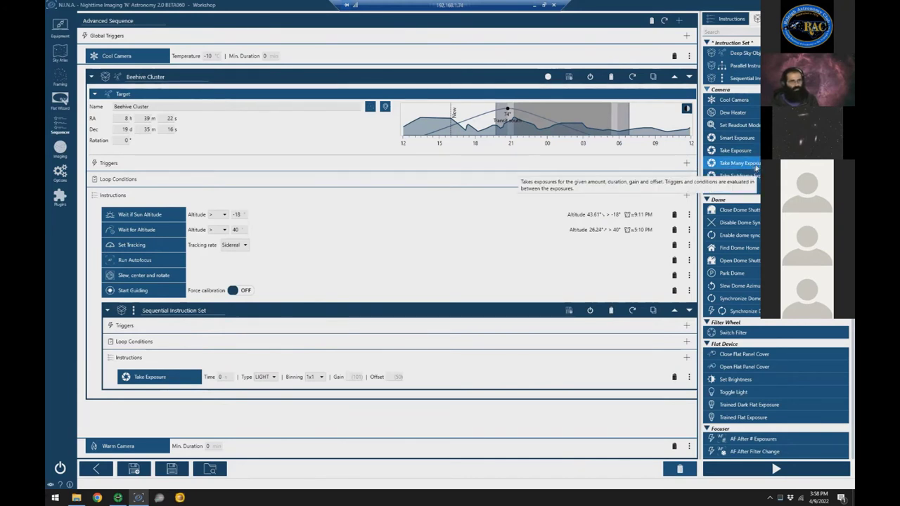
left_click_drag(756, 163, 232, 387)
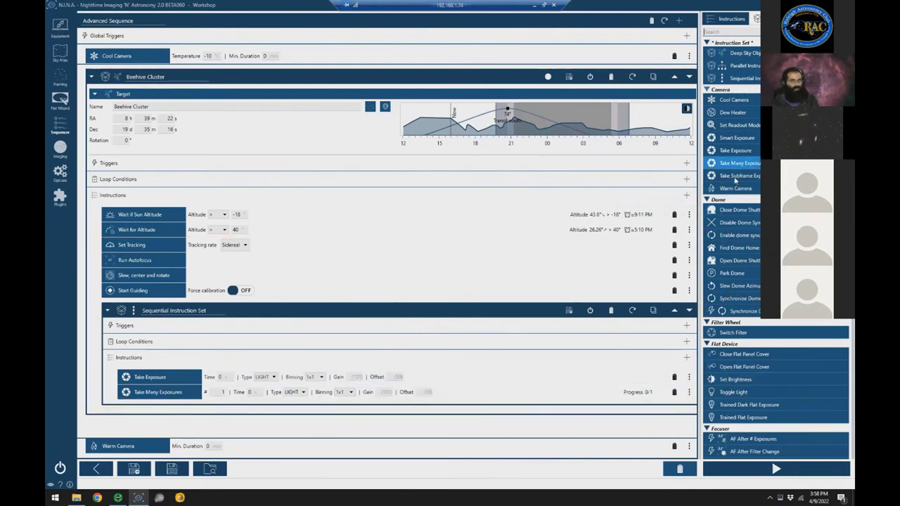
scroll(735, 184, "down", 1)
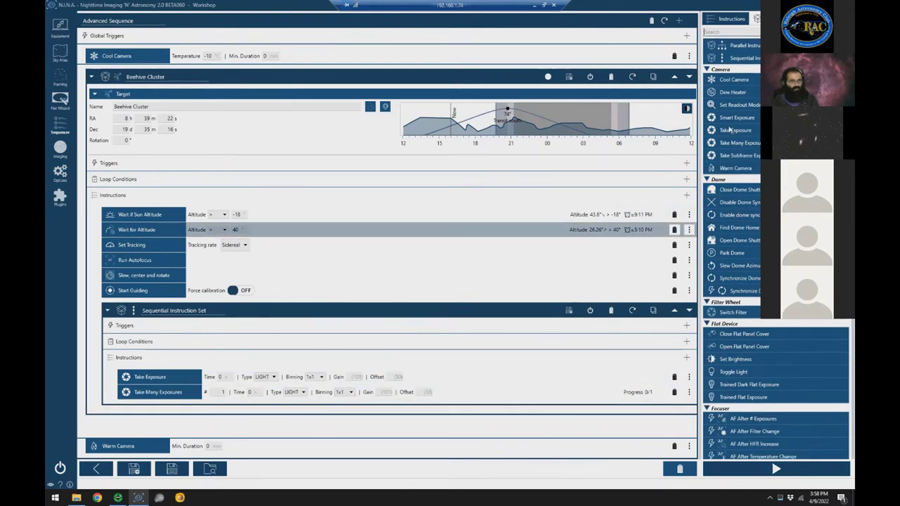
left_click_drag(735, 118, 496, 380)
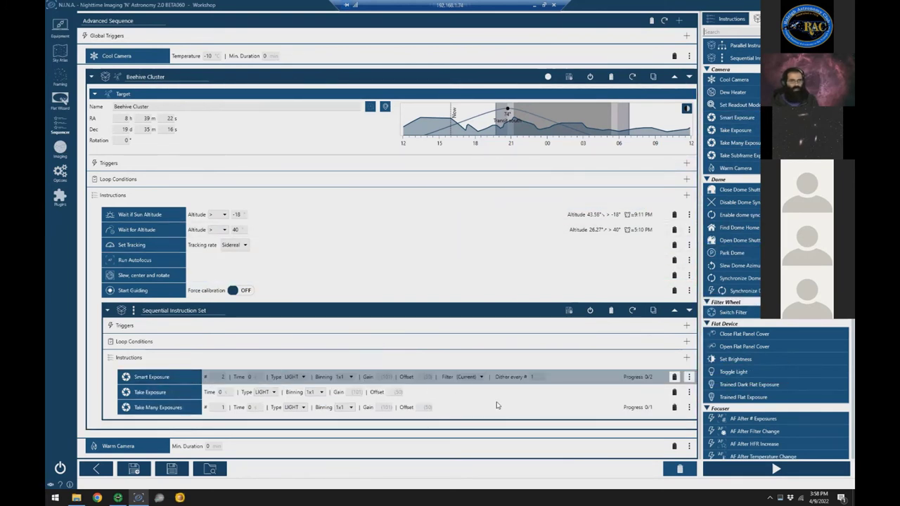
left_click_drag(735, 155, 200, 418)
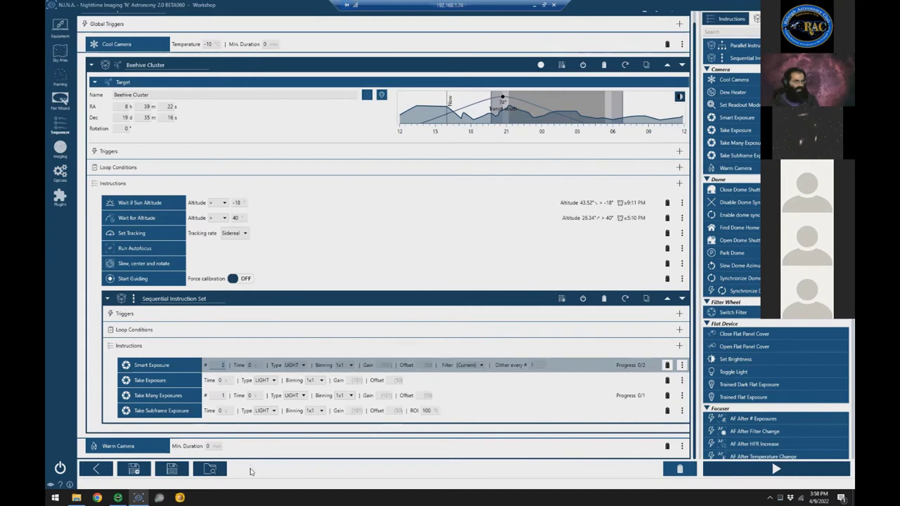
Configure Smart Exposure for 10 exposures of 30 s with the UVIR filter, dithering every 10 exposures.
key("Tab")
type("30")
left_click(384, 365)
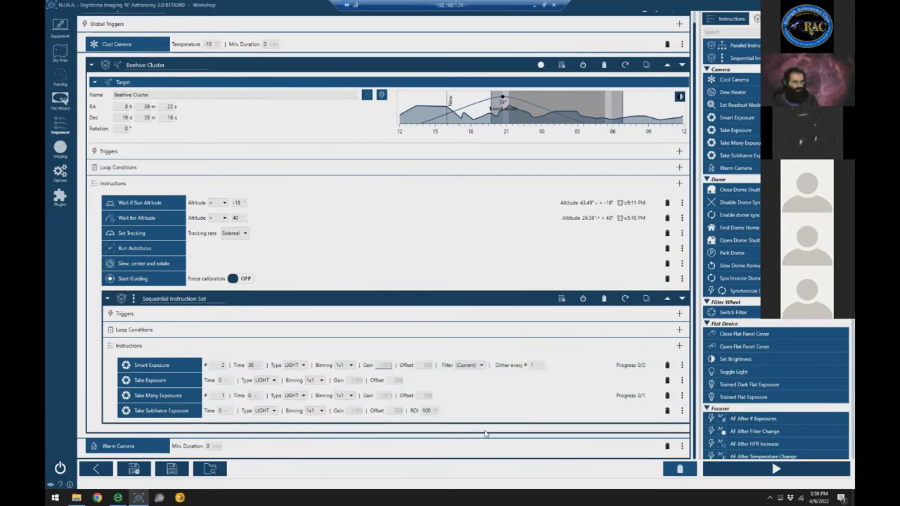
left_click(480, 367)
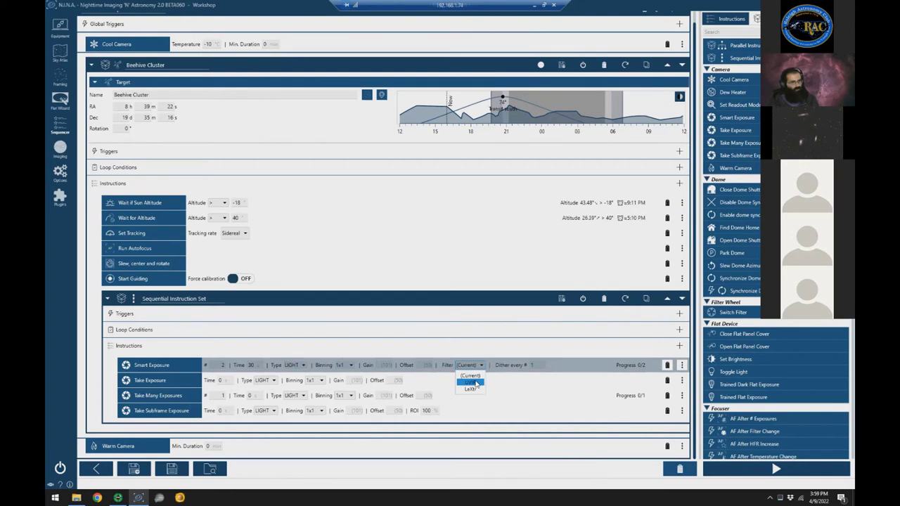
left_click(472, 382)
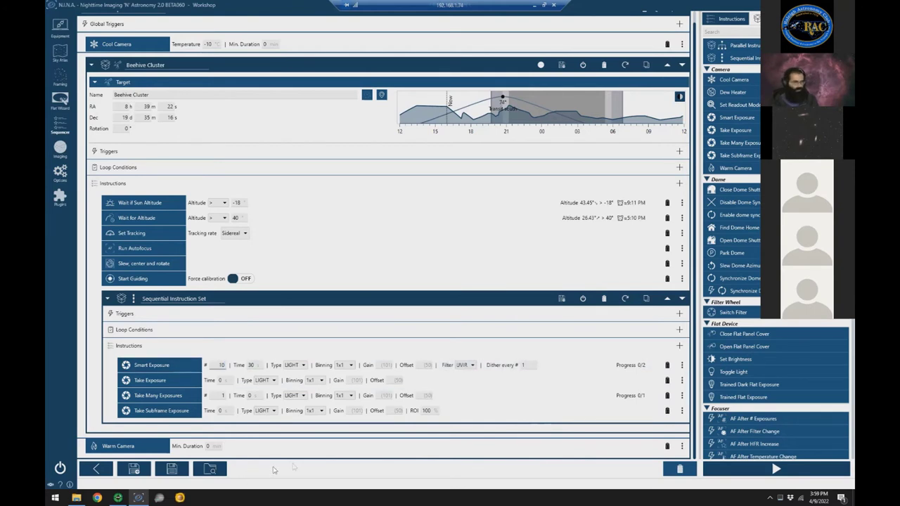
type("0")
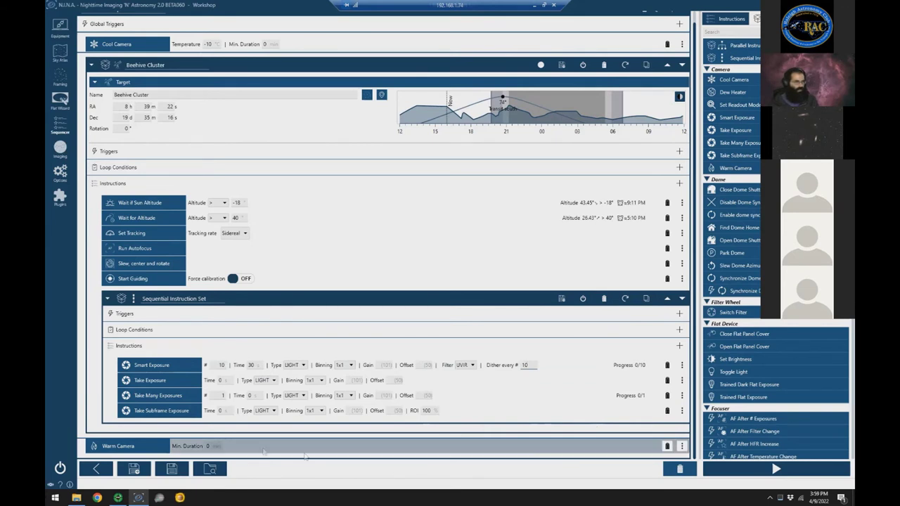
Set the Take Exposure instruction's time to 30 s.
left_click(166, 383)
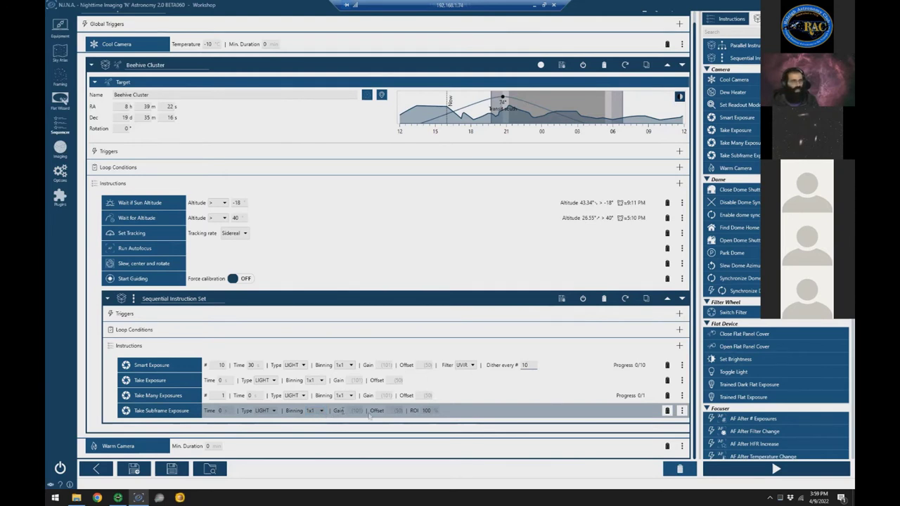
double_click(426, 411)
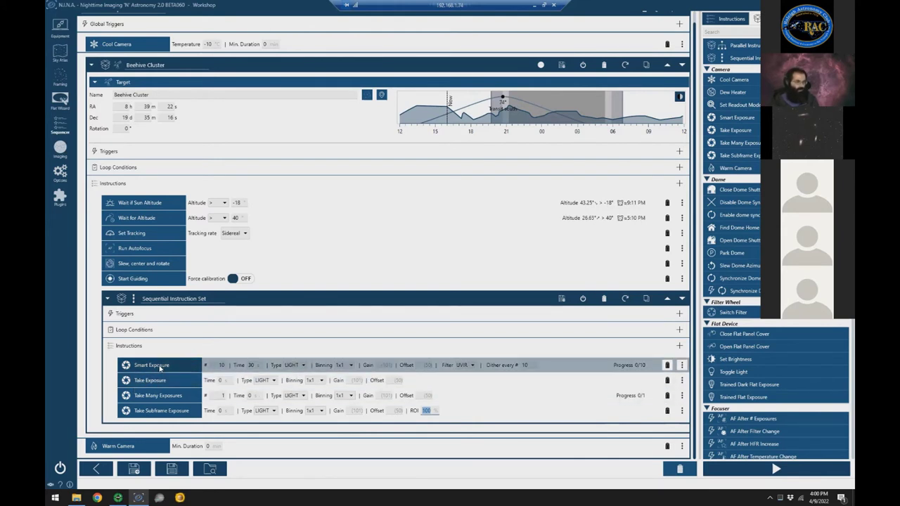
left_click(220, 381)
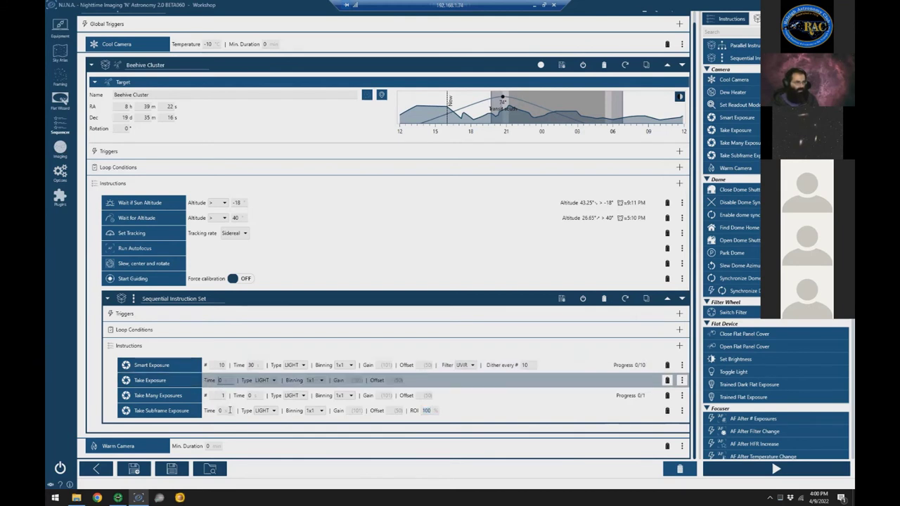
type("30")
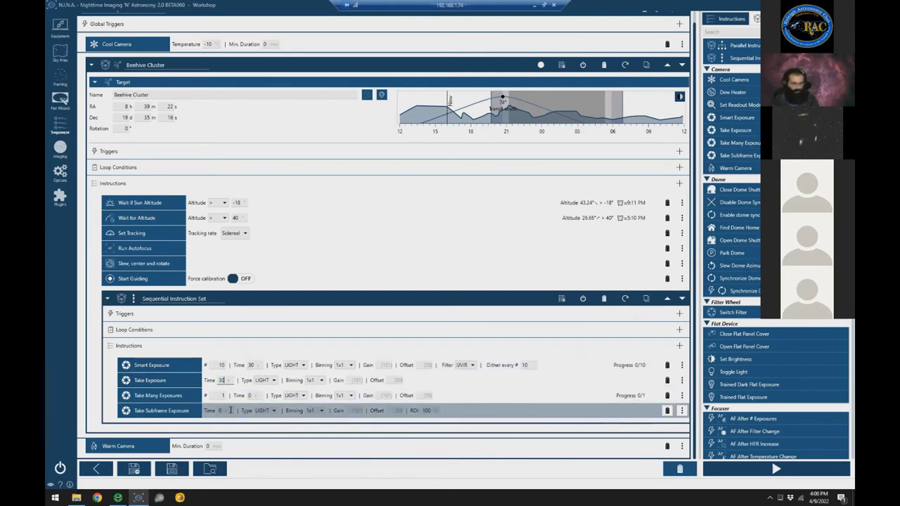
Delete Smart Exposure, Take Many Exposures and Take Subframe Exposure from the Sequential Instruction Set.
left_click(668, 365)
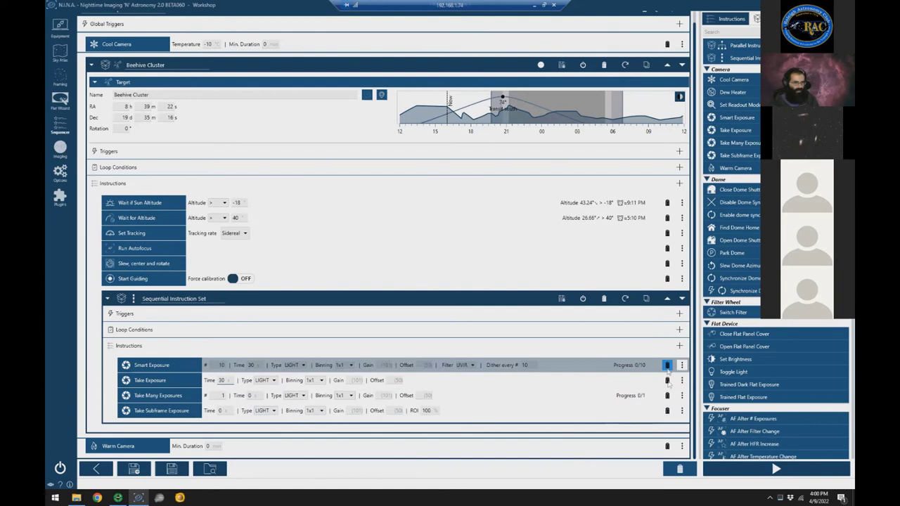
left_click(673, 393)
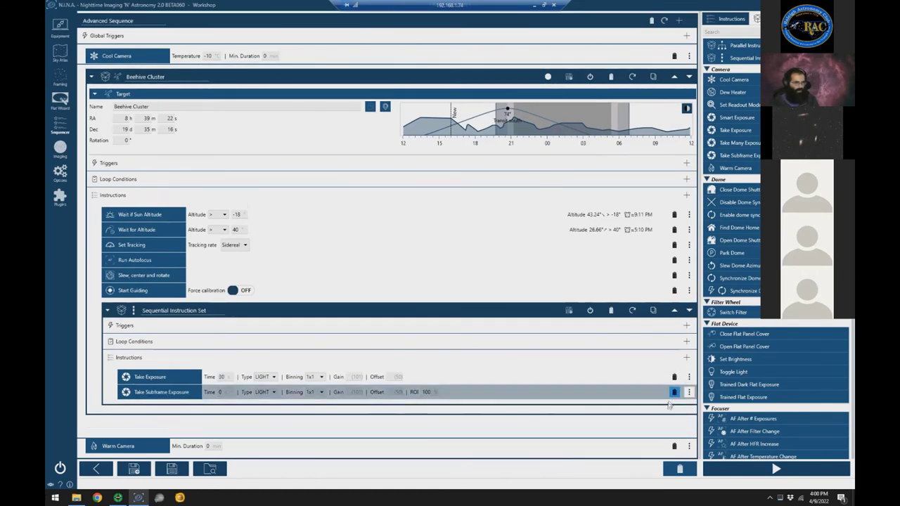
left_click(673, 393)
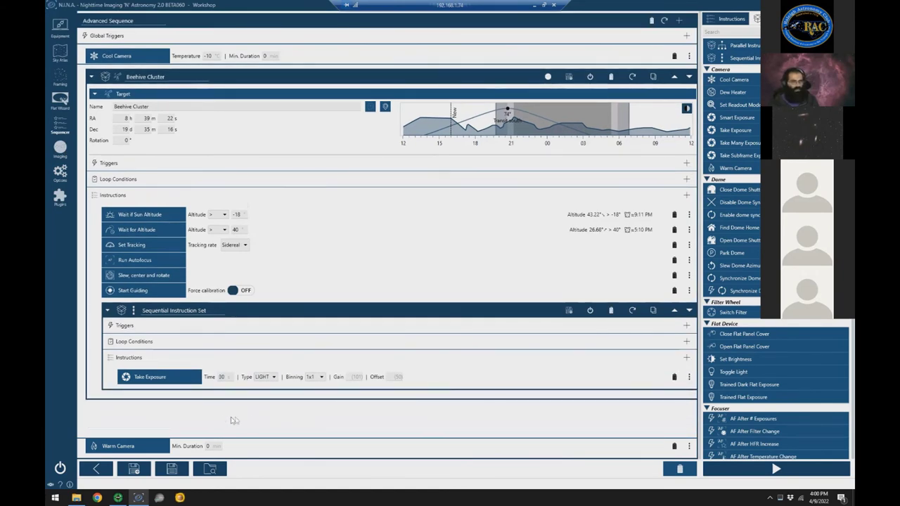
Find the Switch Filter instruction, add it before Take Exposure in the Sequential Instruction Set and set its filter to UVIR.
left_click(744, 31)
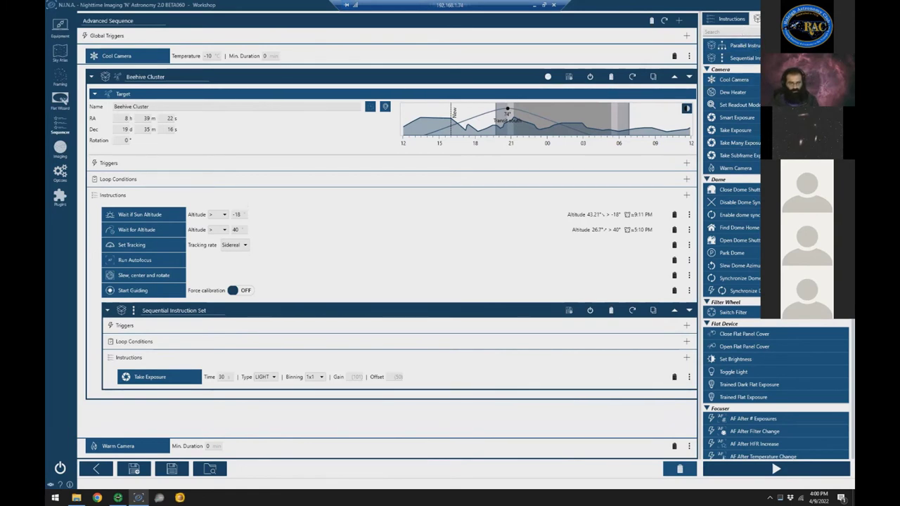
type("filter")
mouse_move(747, 55)
left_mouse_down()
mouse_move(536, 195)
mouse_move(195, 336)
mouse_move(170, 370)
left_mouse_up()
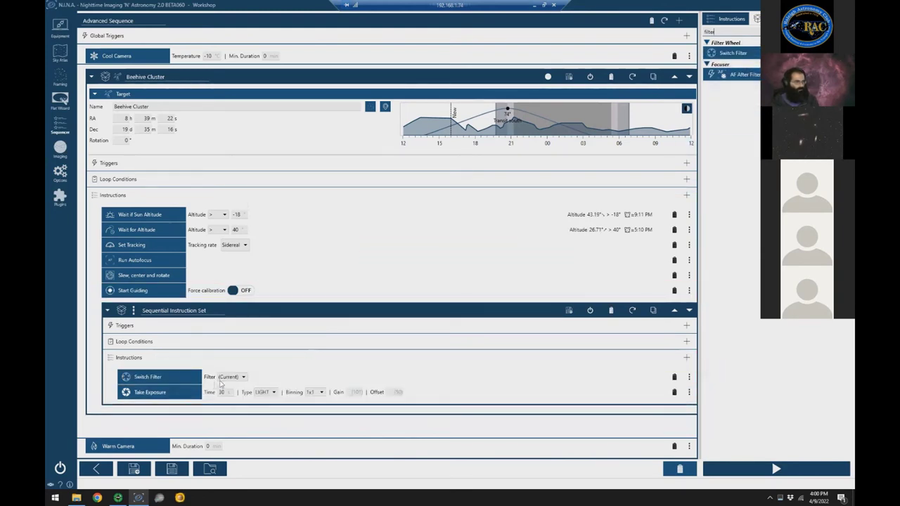
left_click(230, 377)
left_click(231, 394)
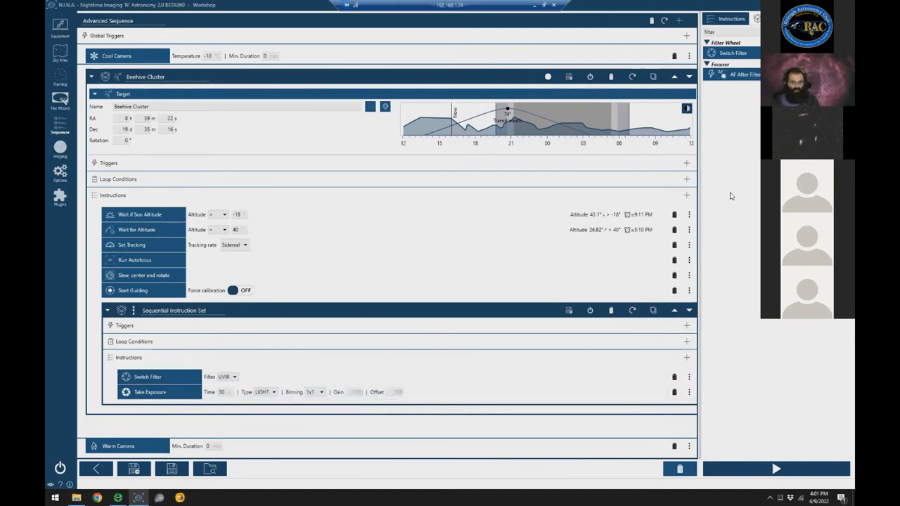
Search the instructions for dither and add a Dither after Exposures trigger set to 10 exposures to the Sequential Instruction Set.
left_click(747, 31)
type("dither")
key("BackSpace")
key("BackSpace")
key("BackSpace")
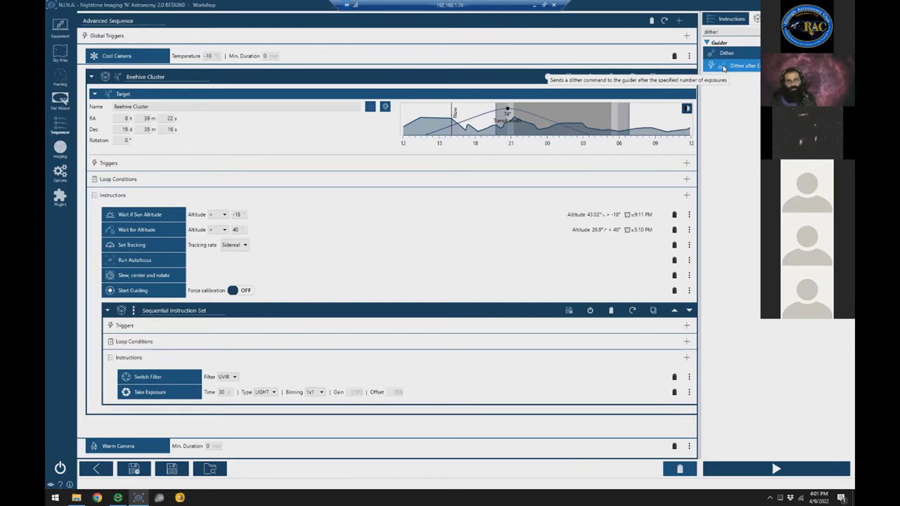
left_click_drag(723, 67, 276, 328)
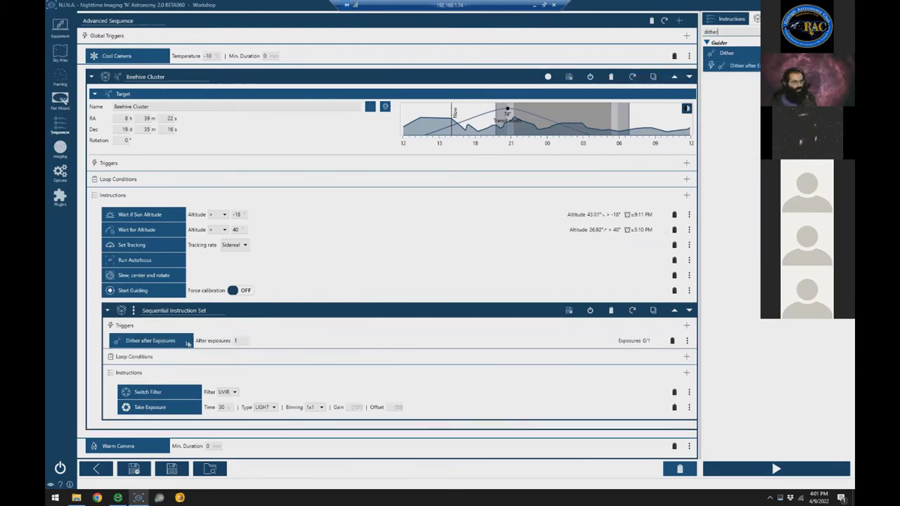
left_click(238, 341)
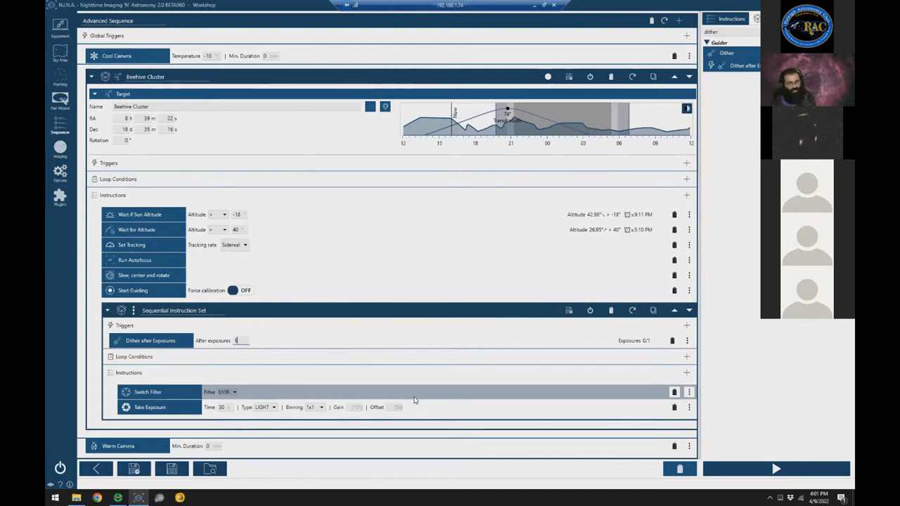
type("0")
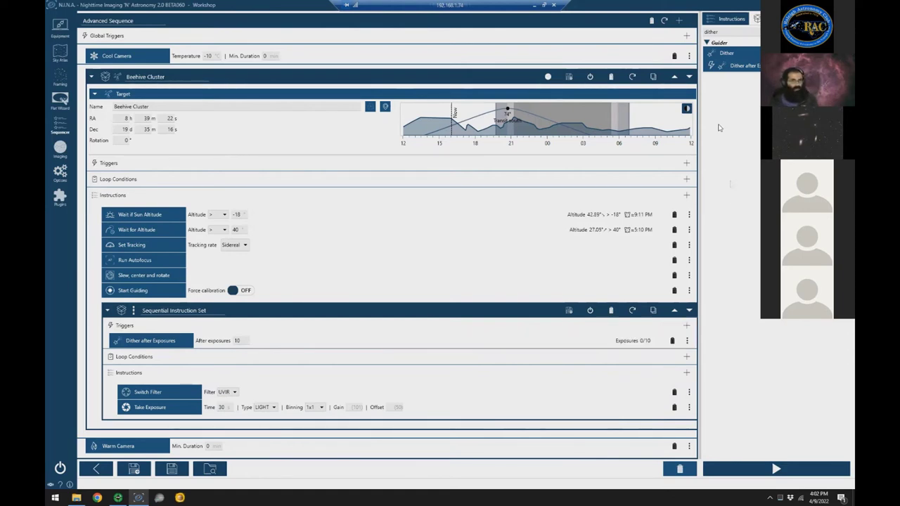
Add an AF After Temperature Change trigger to the Sequential Instruction Set with an amount of 0.8 °C.
double_click(730, 31)
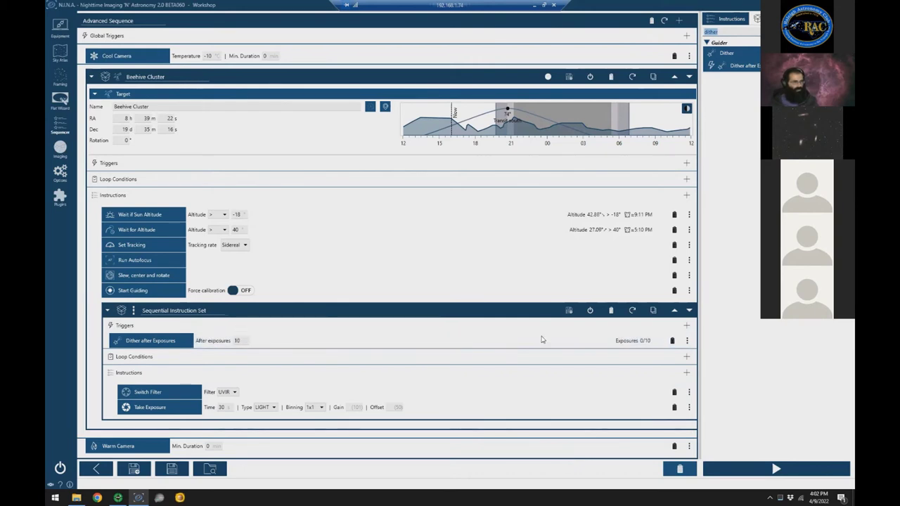
left_click(687, 326)
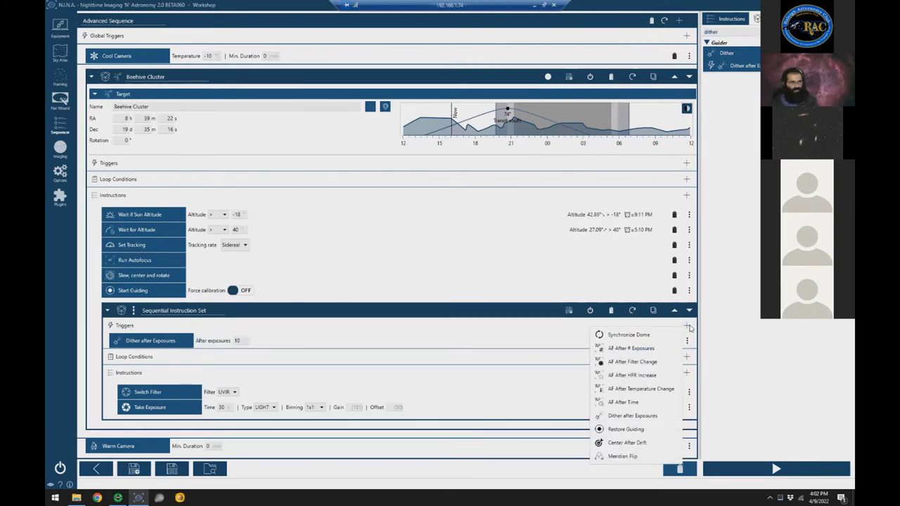
left_click(662, 394)
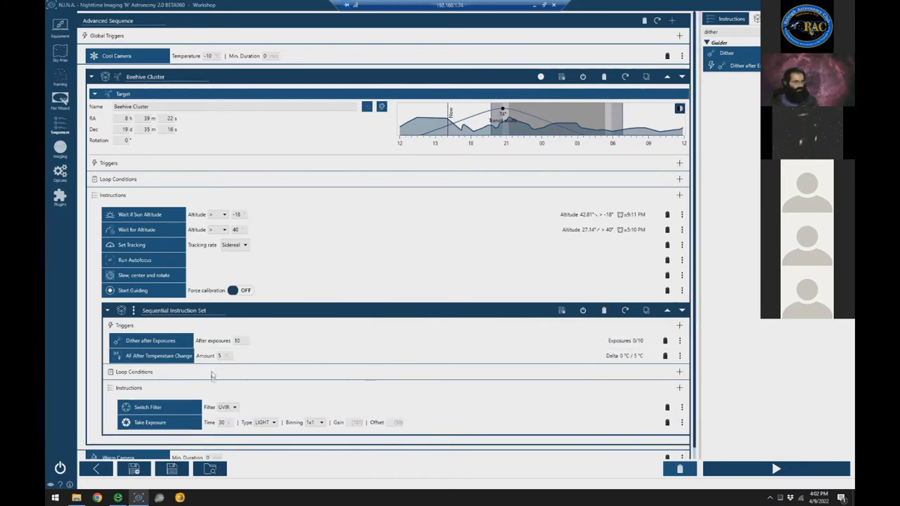
double_click(221, 356)
type("3")
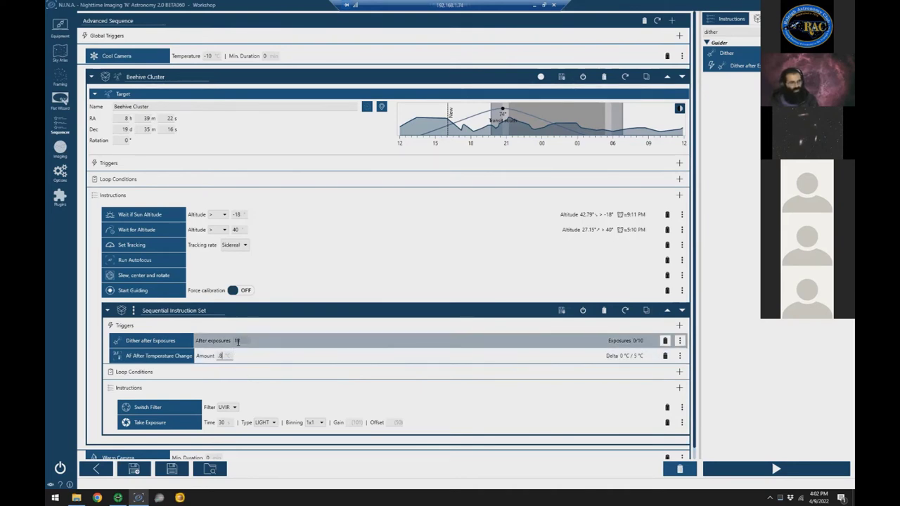
left_click(242, 340)
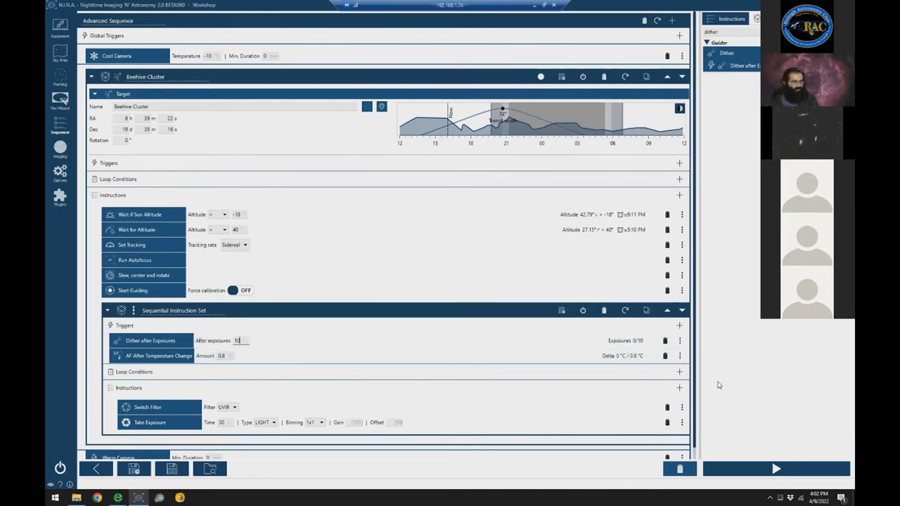
Add an AF After Time trigger to the Sequential Instruction Set with an amount of 90 minutes.
left_click(679, 327)
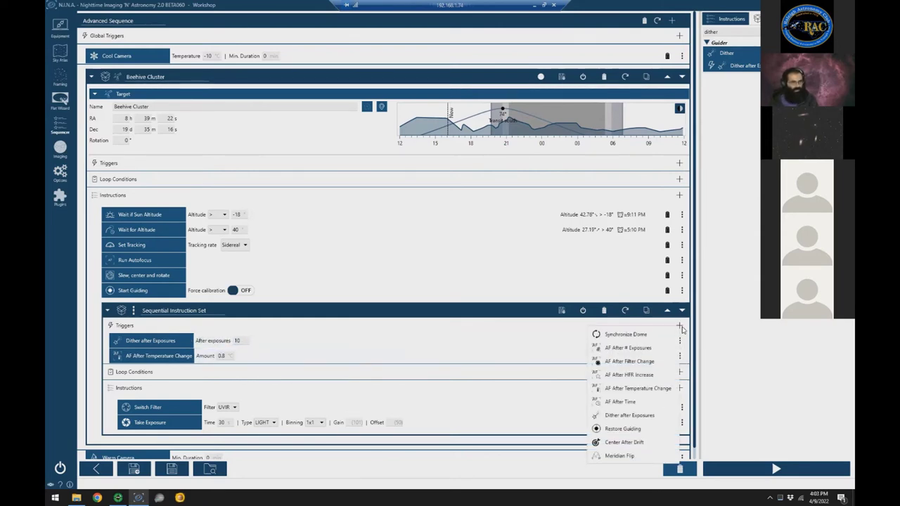
left_click(612, 402)
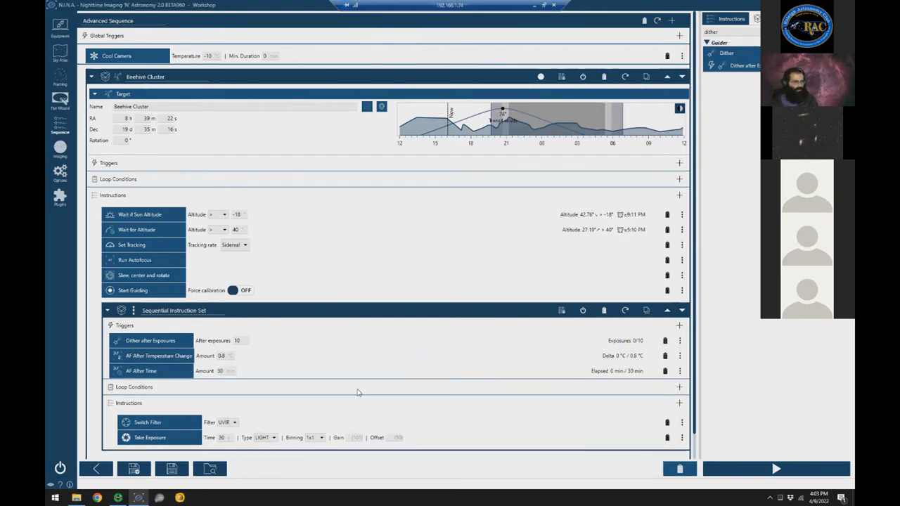
double_click(228, 372)
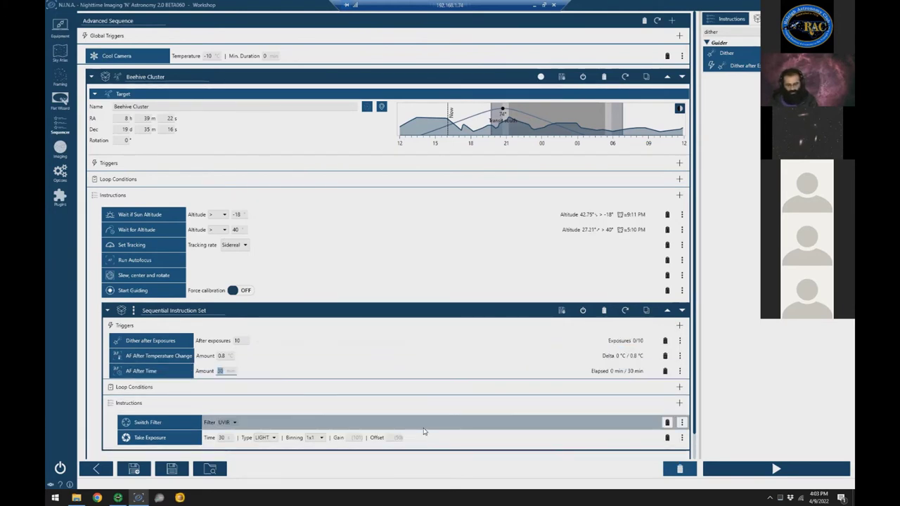
type("90")
left_click(223, 357)
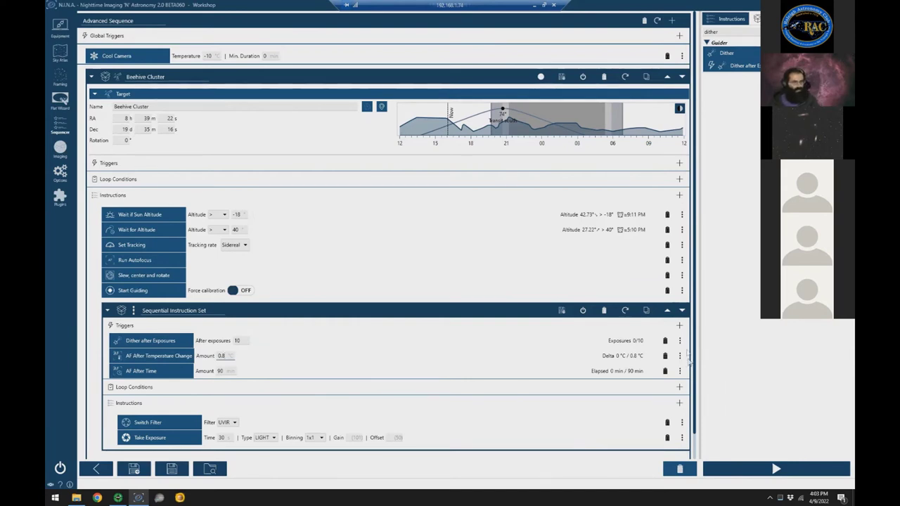
Add Restore Guiding and Meridian Flip triggers to the Sequential Instruction Set.
left_click(679, 327)
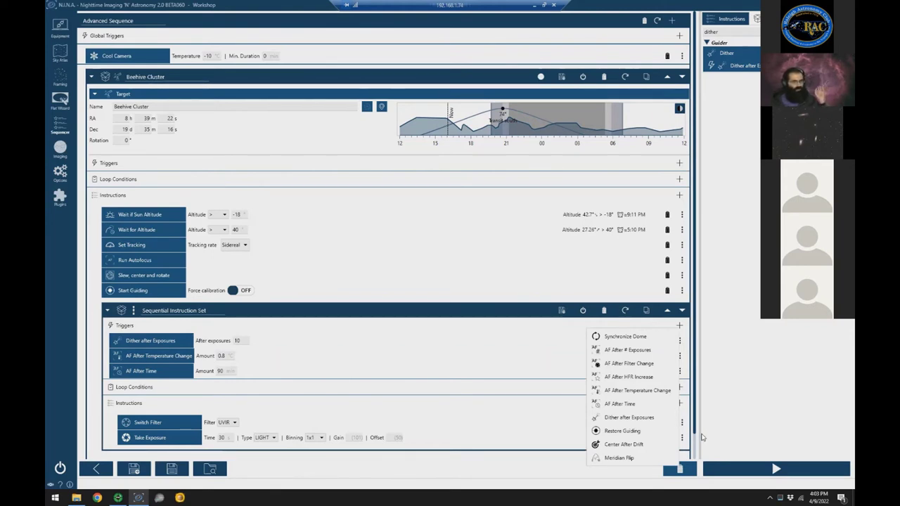
left_click(629, 434)
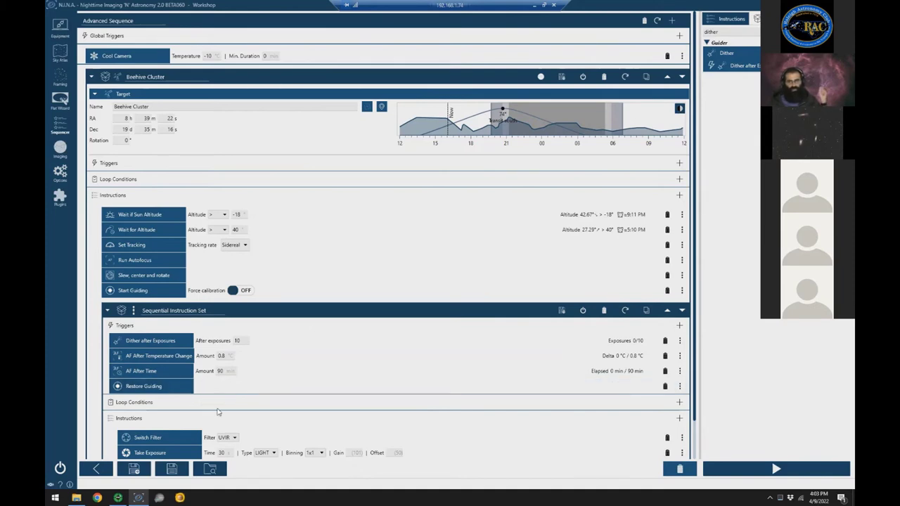
scroll(315, 411, "down", 2)
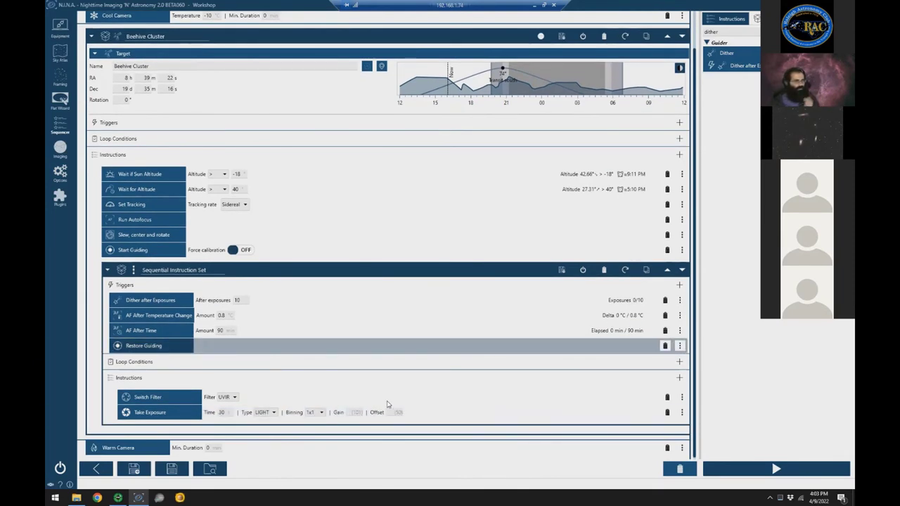
left_click(680, 285)
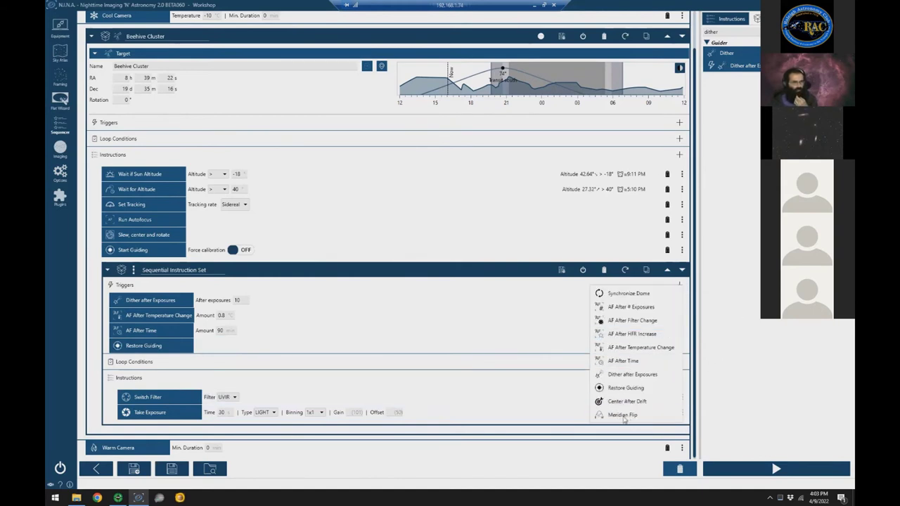
left_click(616, 415)
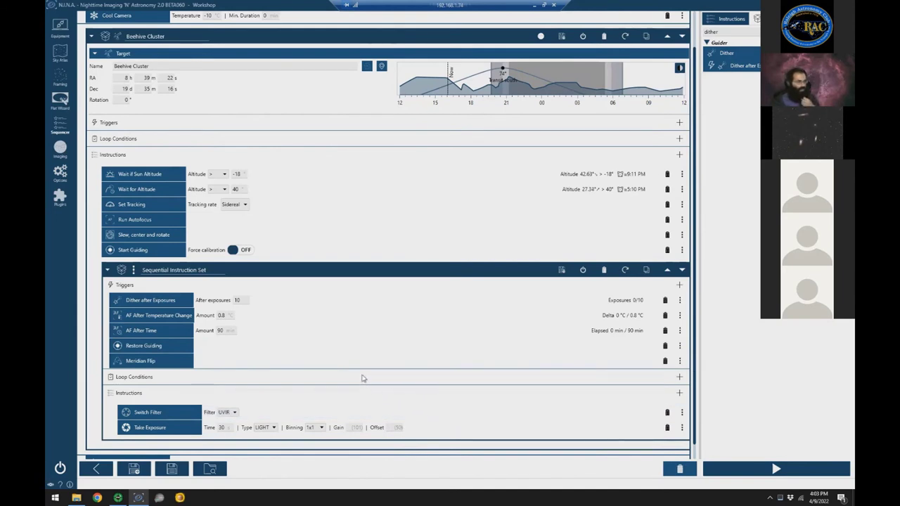
Add a Center After Drift trigger after Meridian Flip in the Sequential Instruction Set.
left_click(680, 286)
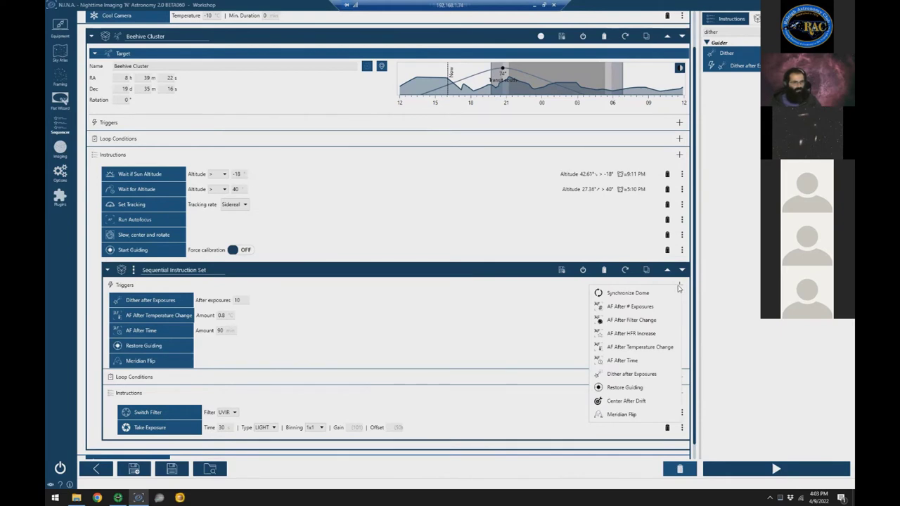
left_click(624, 401)
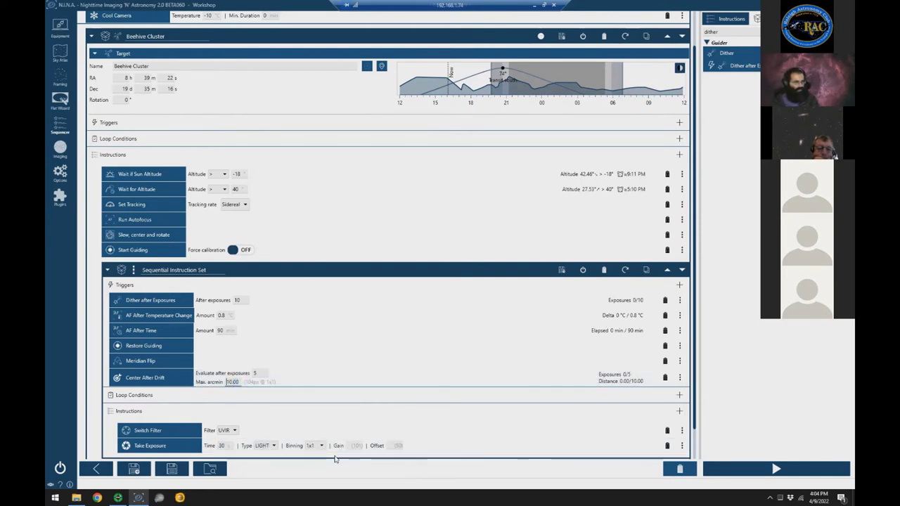
key("ctrl+a")
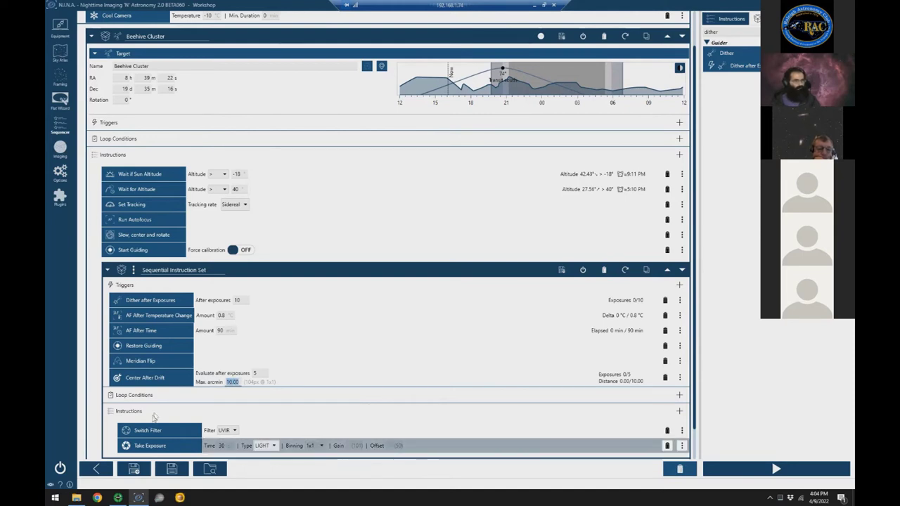
left_click(264, 373)
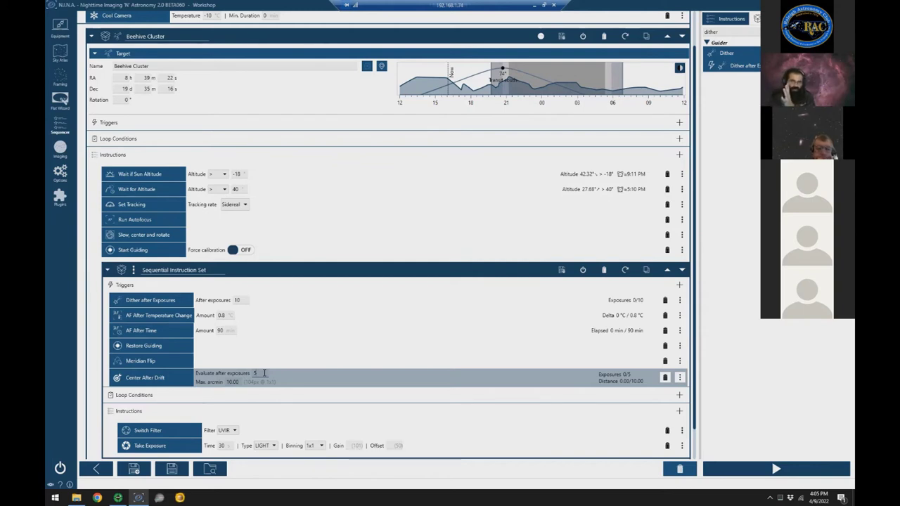
left_click(264, 373)
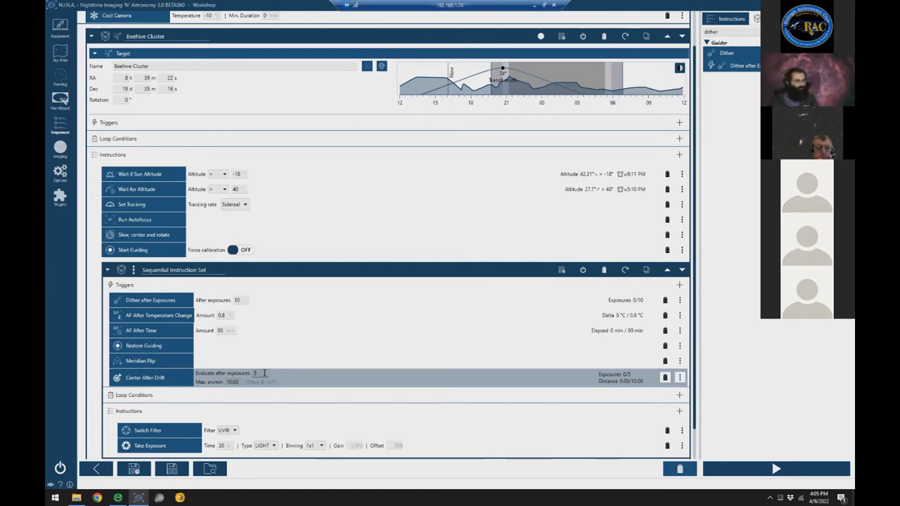
left_click(220, 331)
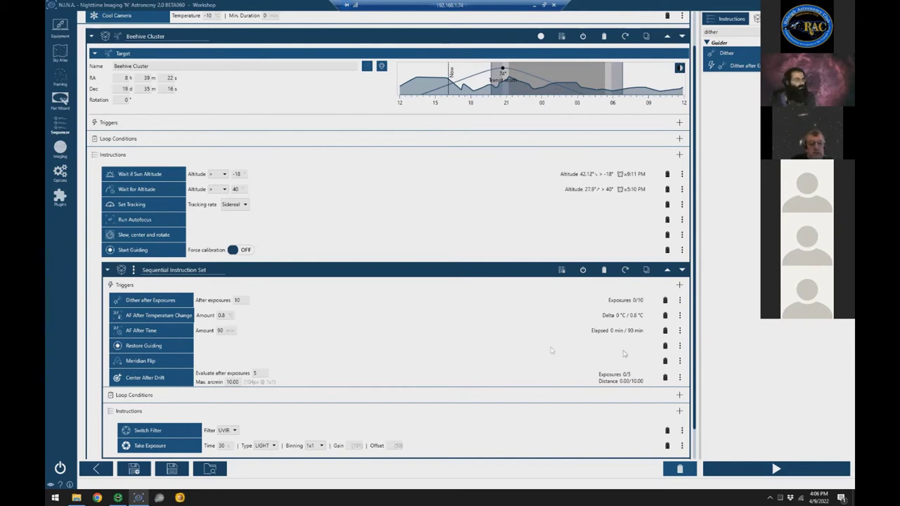
Check the Safety Monitor equipment settings and return to the Beehive Cluster sequence.
left_click(59, 28)
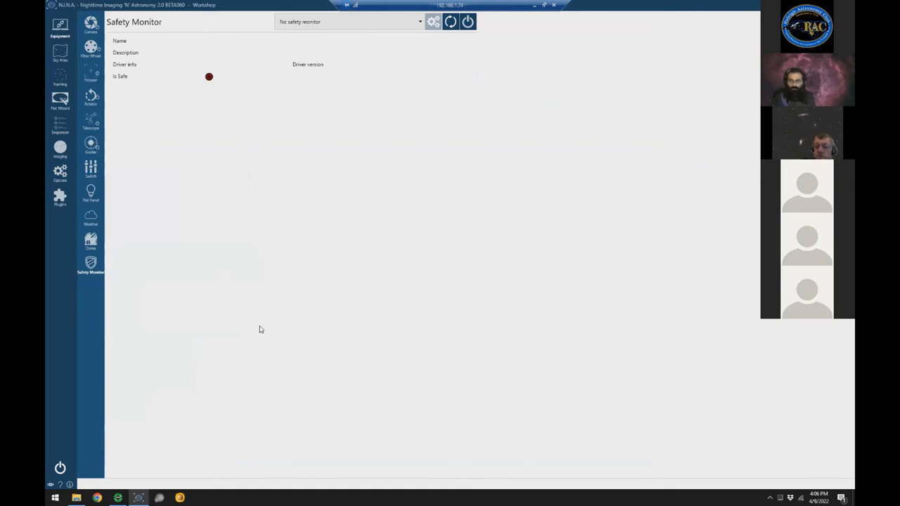
left_click(60, 127)
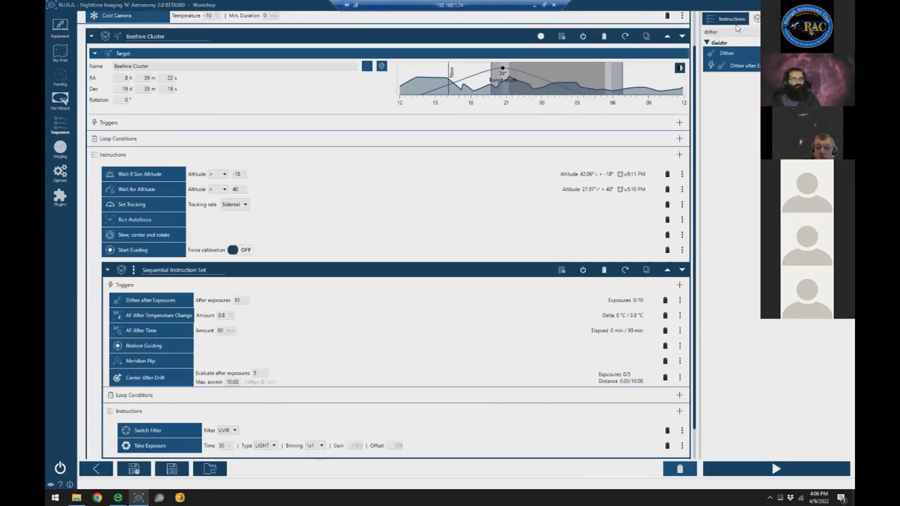
Clear the instruction search and review the available instructions, loop conditions and triggers for the Sequential Instruction Set.
left_click(729, 33)
key("BackSpace")
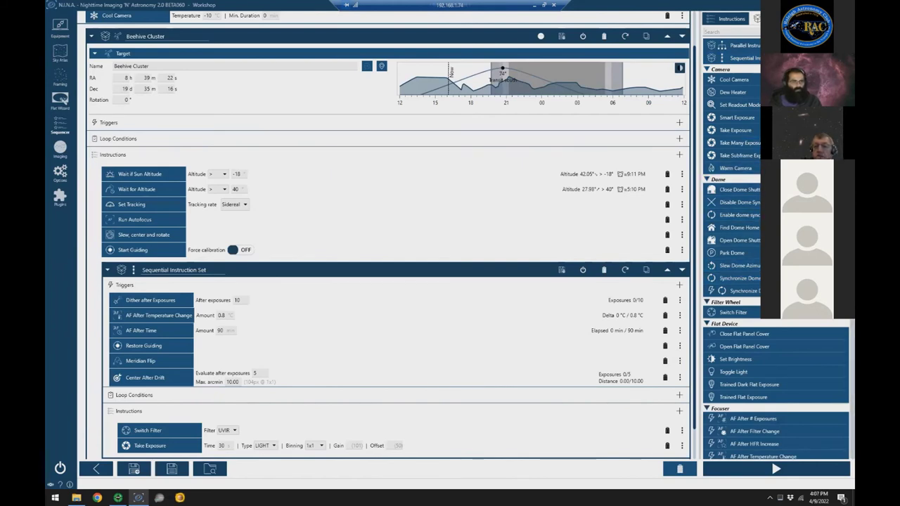
scroll(776, 246, "down", 1)
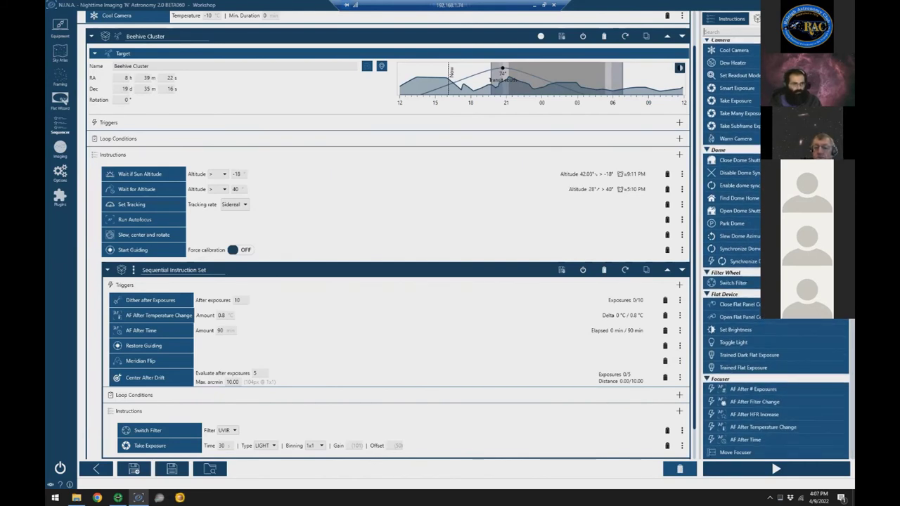
scroll(776, 246, "down", 6)
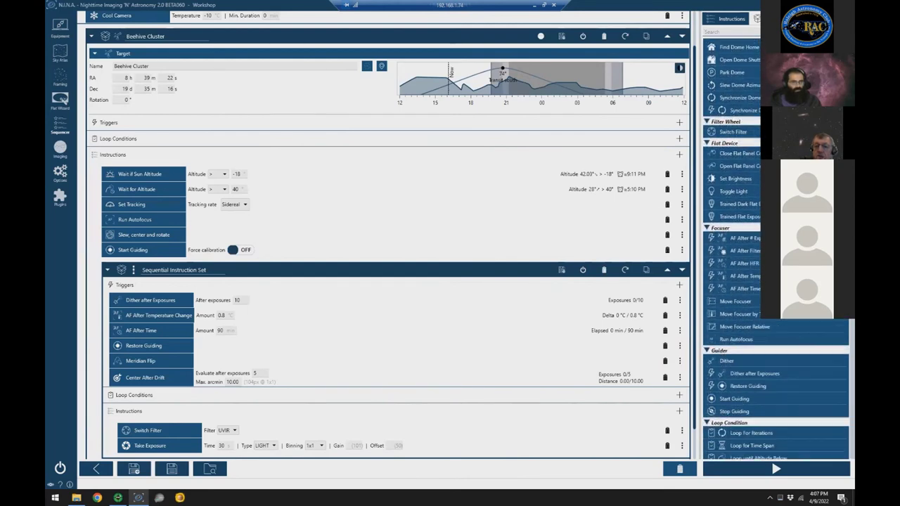
scroll(735, 310, "down", 1)
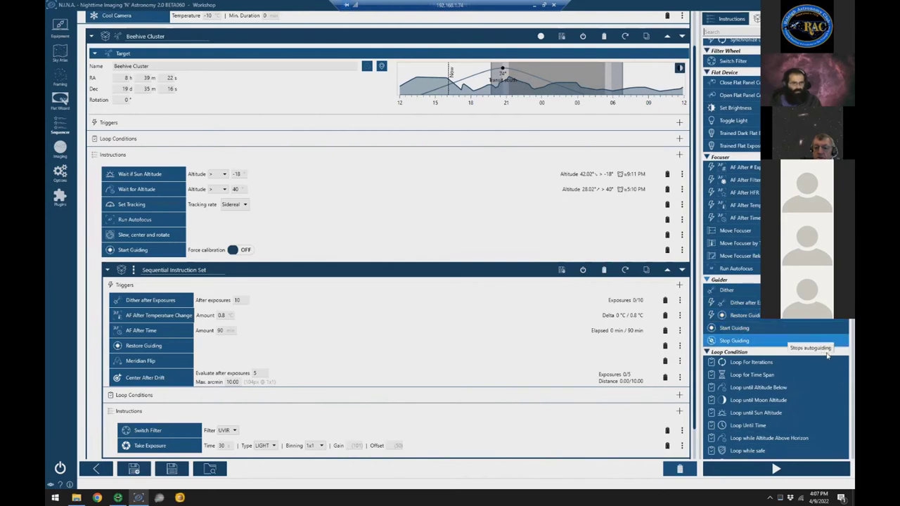
scroll(828, 353, "down", 2)
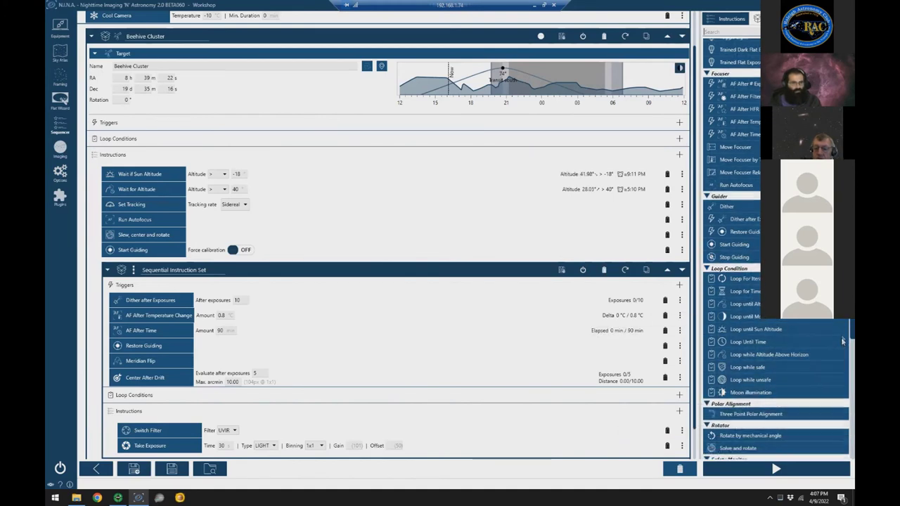
scroll(841, 382, "down", 6)
scroll(841, 385, "down", 4)
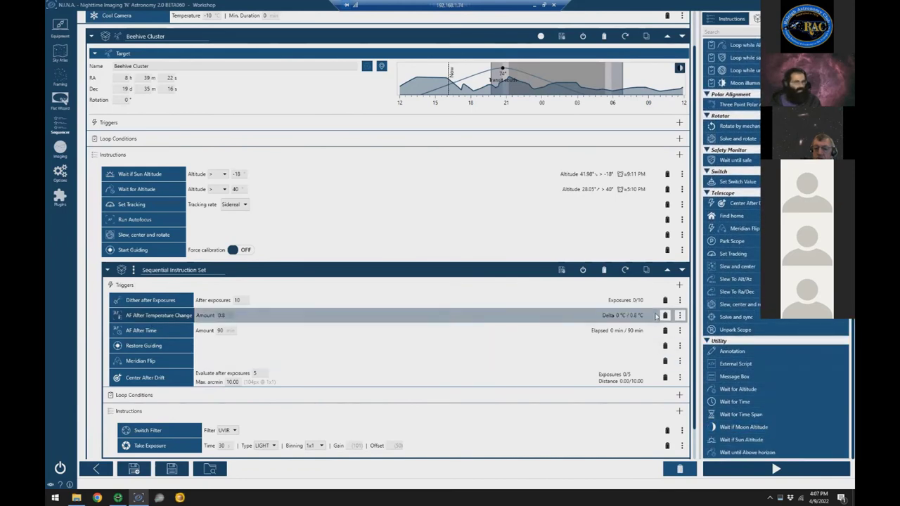
left_click(680, 285)
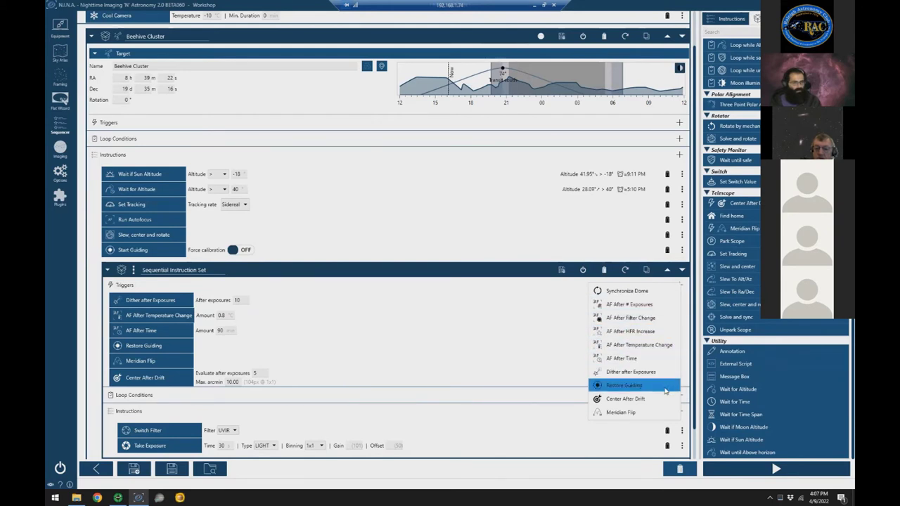
left_click(695, 413)
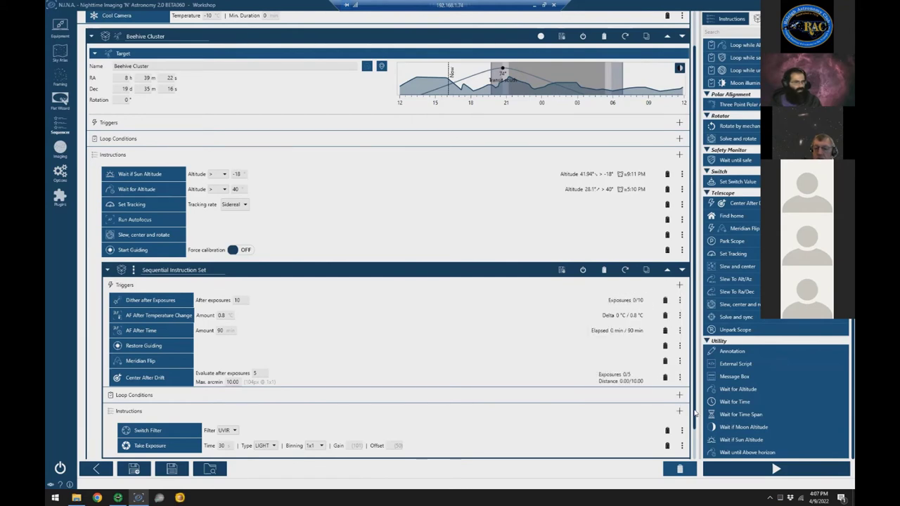
Add a Loop until Altitude Below condition to the Sequential Instruction Set and set its altitude to 40°.
scroll(695, 425, "down", 2)
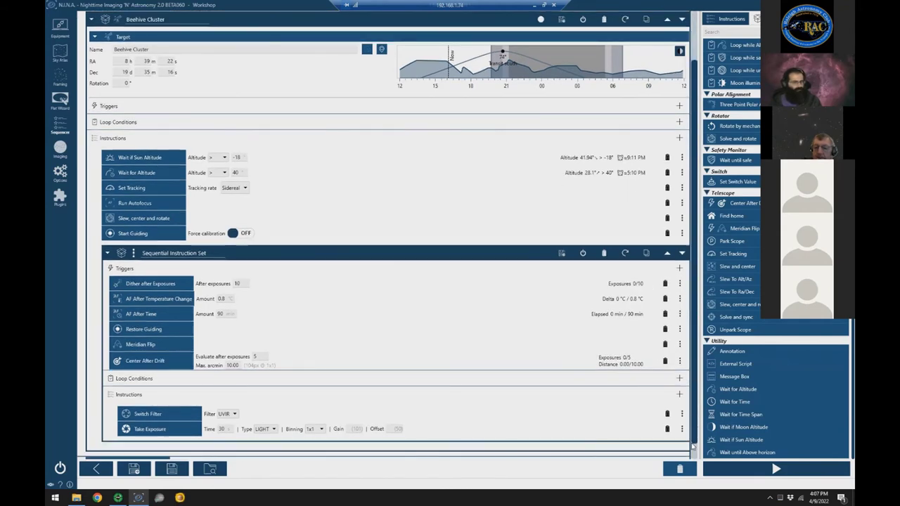
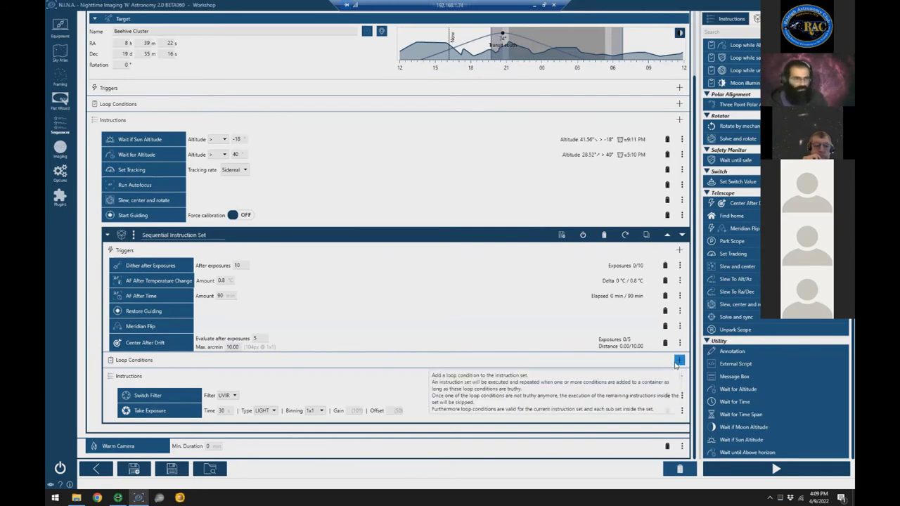
left_click(679, 361)
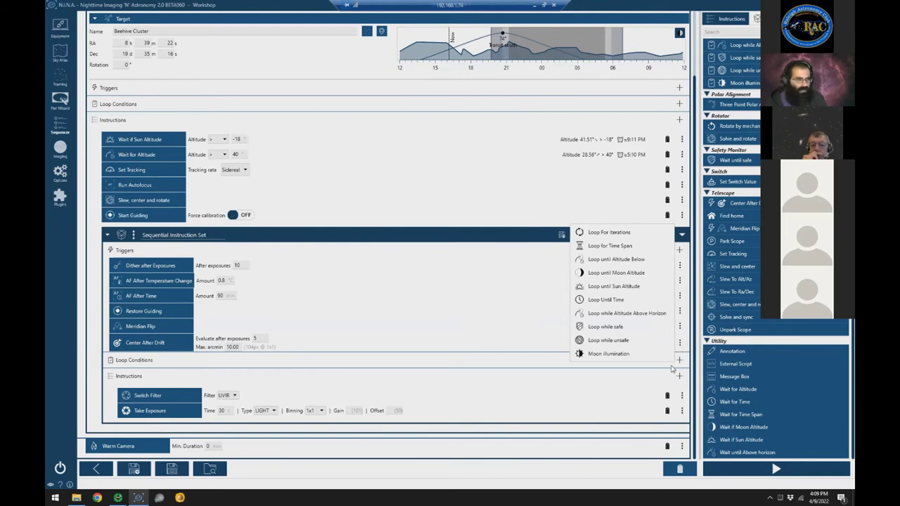
left_click(635, 263)
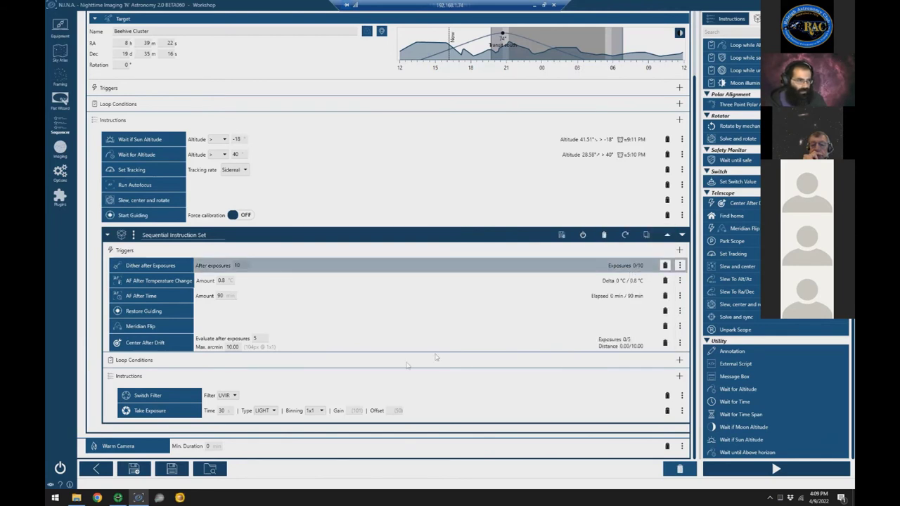
left_click(225, 376)
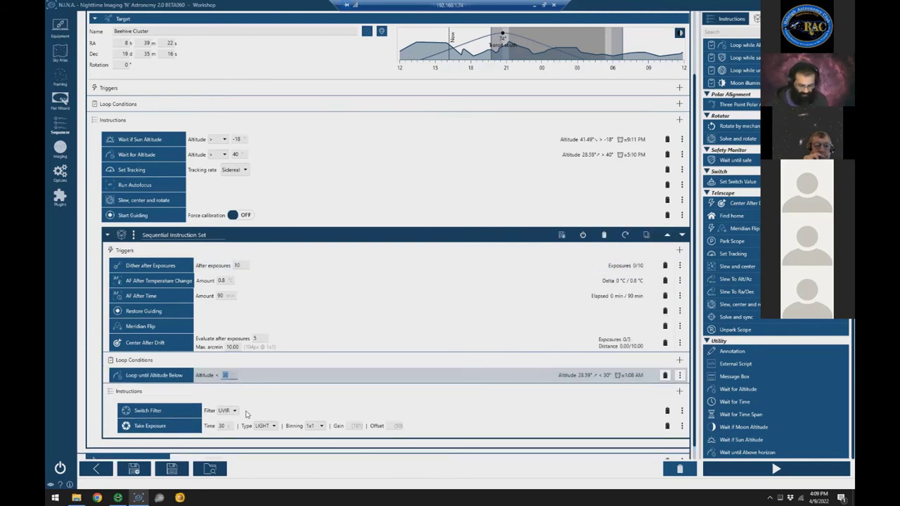
type("40")
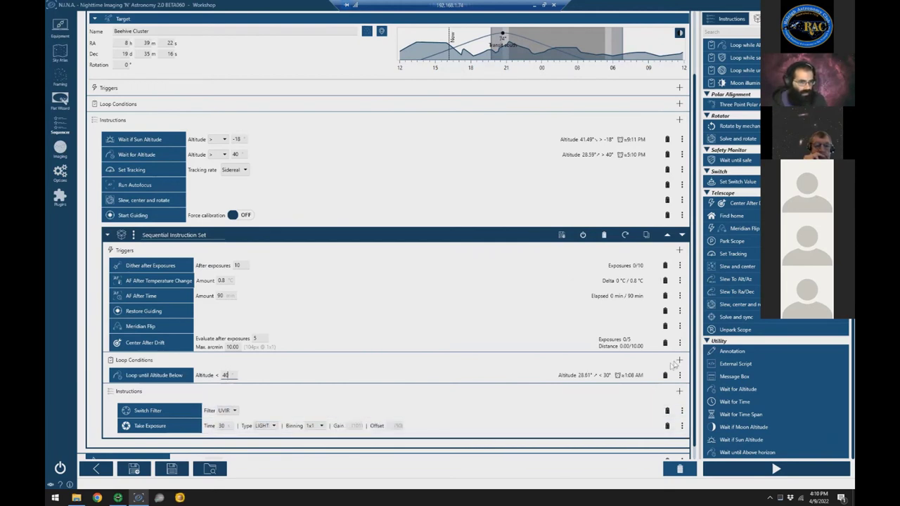
left_click(485, 369)
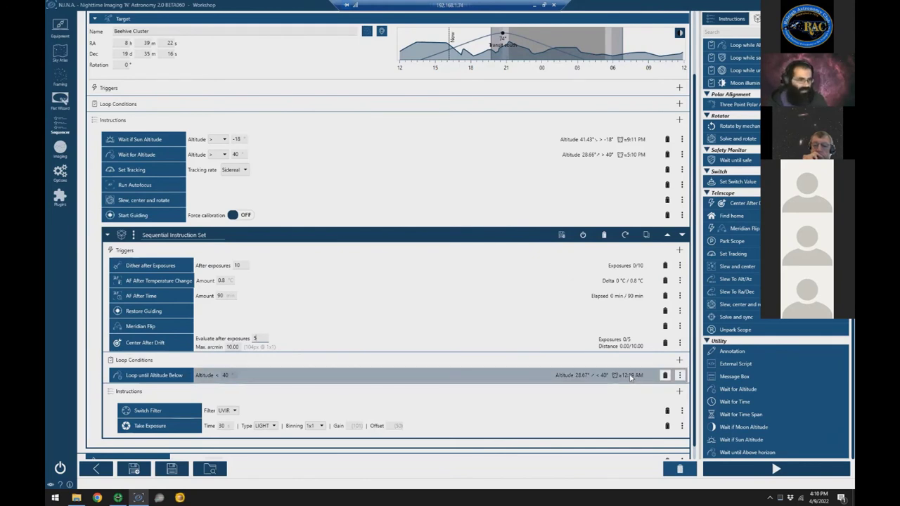
Add a Loop while Altitude Above Horizon condition with a 0° offset to the Sequential Instruction Set.
left_click(681, 361)
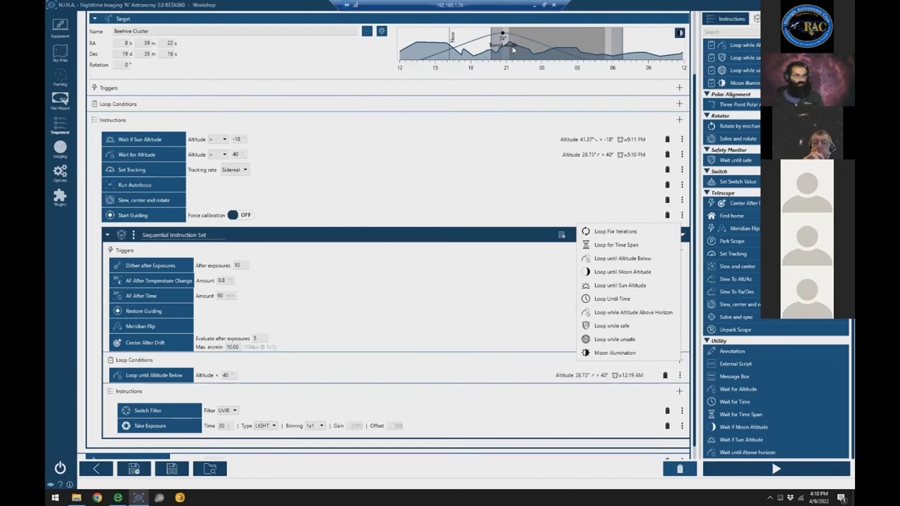
left_click(638, 315)
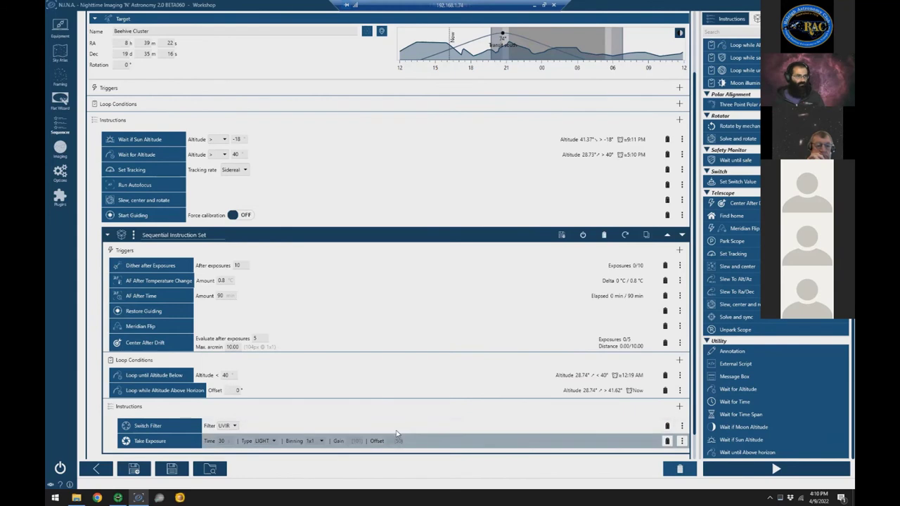
left_click(239, 391)
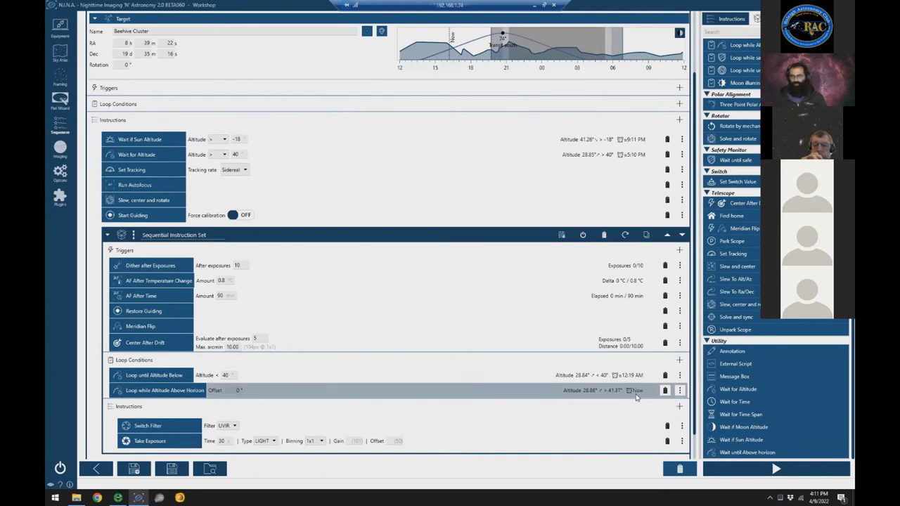
Add a Loop until Sun Altitude condition to the Sequential Instruction Set and set its altitude to -18°.
left_click(679, 361)
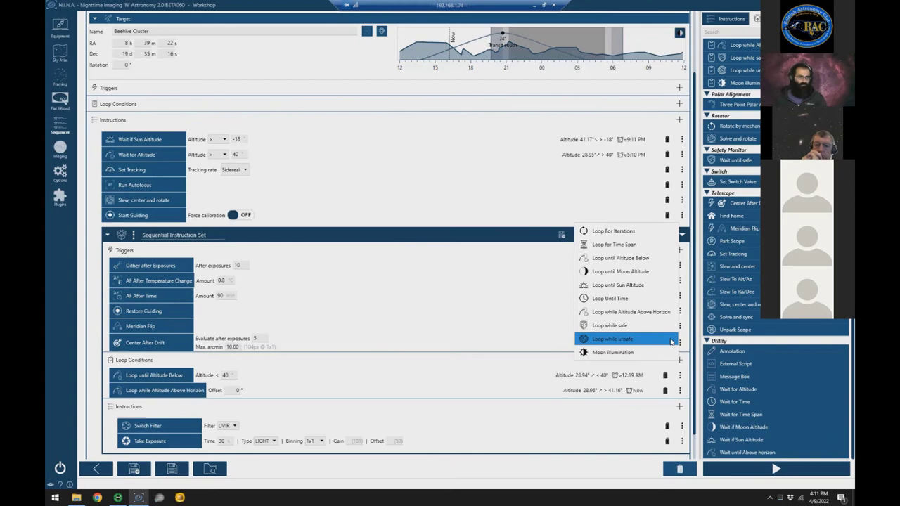
left_click(633, 285)
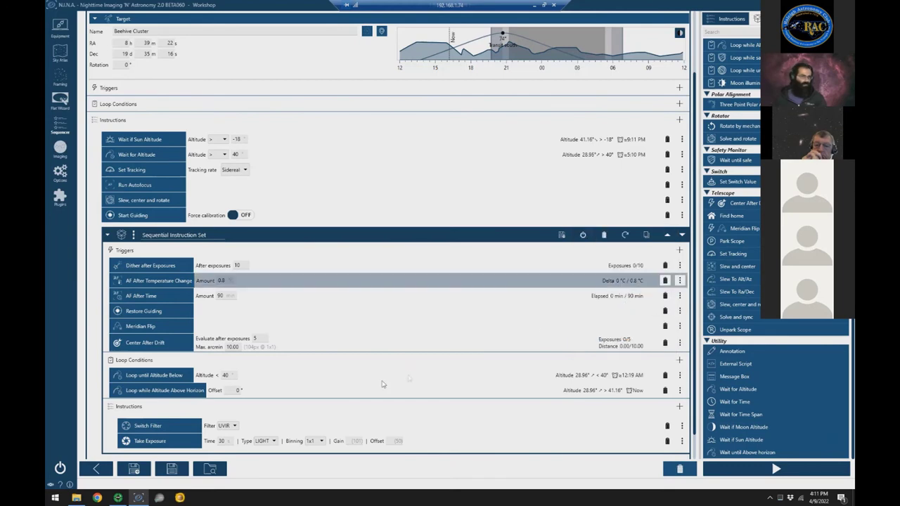
left_click(247, 406)
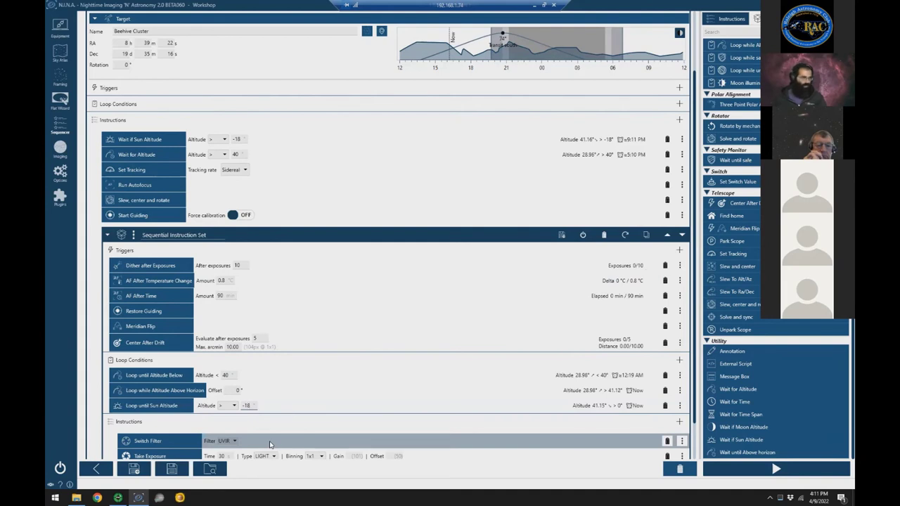
type("-18")
key("Return")
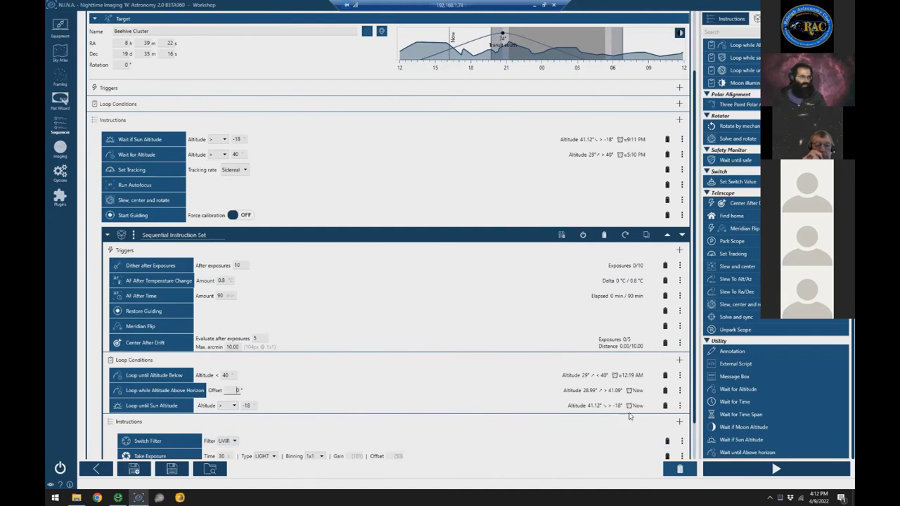
Add a Loop Until Time condition to the Sequential Instruction Set and base its end time on Meridian.
scroll(559, 422, "down", 1)
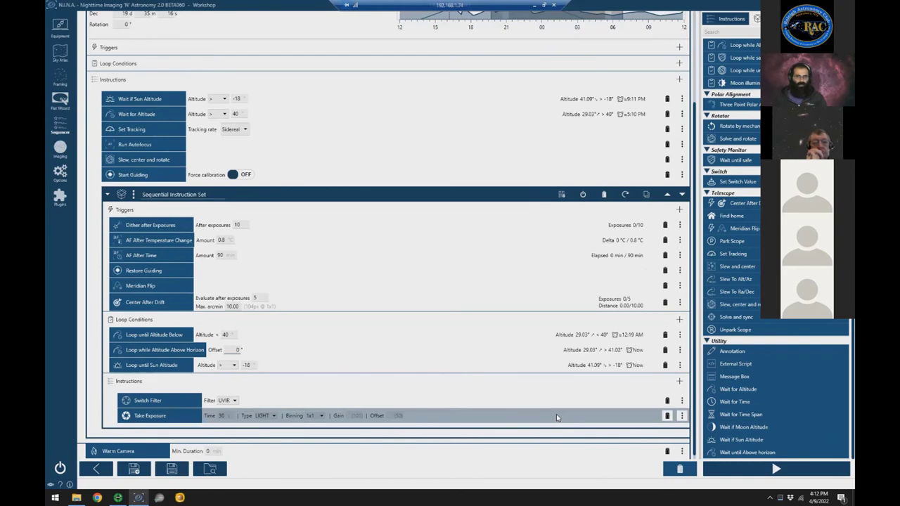
scroll(556, 417, "down", 1)
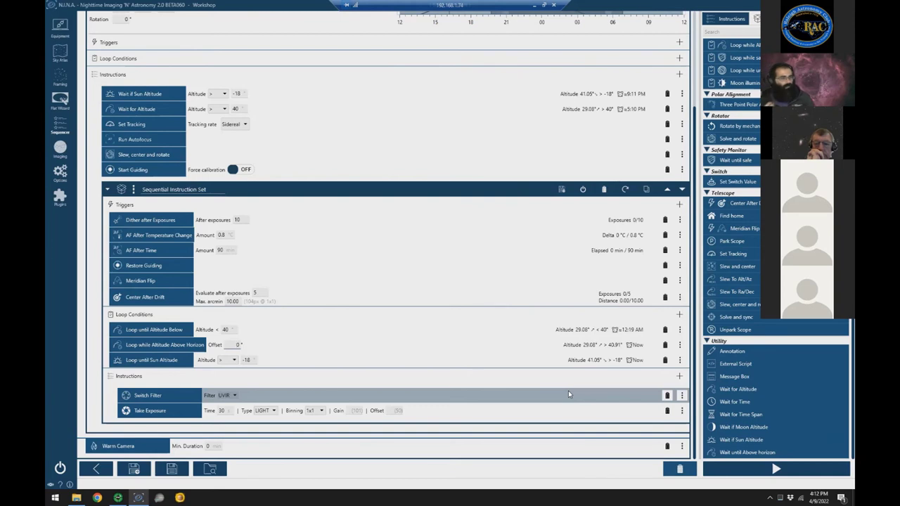
left_click(679, 315)
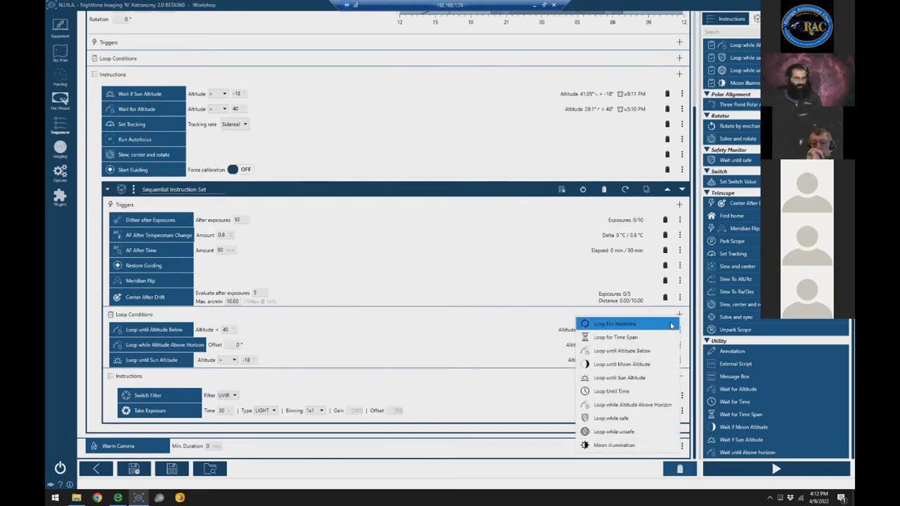
left_click(619, 391)
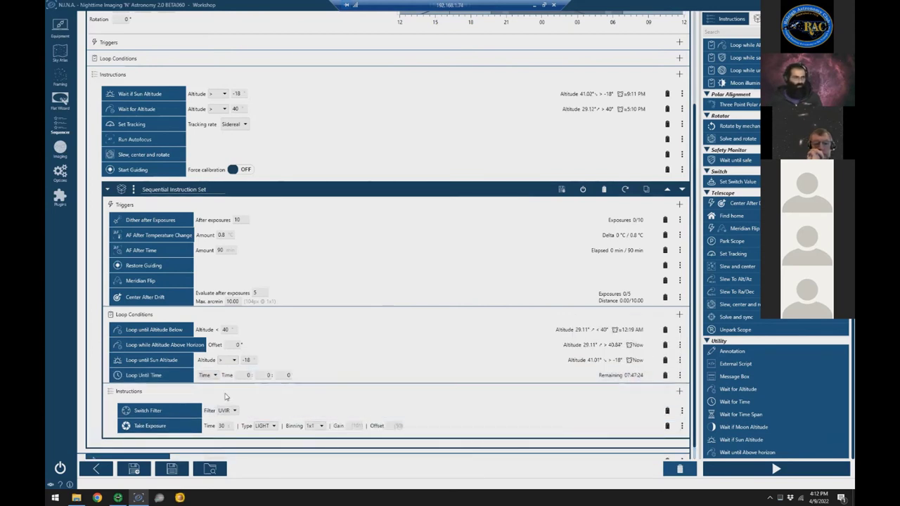
left_click(211, 376)
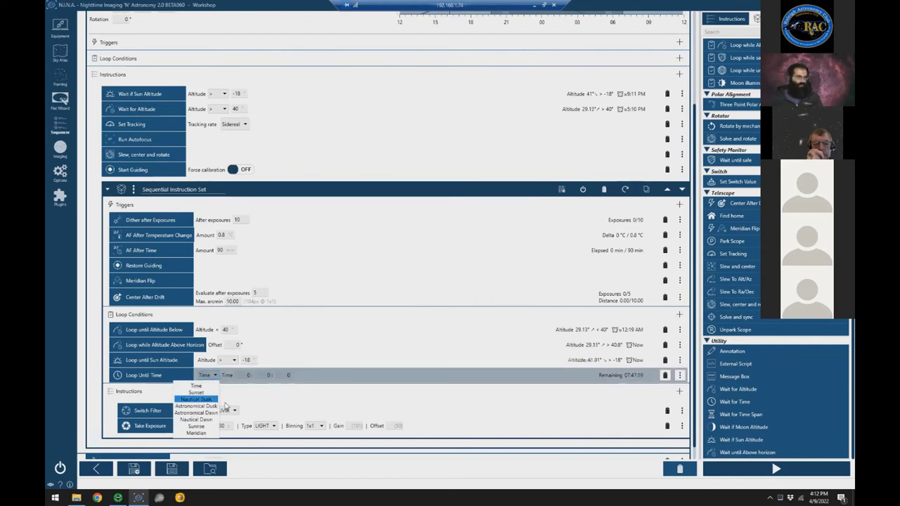
left_click(204, 433)
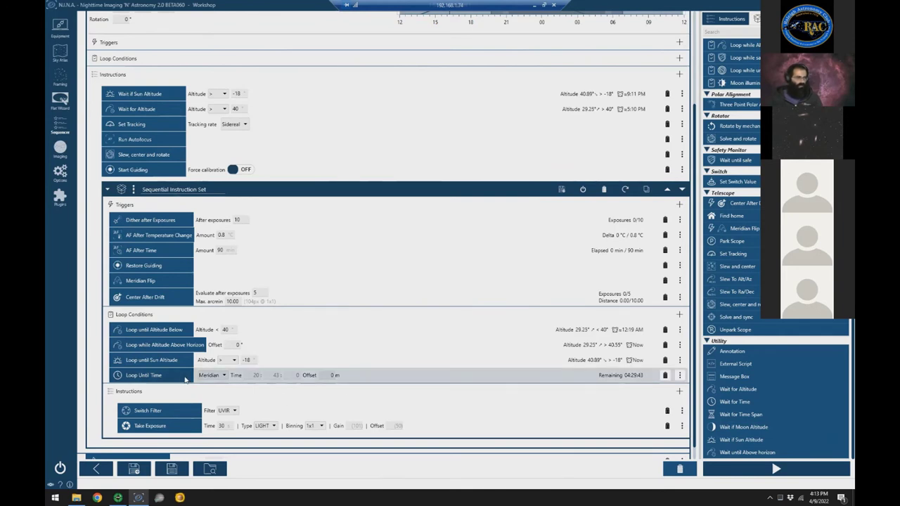
Switch the Loop Until Time condition to the Time option and delete it from the loop conditions.
left_click(211, 375)
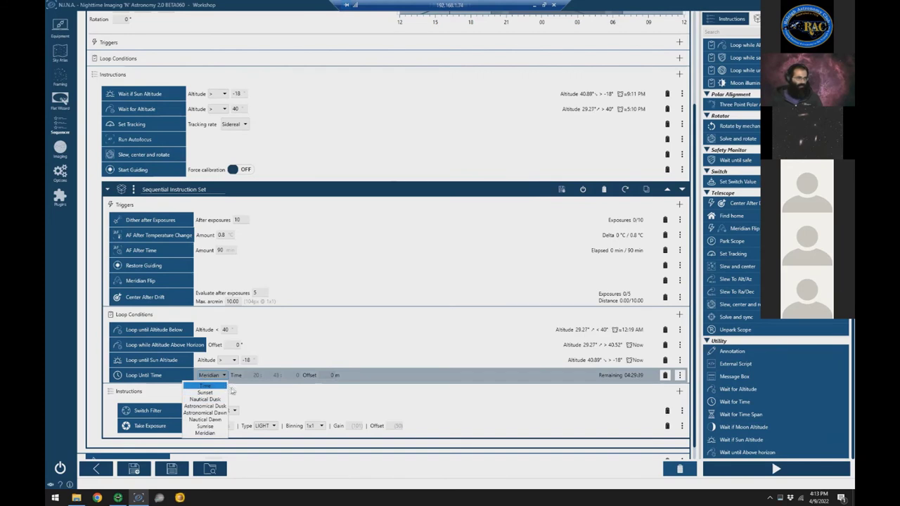
left_click(211, 386)
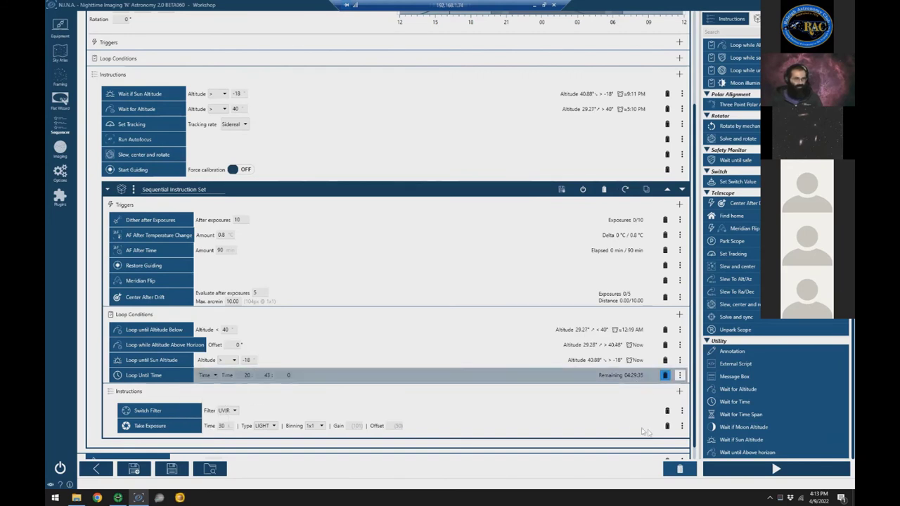
left_click(665, 376)
Save the advanced sequence as 2022-04-09-workshop in the N.I.N.A documents folder and reload it from the saved file.
scroll(605, 415, "up", 3)
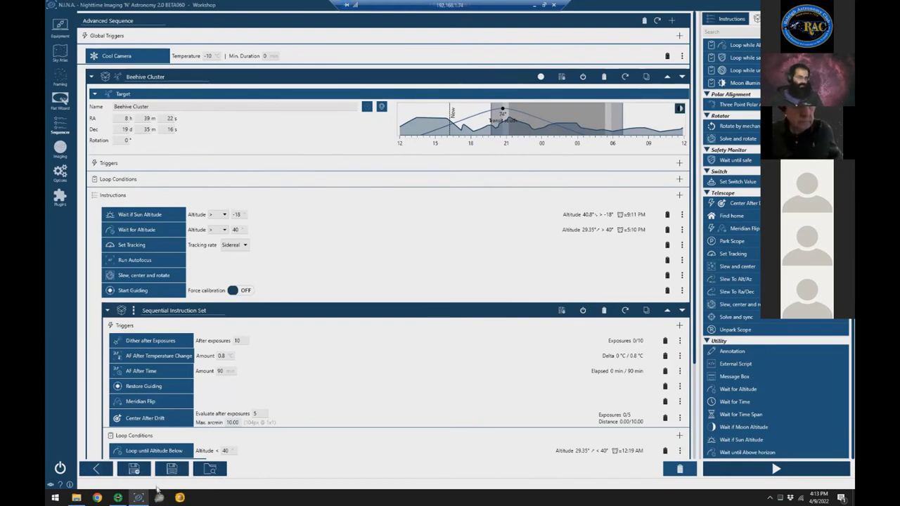
left_click(133, 469)
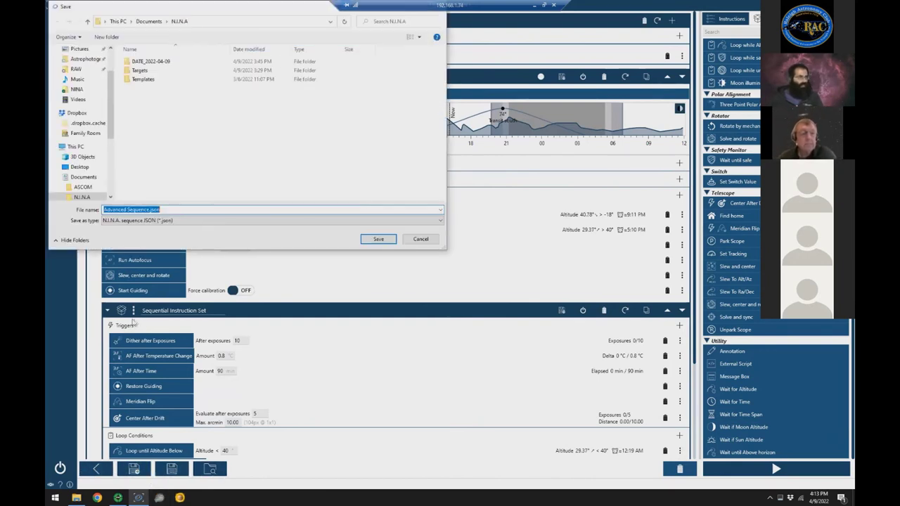
type("2022-04-09-workshop")
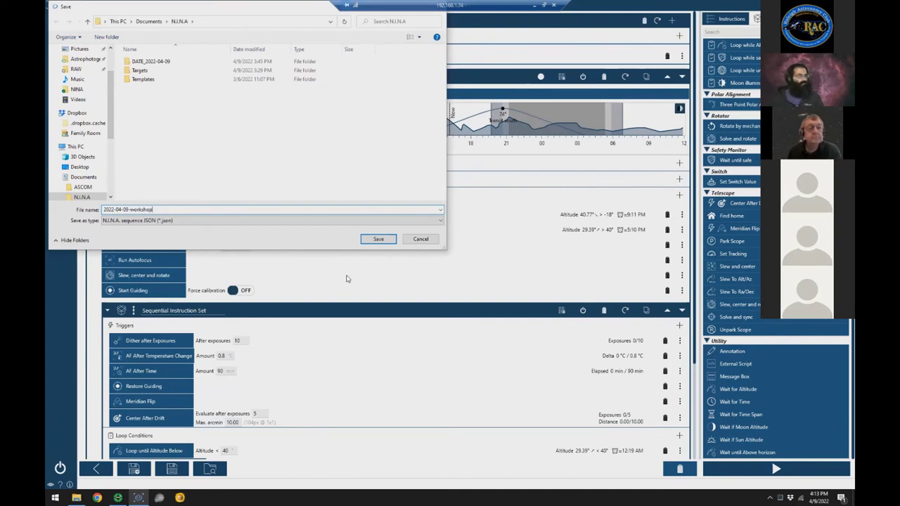
left_click(378, 239)
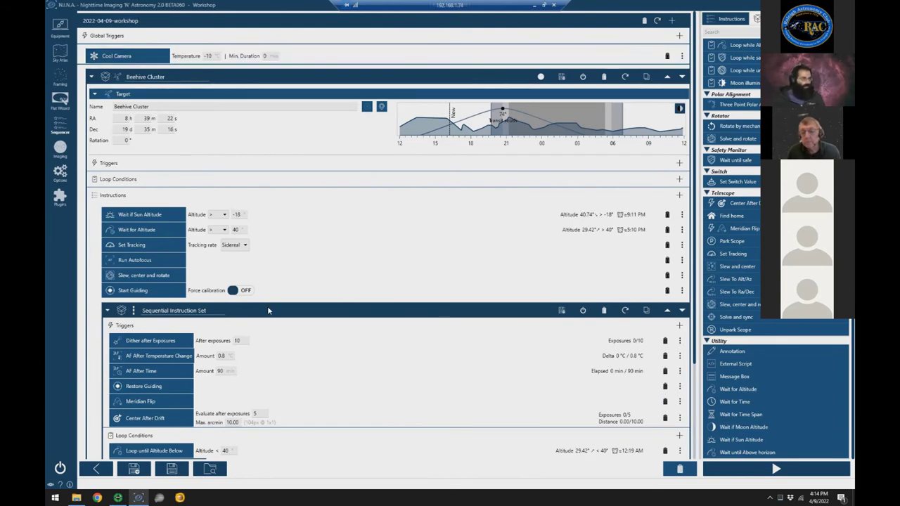
left_click(209, 470)
double_click(157, 88)
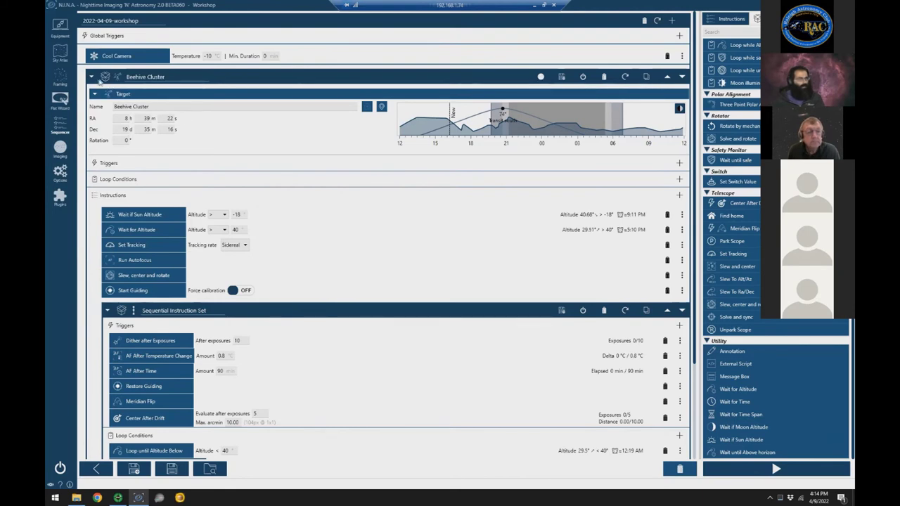
Save the complete Beehive Cluster instruction set as a reusable sequence template.
scroll(339, 394, "down", 2)
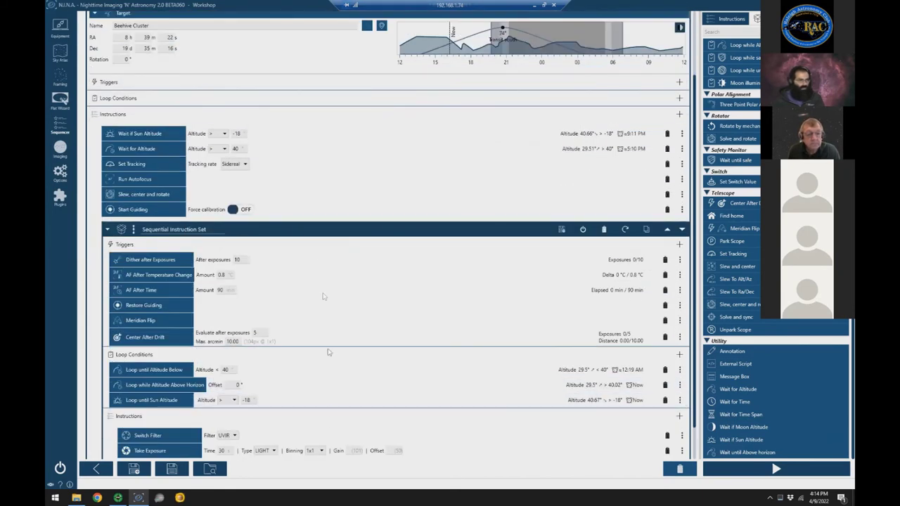
scroll(331, 415, "up", 2)
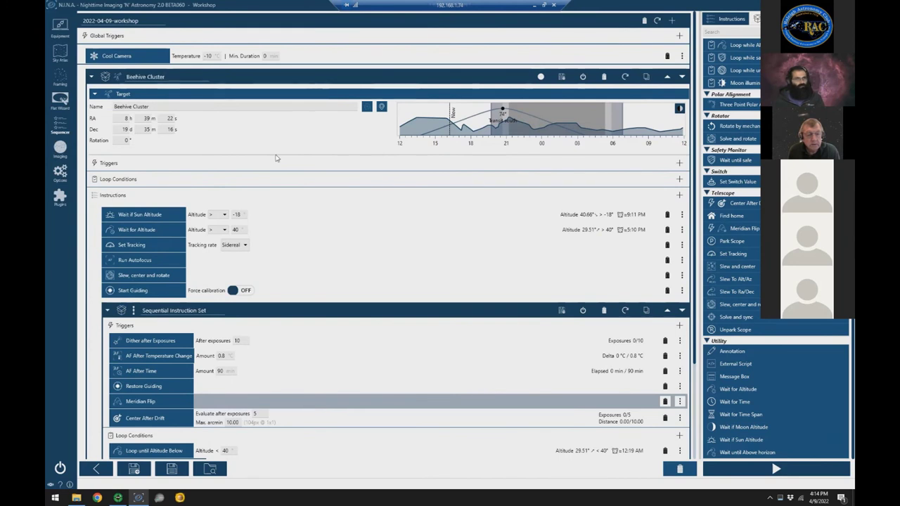
left_click(562, 77)
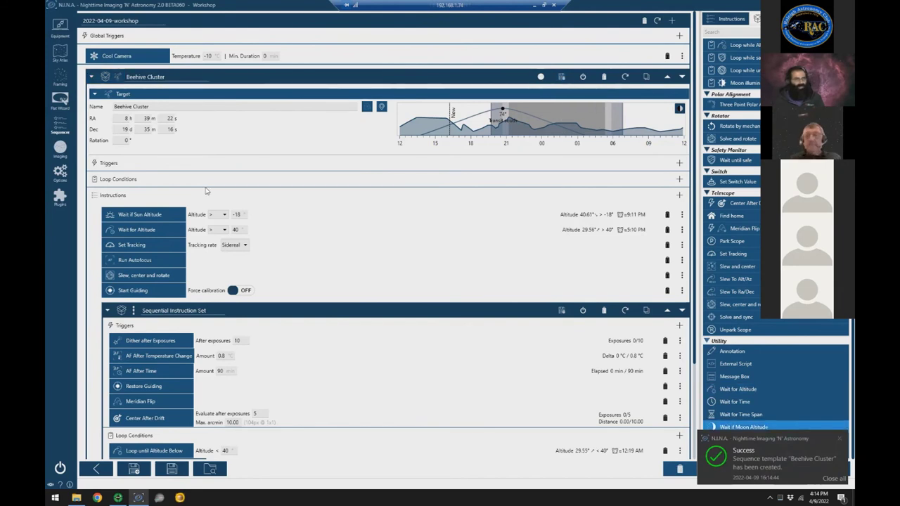
Collapse the Beehive Cluster set and insert the saved Beehive Cluster user template below it as a second target.
left_click(91, 77)
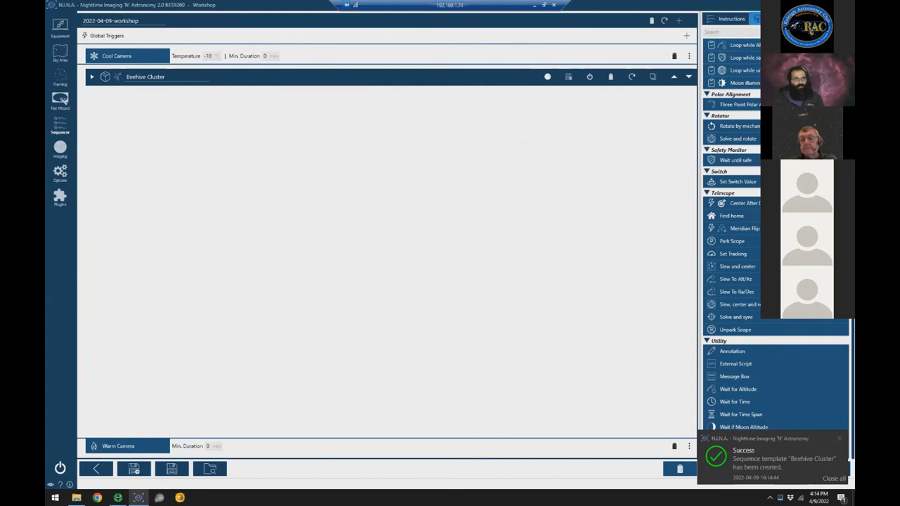
left_click(756, 19)
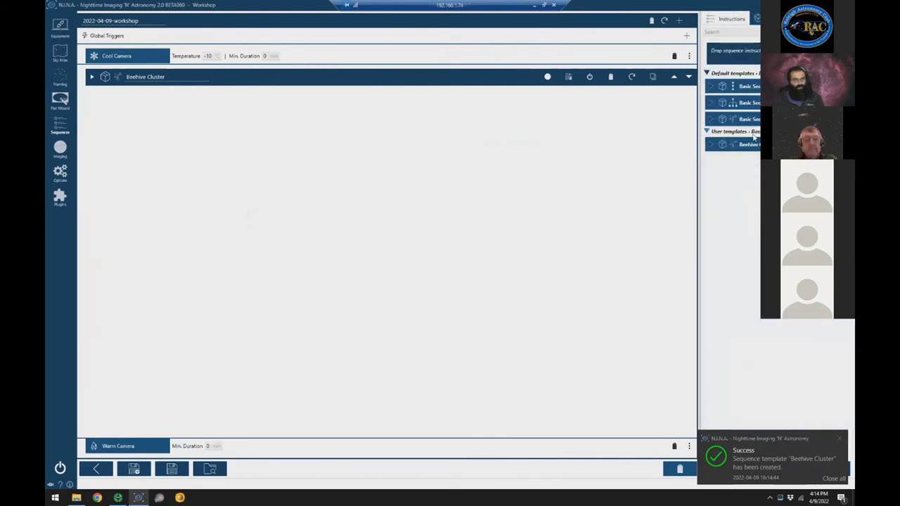
left_click_drag(719, 146, 403, 146)
left_click_drag(384, 204, 386, 202)
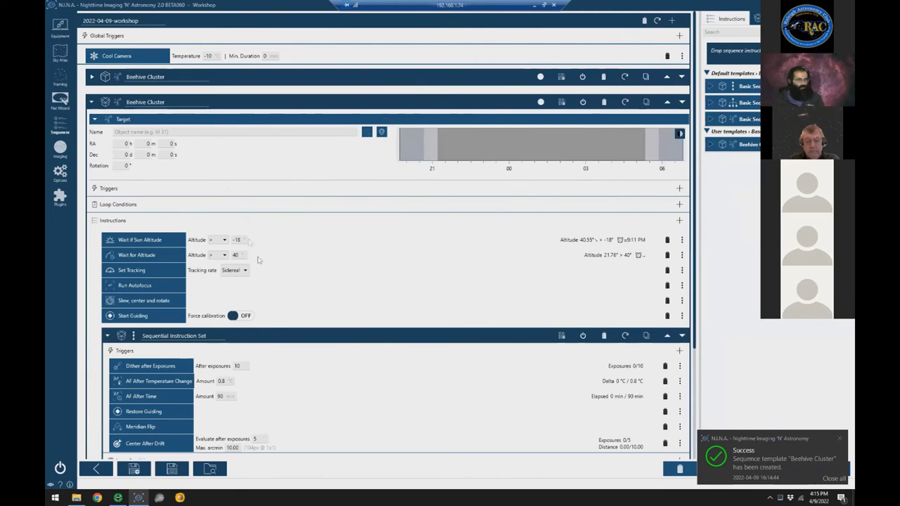
Review the inserted template's target fields, wait instructions, triggers, loop conditions and exposure instructions.
scroll(268, 271, "down", 3)
scroll(293, 341, "down", 2)
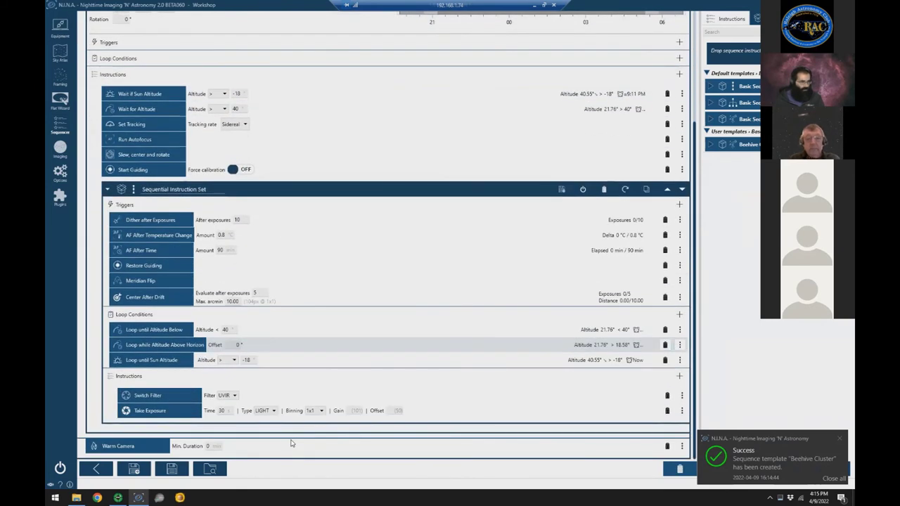
scroll(299, 395, "up", 4)
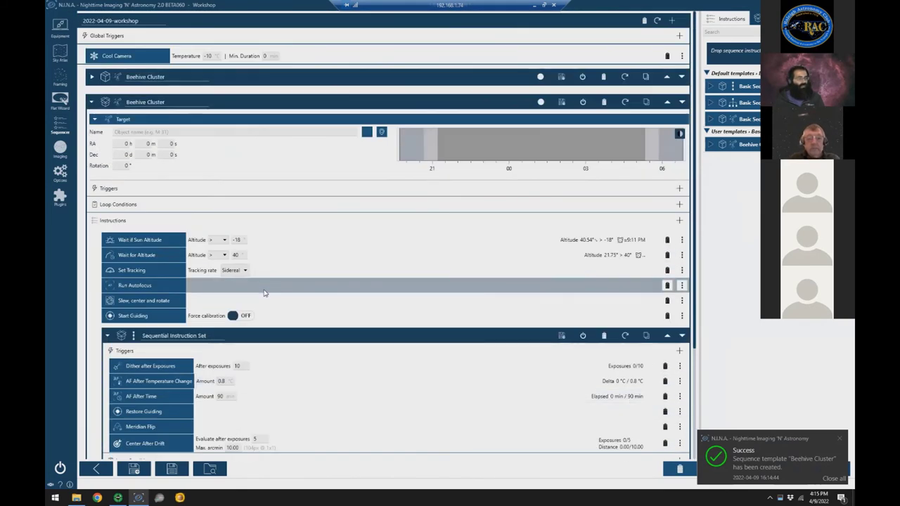
scroll(140, 296, "down", 3)
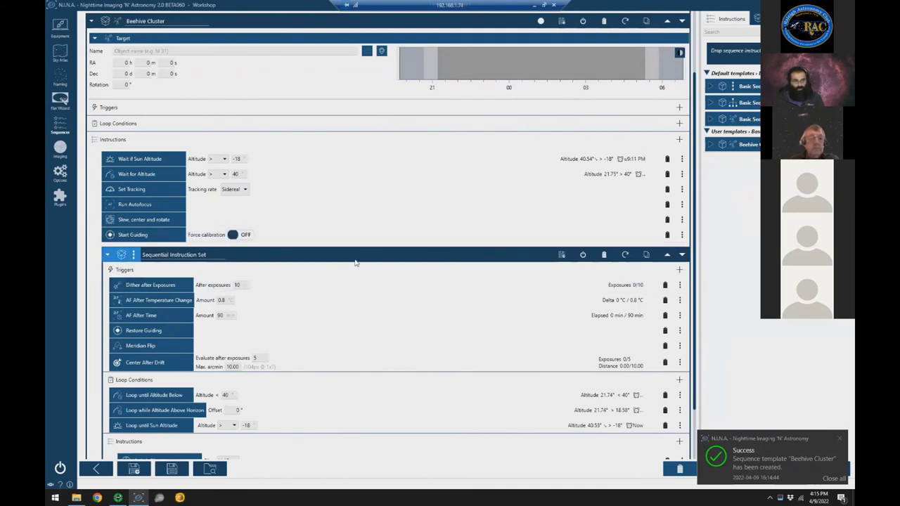
scroll(535, 300, "down", 2)
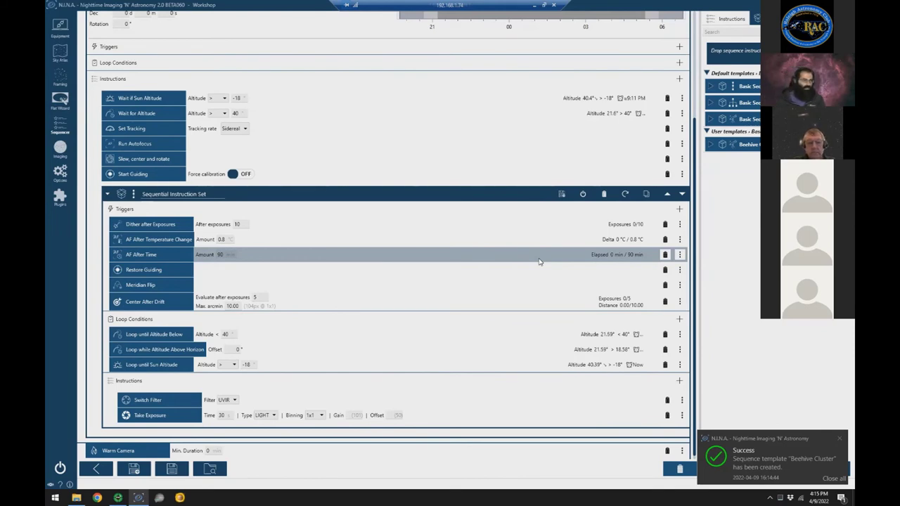
scroll(538, 260, "up", 3)
scroll(539, 262, "up", 1)
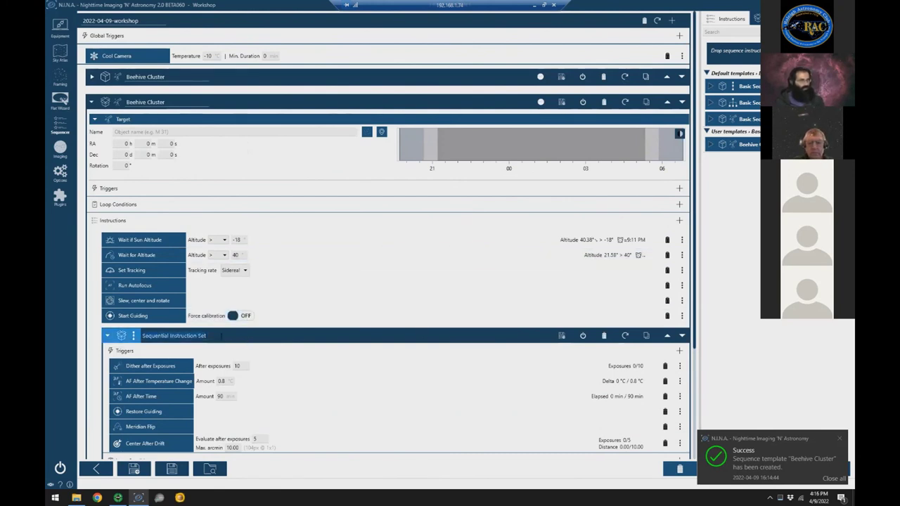
Rename the inserted copy's Sequential Instruction Set as Take Pictures and save it as a sequence template.
triple_click(222, 335)
key("BackSpace")
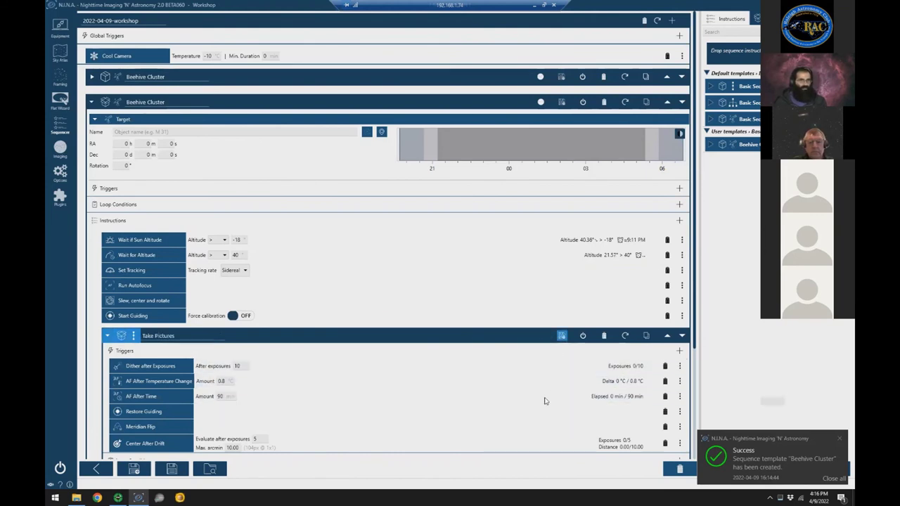
Try the Take Pictures template as a standalone set outside a target, check its Center After Drift trigger, and remove the set.
left_click_drag(146, 116, 144, 89)
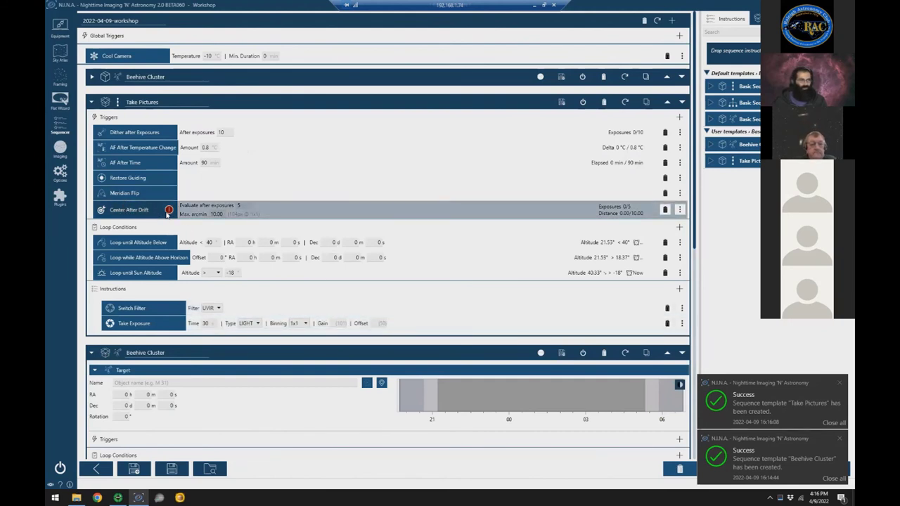
mouse_move(168, 211)
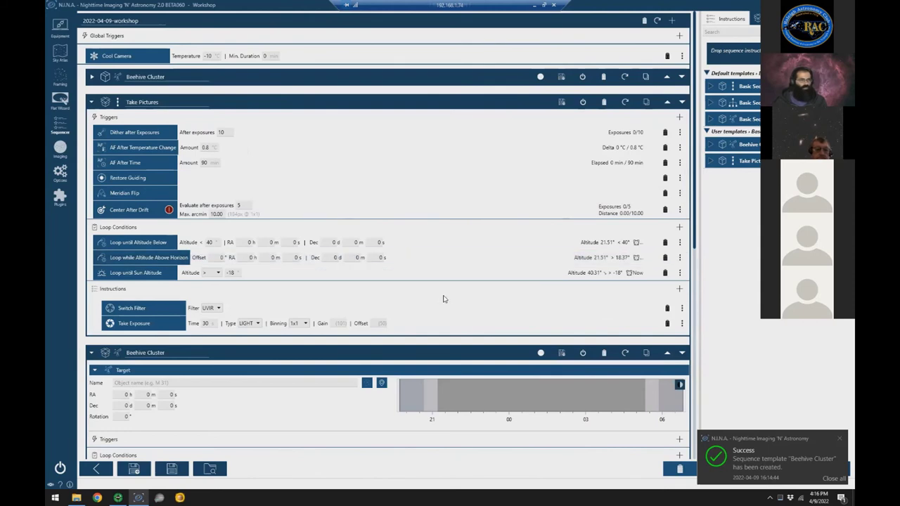
left_click(605, 102)
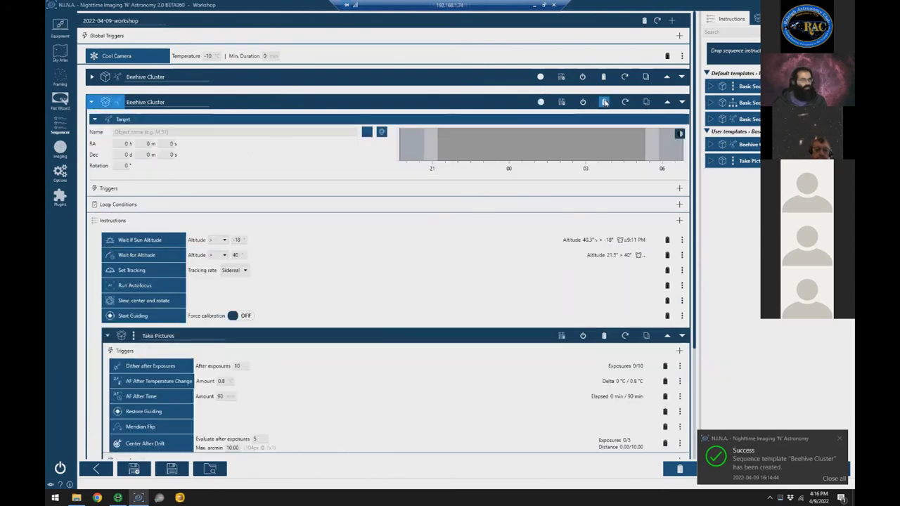
Delete the Beehive Cluster copy inserted from the template, then check the original target set and collapse it.
left_click(604, 102)
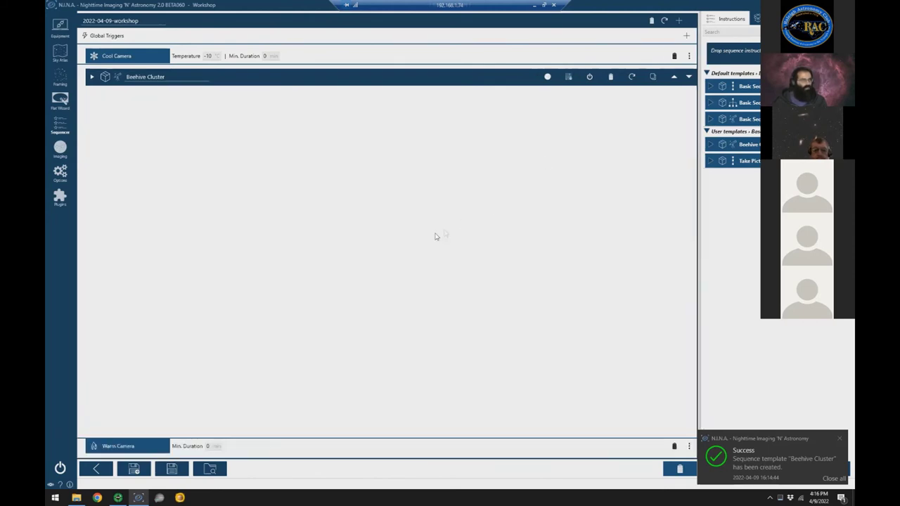
left_click(93, 77)
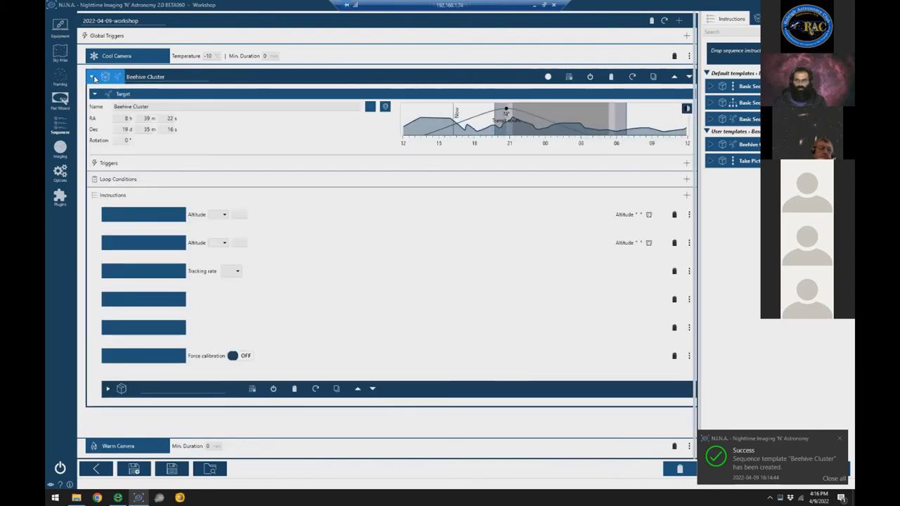
left_click(94, 77)
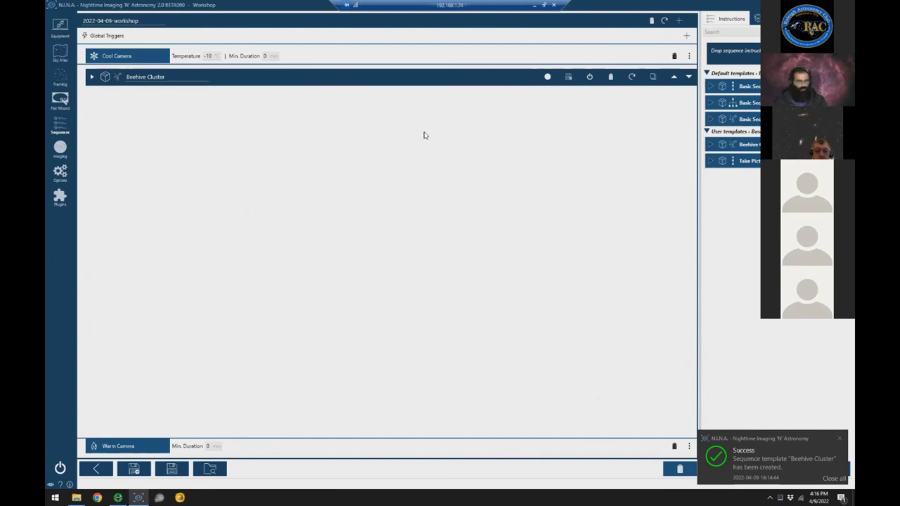
Duplicate the Beehive Cluster target set with its coordinates, collapse the duplicate and delete it.
left_click(653, 77)
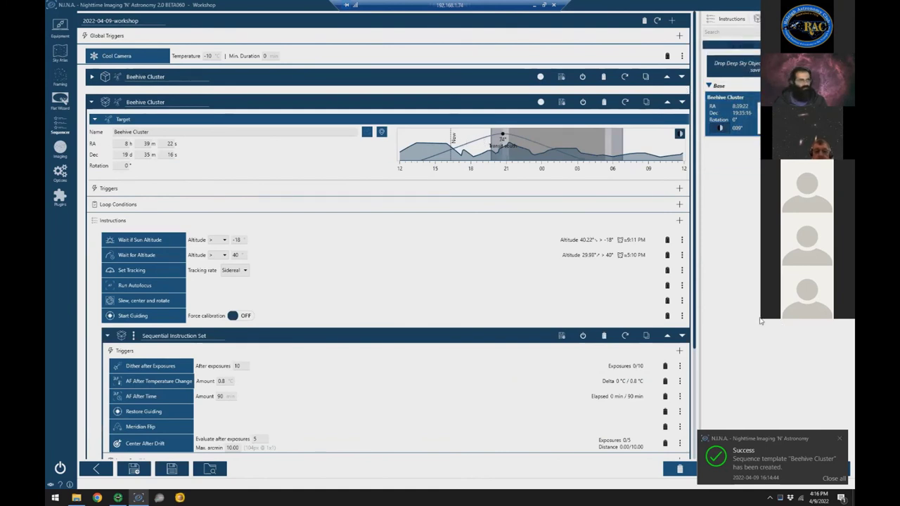
left_click(103, 102)
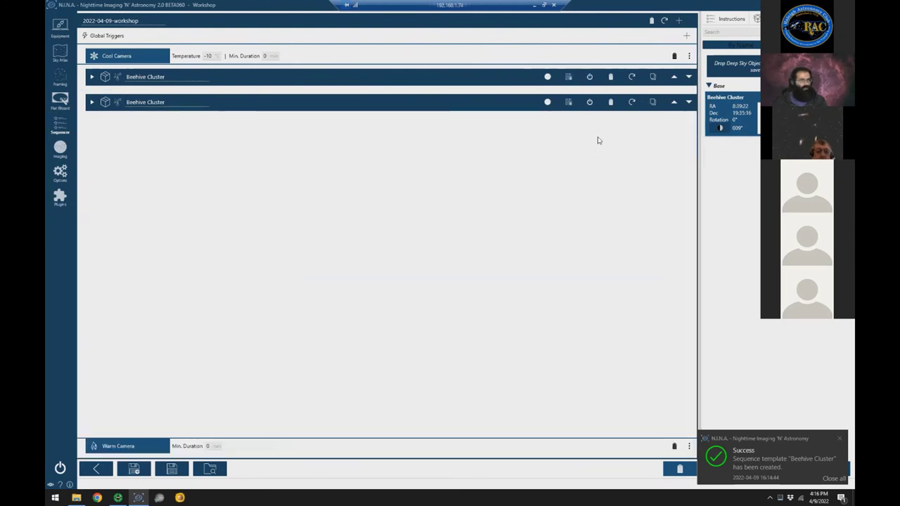
left_click(610, 103)
Save the 2022-04-09-workshop sequence to its existing file.
left_click(180, 471)
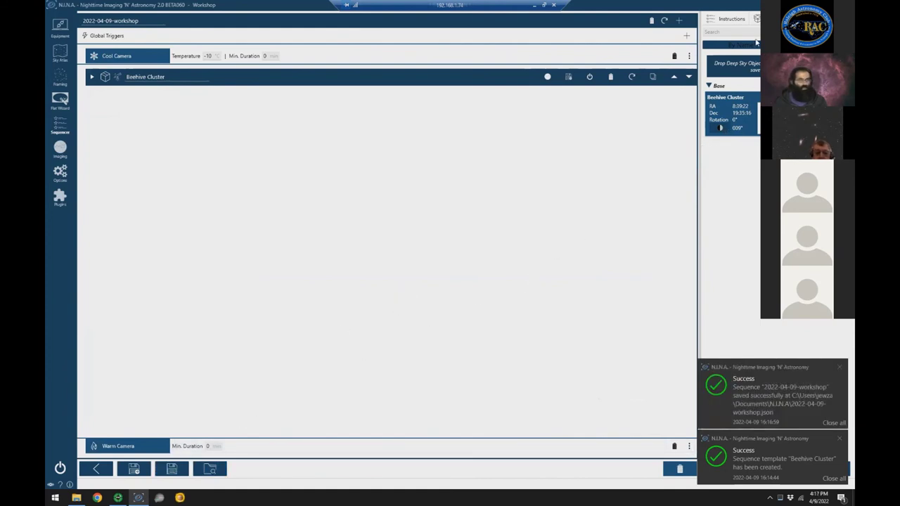
Search the instructions for park, add Park Scope after Warm Camera in the end area, and clear the search.
left_click(733, 20)
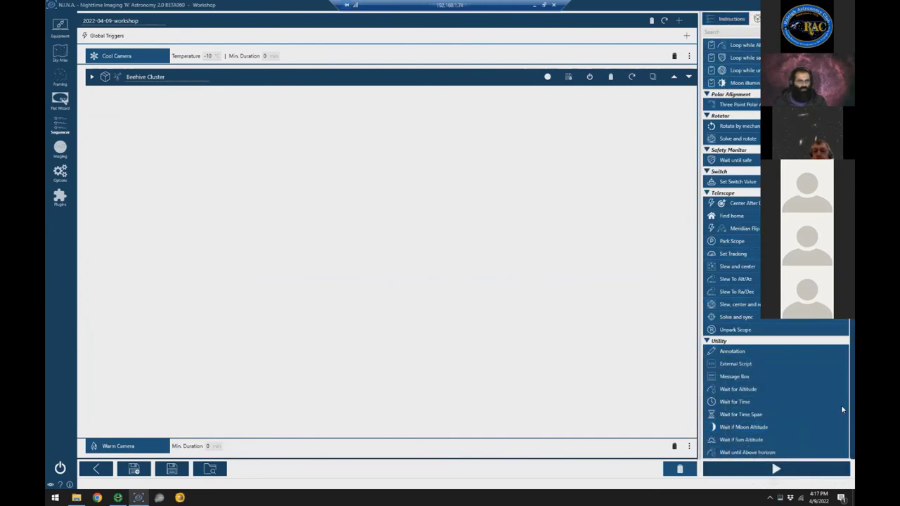
scroll(841, 405, "up", 10)
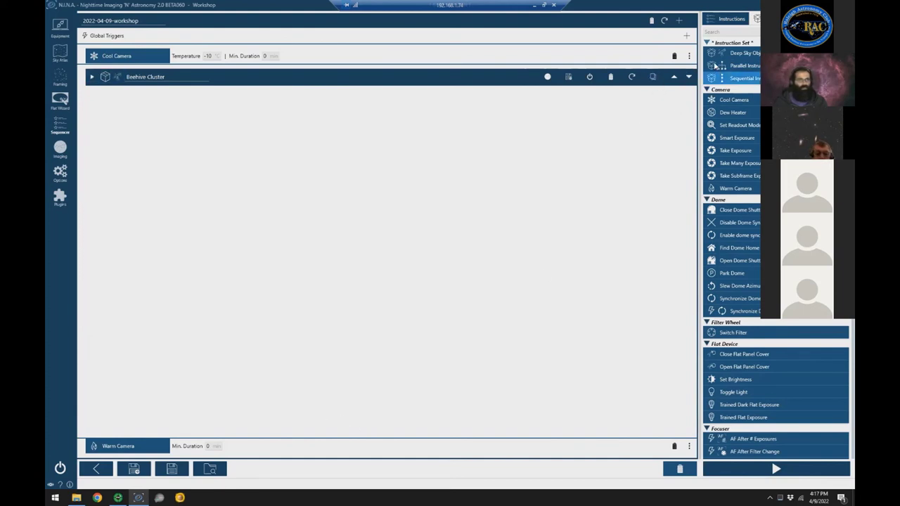
left_click(735, 32)
type("park")
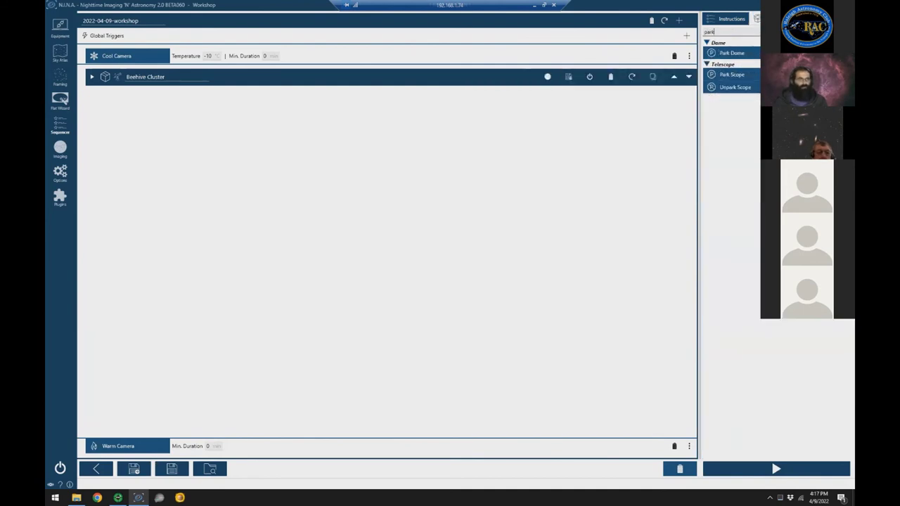
mouse_move(725, 74)
left_mouse_down()
mouse_move(225, 410)
mouse_move(220, 429)
mouse_move(140, 454)
left_mouse_up()
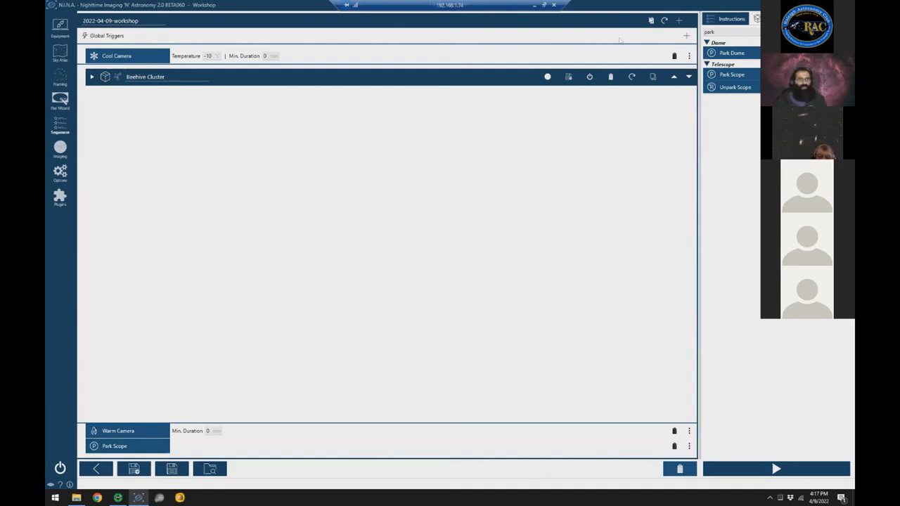
double_click(717, 31)
key("BackSpace")
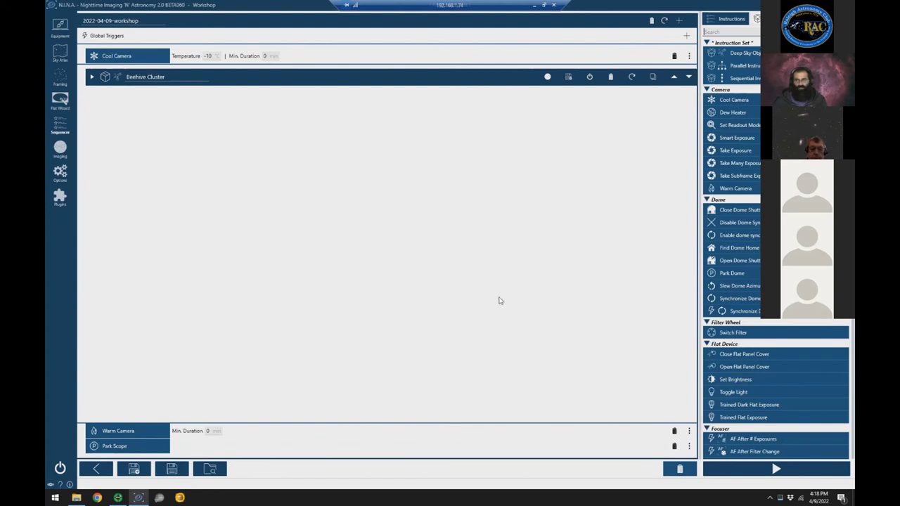
Add a Parallel Instruction Set to the end area and move Warm Camera and Park Scope into it.
left_click_drag(731, 65, 136, 406)
left_click_drag(128, 441, 703, 424)
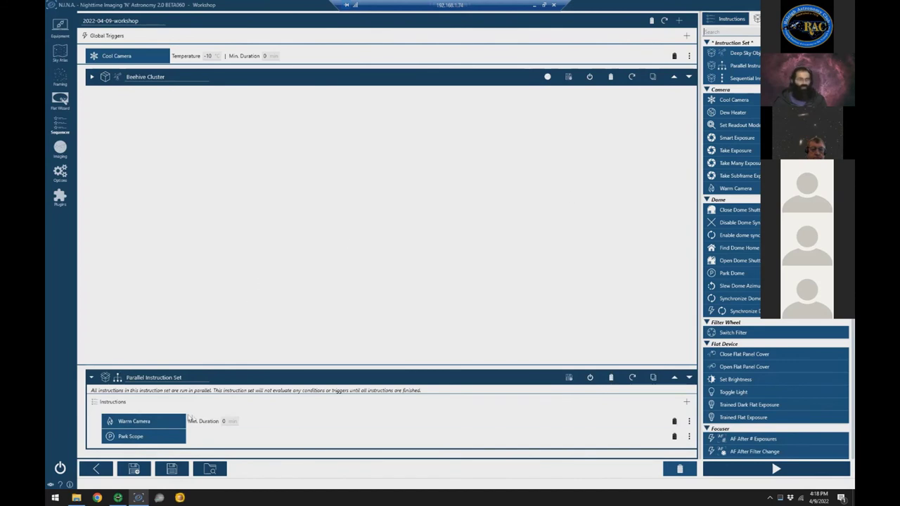
left_click(164, 437)
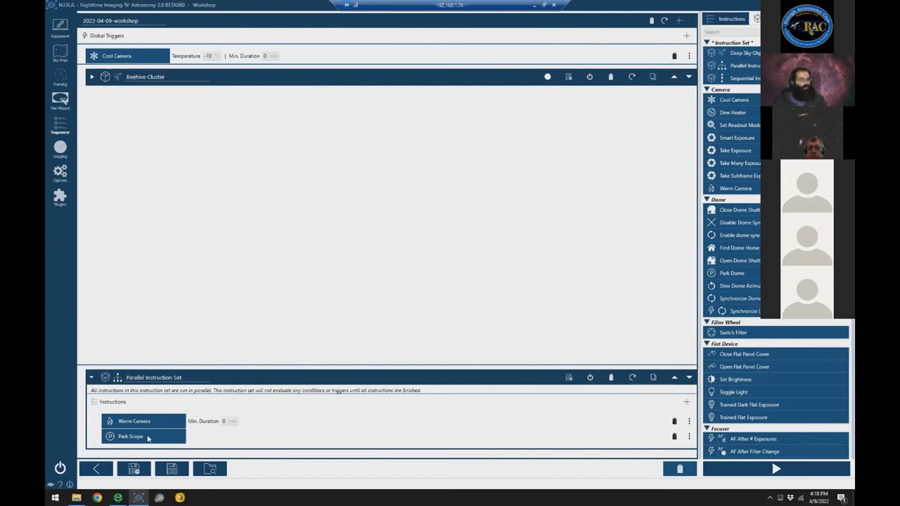
Save the sequence with its parallel end instructions and dismiss the notification.
left_click(163, 475)
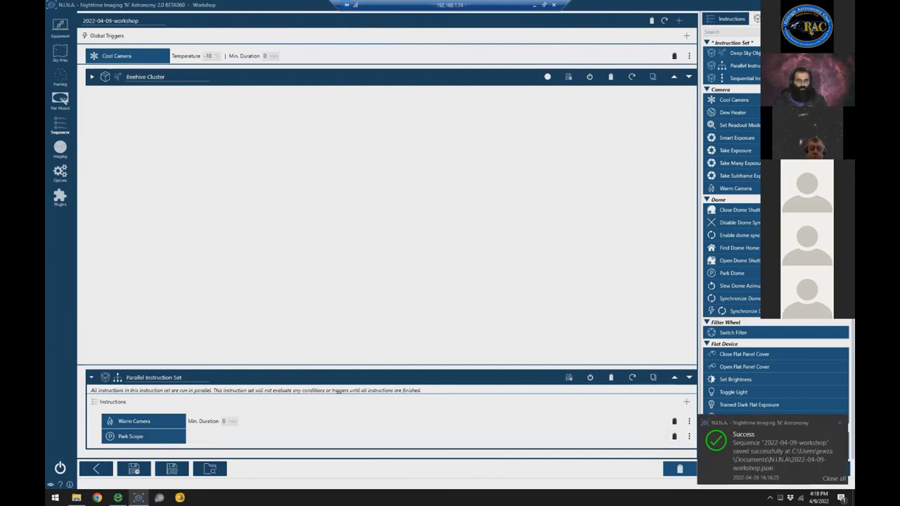
left_click(840, 479)
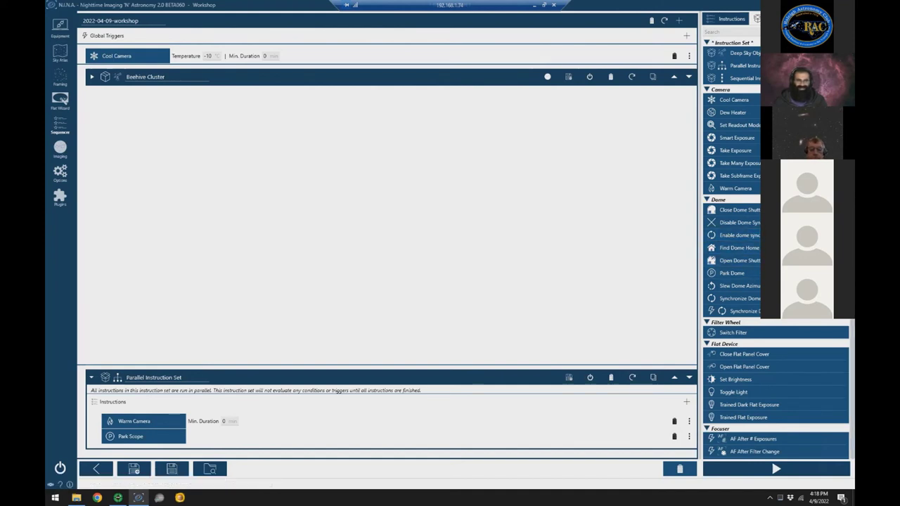
Look through the available sequence instructions, from the camera and dome groups to telescope and utility.
scroll(775, 249, "down", 1)
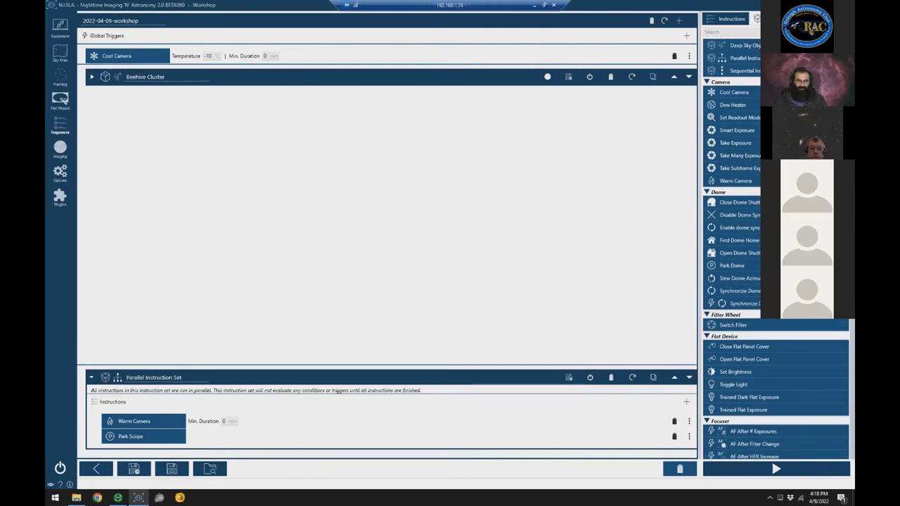
scroll(776, 249, "down", 5)
scroll(775, 249, "down", 4)
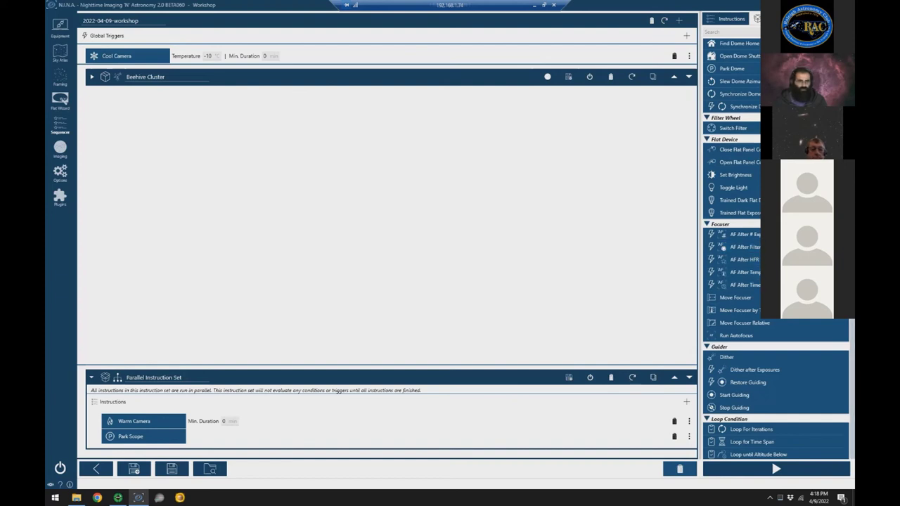
scroll(777, 246, "down", 1)
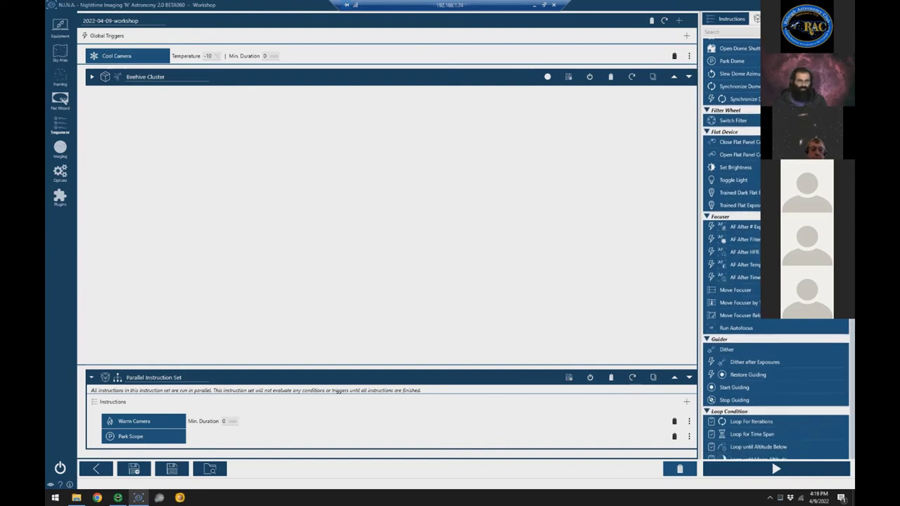
scroll(777, 246, "down", 7)
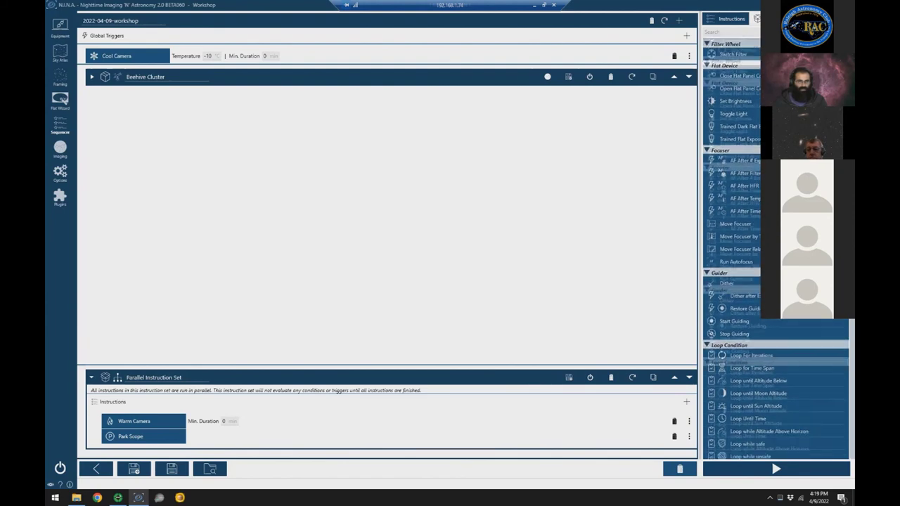
scroll(777, 247, "down", 6)
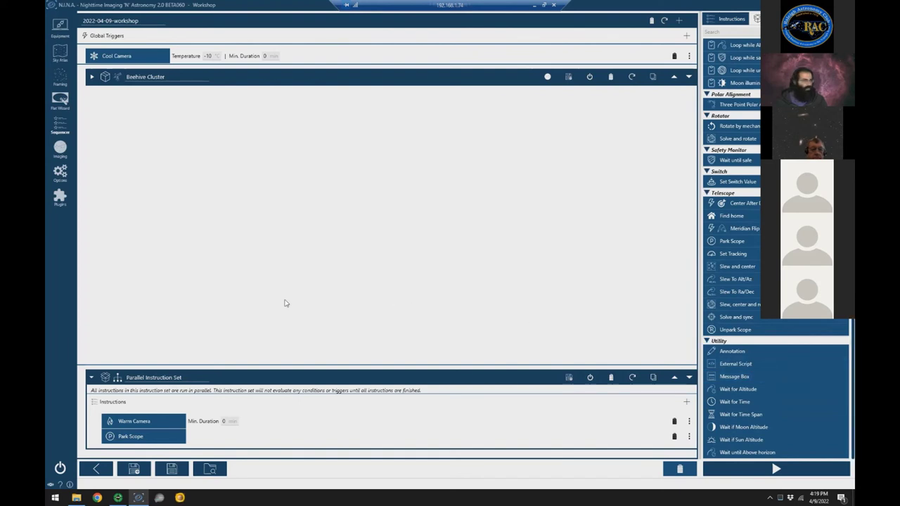
Open the list of available plugins and examine the descriptions of Connector and Constants for Exposures, including the latter's screenshot.
left_click(60, 199)
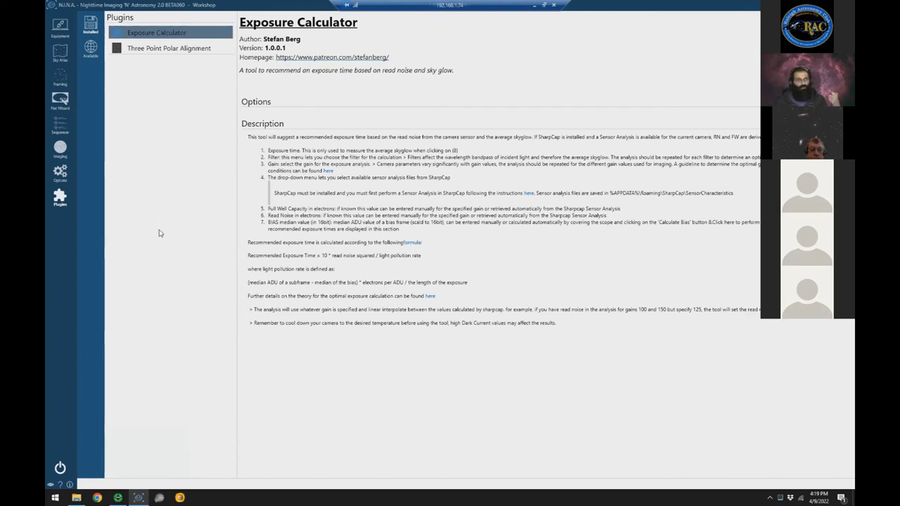
left_click(92, 49)
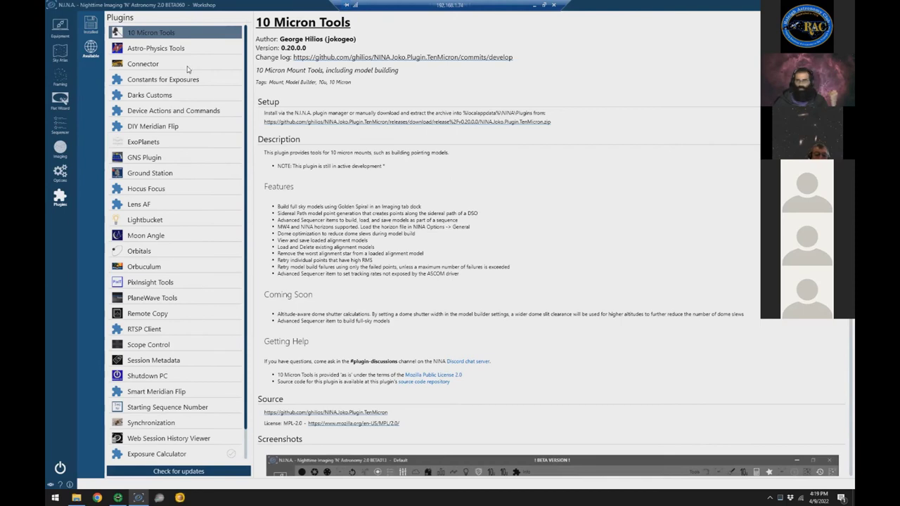
left_click(145, 63)
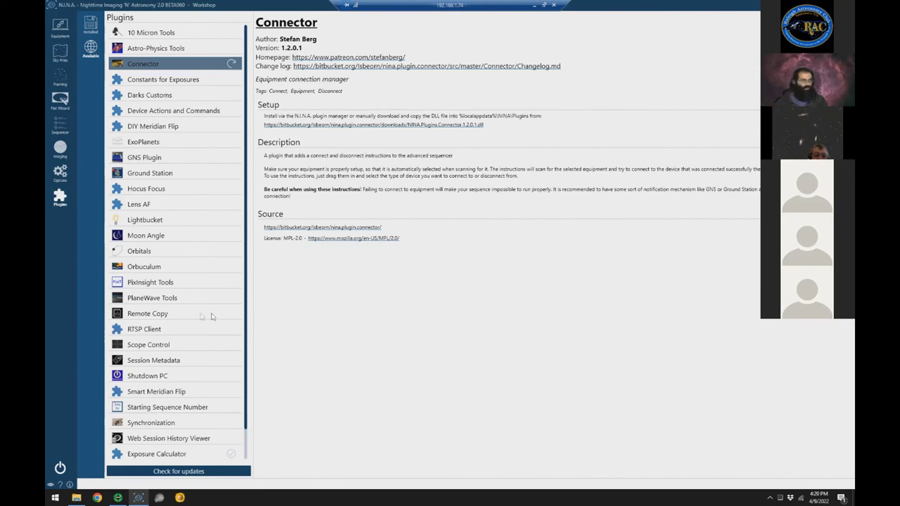
scroll(188, 323, "down", 1)
left_click(149, 83)
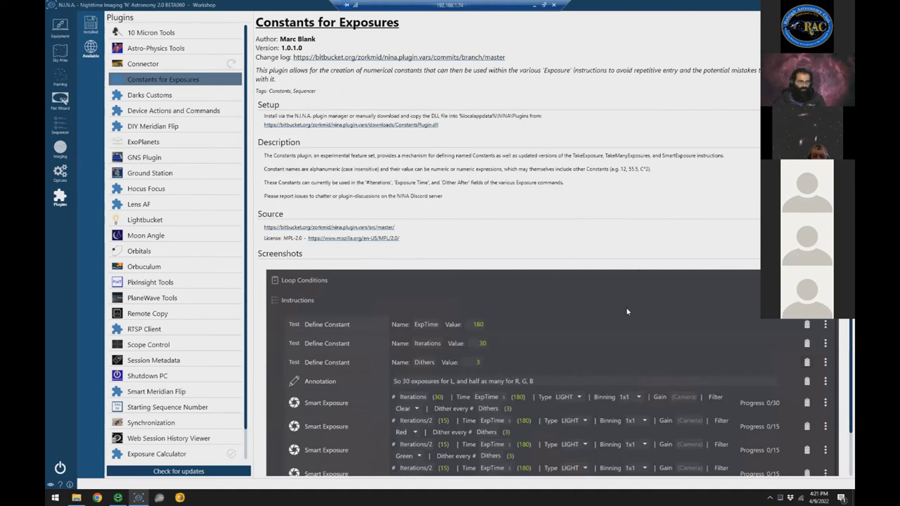
scroll(626, 310, "down", 1)
scroll(626, 312, "down", 1)
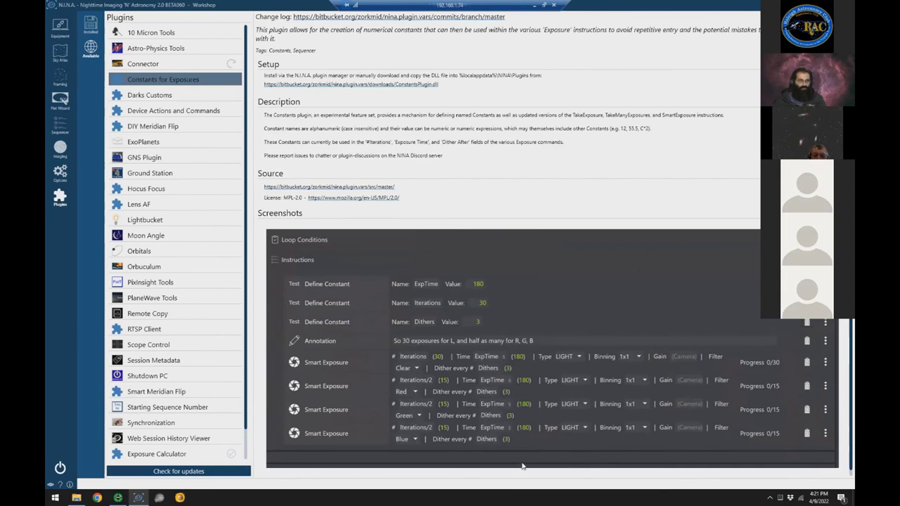
scroll(520, 437, "up", 1)
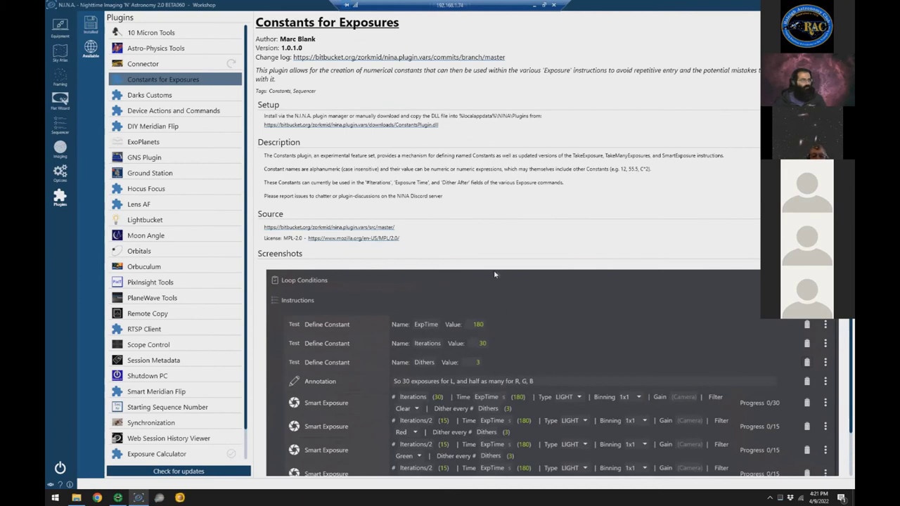
Read the descriptions of the Darks Customs, Hocus Focus, Moon Angle, Orbuculum and PixInsight Tools plugins.
left_click(145, 94)
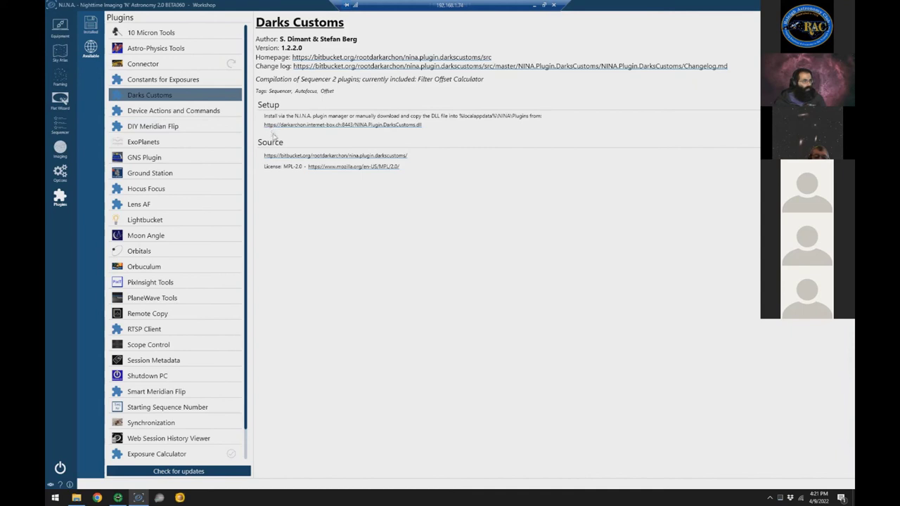
left_click(121, 189)
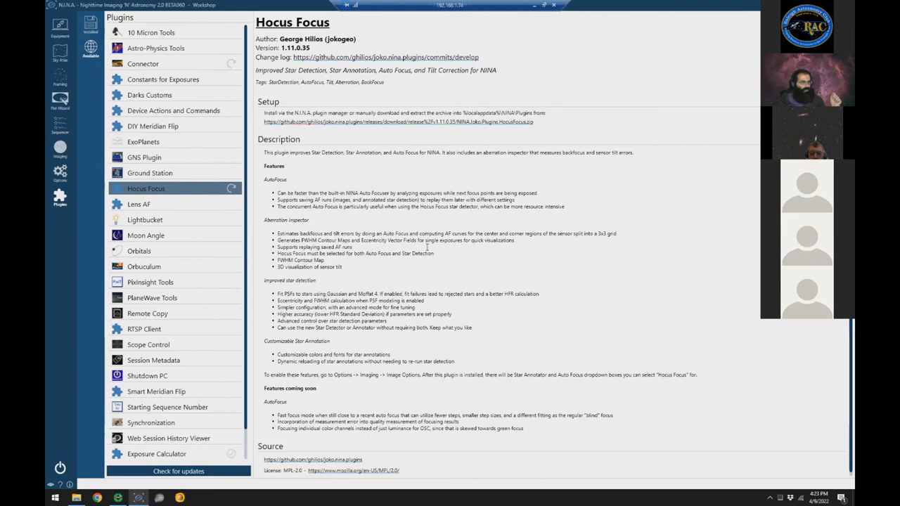
left_click(139, 235)
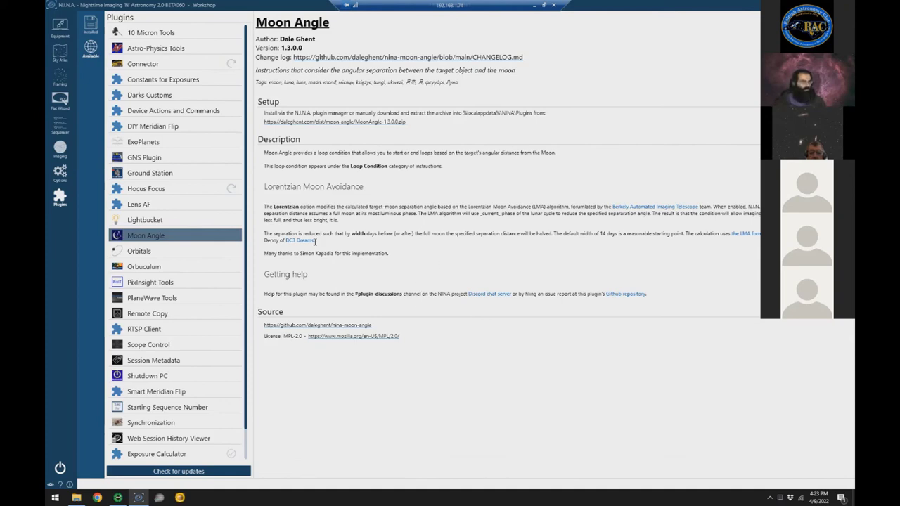
left_click(141, 267)
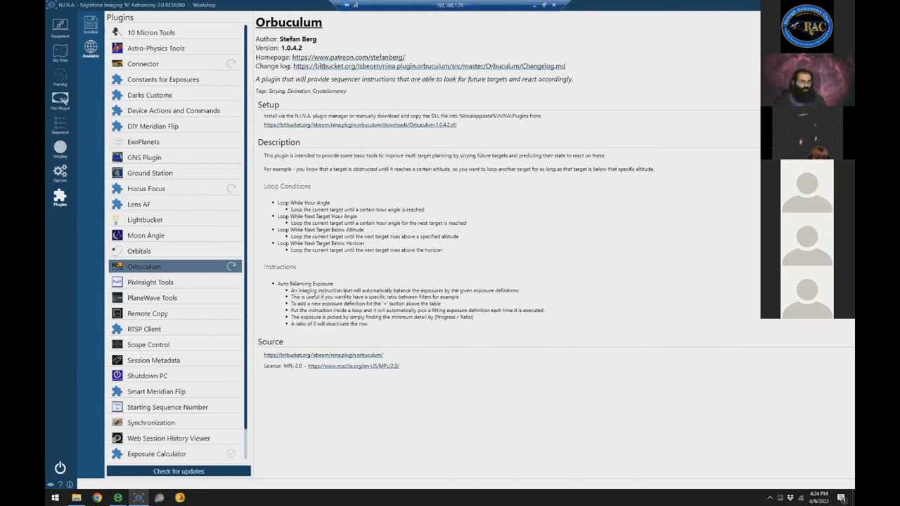
left_click_drag(358, 239, 312, 242)
left_click(371, 243)
left_click(328, 282)
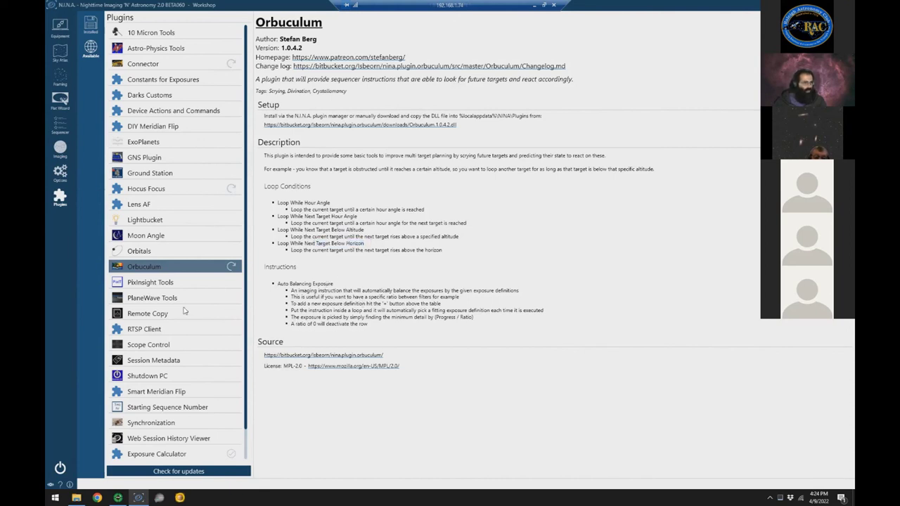
left_click(145, 284)
scroll(145, 284, "down", 1)
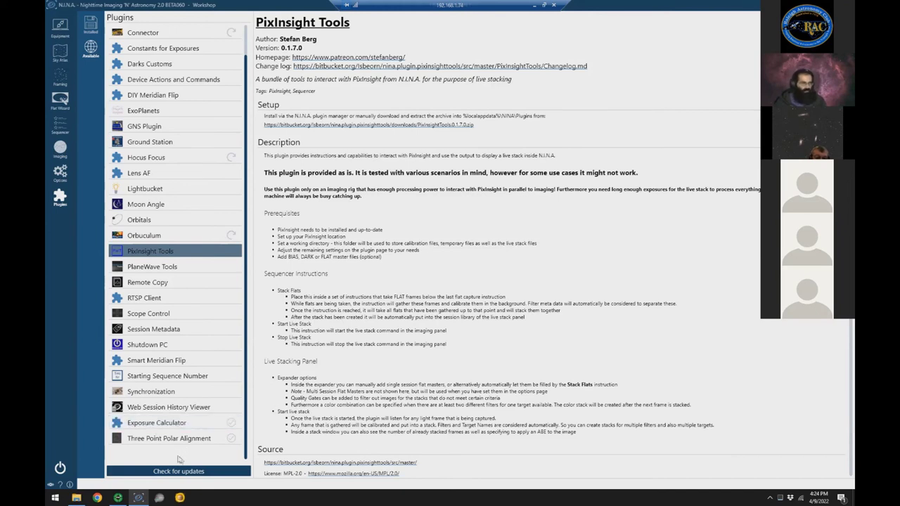
Examine the Three Point Polar Alignment plugin's description and its screenshots of the azimuth and altitude error display.
left_click(159, 442)
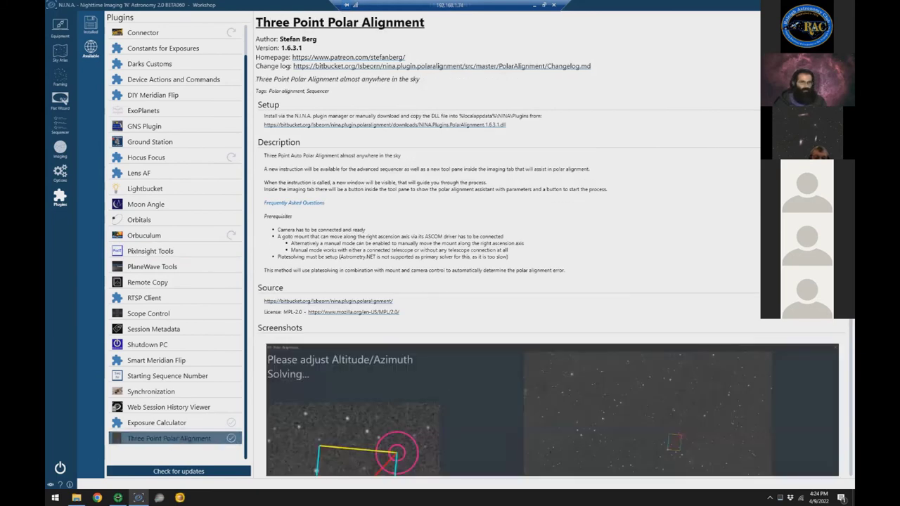
scroll(843, 320, "down", 3)
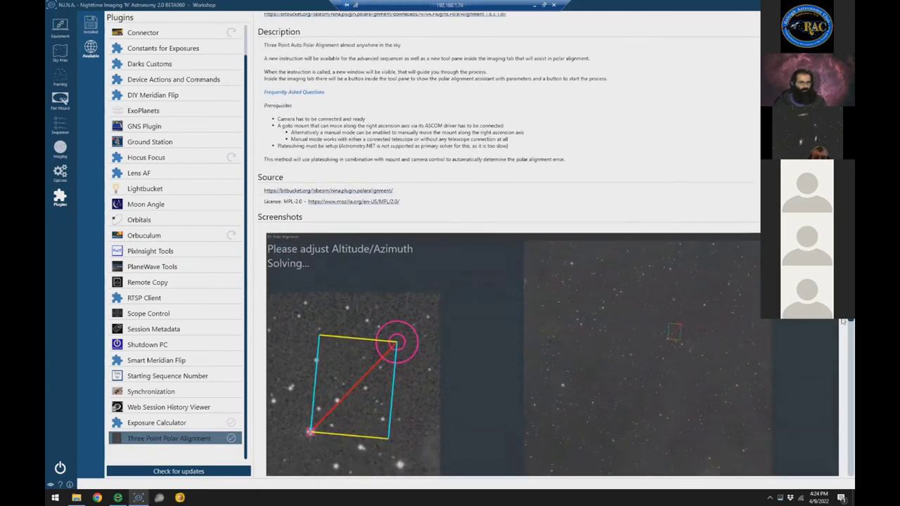
scroll(844, 320, "down", 5)
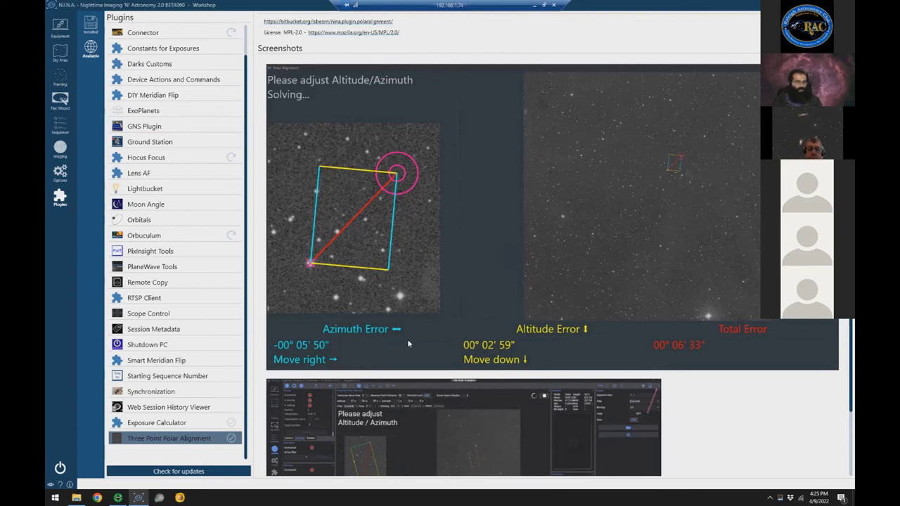
scroll(419, 342, "down", 1)
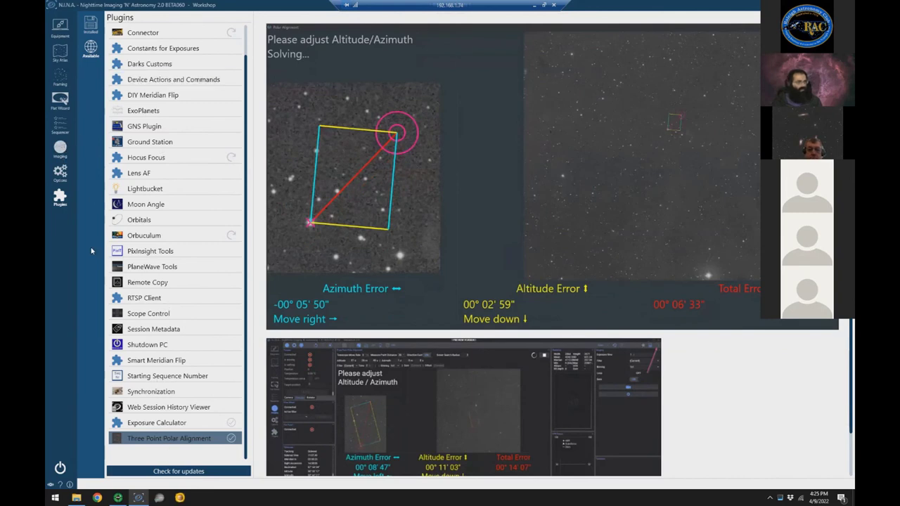
Show the Three Point Polar Alignment tool in the imaging view and examine its measure point distance and telescope move rate options.
left_click(60, 148)
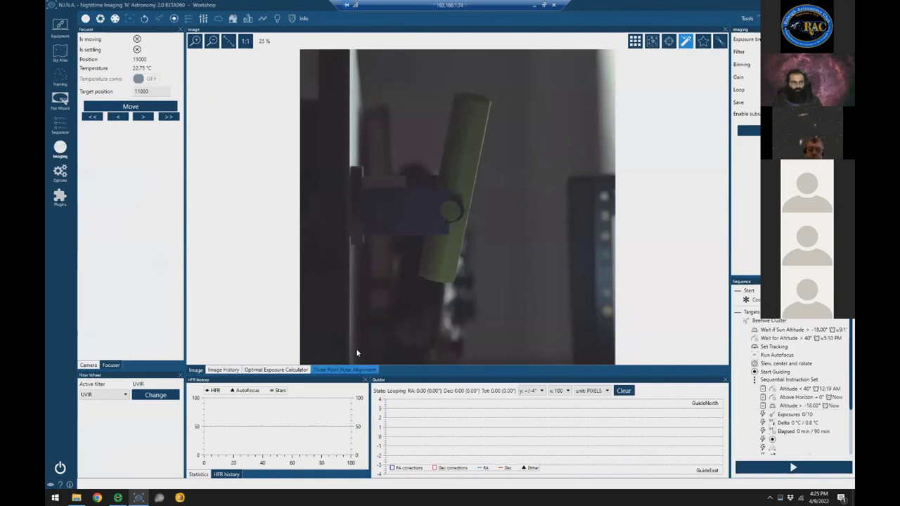
left_click(345, 370)
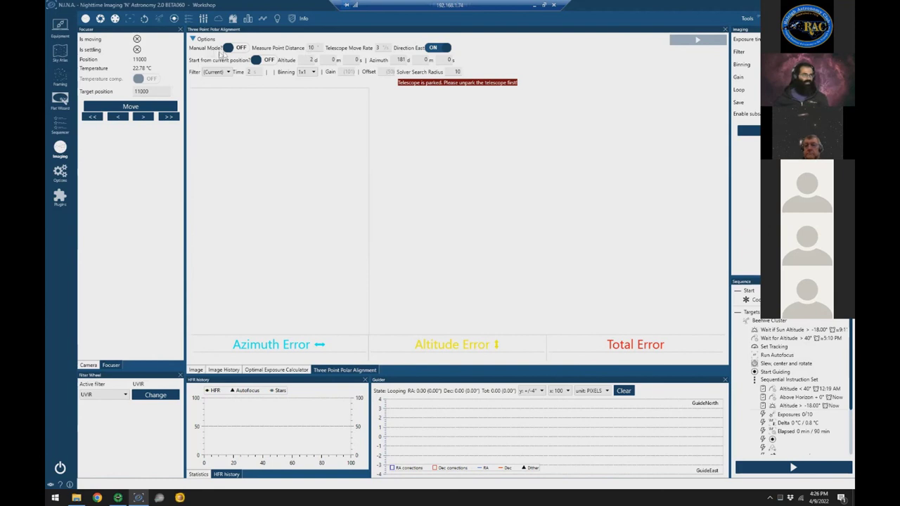
left_click(315, 48)
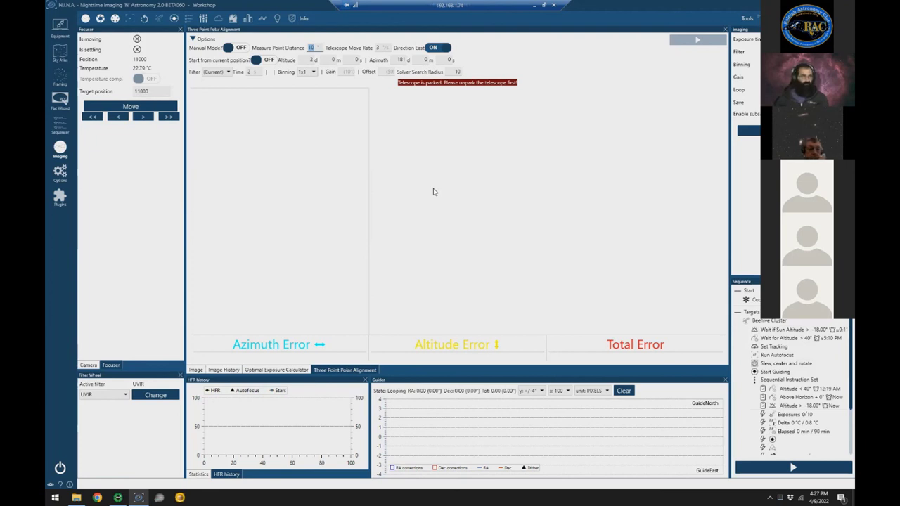
key("Tab")
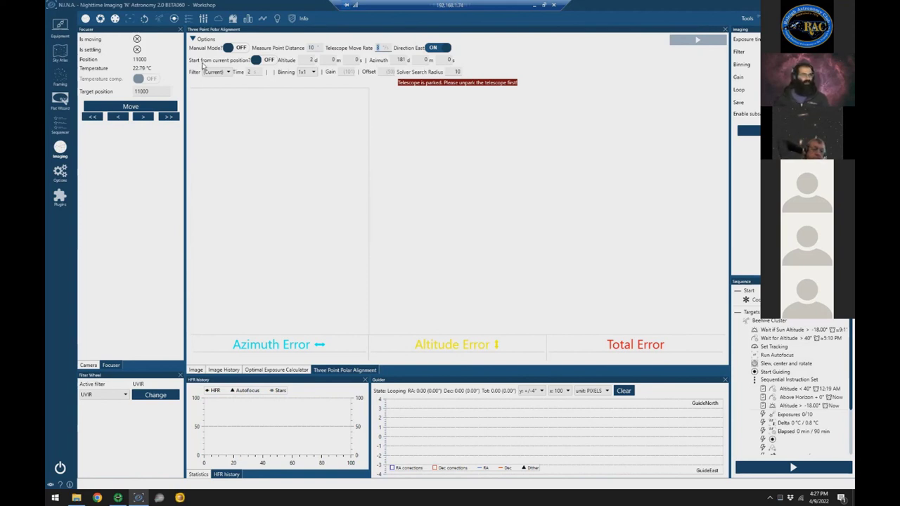
Enable starting polar alignment from the current position, set the measure point distance to 40, and disable starting from the current position again.
left_click(256, 60)
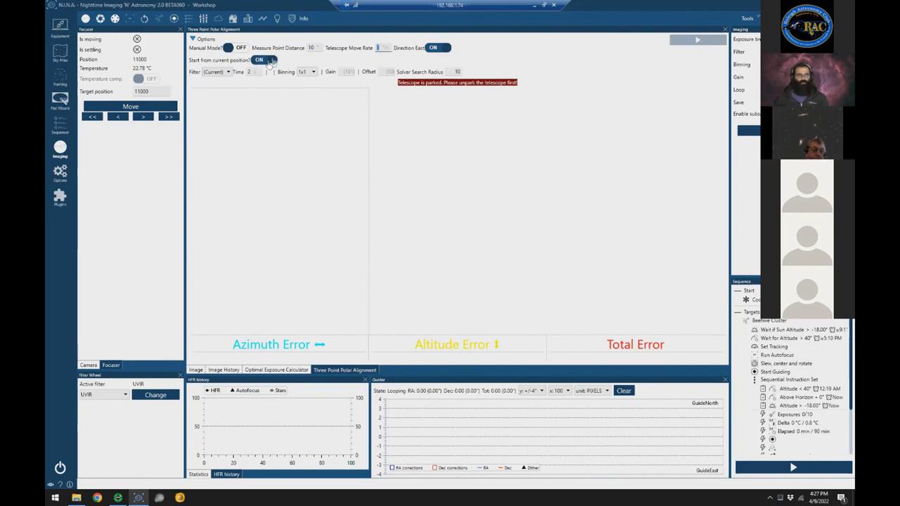
left_click(311, 47)
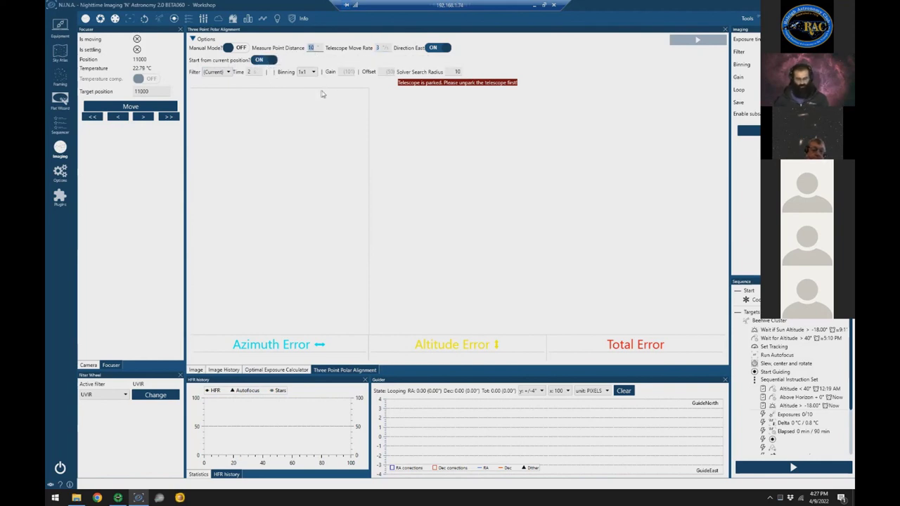
type("40")
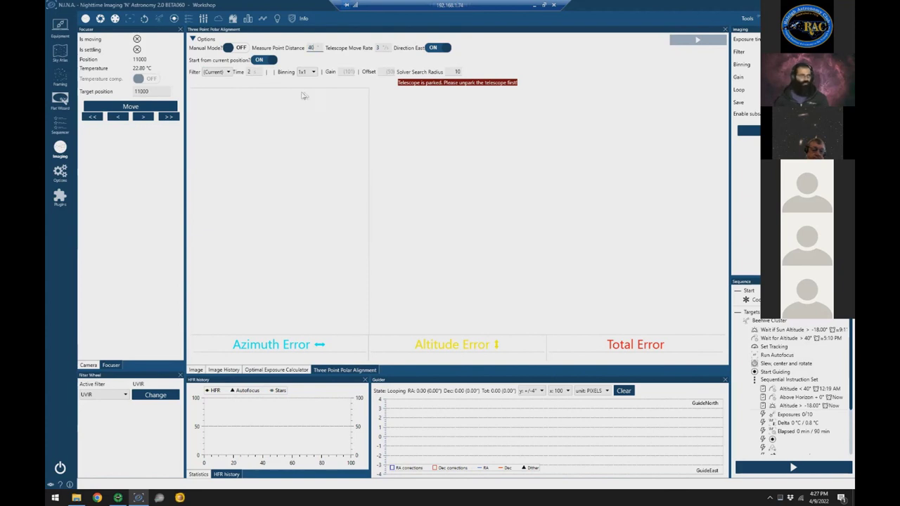
left_click(260, 60)
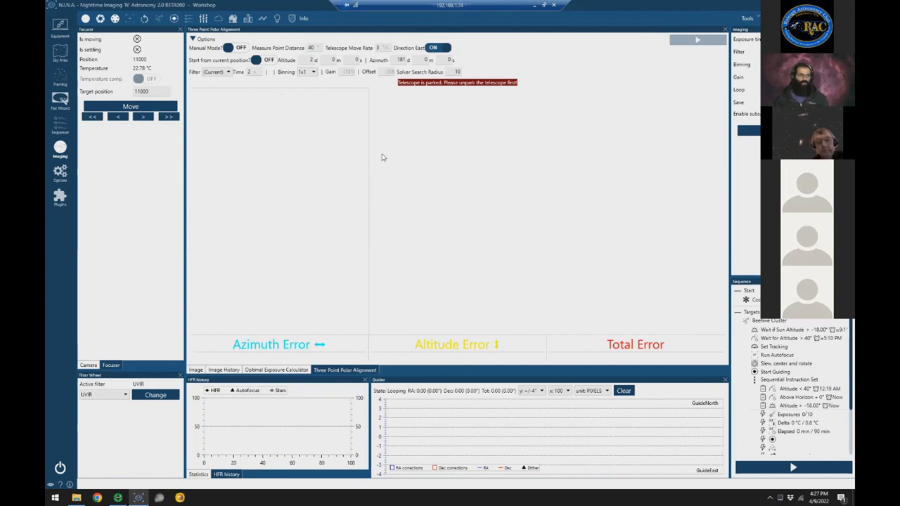
left_click(311, 60)
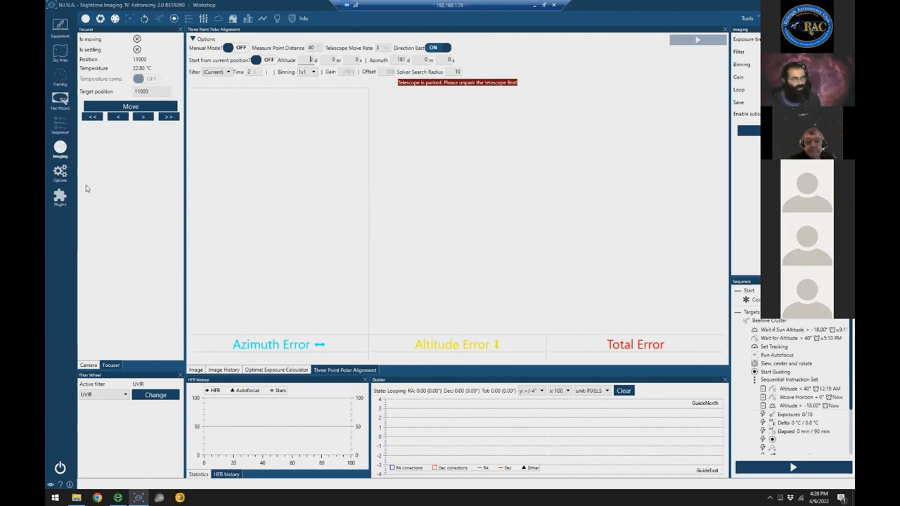
Search the sequencer instructions for three, add Three Point Polar Alignment below Beehive Cluster, check its validation issue, and remove it from the sequence.
left_click(59, 126)
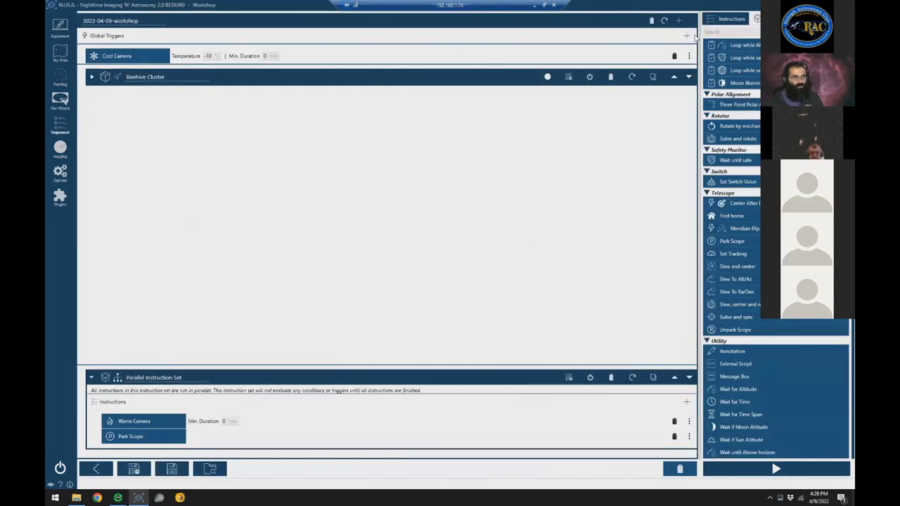
left_click(751, 32)
type("three")
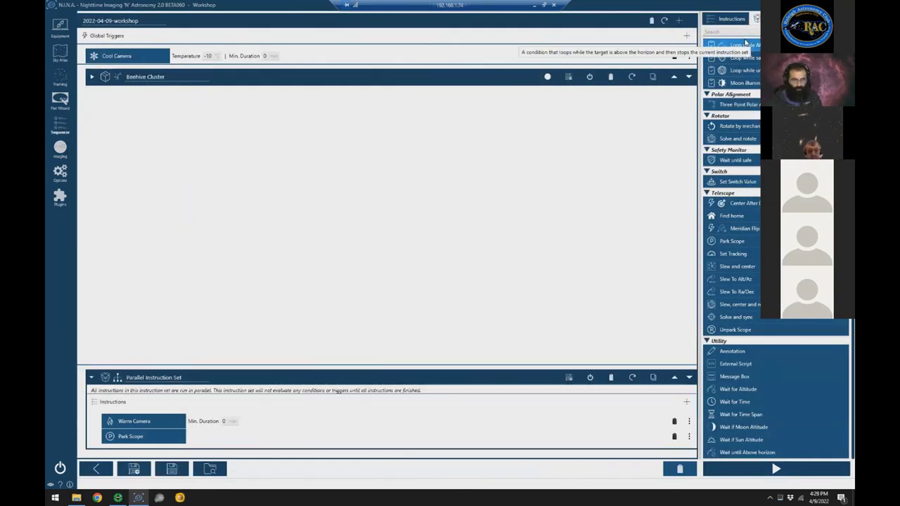
left_click_drag(735, 54, 532, 87)
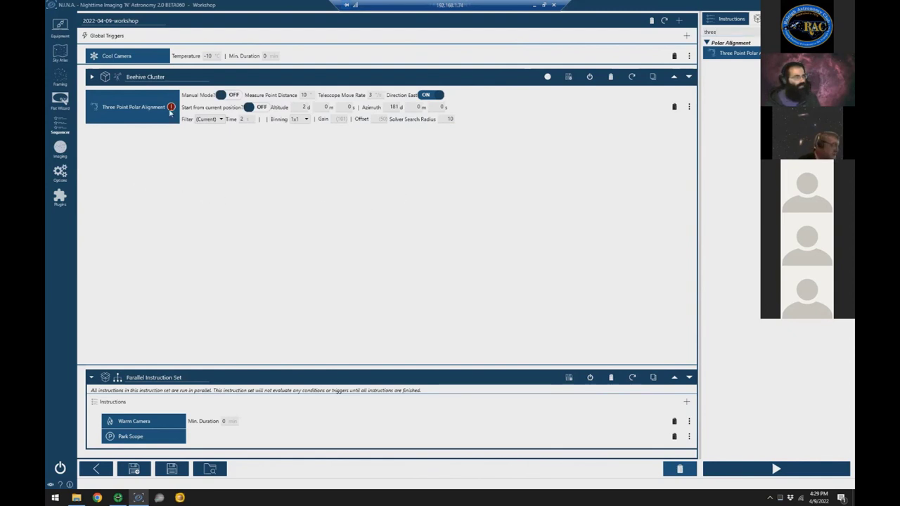
mouse_move(171, 108)
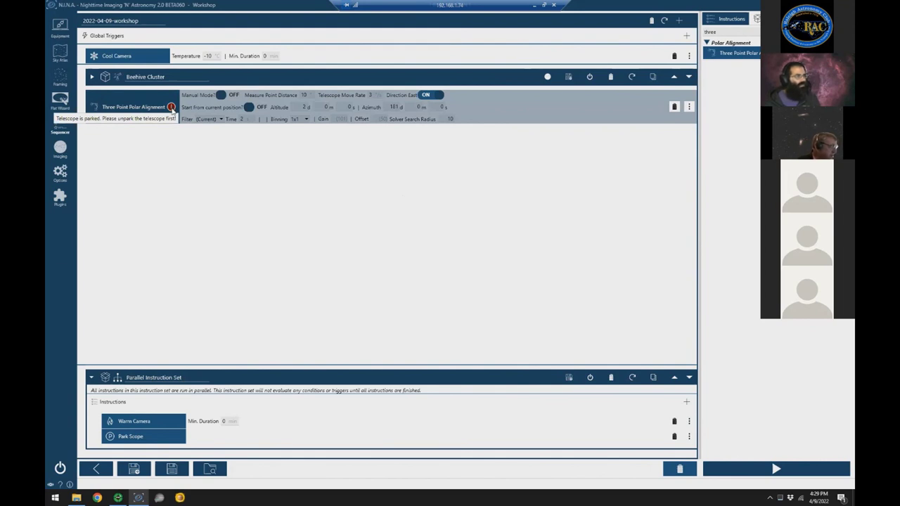
left_click(674, 107)
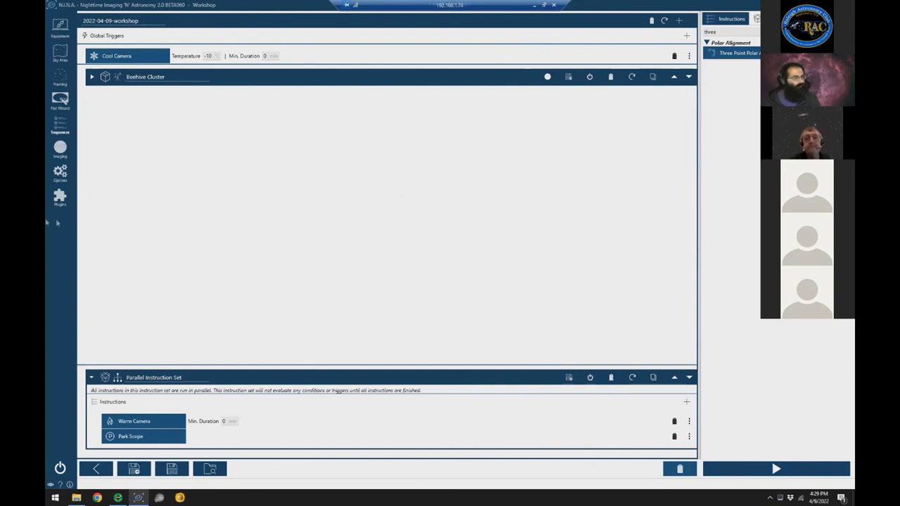
View the Optimal Exposure Calculator in the imaging view and look through the list of available plugins again.
left_click(60, 148)
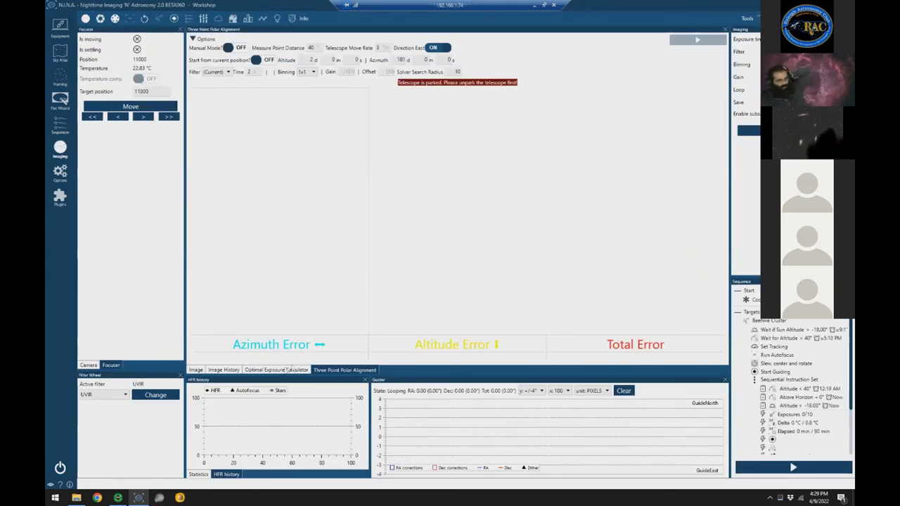
left_click(270, 371)
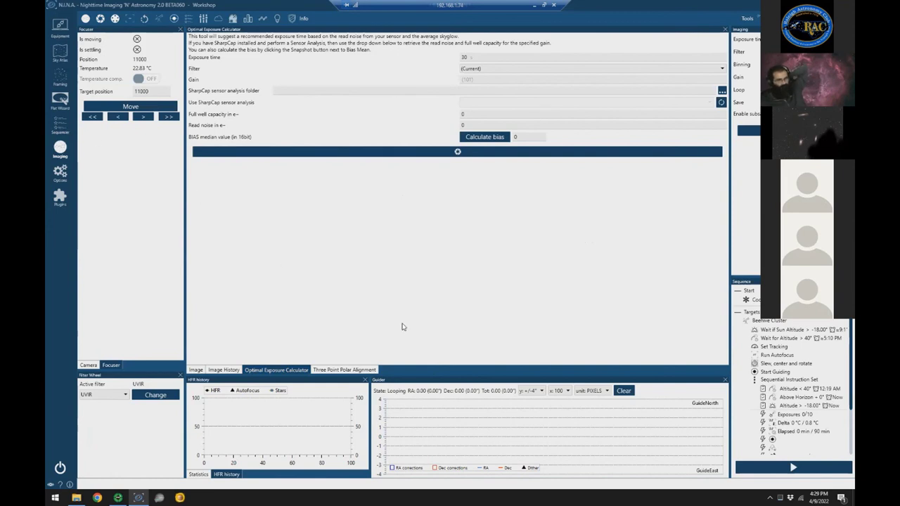
left_click(60, 197)
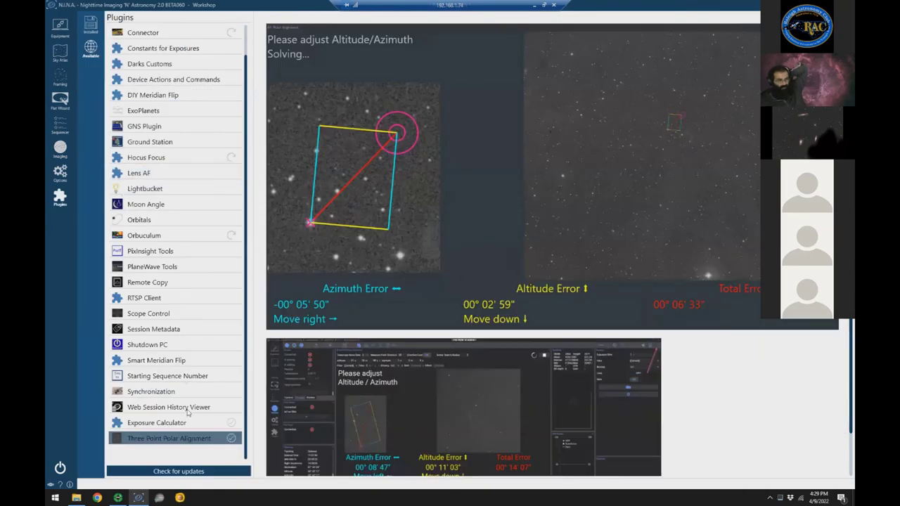
scroll(224, 414, "up", 1)
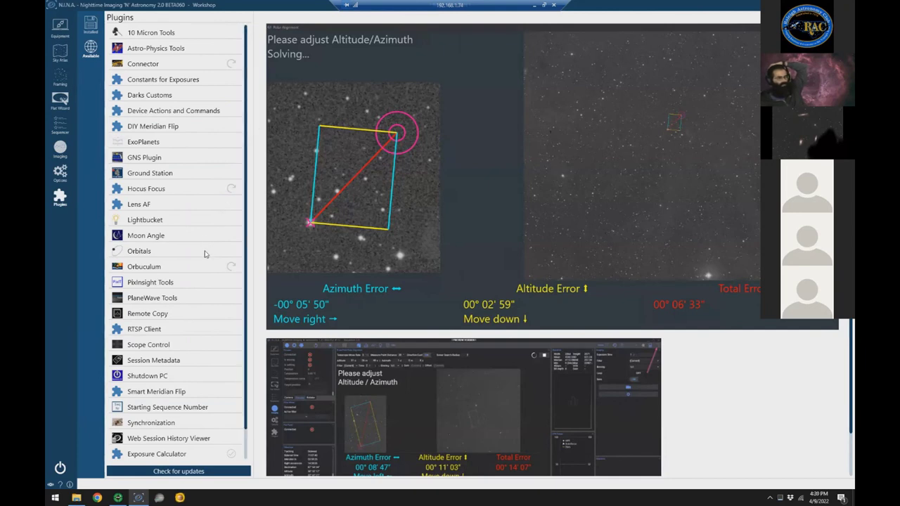
scroll(207, 252, "down", 1)
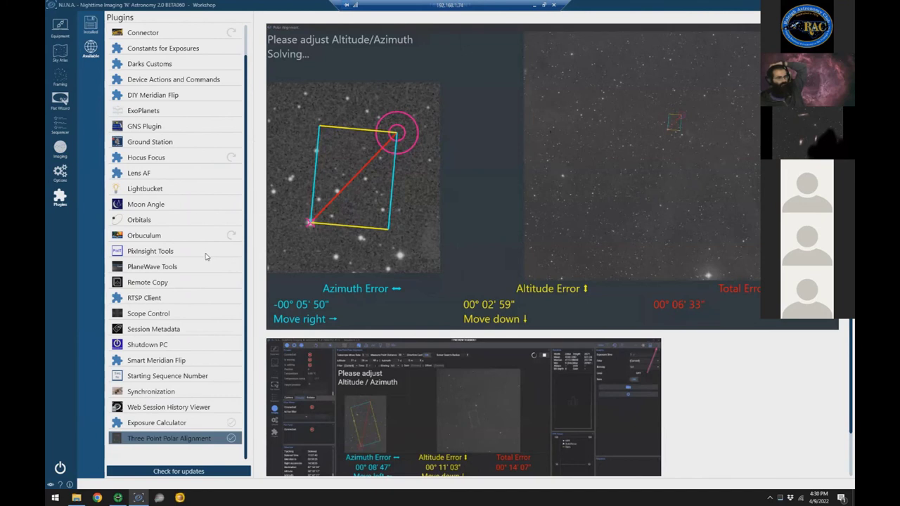
Read the descriptions of the Synchronization and Orbitals plugins in the list of available plugins.
left_click(141, 395)
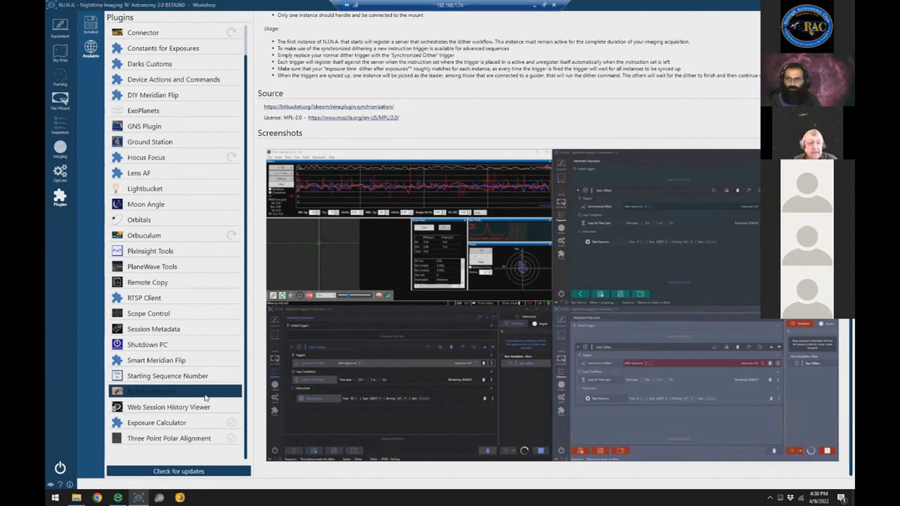
scroll(205, 398, "up", 1)
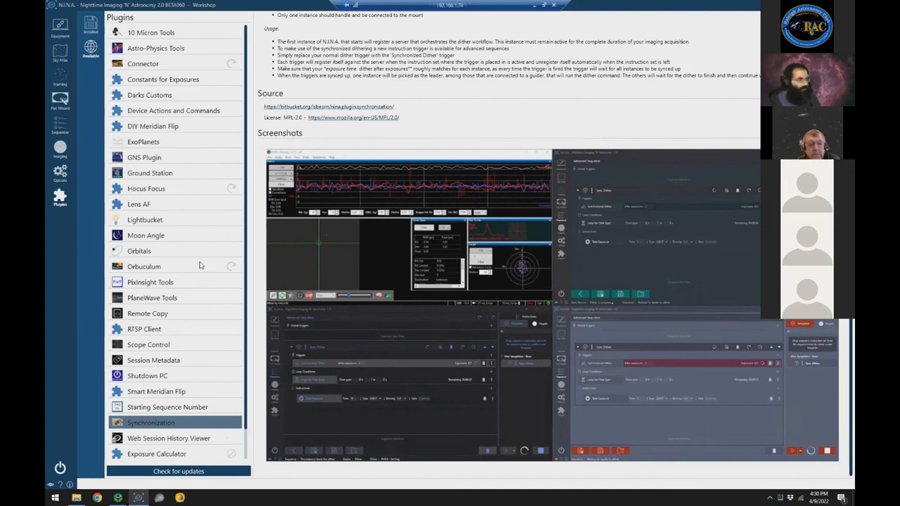
left_click(143, 253)
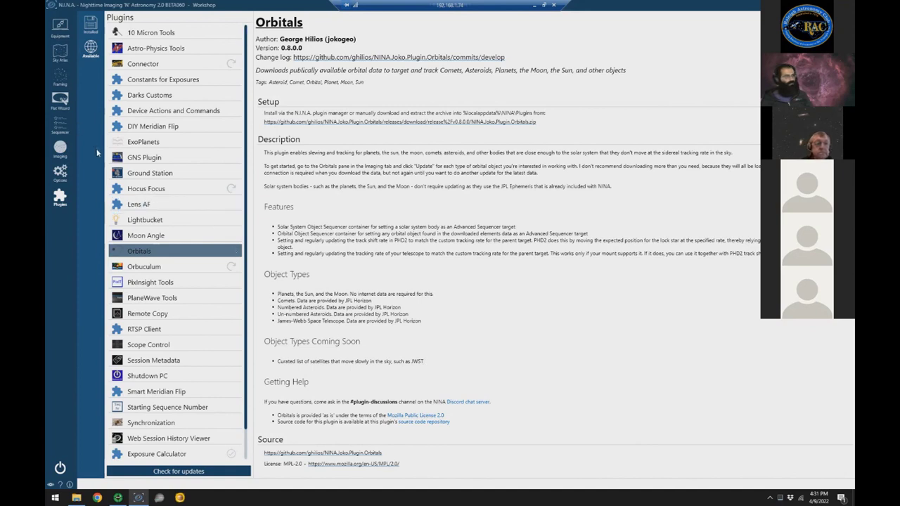
Check the target name field in the framing view, and look through the stars offered as Manual Focus Targets in the imaging view.
left_click(62, 80)
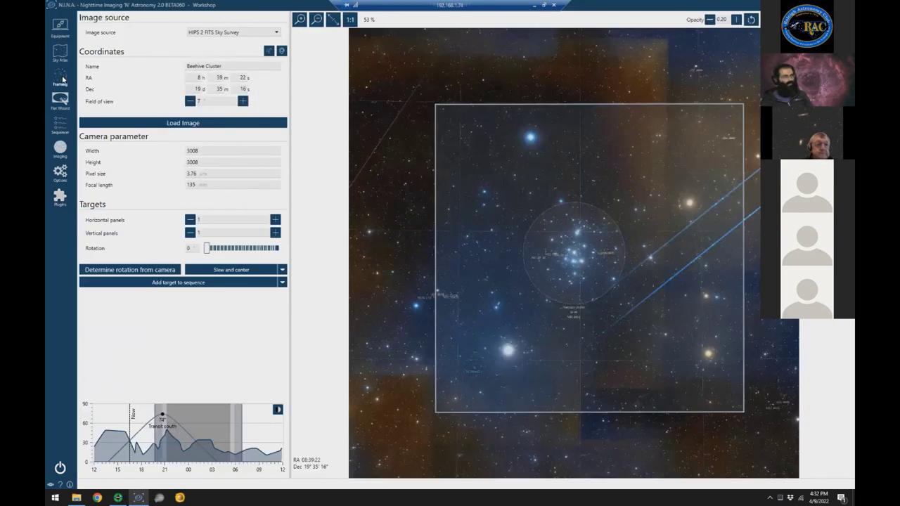
double_click(265, 67)
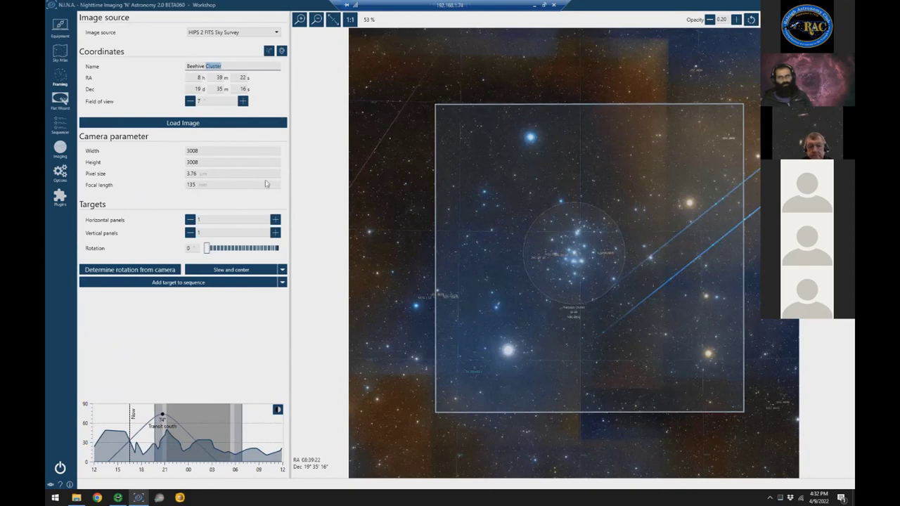
left_click(60, 149)
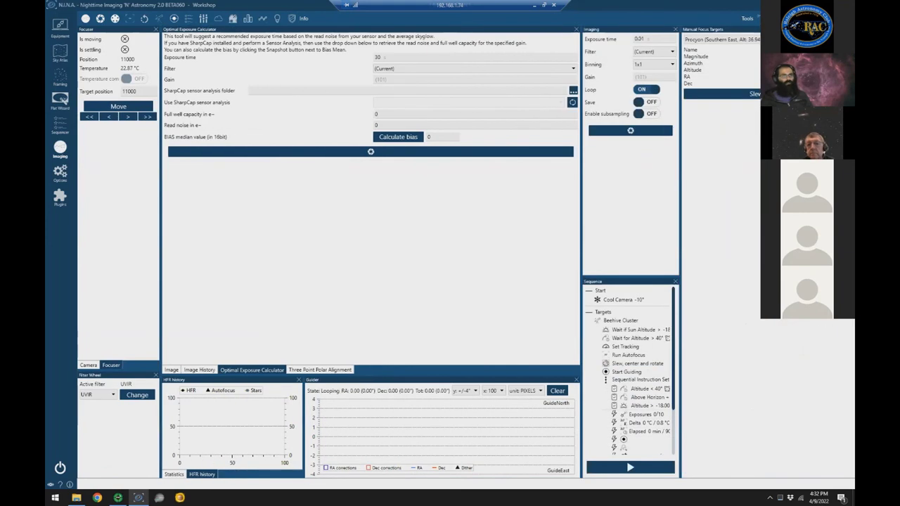
left_click(716, 41)
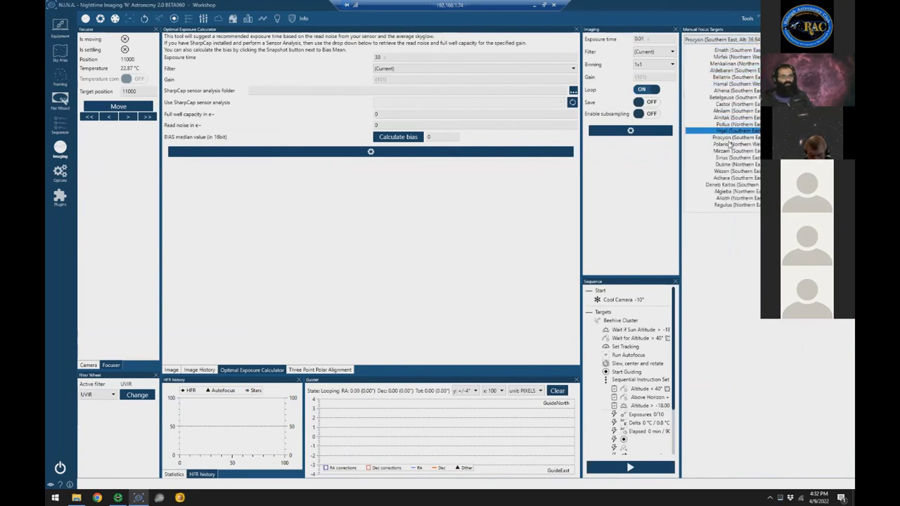
left_click(736, 259)
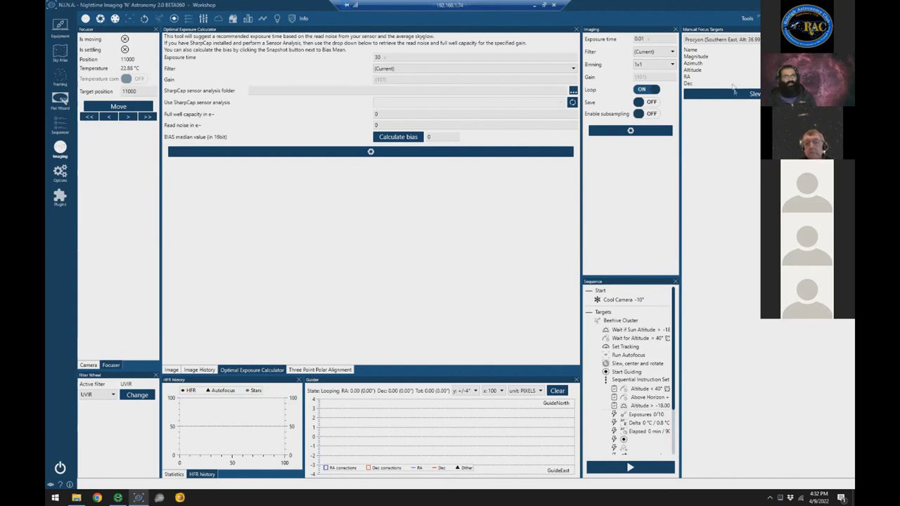
left_click(736, 40)
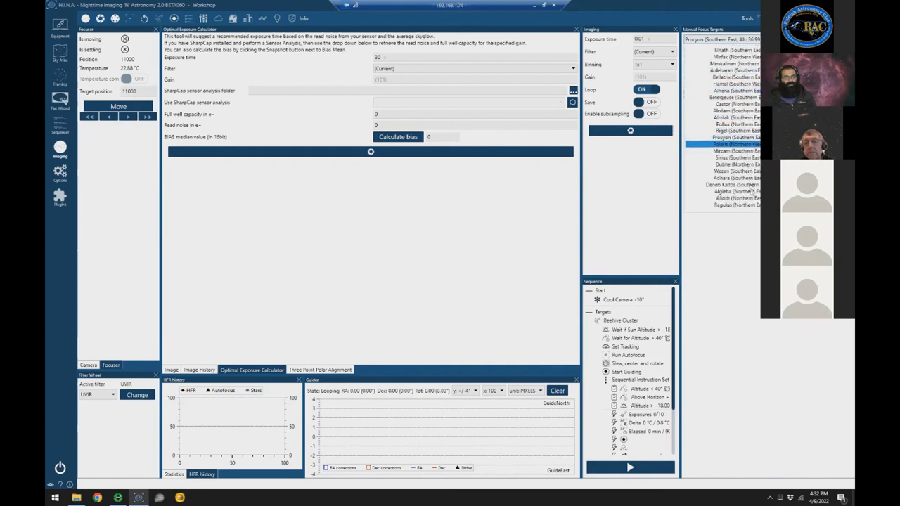
scroll(731, 197, "up", 1)
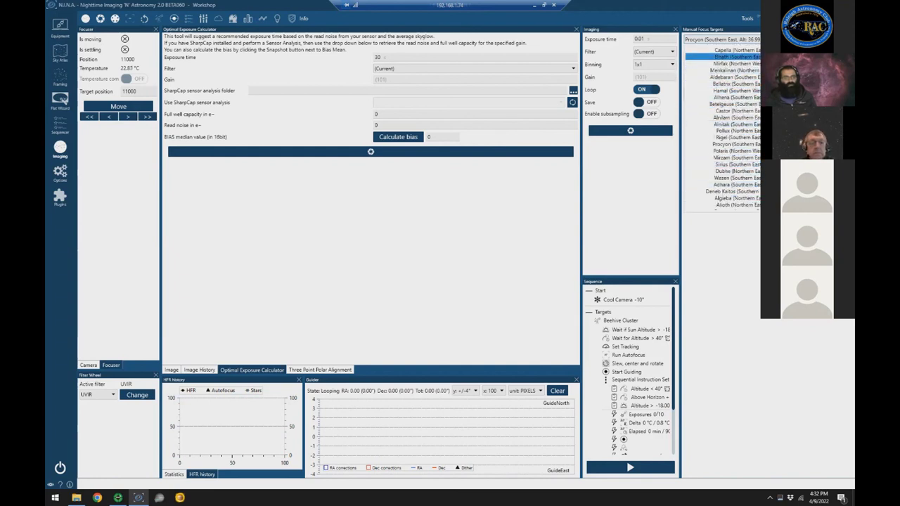
left_click(756, 308)
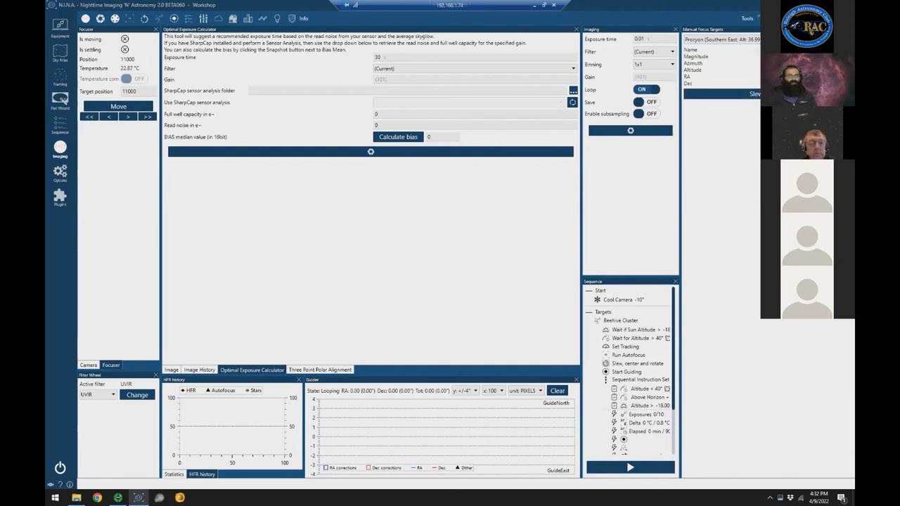